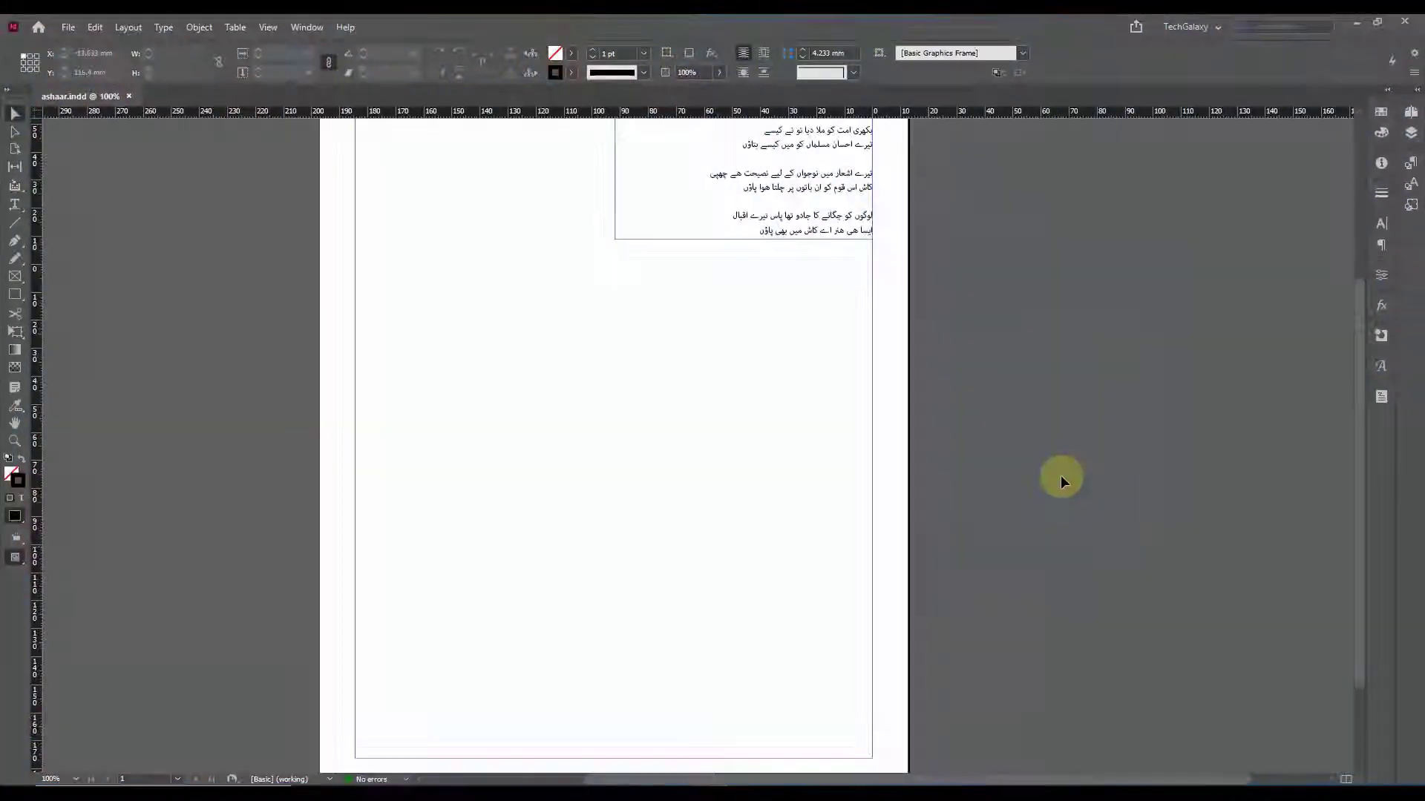
- Draw a text frame about 109 mm wide and 54 mm high below the poem's text frame
scroll(827, 408, up, 5)
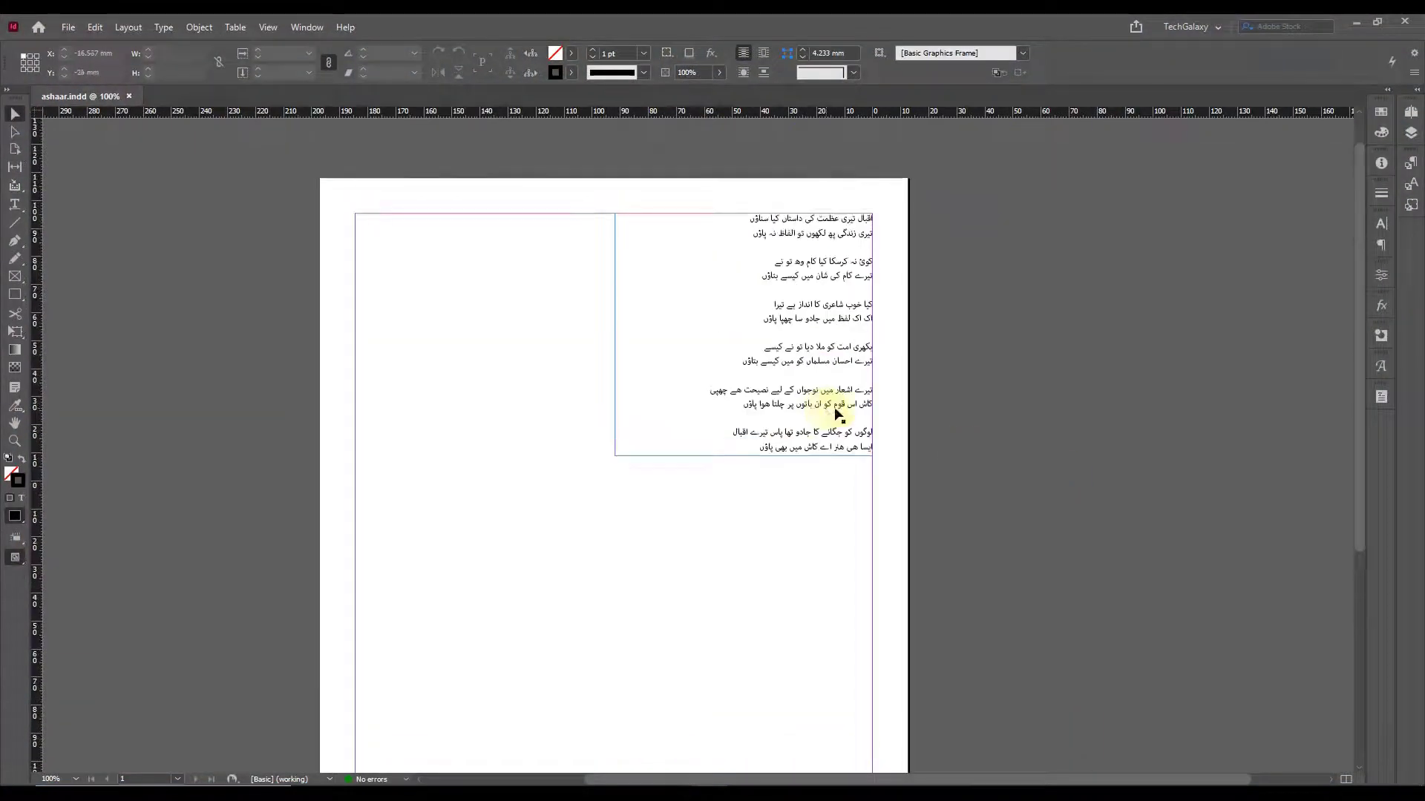
click(661, 341)
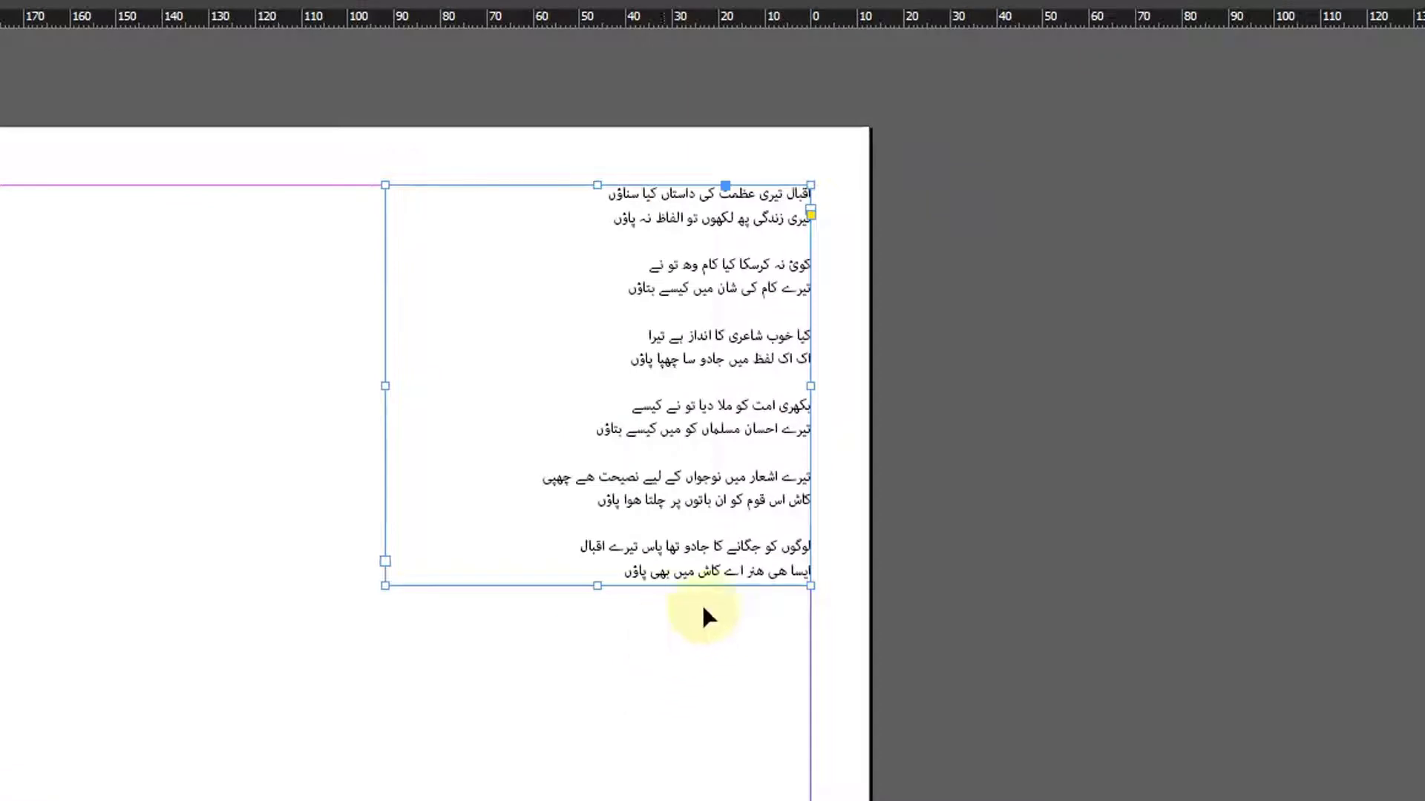
drag(525, 585, 293, 466)
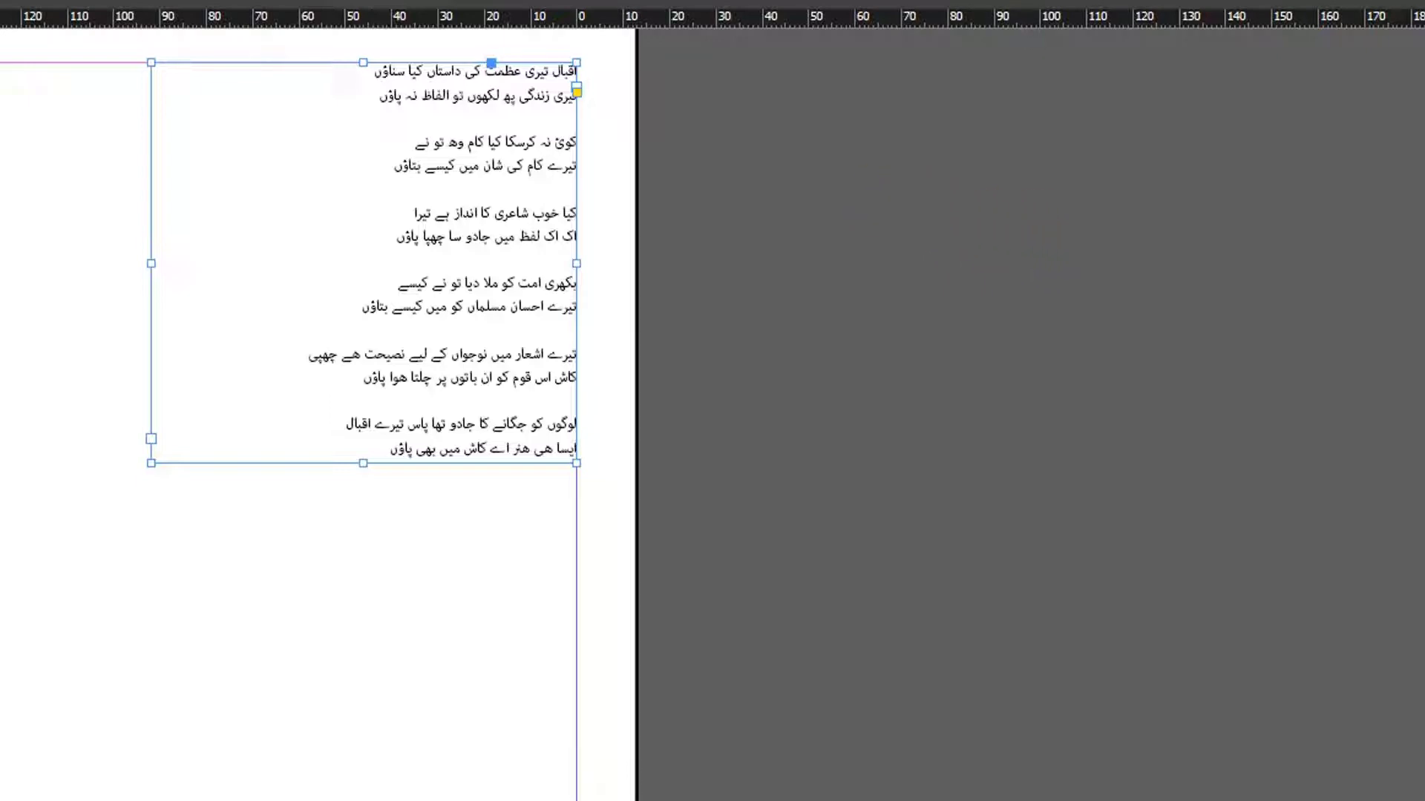
mouse_move(509, 511)
mouse_down()
mouse_move(102, 683)
mouse_move(4, 759)
mouse_up()
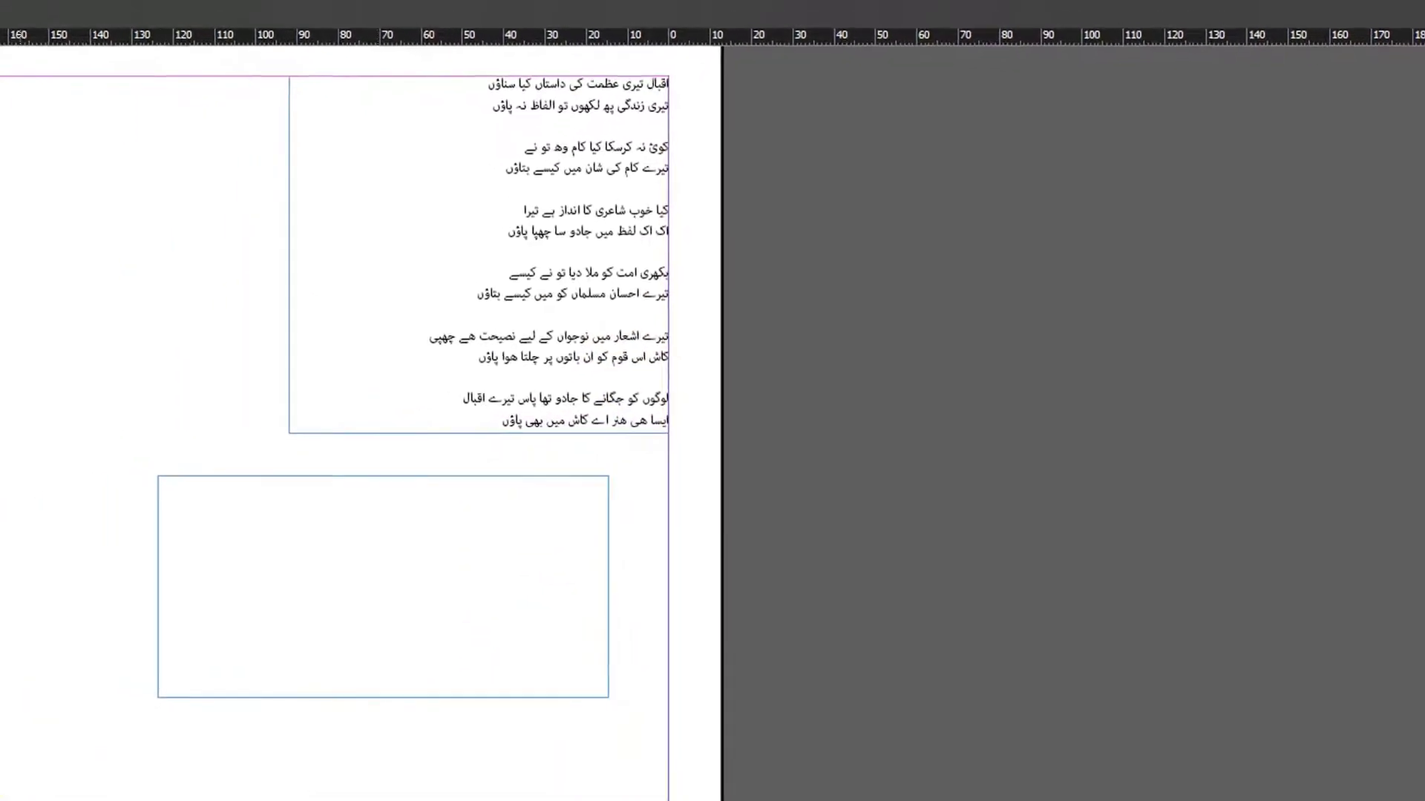
- Insert a right-to-left table with one body row and two columns into the new text frame, using the [Basic Table] style
click(116, 19)
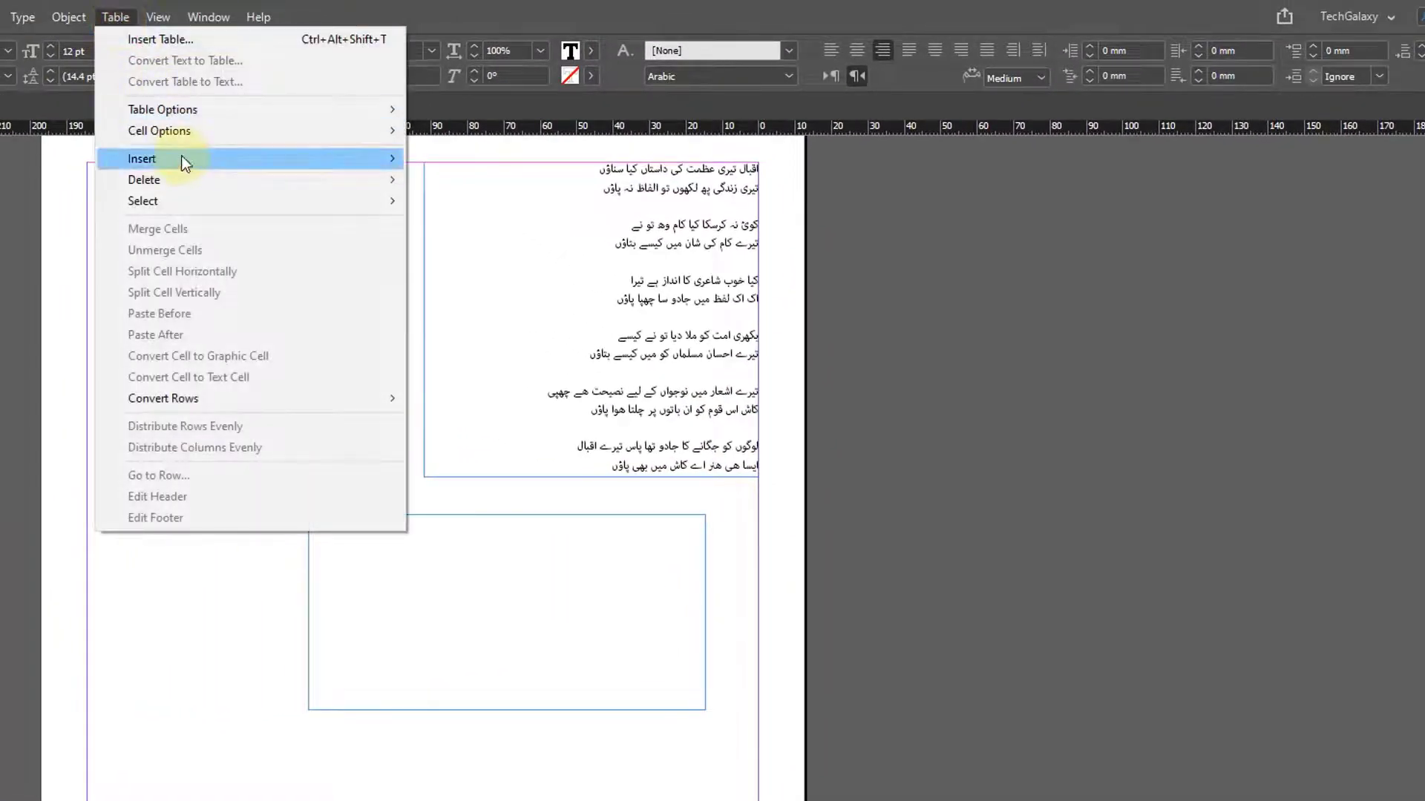
click(158, 40)
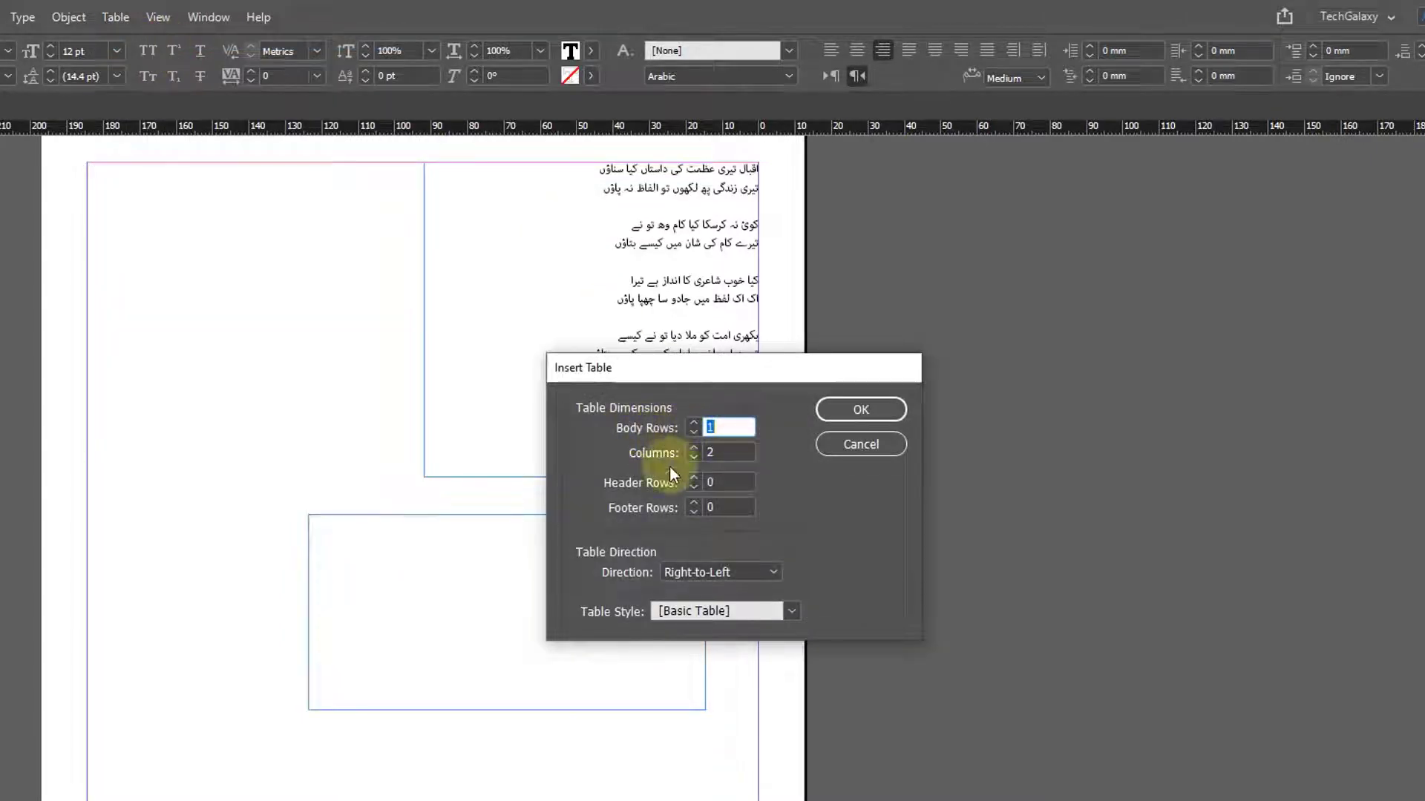
click(861, 409)
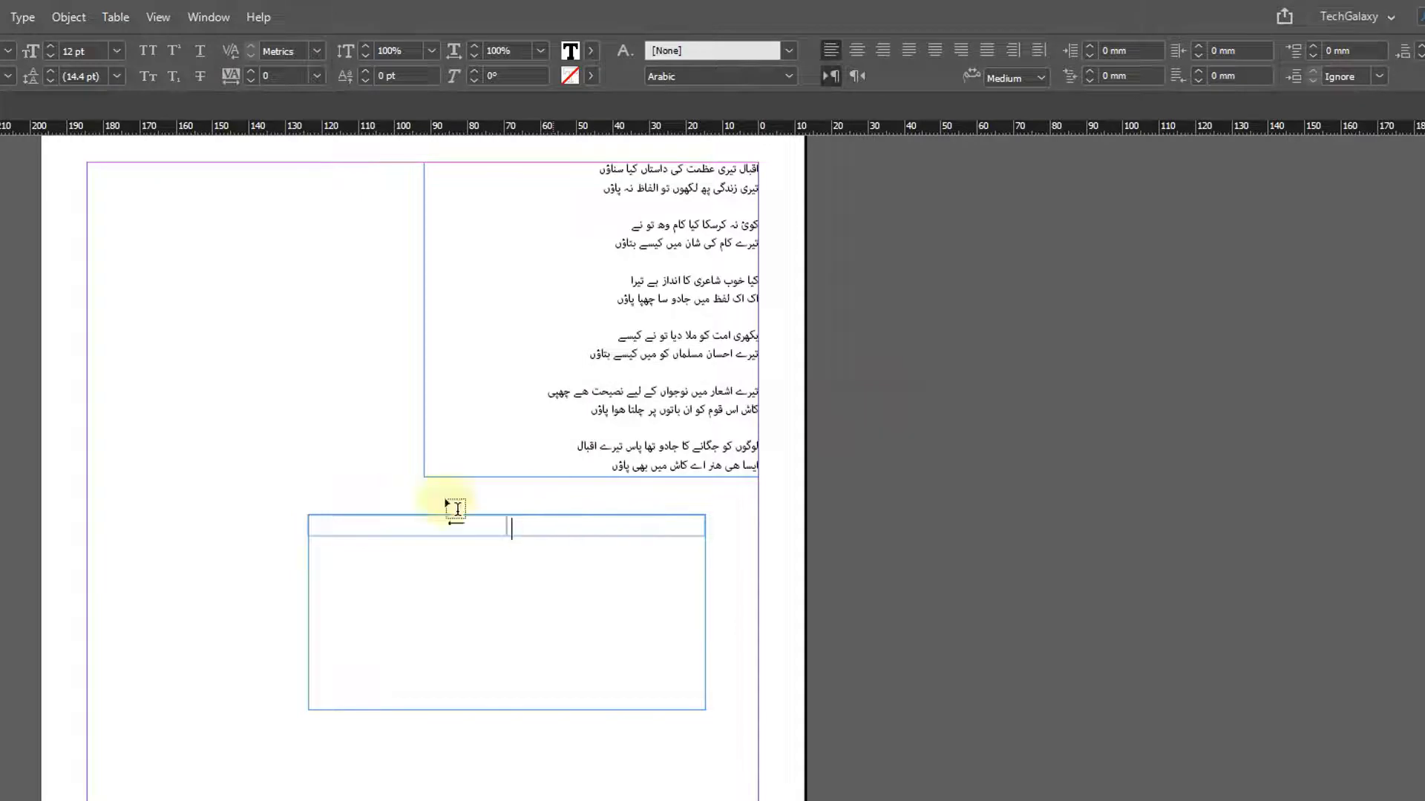
key(Escape)
- Select the whole table and set its stroke colour to [None]
key(ctrl+space)
drag(253, 453, 783, 683)
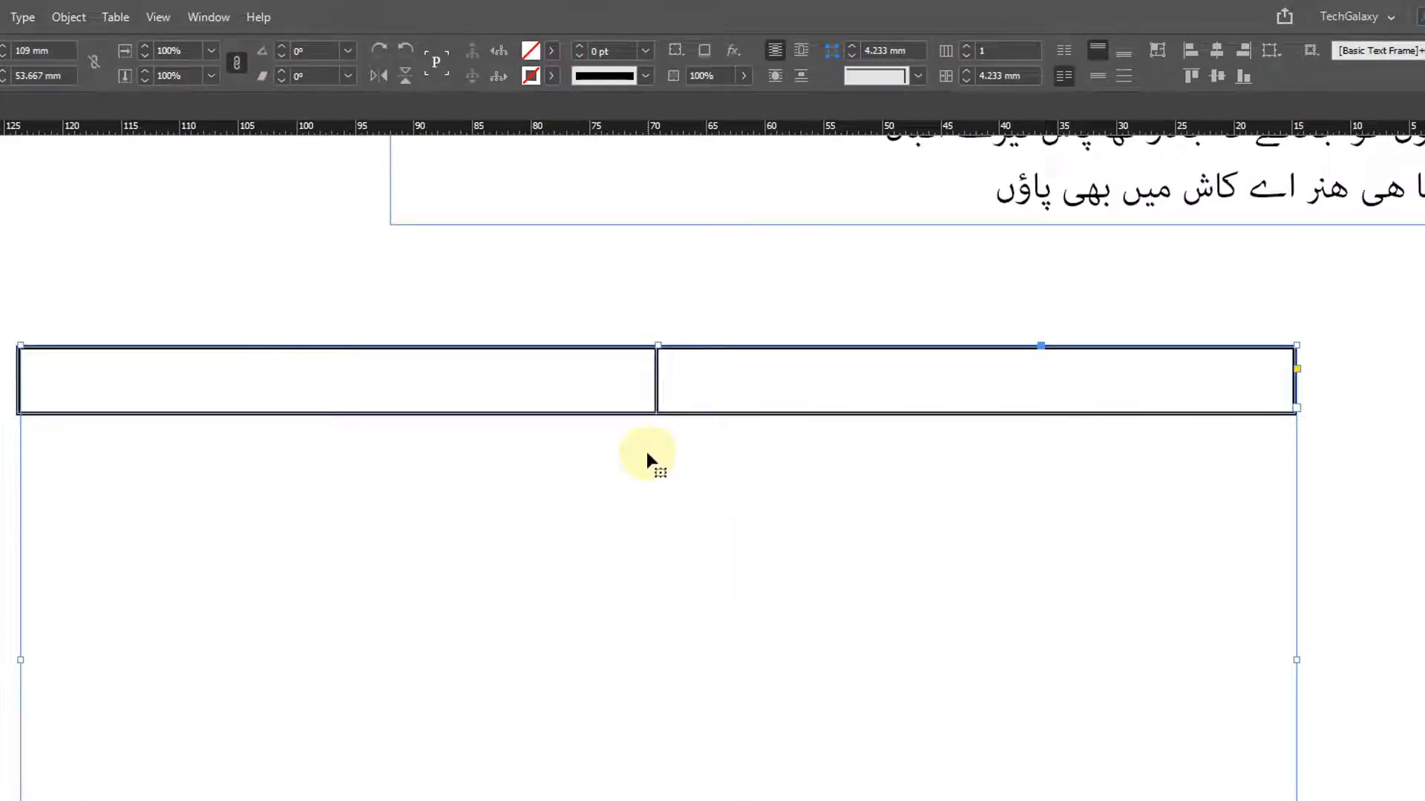
key(t)
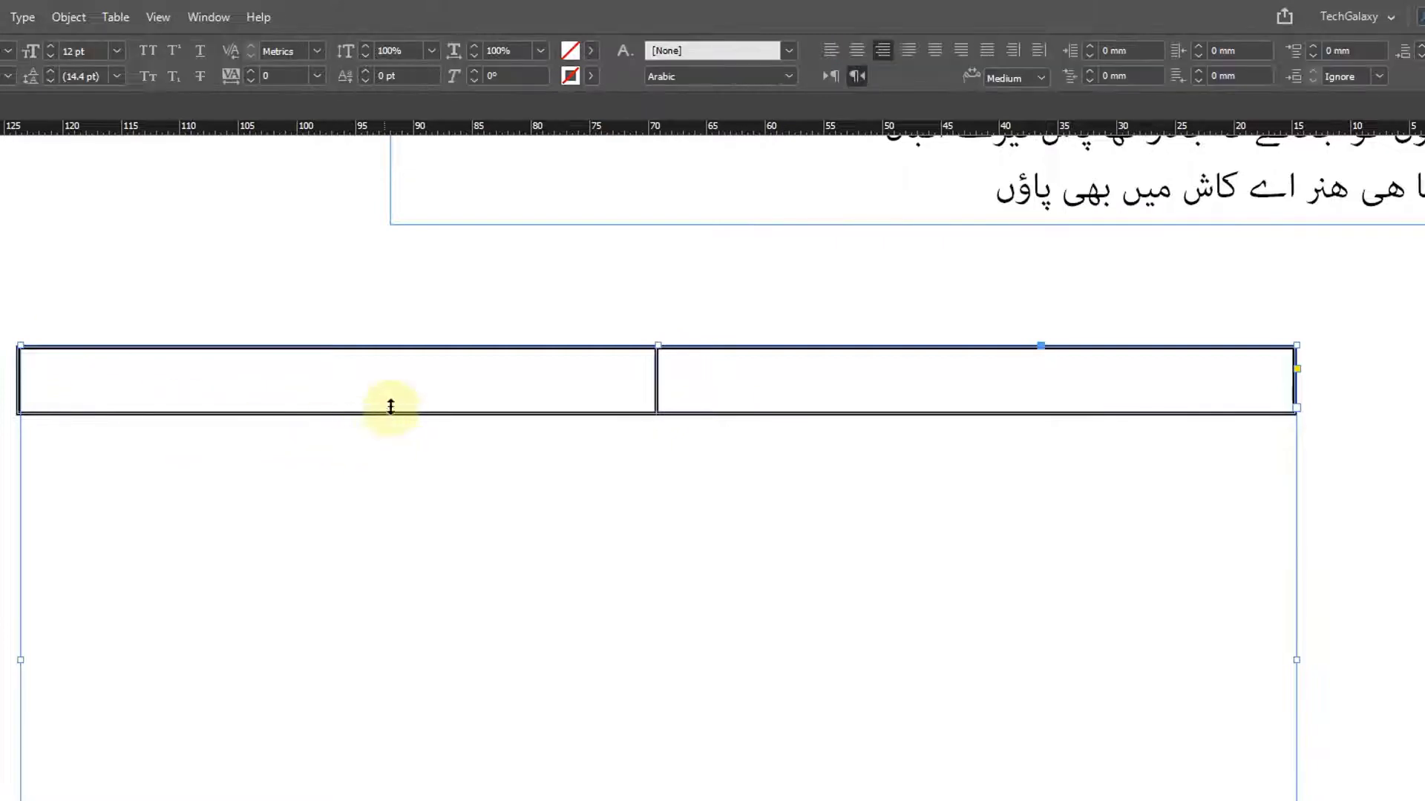
click(400, 385)
drag(622, 384, 752, 391)
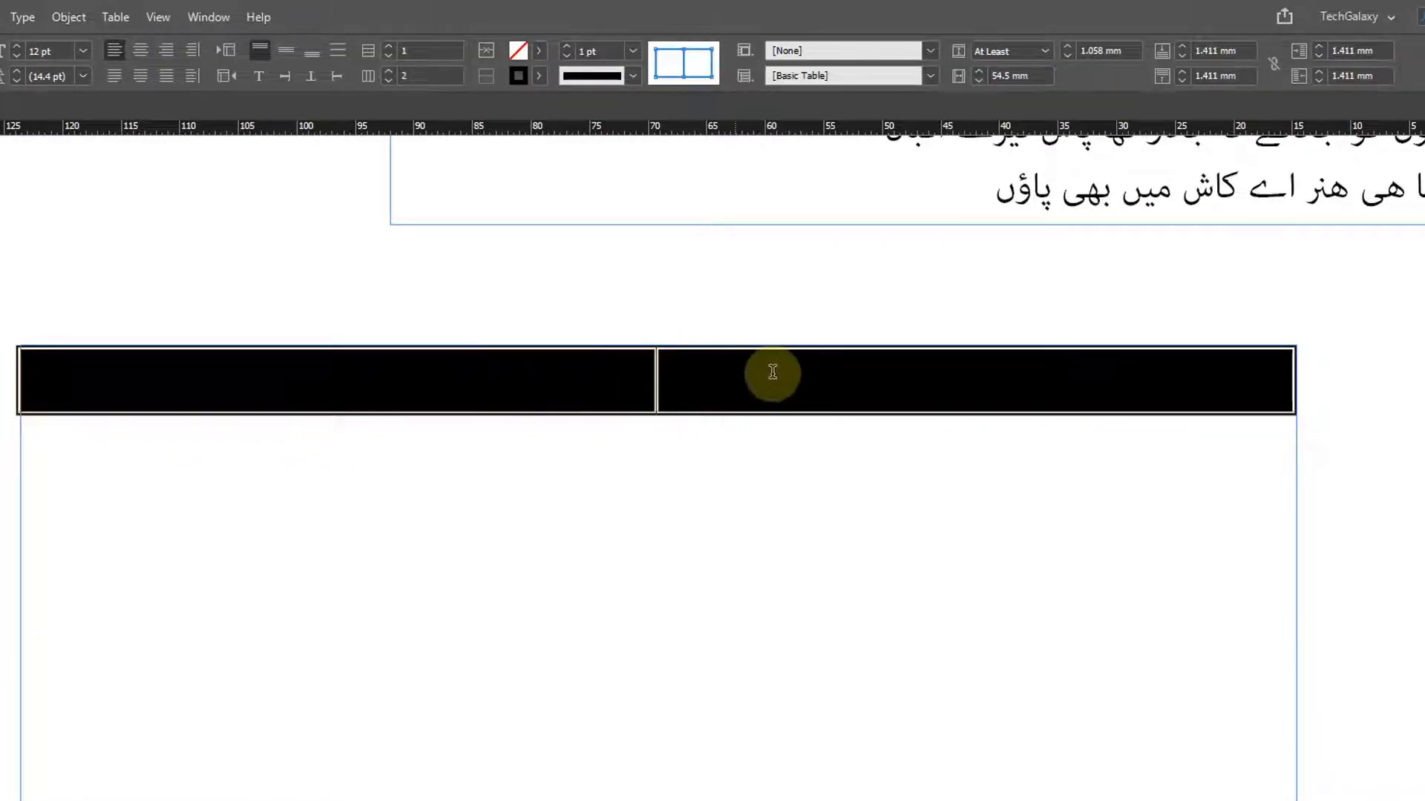
click(588, 388)
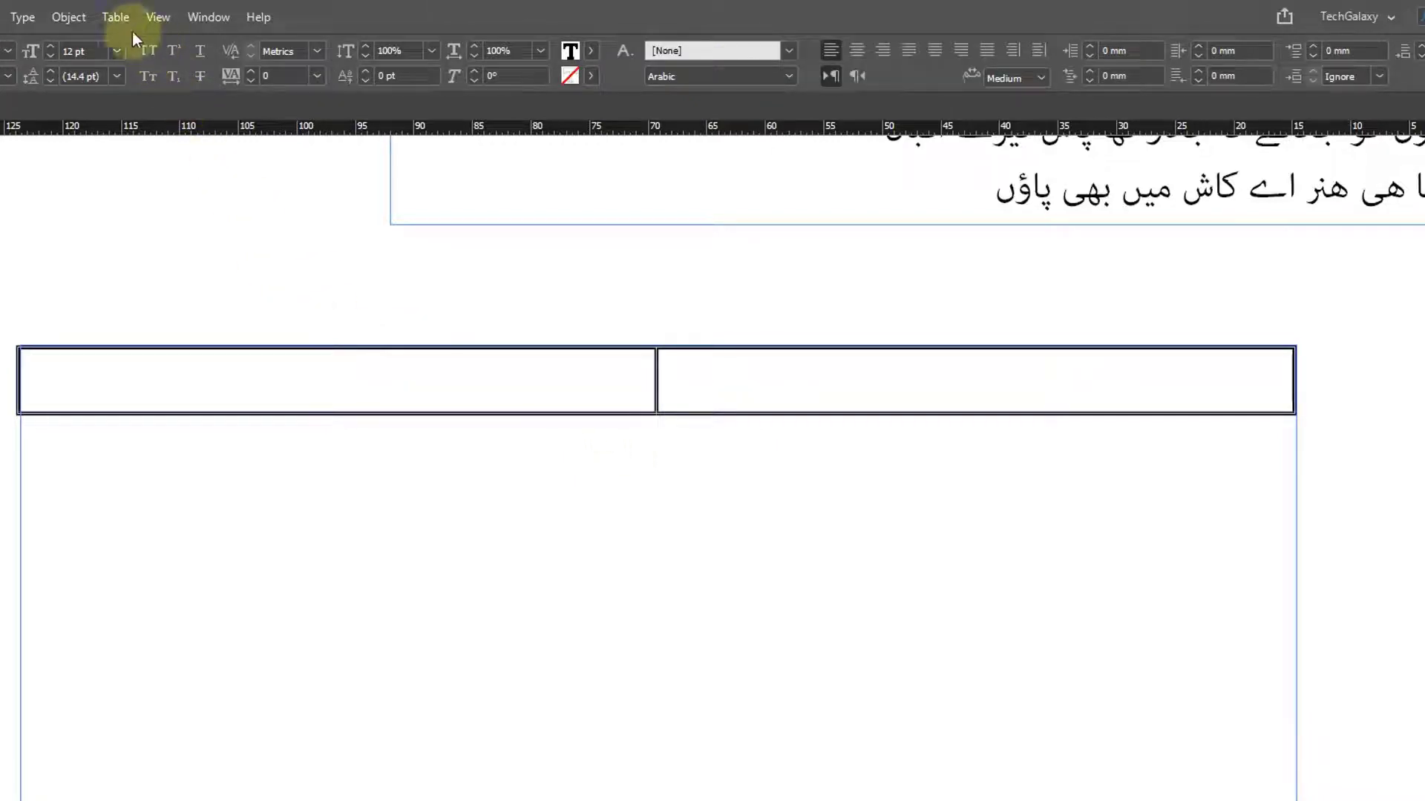
click(117, 18)
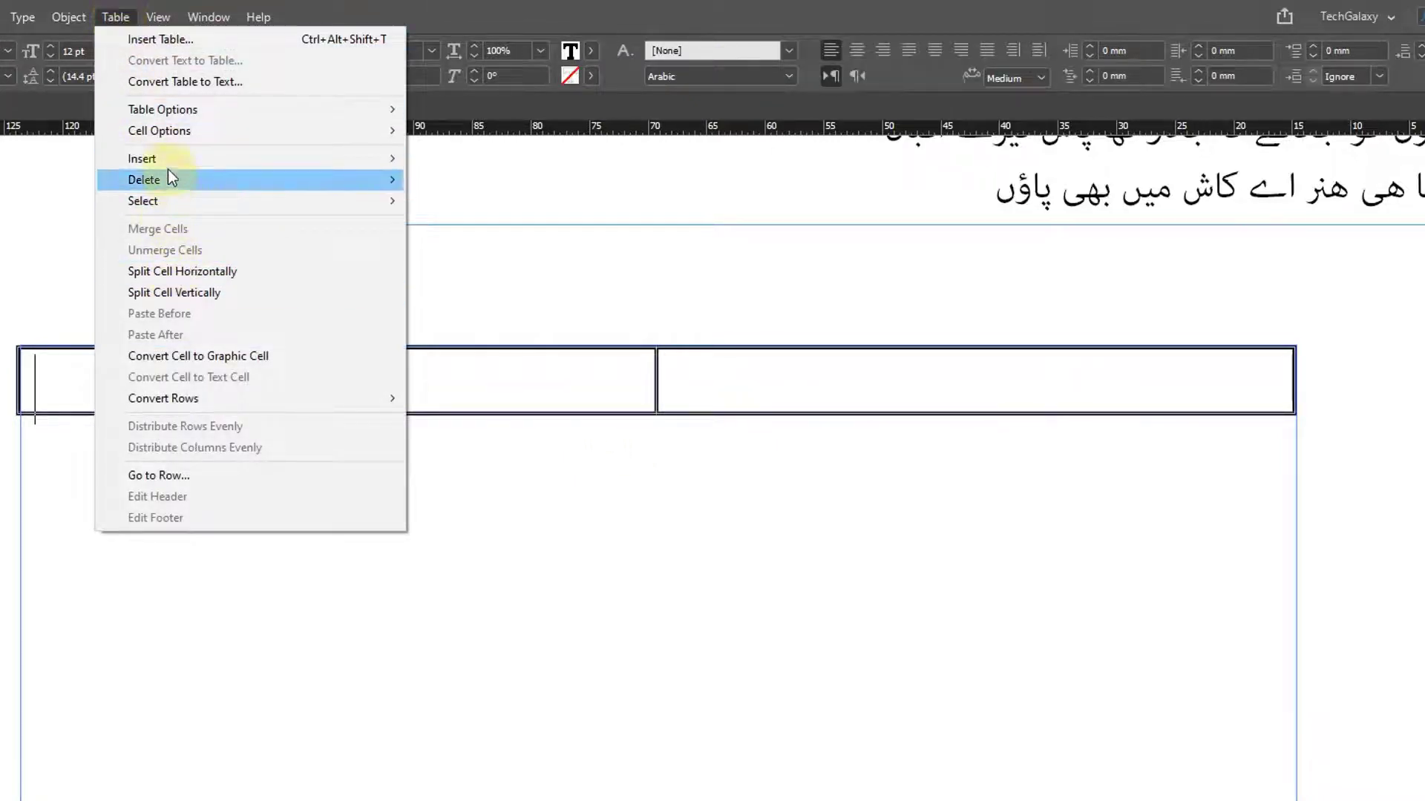
mouse_move(176, 117)
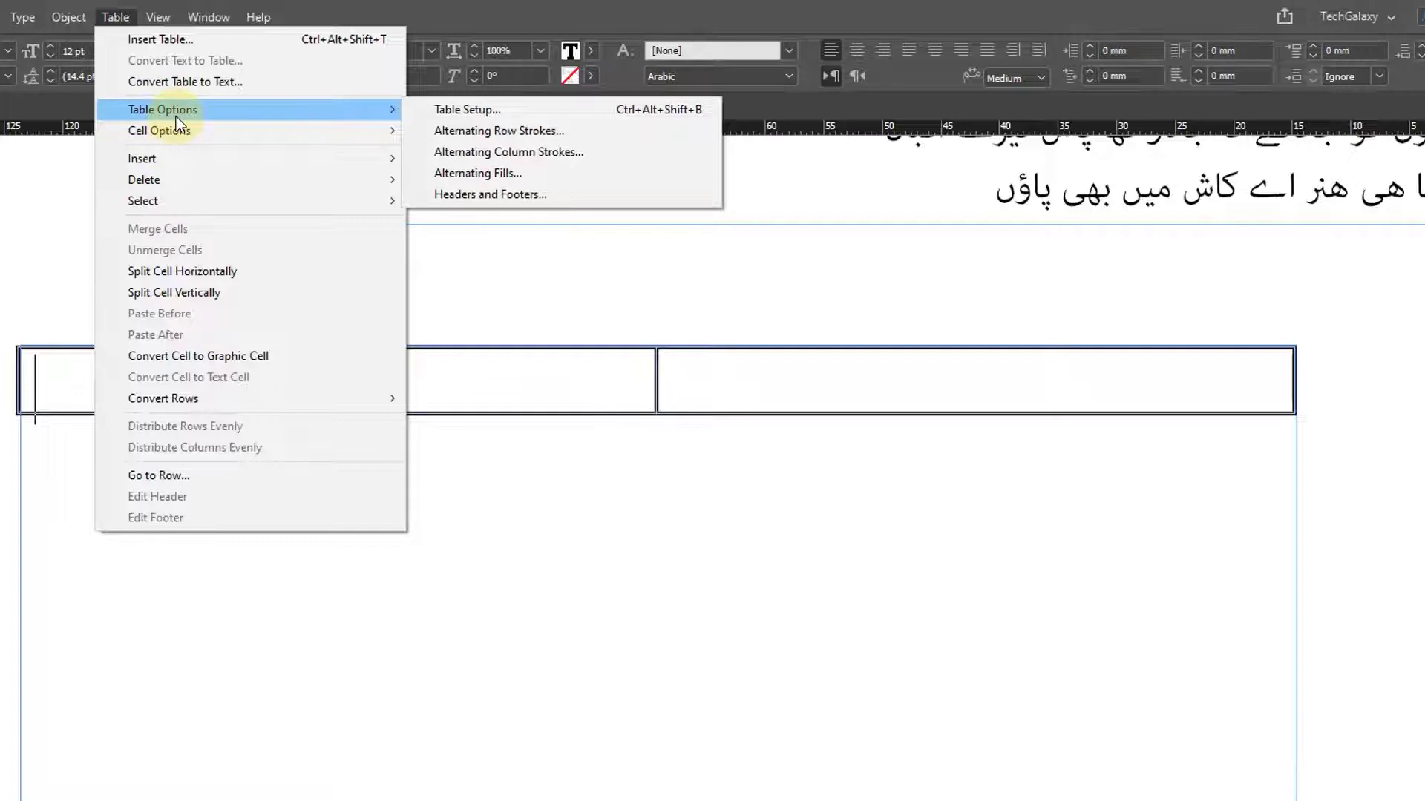
mouse_move(199, 199)
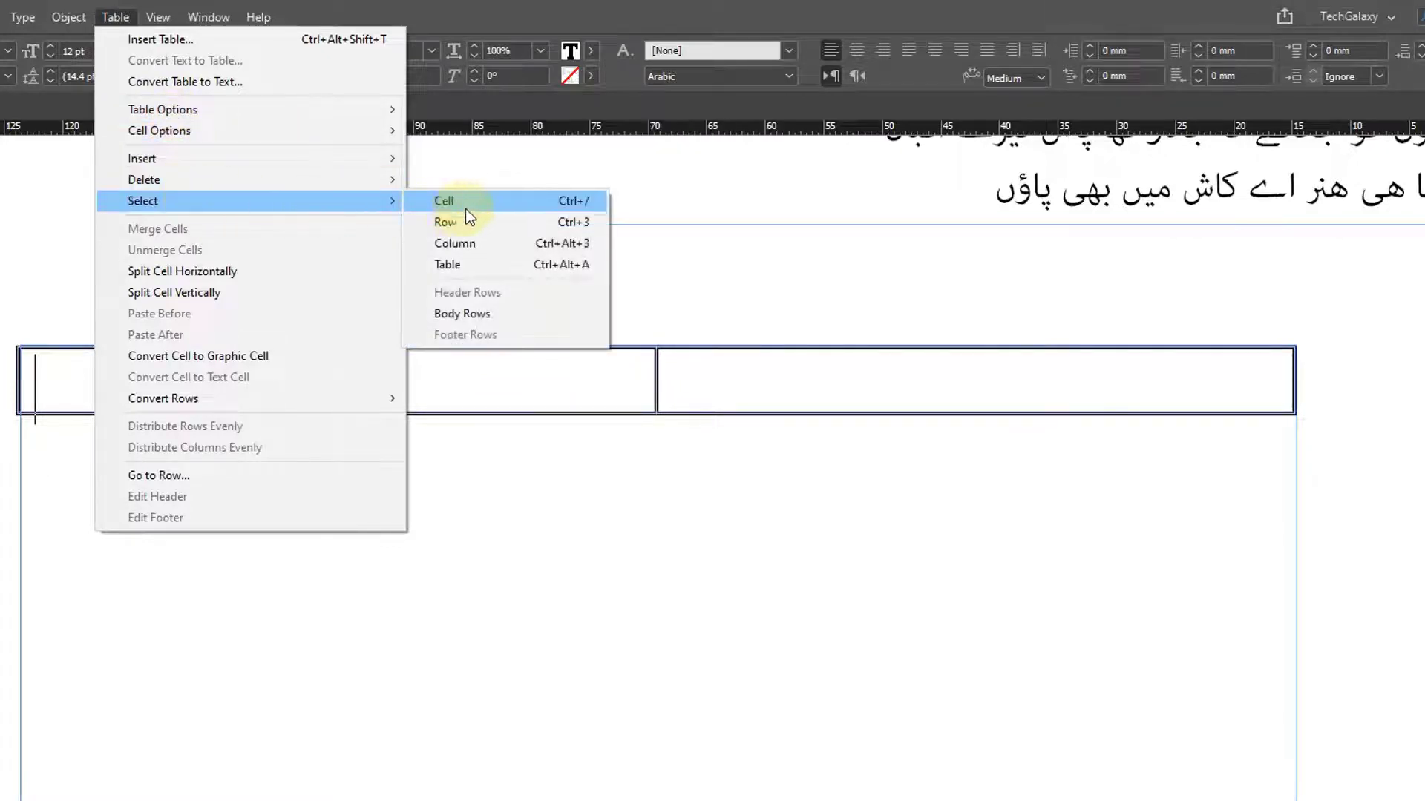
click(493, 267)
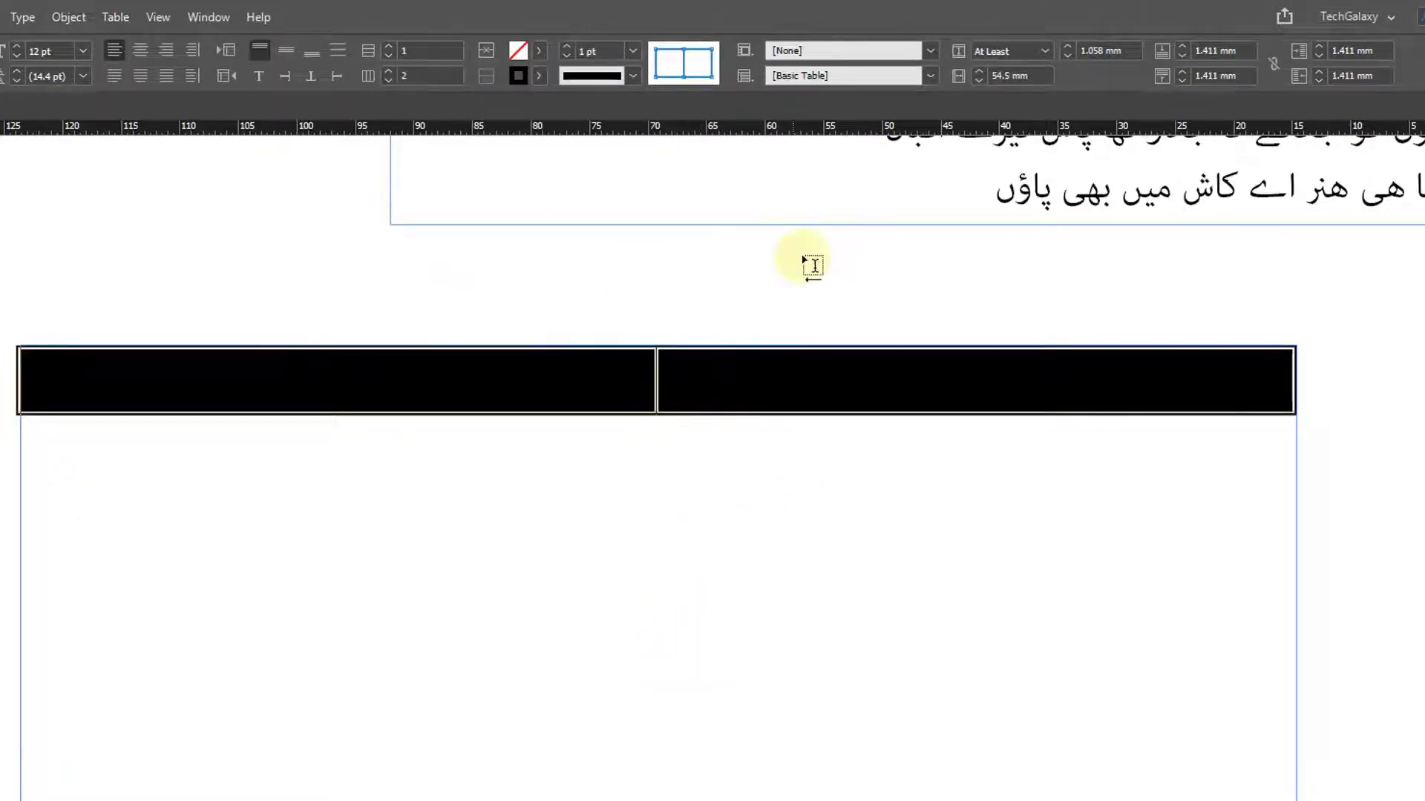
click(539, 76)
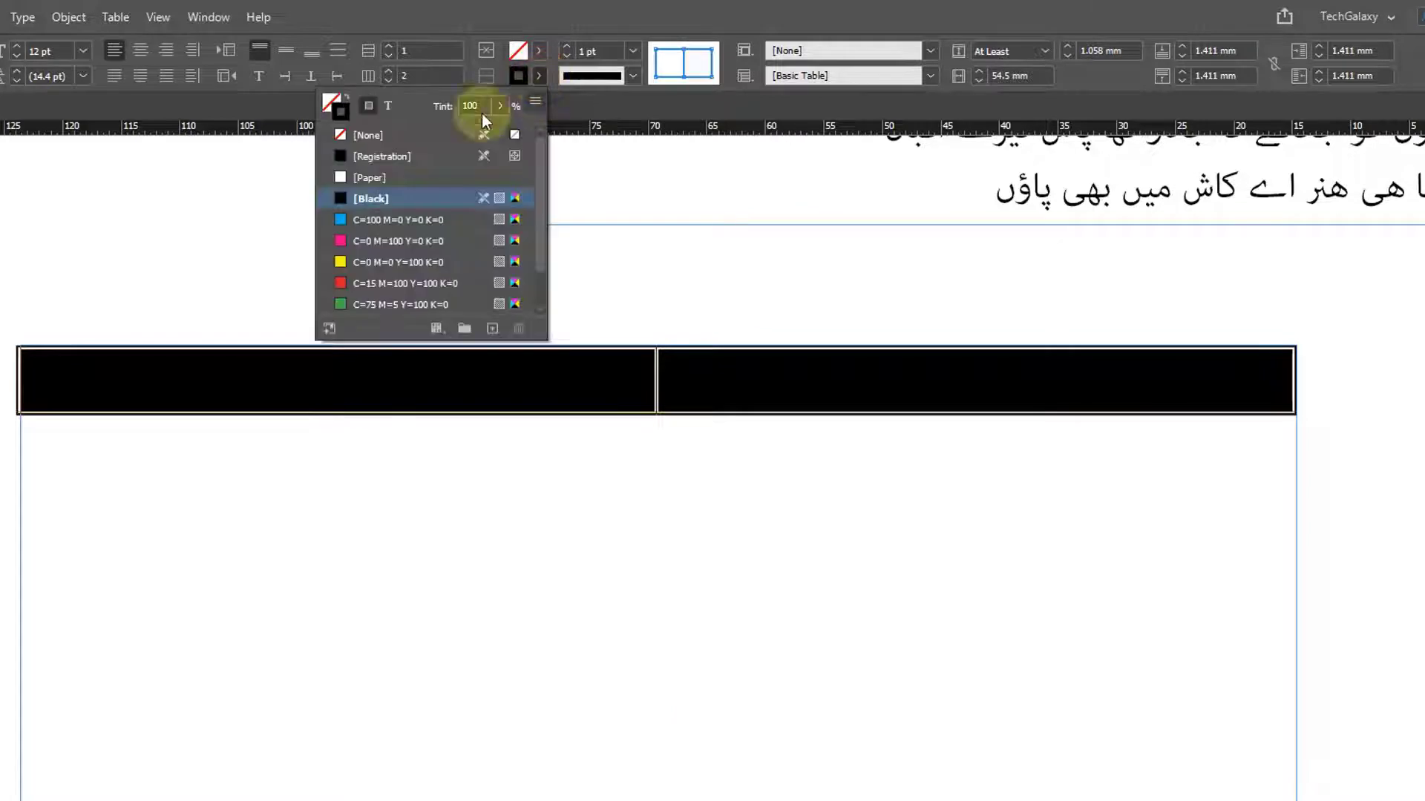
click(366, 138)
click(753, 380)
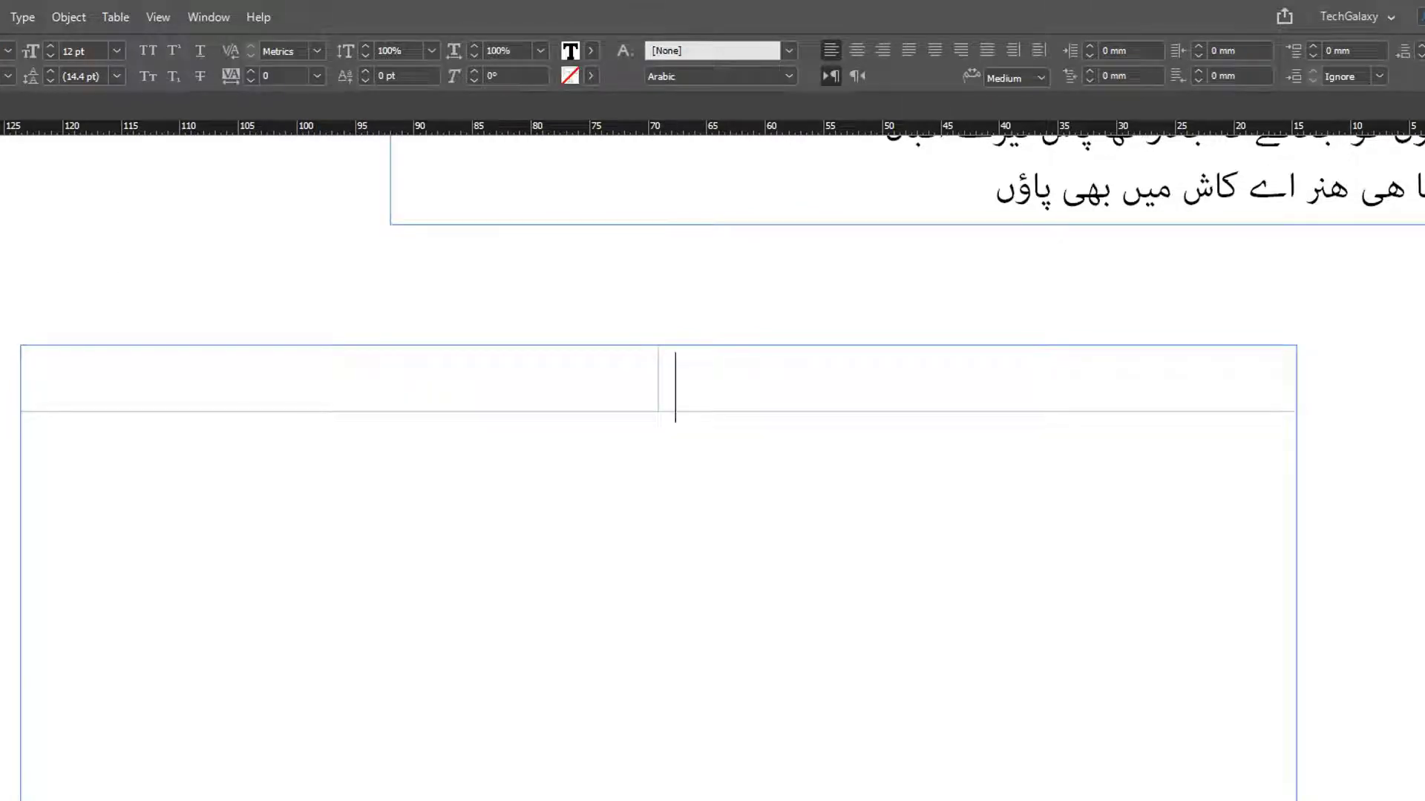
key(Escape)
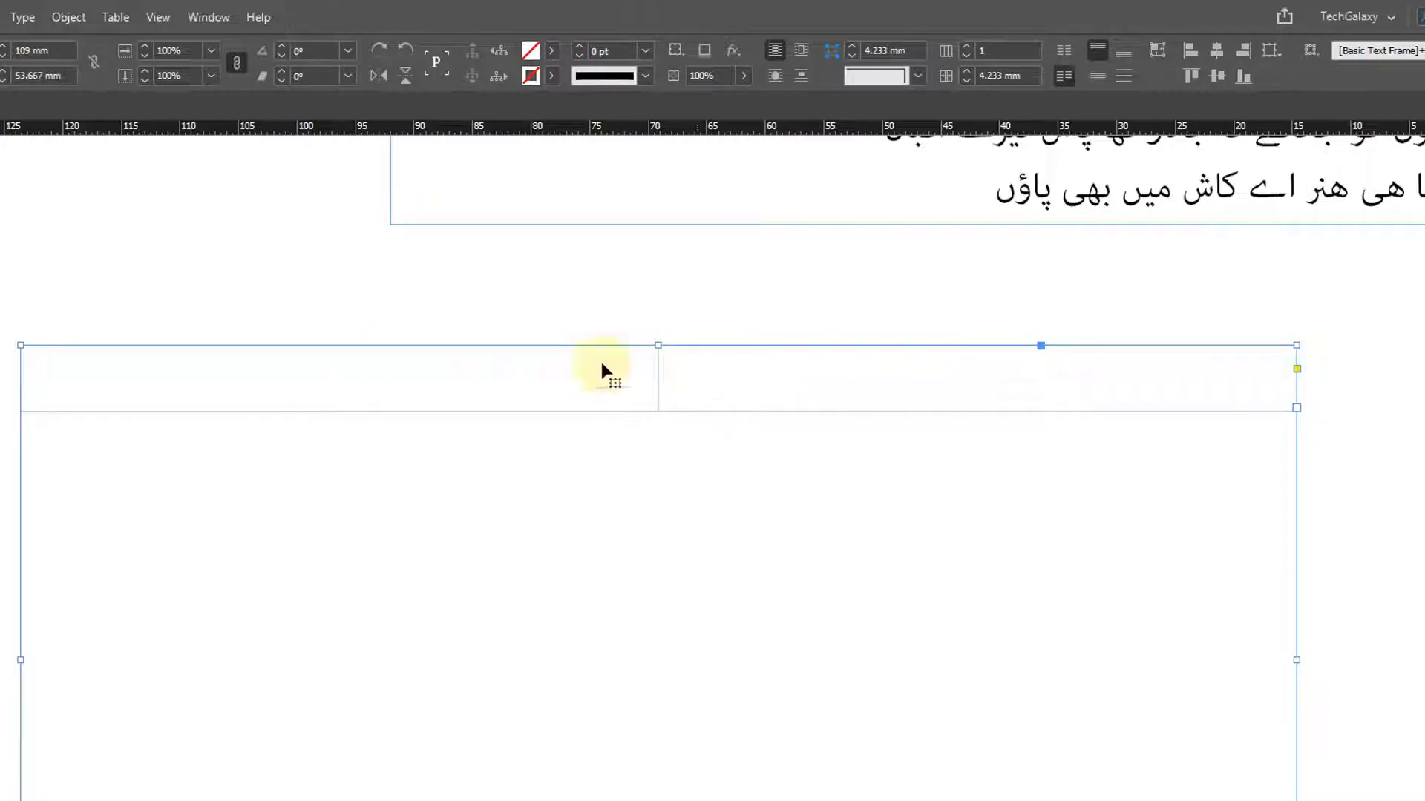
- Copy the poem's first couplet into the table's right cell
scroll(699, 397, up, 5)
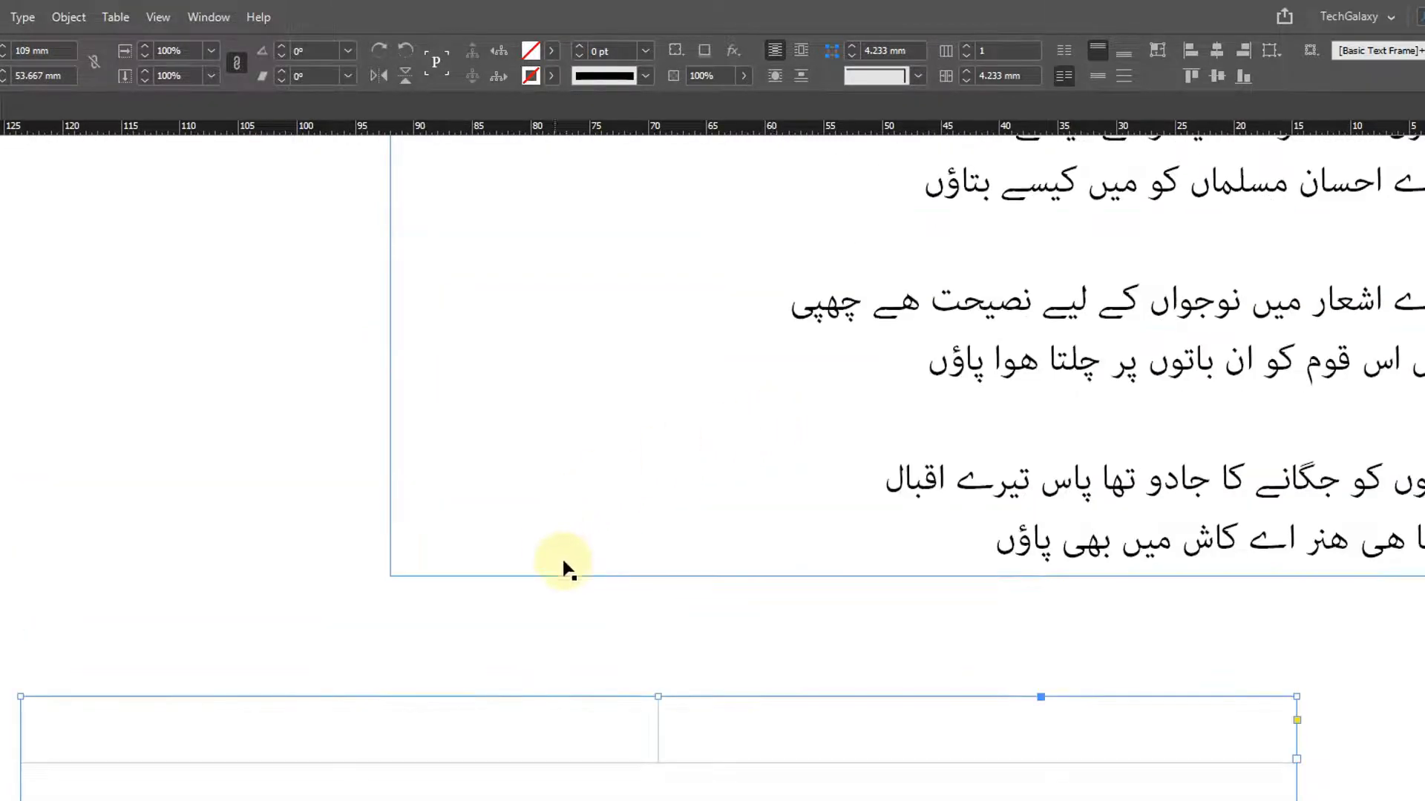
alt+click(588, 515)
alt+click(594, 515)
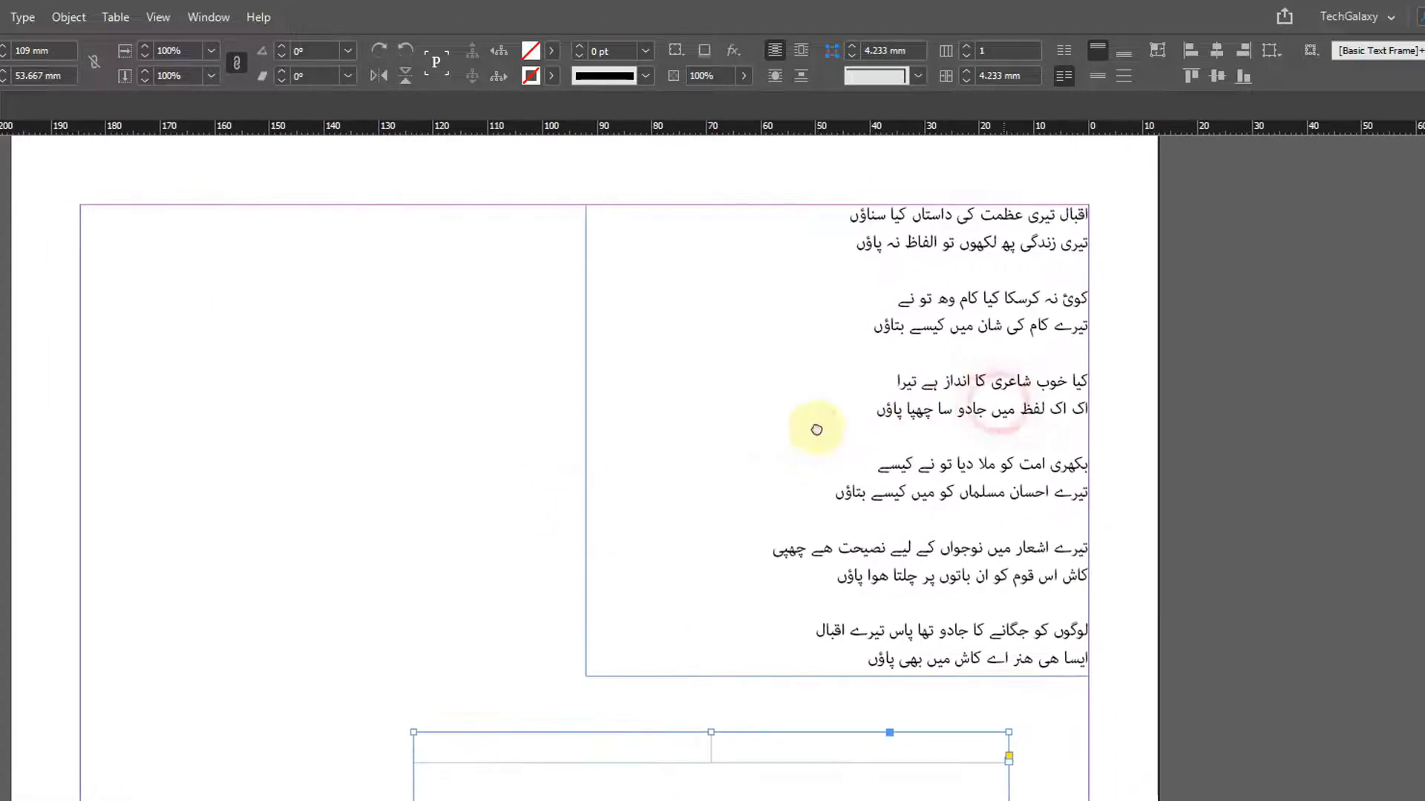
drag(816, 430, 814, 430)
key(t)
drag(804, 261, 1140, 215)
click(962, 751)
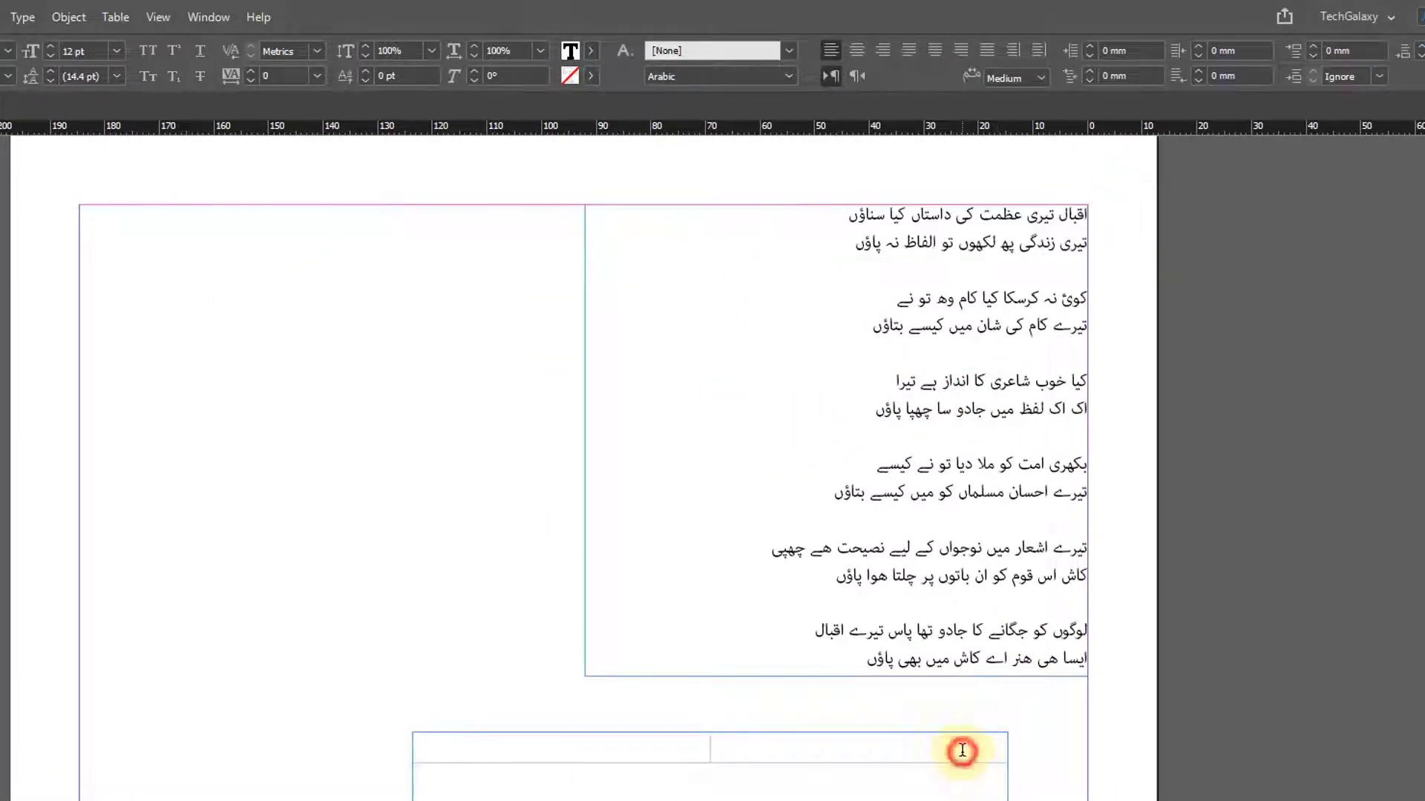
key(ctrl+v)
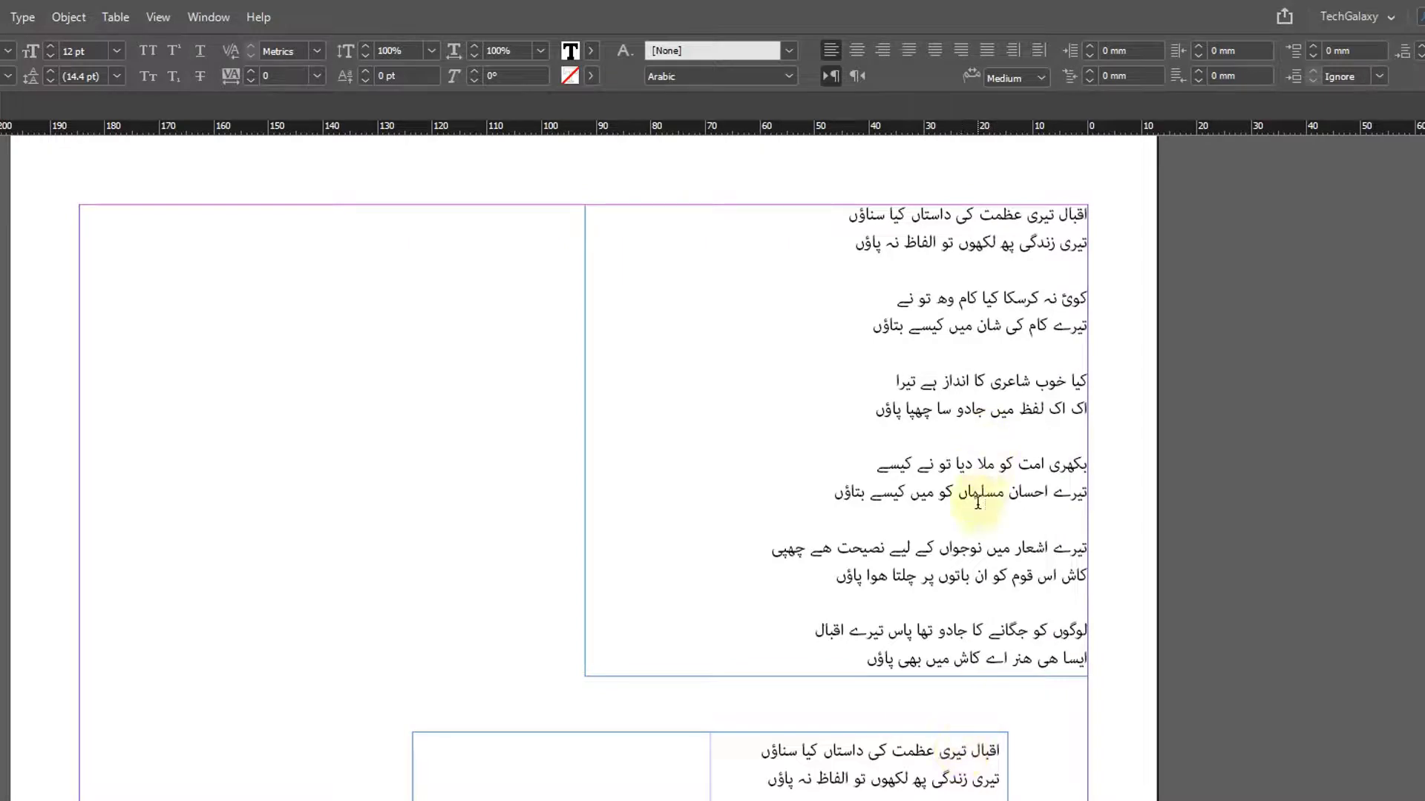
- Copy the poem's second couplet into the table's left cell
drag(874, 328, 1096, 300)
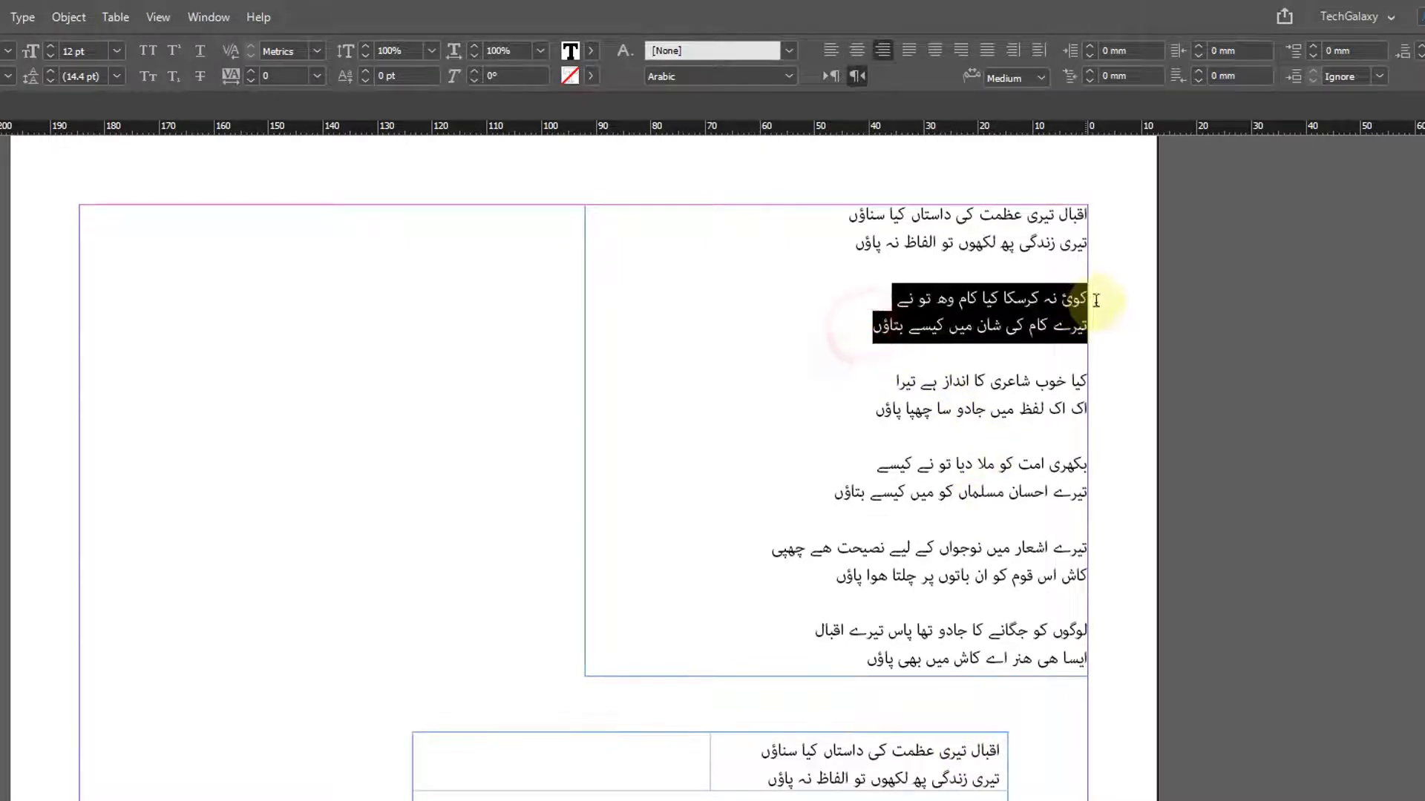
key(ctrl+c)
click(653, 749)
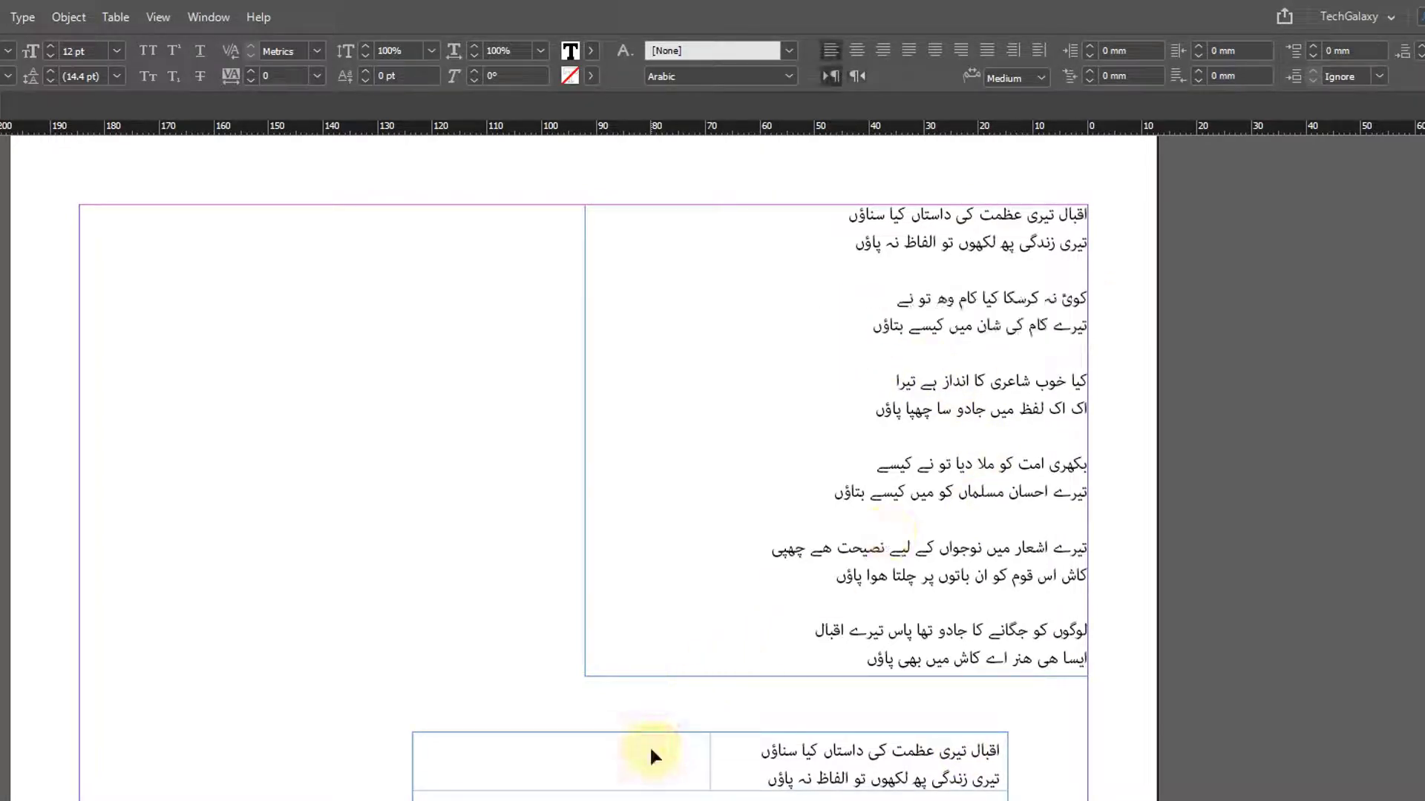
key(ctrl+v)
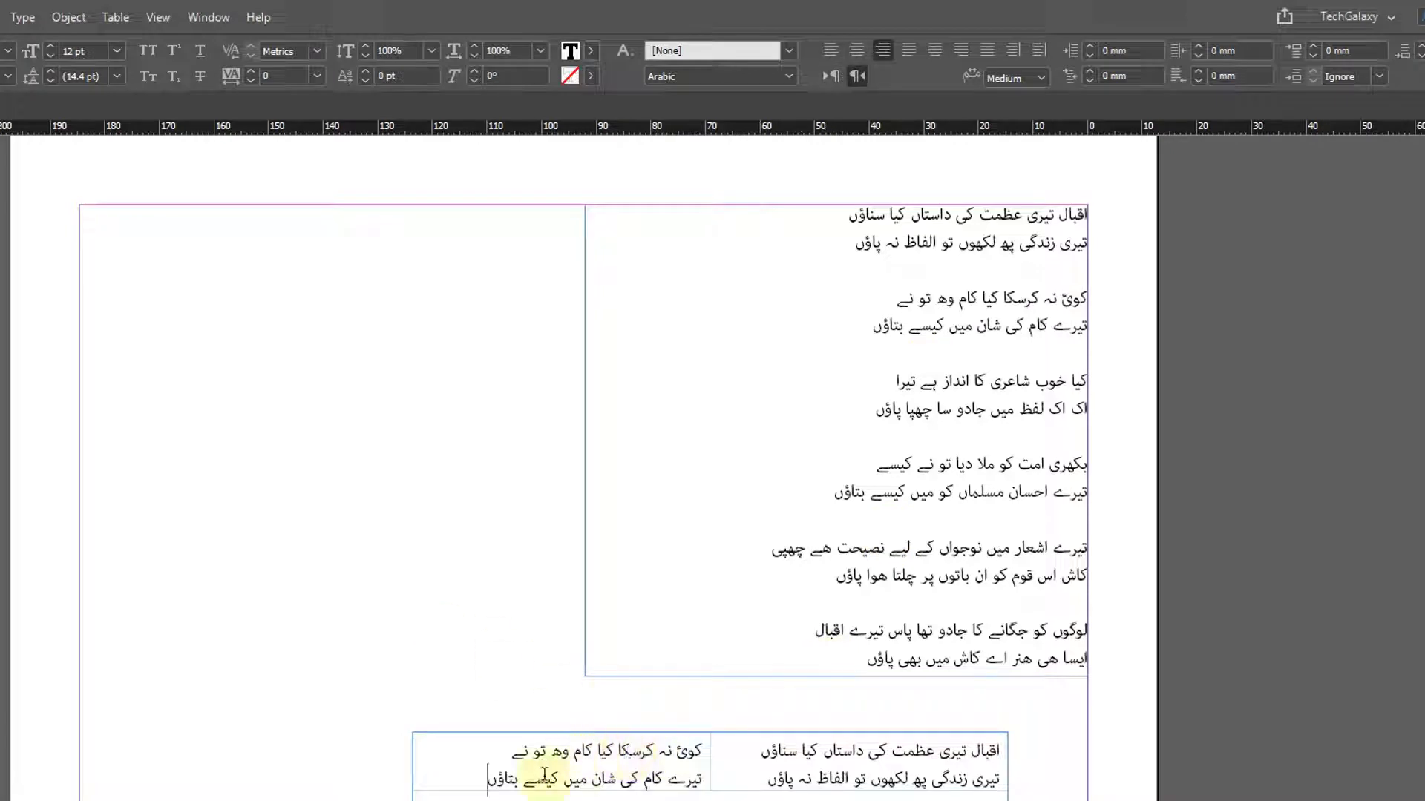
click(479, 780)
drag(479, 780, 987, 768)
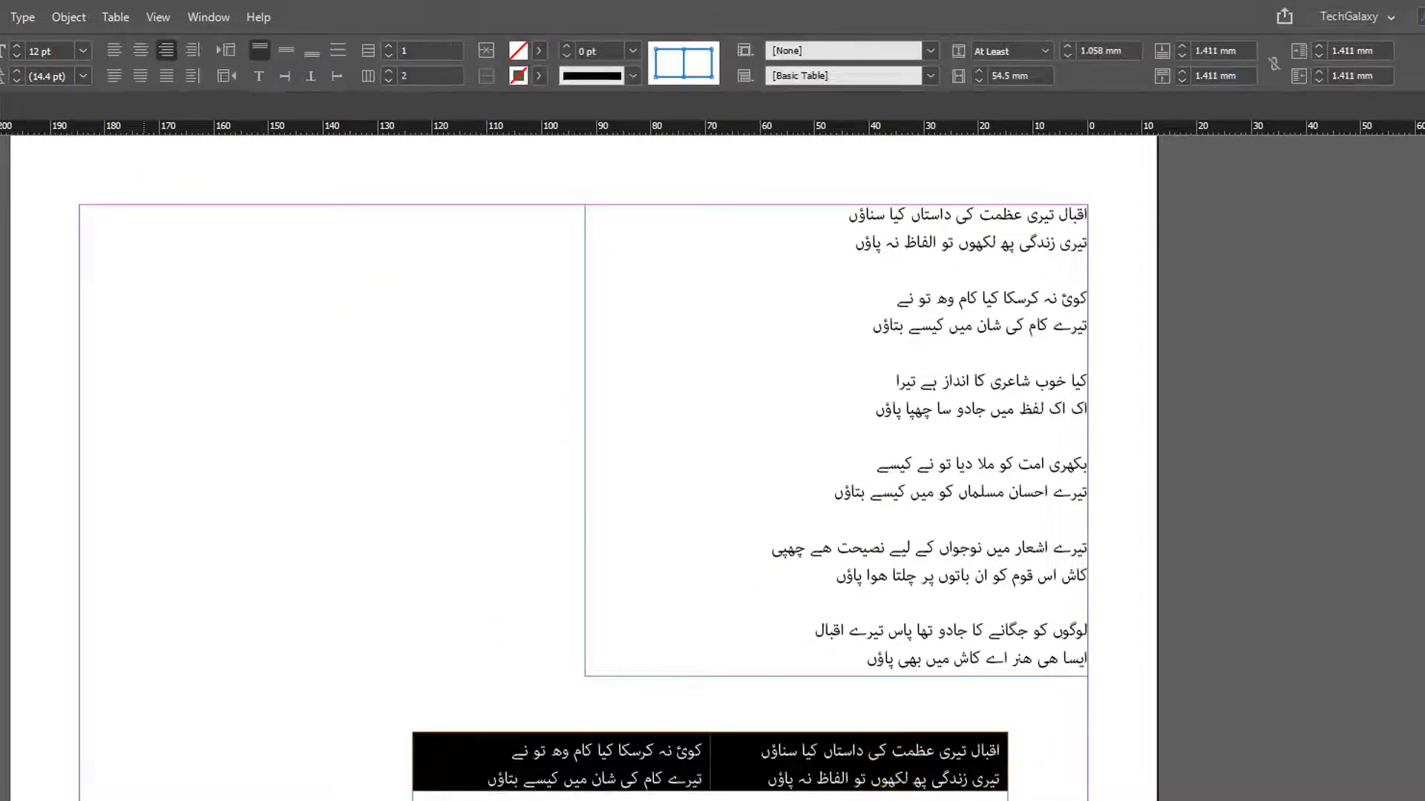
click(812, 772)
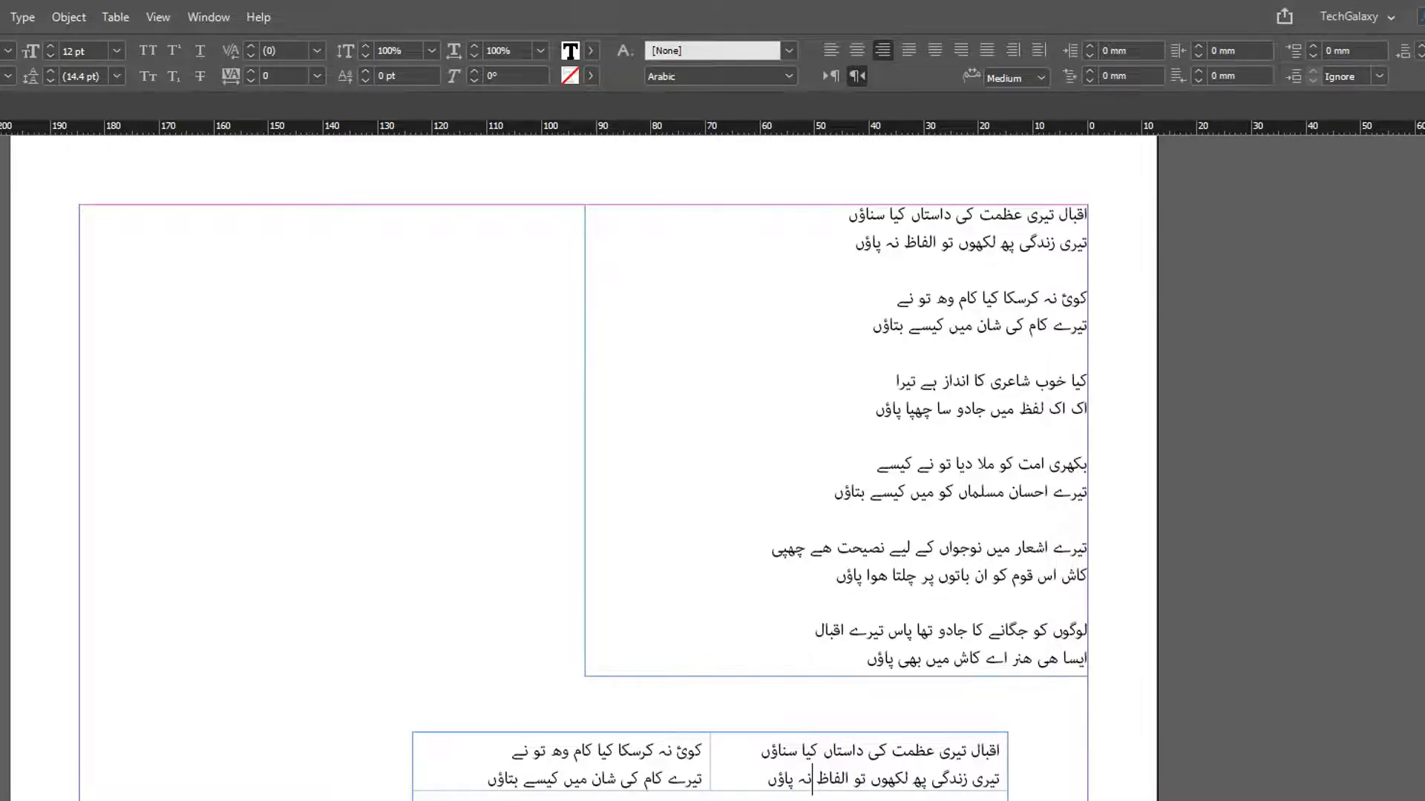
- Start a new paragraph style and name it ashaar
click(1410, 170)
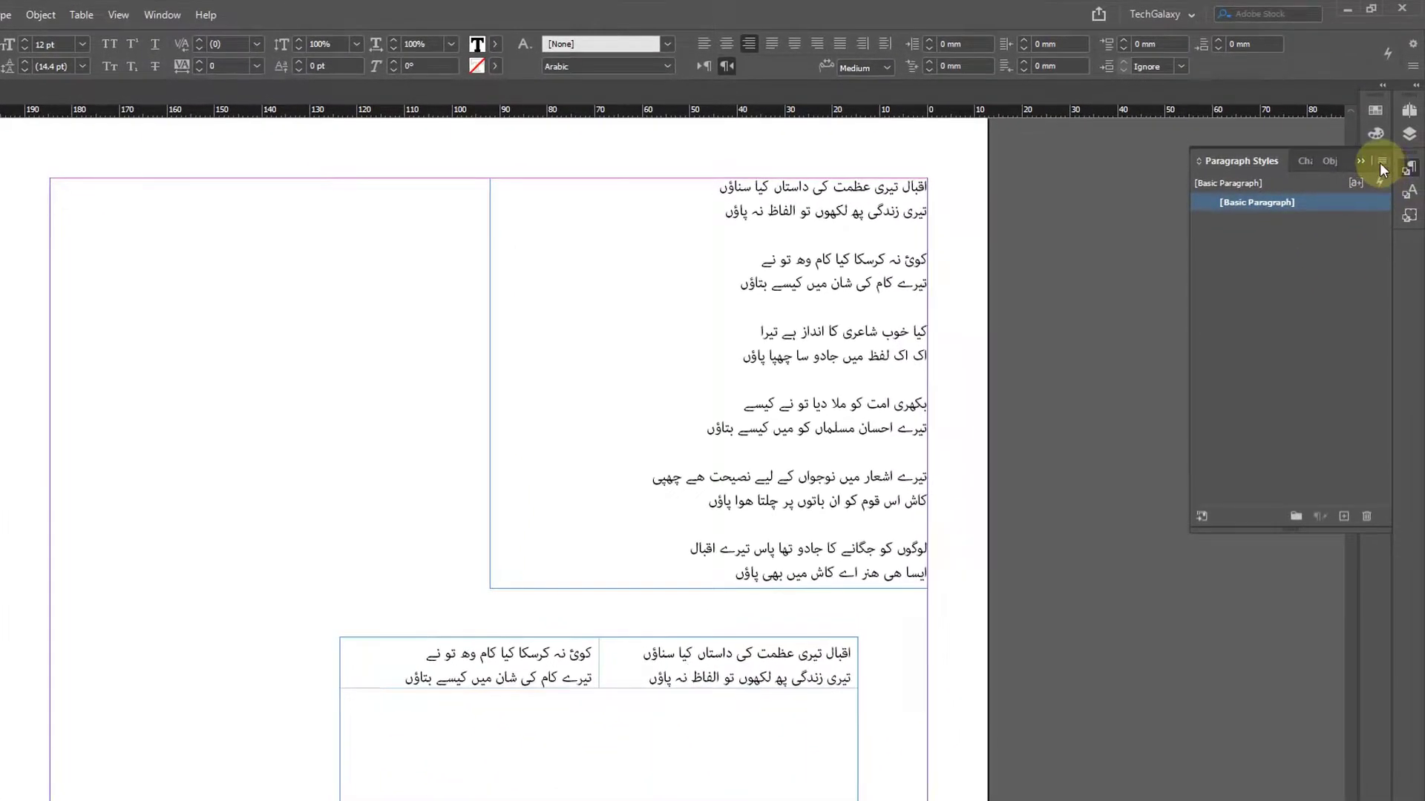
click(1380, 162)
click(1303, 165)
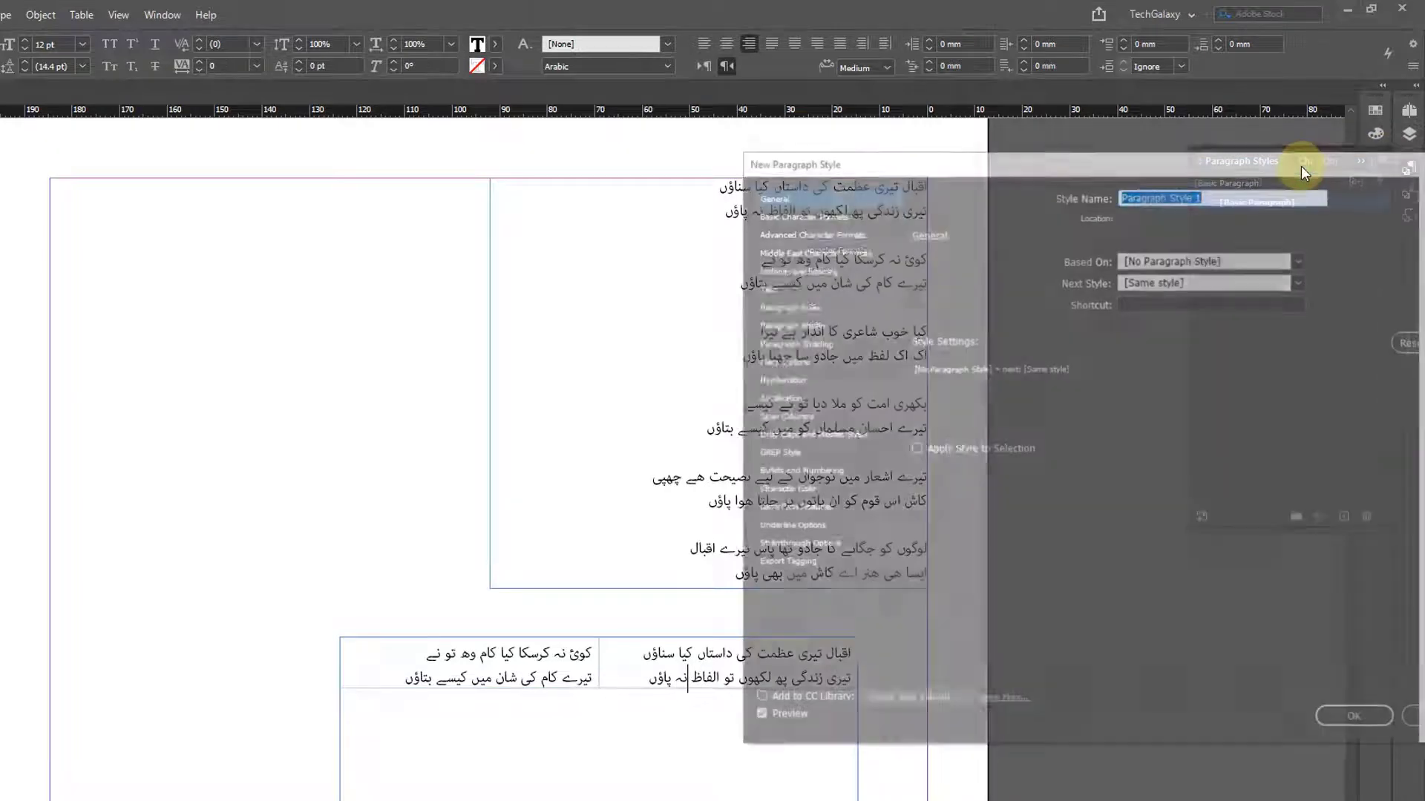
text(ashaar)
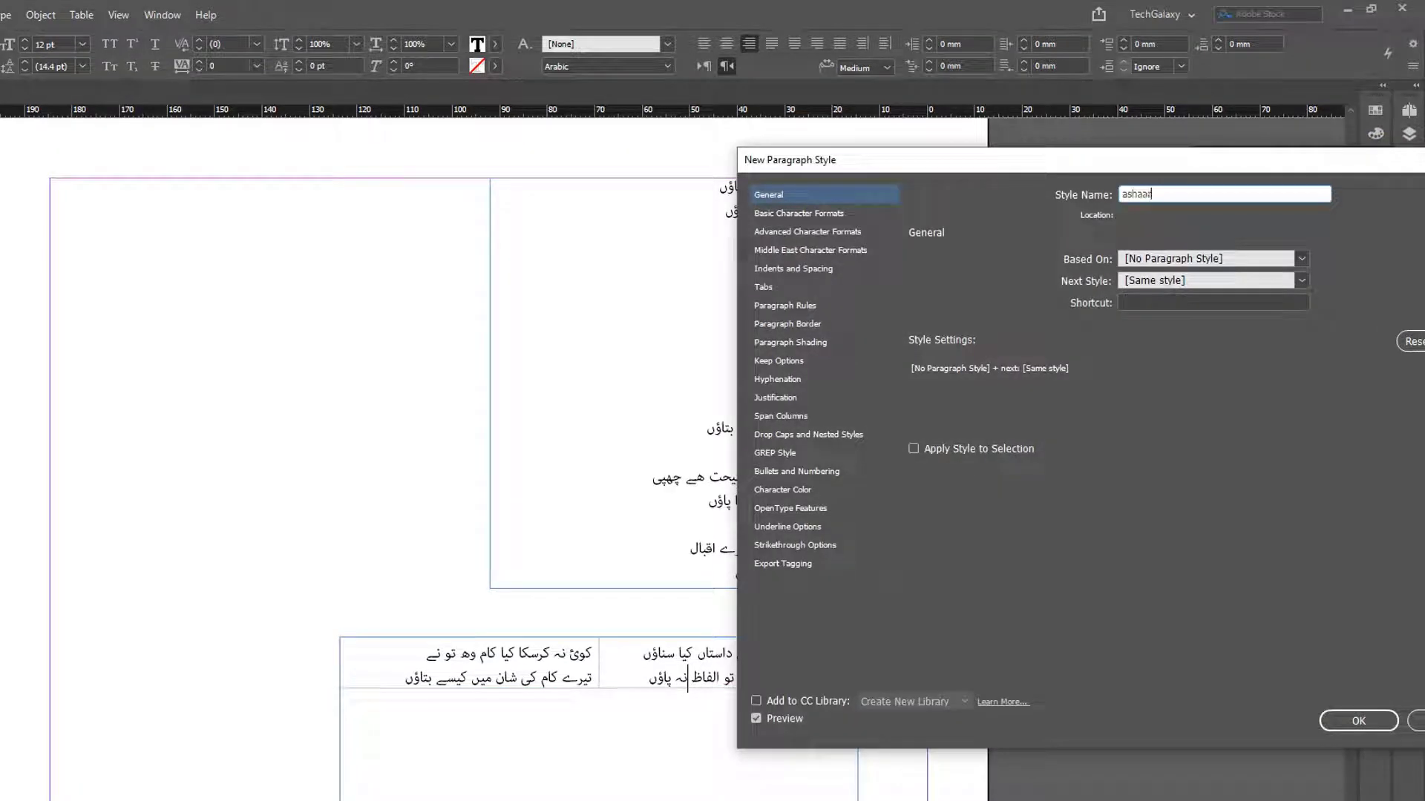
- Set the ashaar style's font family to Jameel Noori Nastaleeq and choose its font size
click(798, 213)
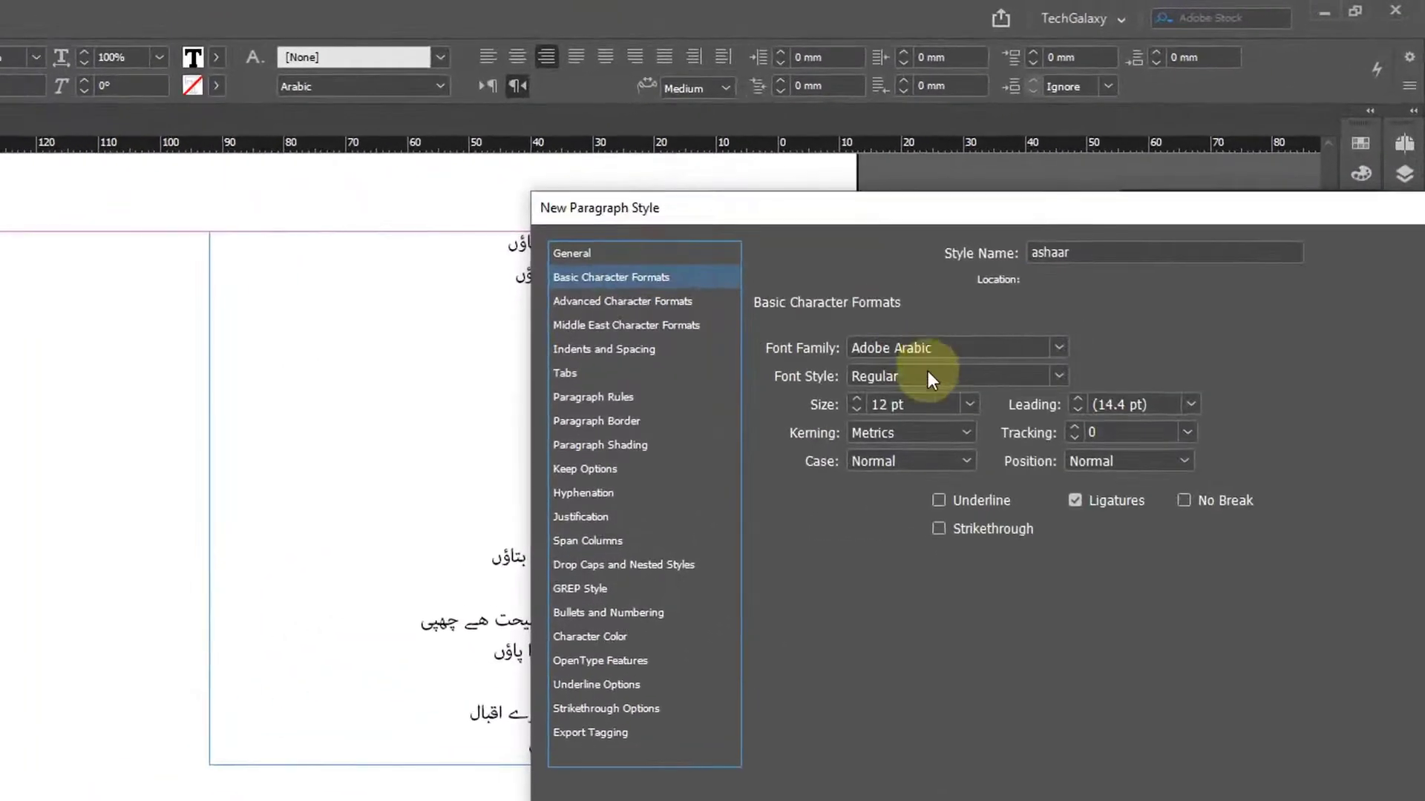
click(995, 361)
key(Down)
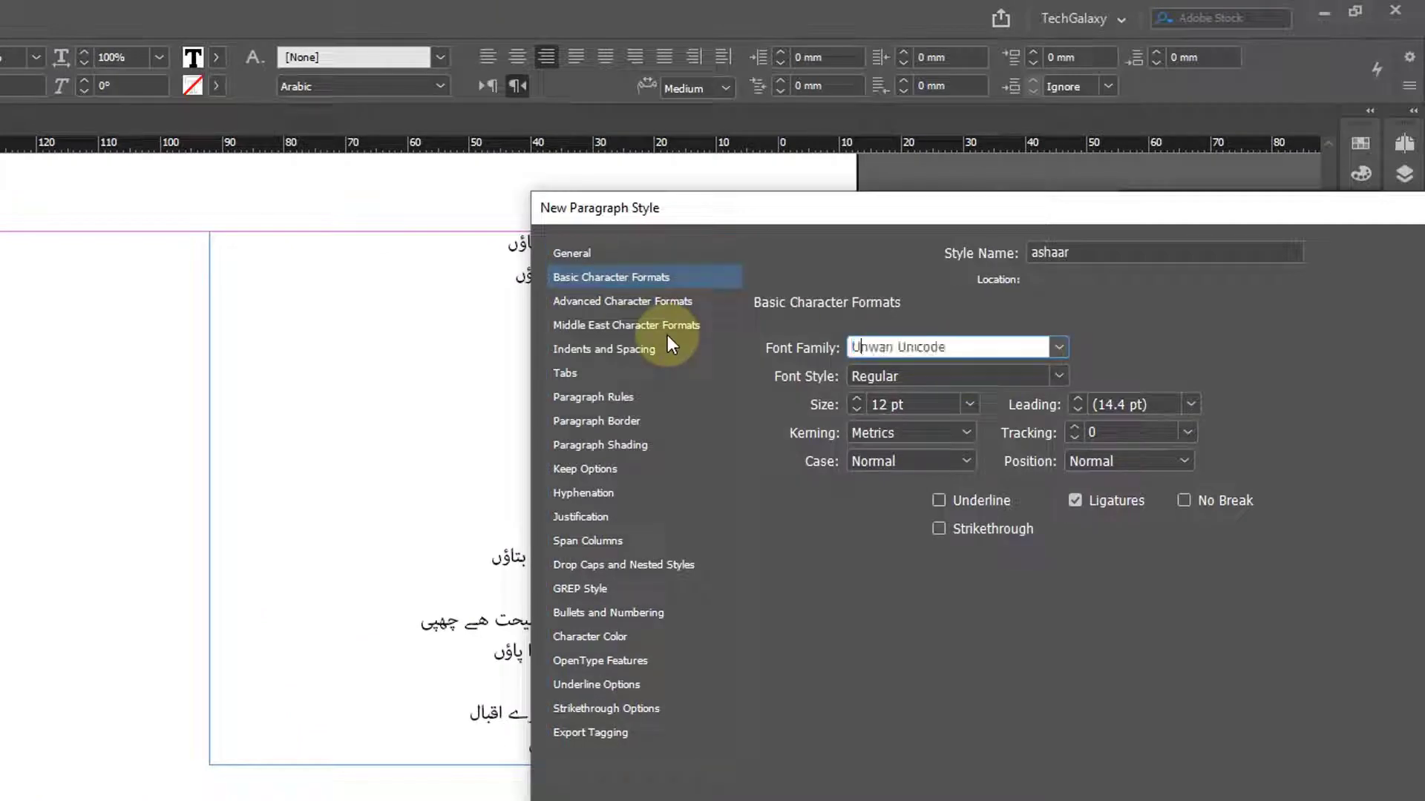
key(Up)
text(Jamee)
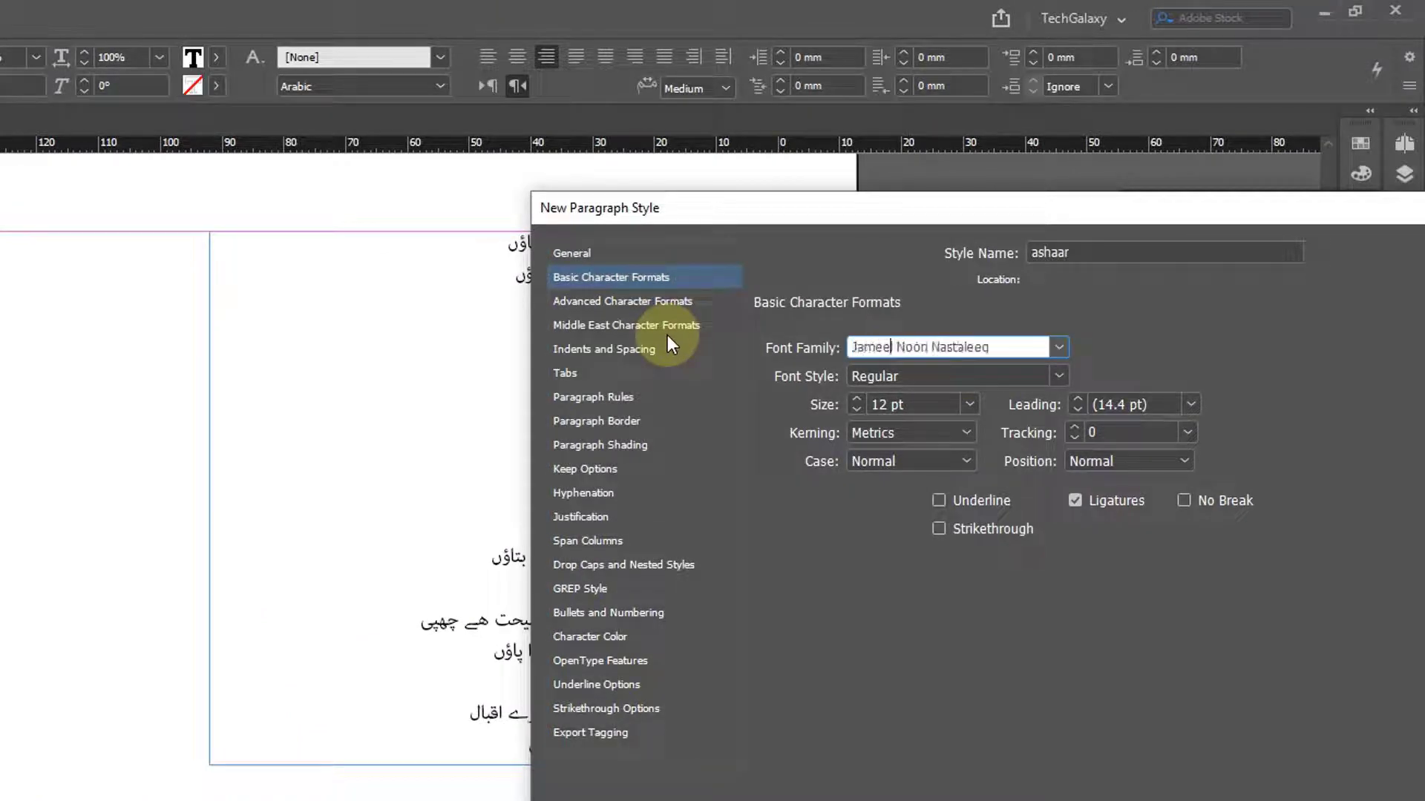
key(Tab)
click(965, 405)
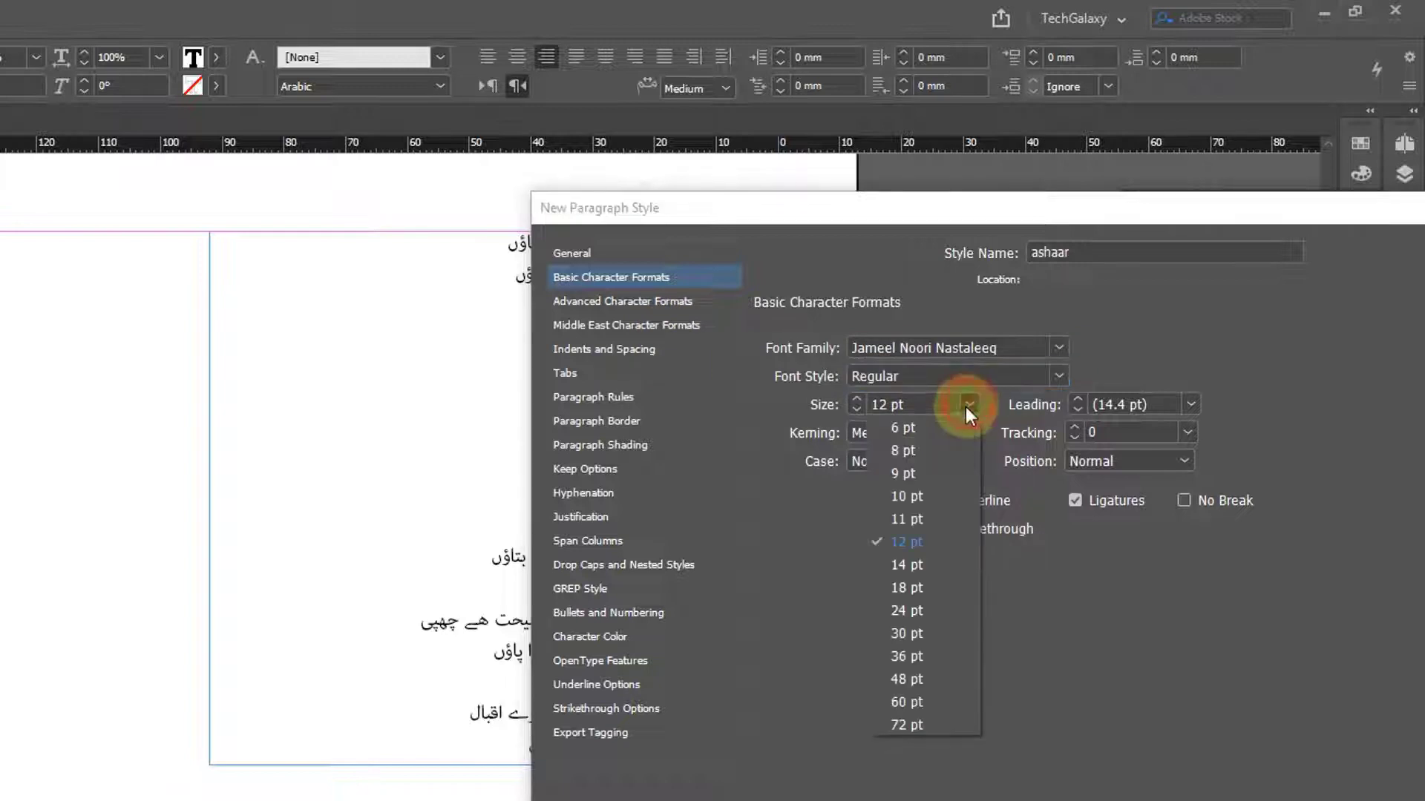
click(936, 558)
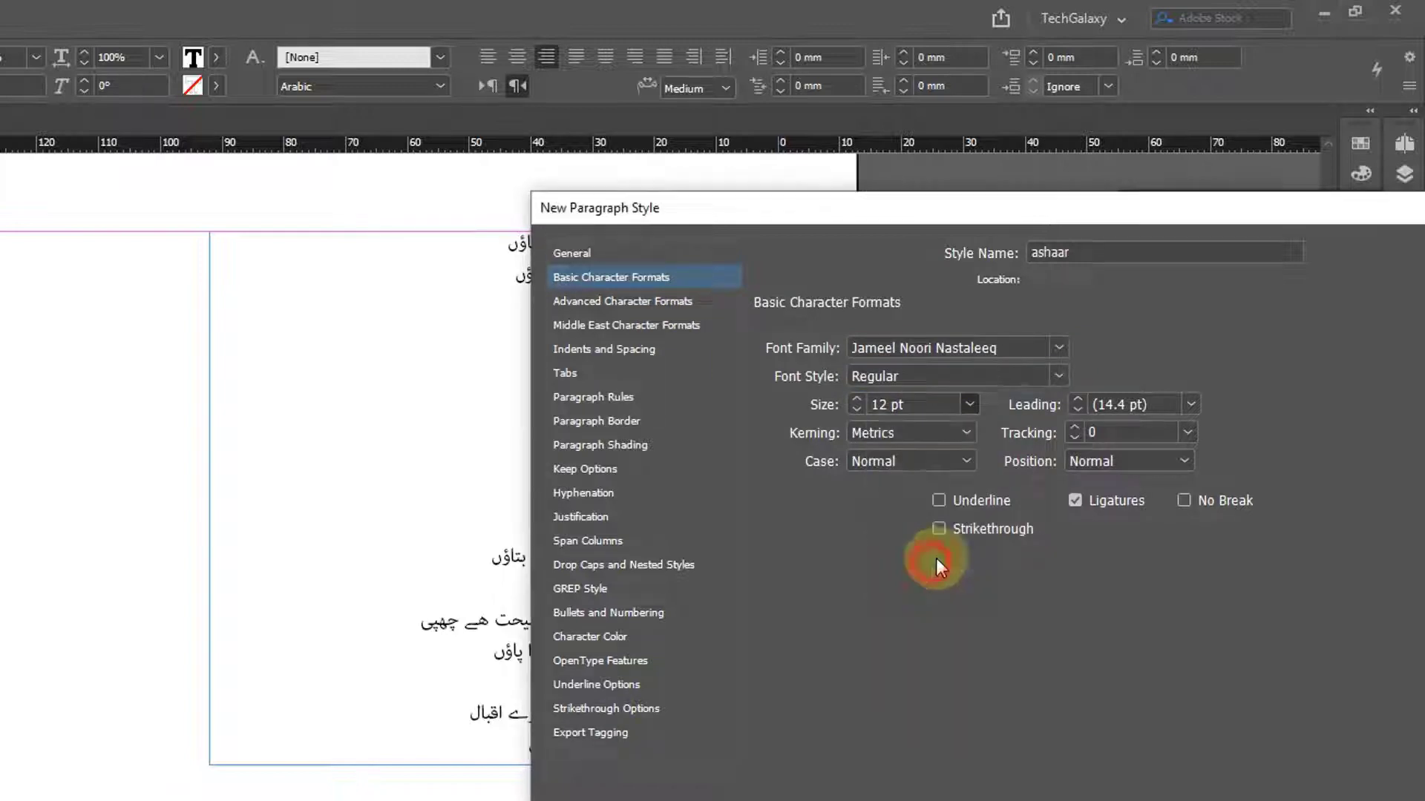
- Set the ashaar style's leading to 18 pt
click(1169, 404)
text(18)
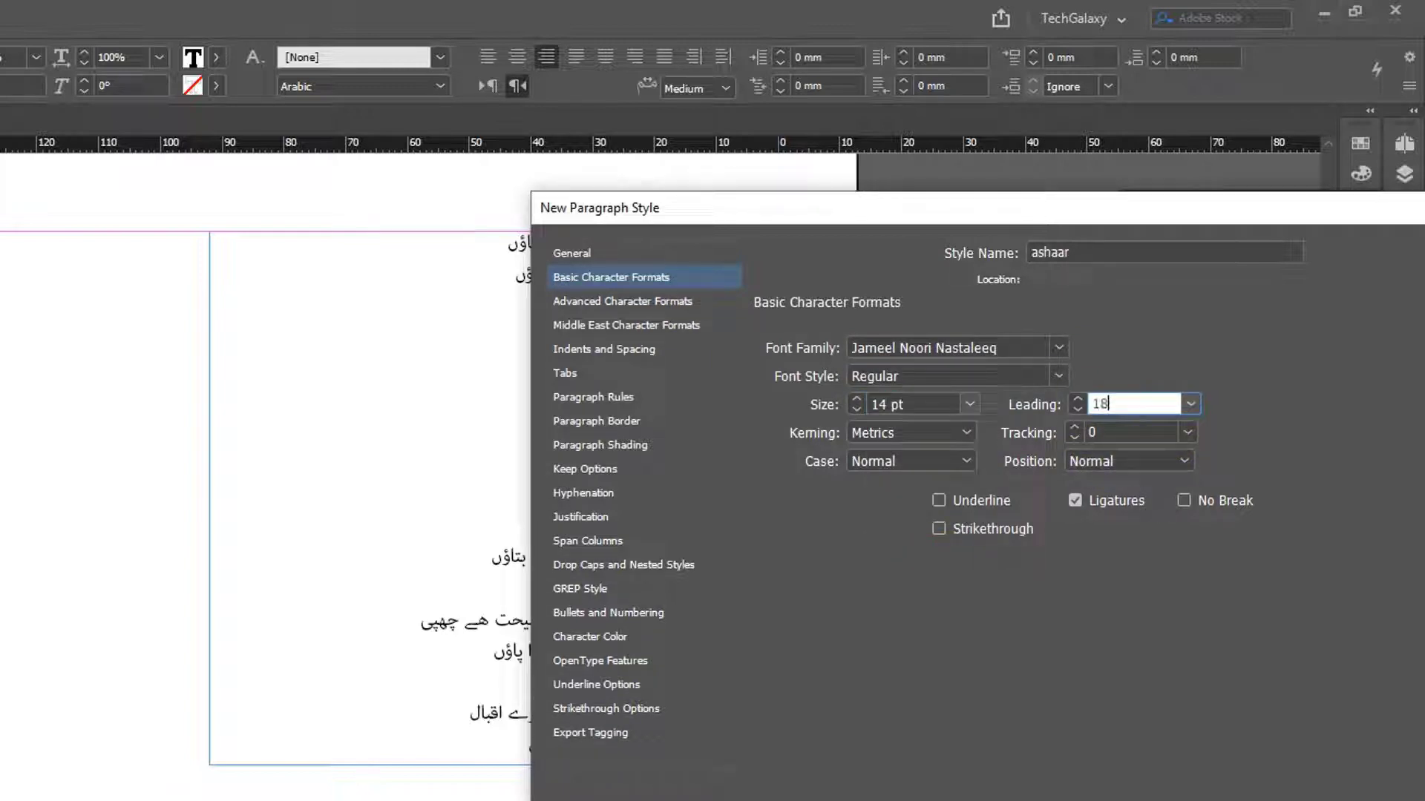
key(Tab)
- Set the ashaar style's alignment to Full Justify and save the new paragraph style
click(630, 349)
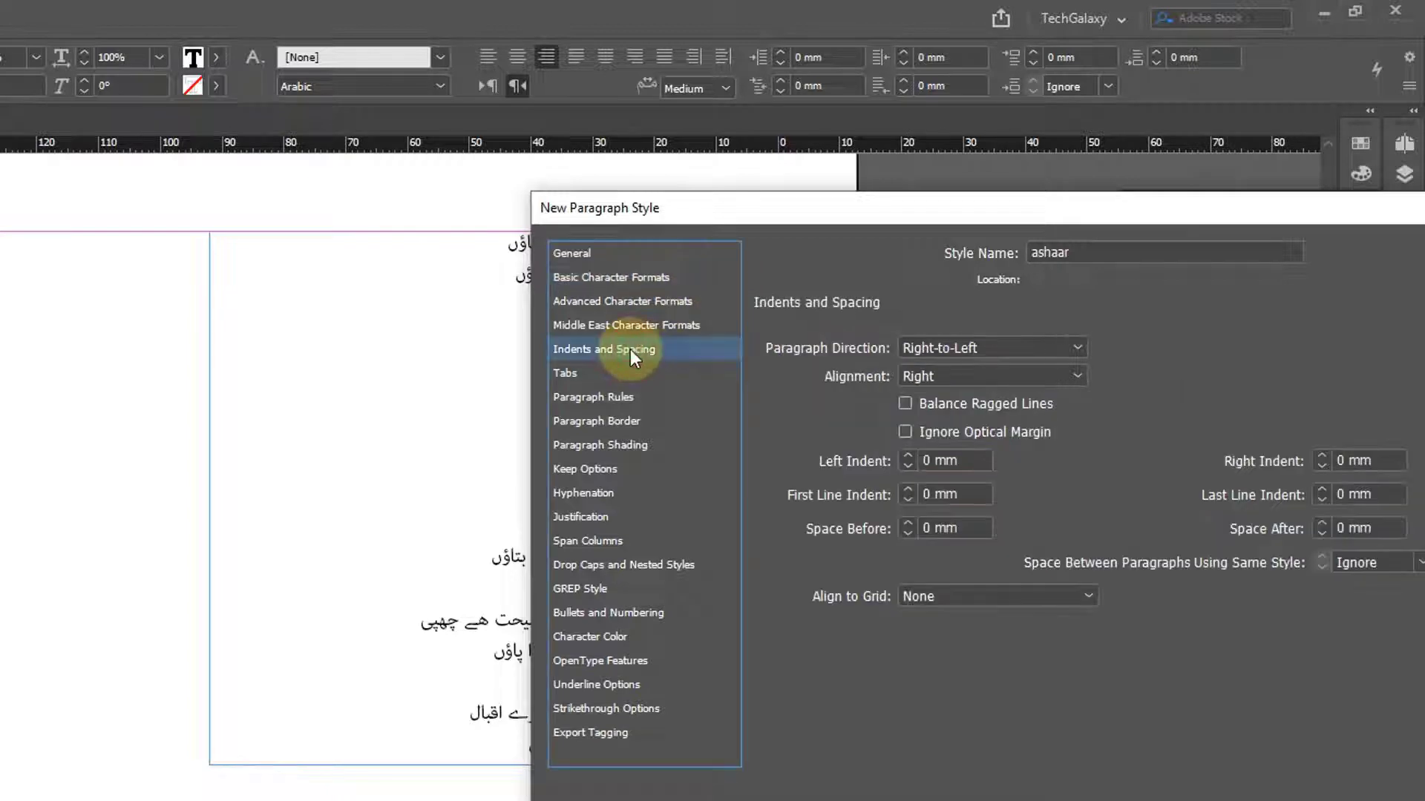
click(960, 376)
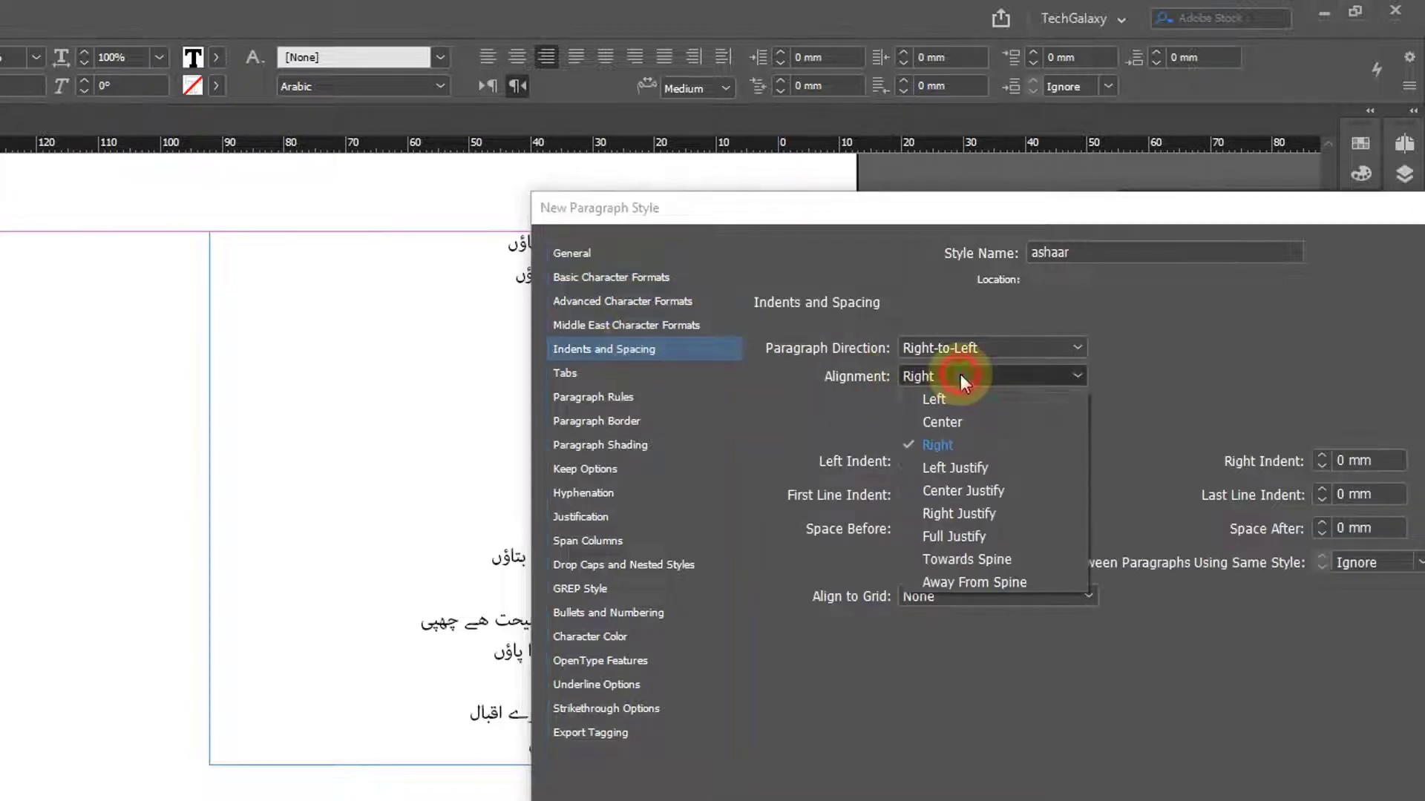
click(980, 536)
drag(1003, 221, 875, 102)
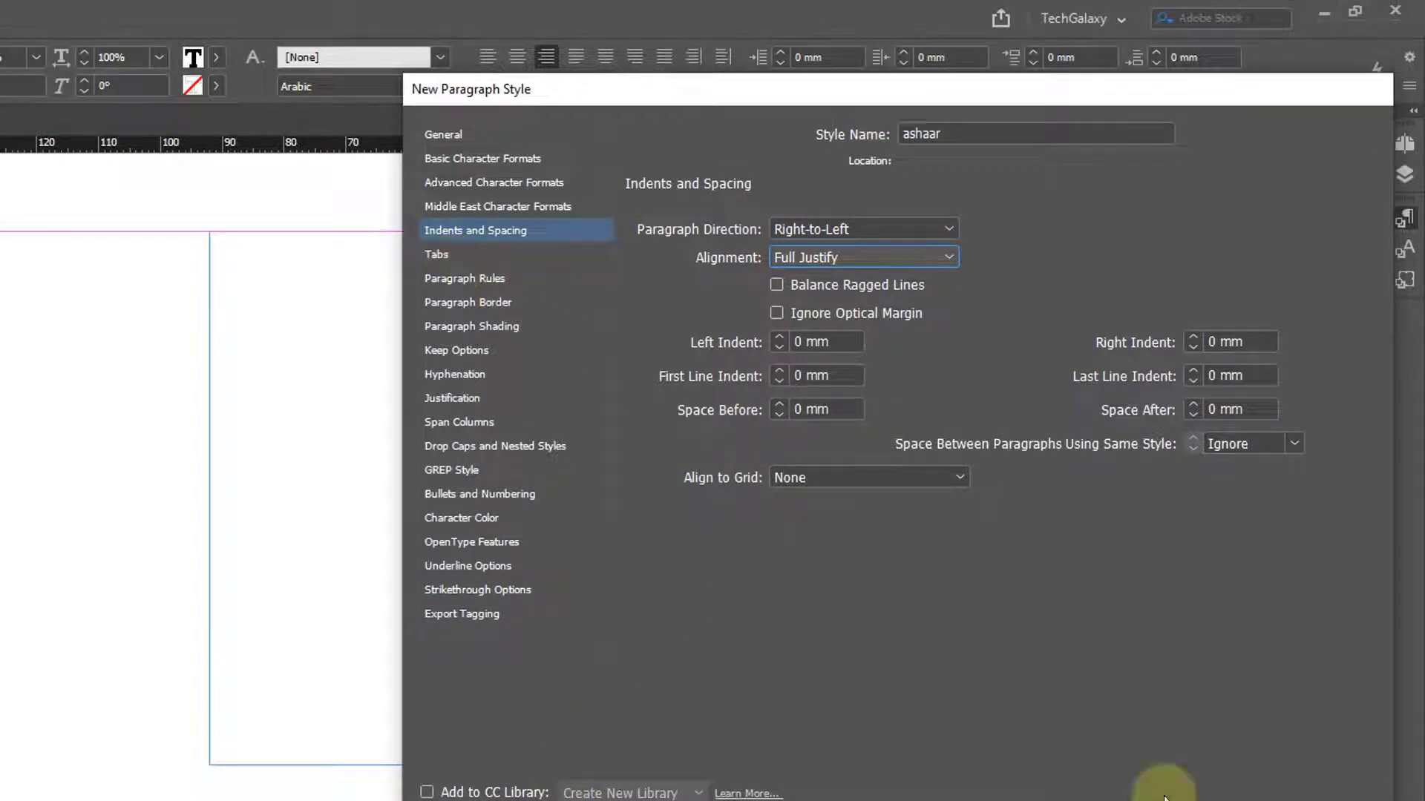
click(1192, 796)
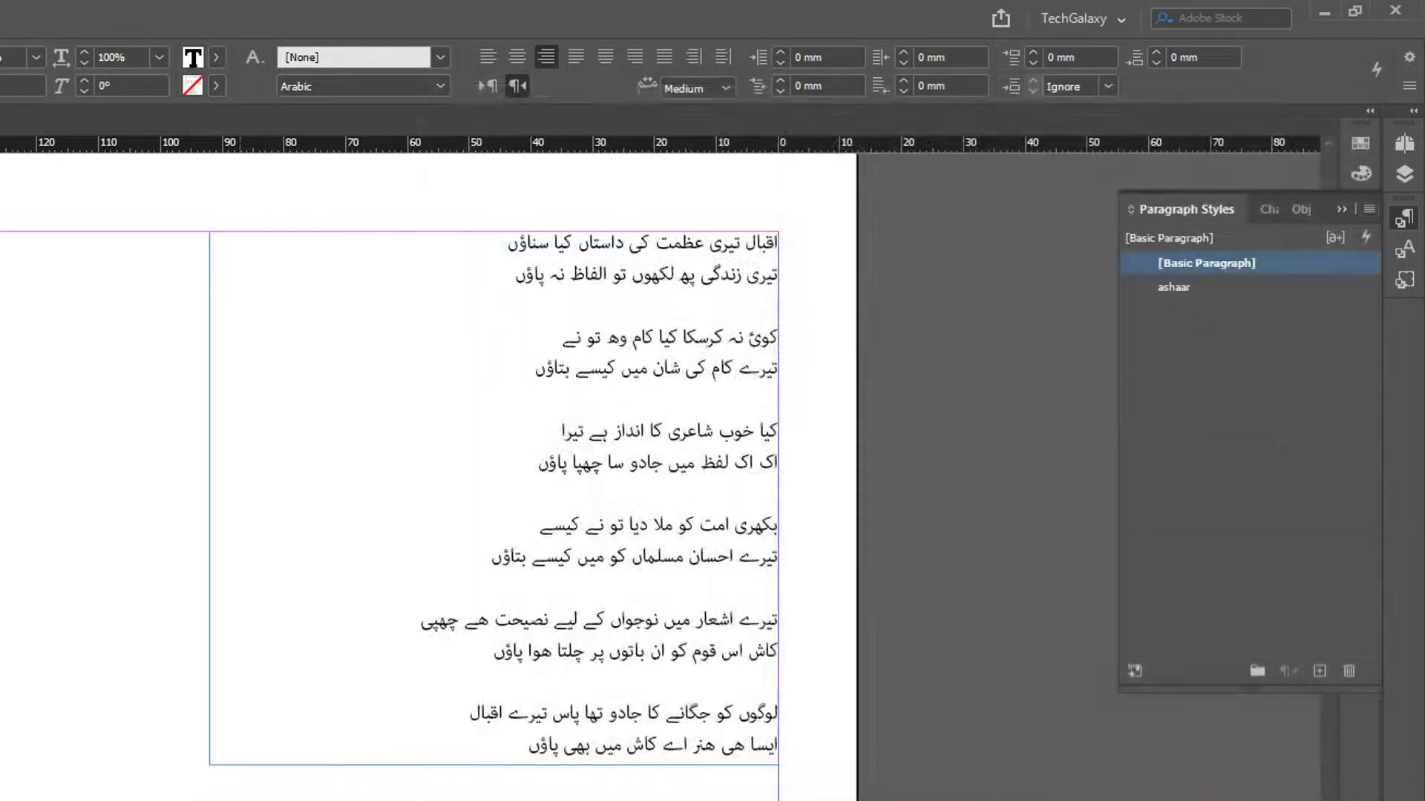
- Apply the ashaar paragraph style to the couplets in both selected table cells
click(1187, 286)
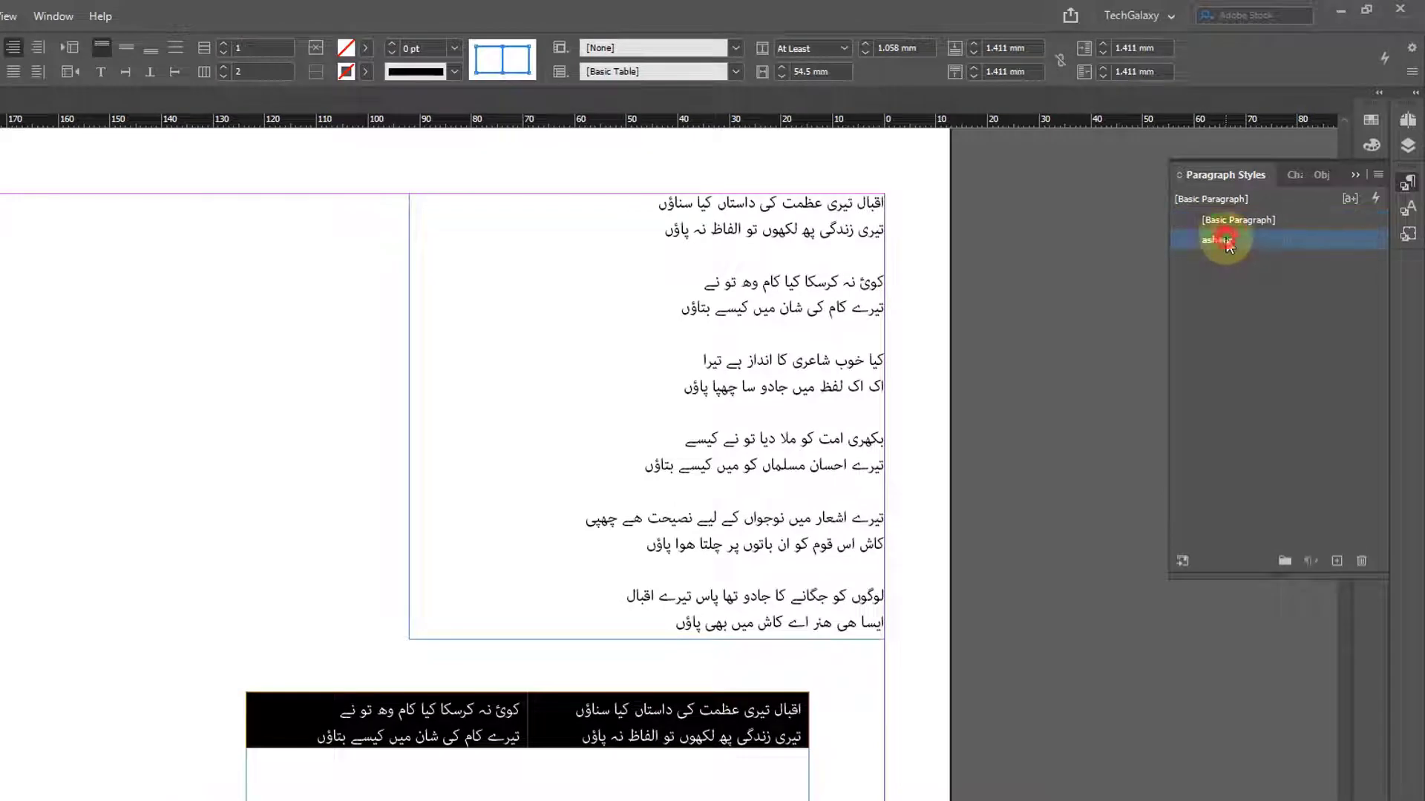
click(583, 734)
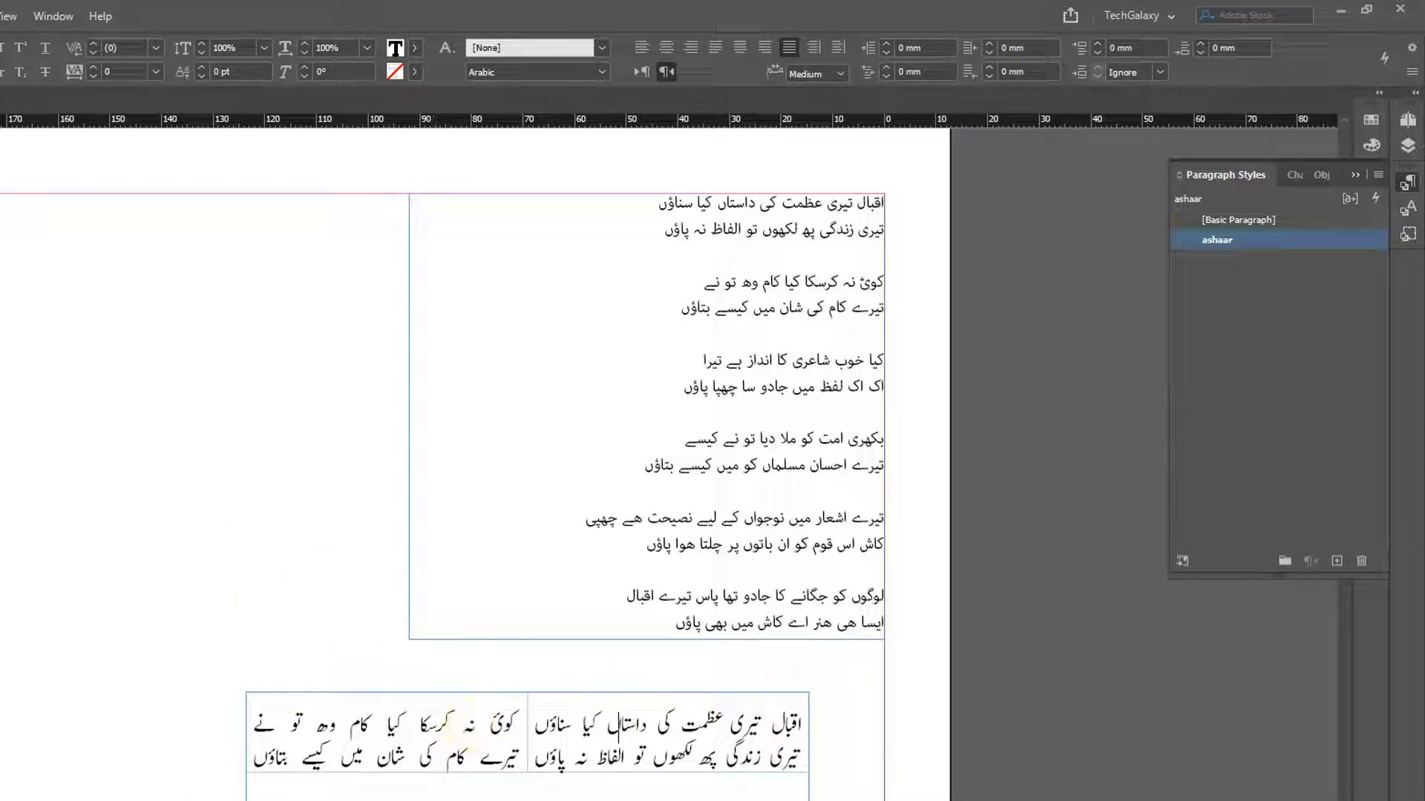
click(481, 730)
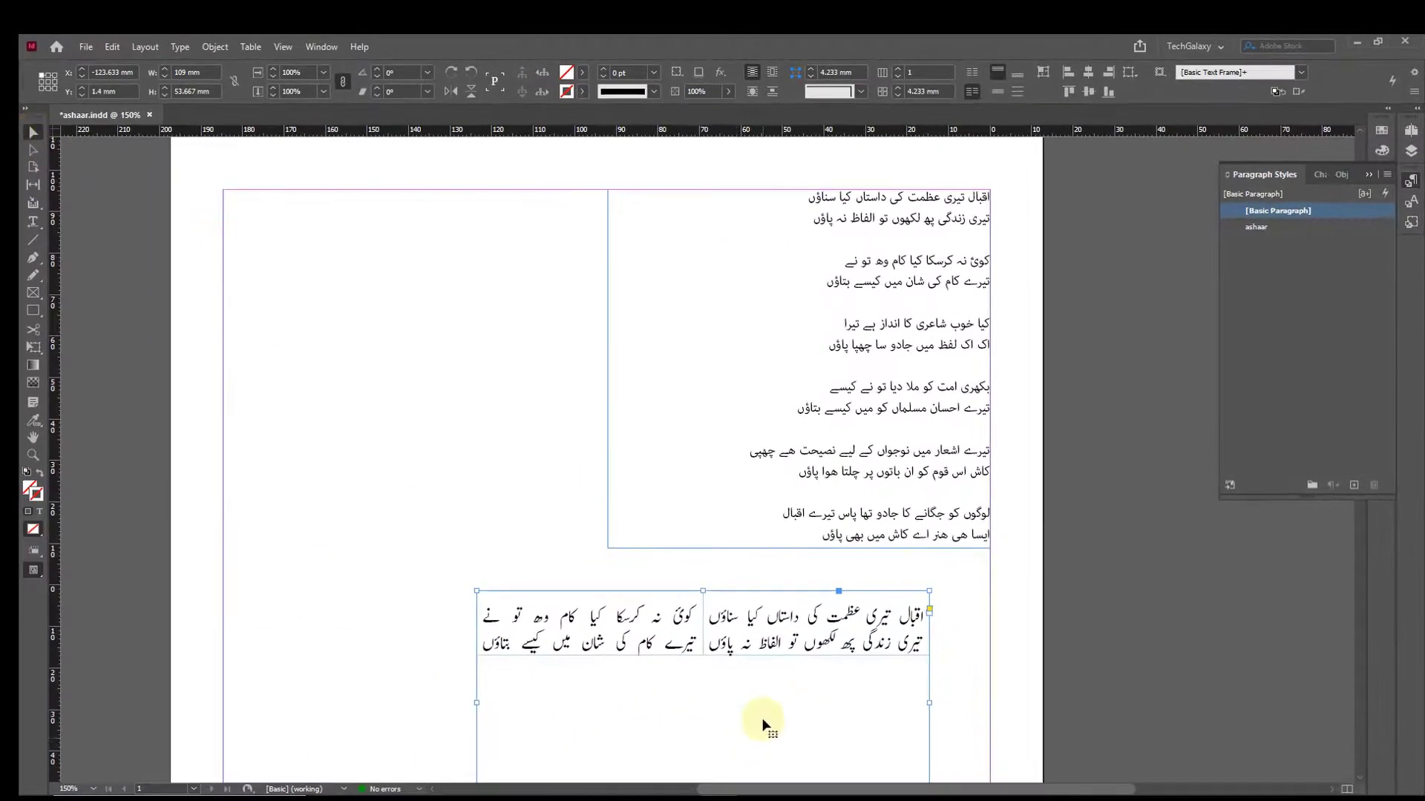
- Examine the justified couplets up close in preview mode without guides, and return to the normal view
key(w)
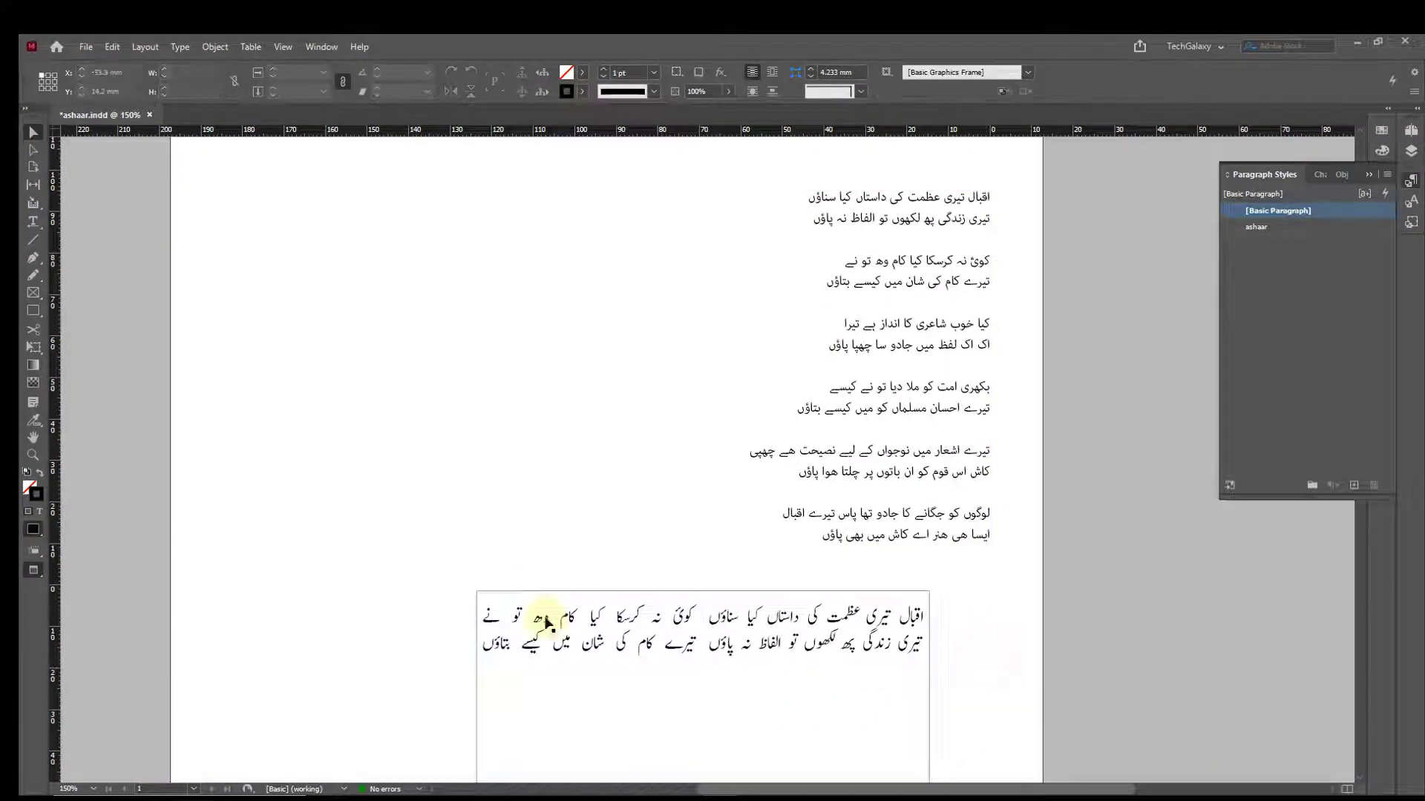
click(447, 570)
drag(690, 656, 968, 711)
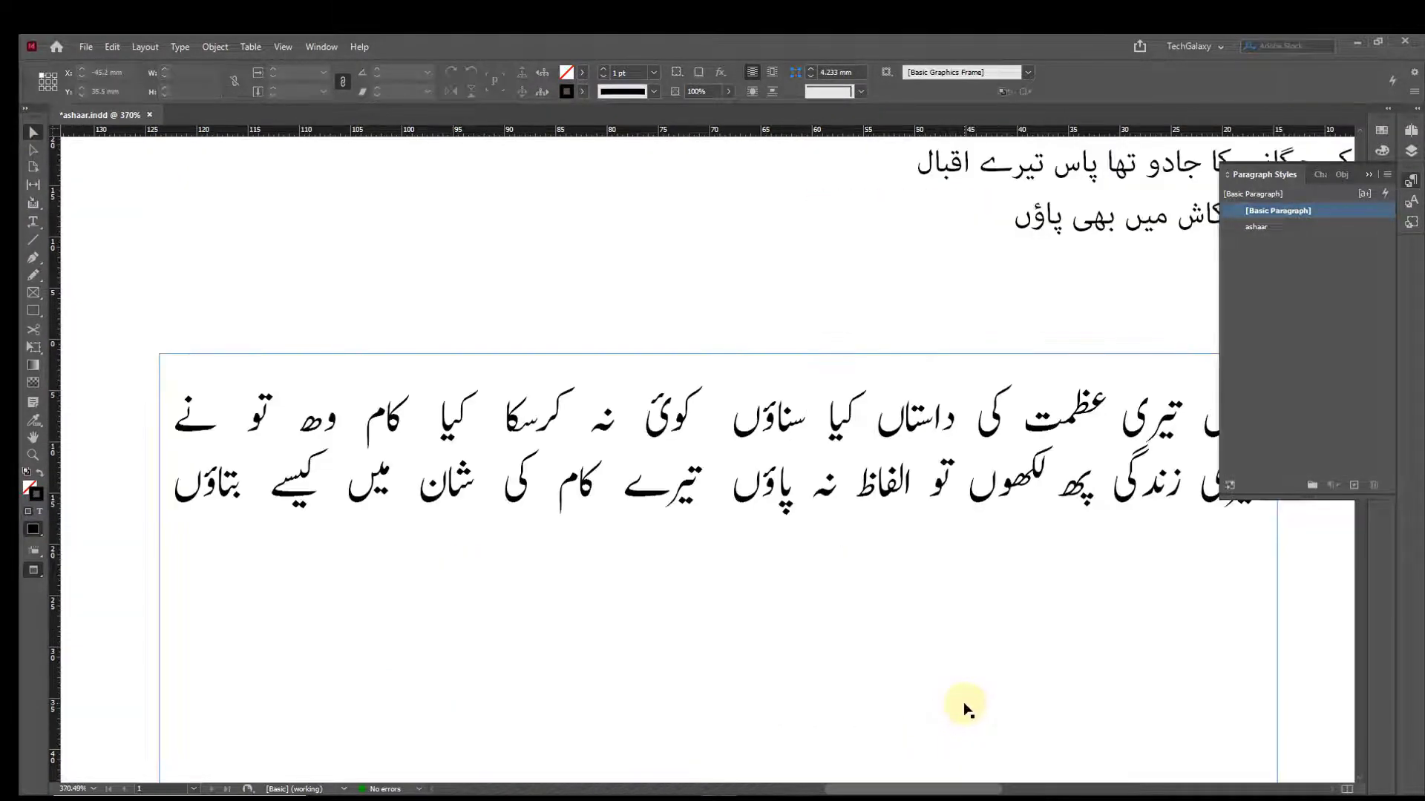
alt+click(965, 638)
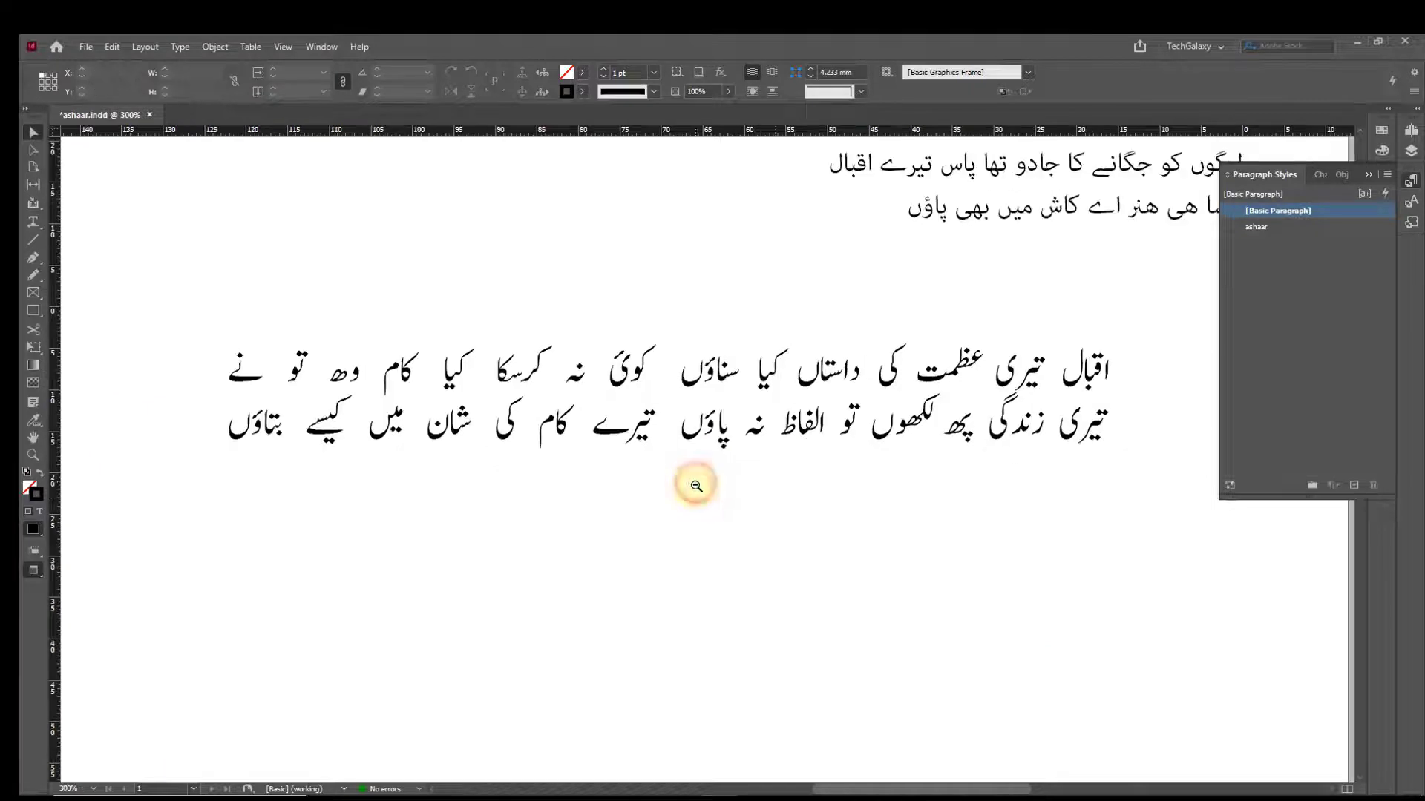
alt+click(731, 512)
alt+click(724, 496)
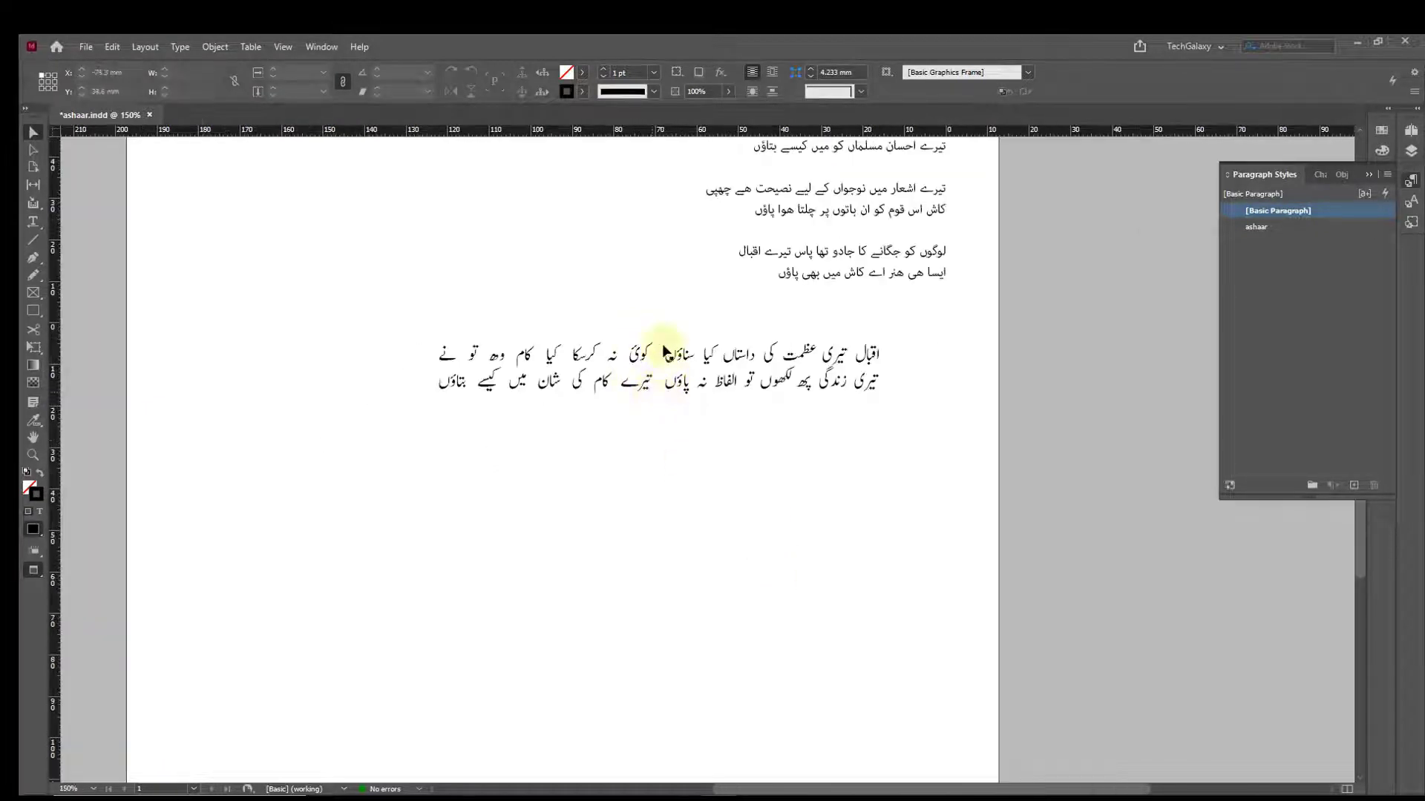
key(ctrl+minus)
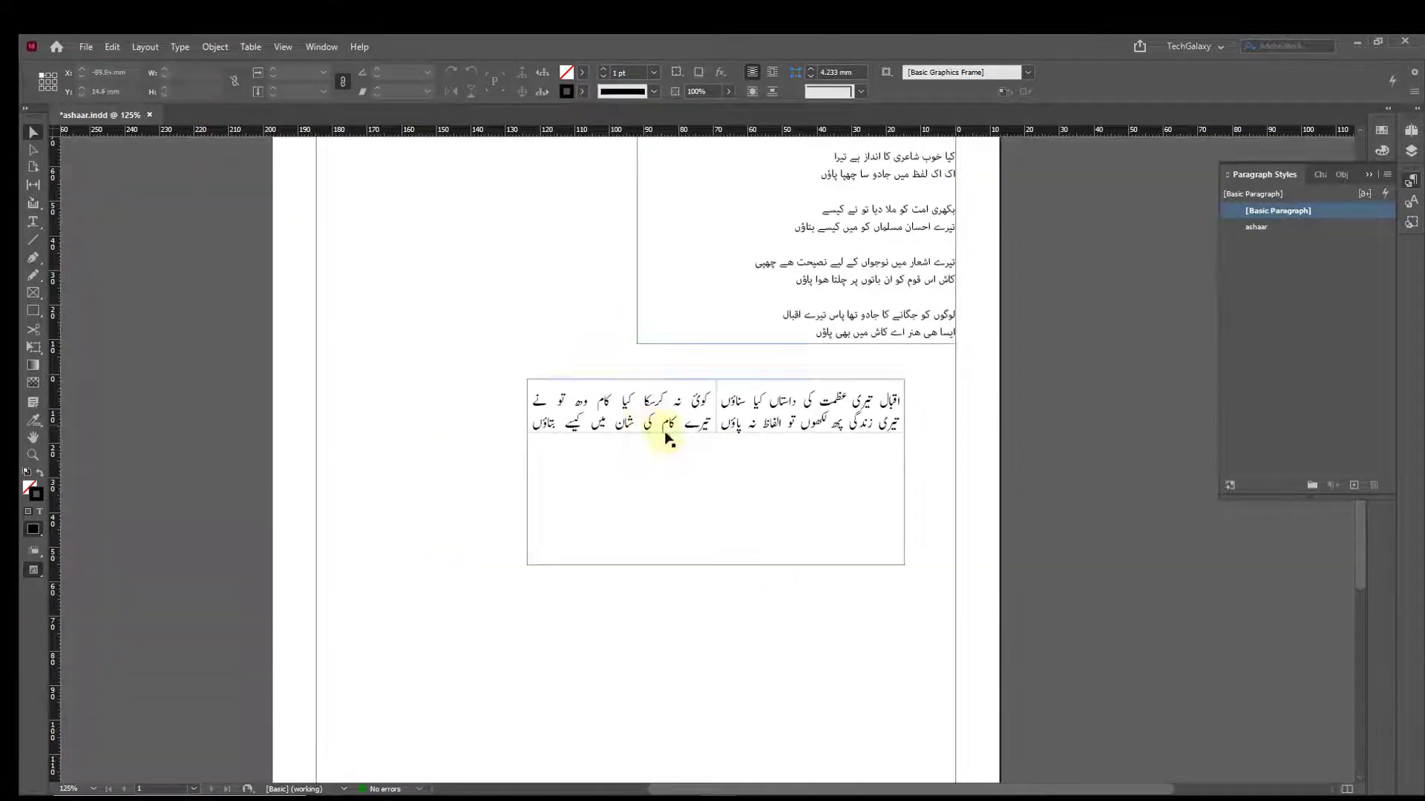
- Add a new table row after the last word of the second couplet in the left cell
click(33, 221)
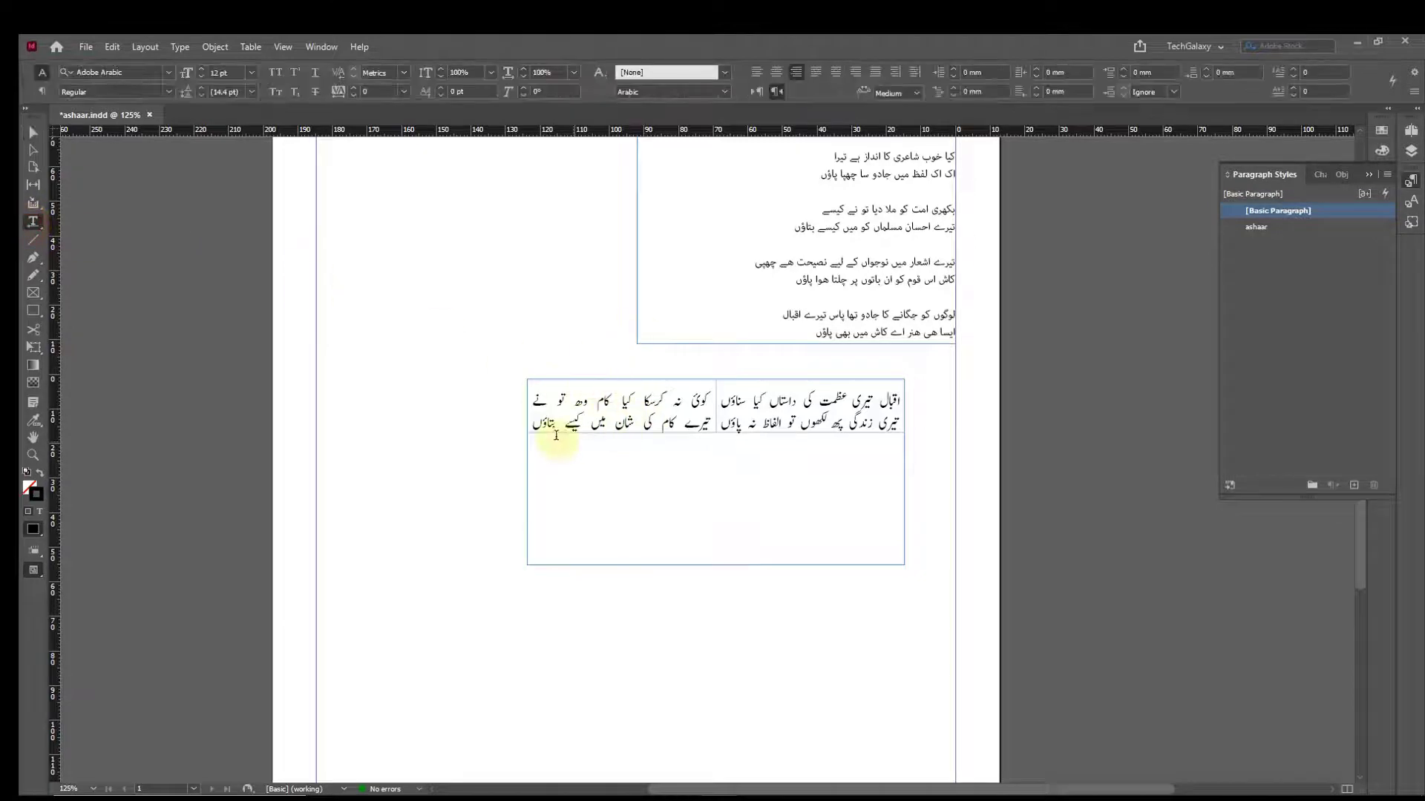
click(528, 436)
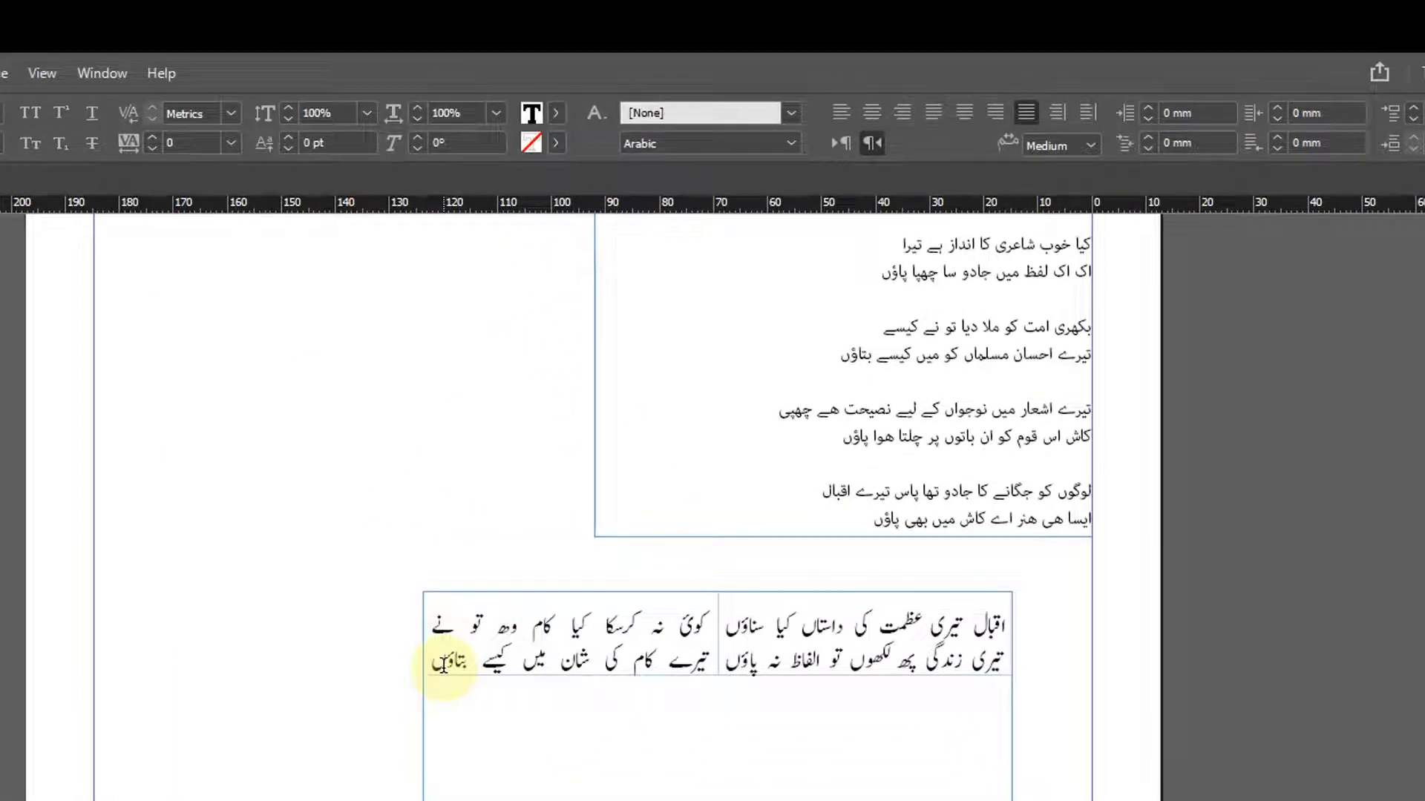
click(461, 660)
key(End)
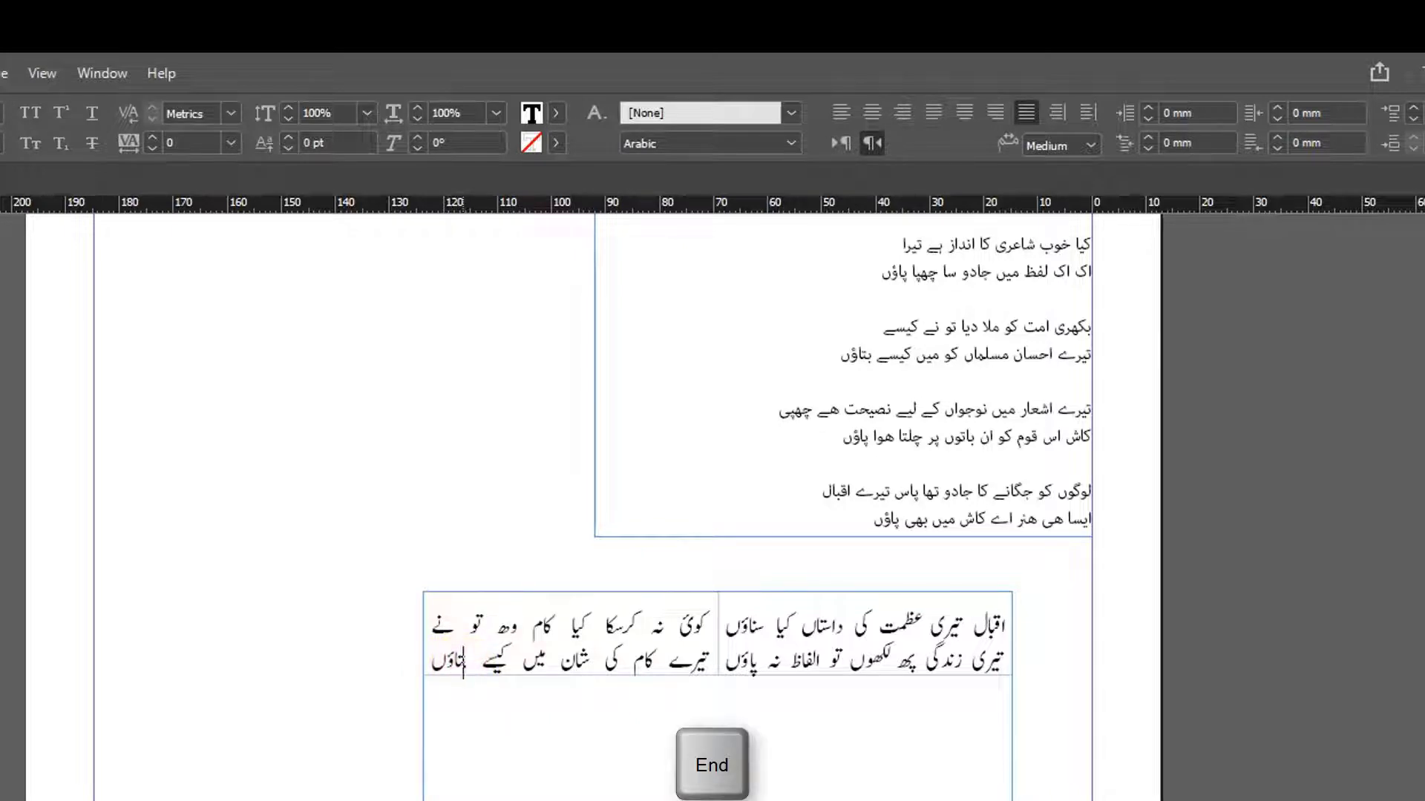
key(Tab)
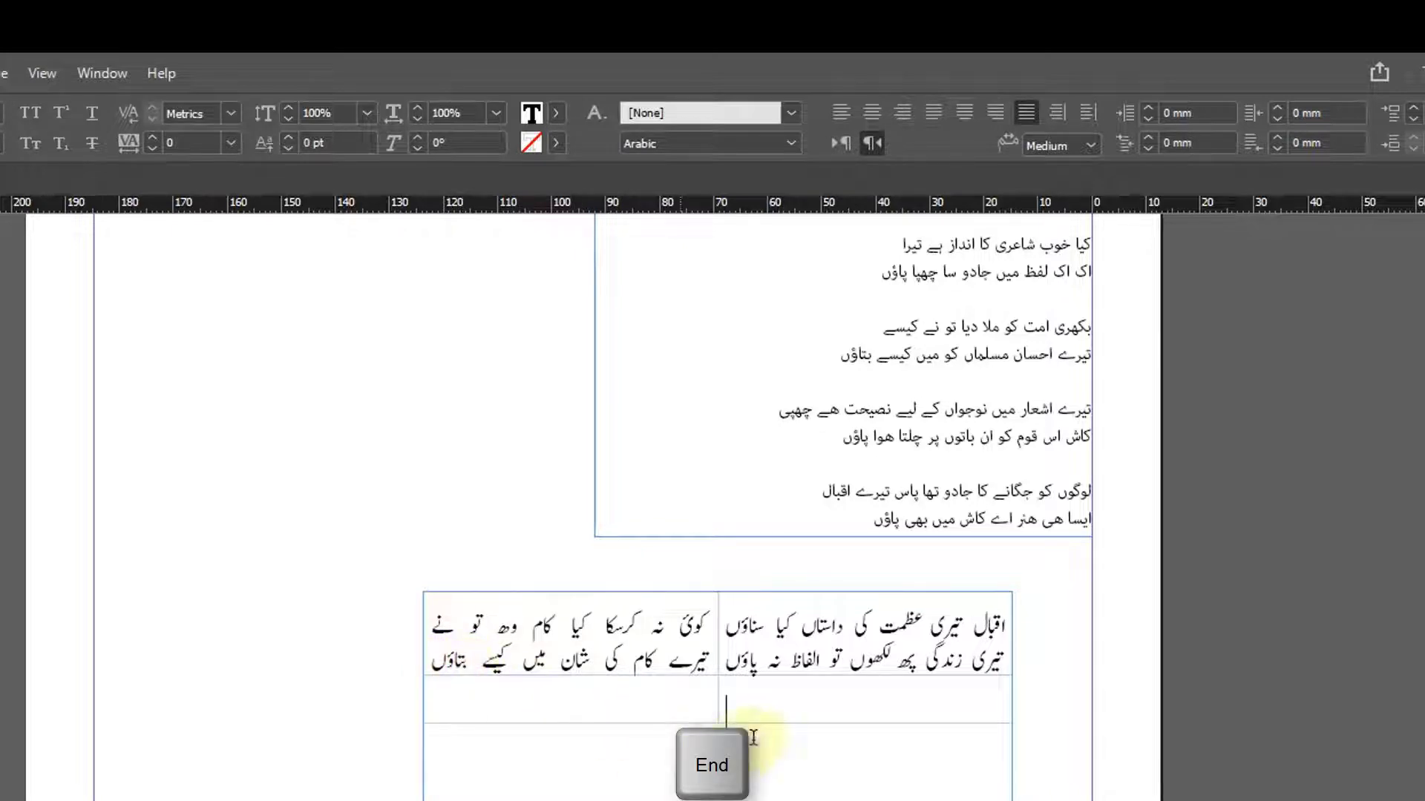
- Copy the poem's third couplet into the right cell of the new table row
drag(833, 693, 666, 698)
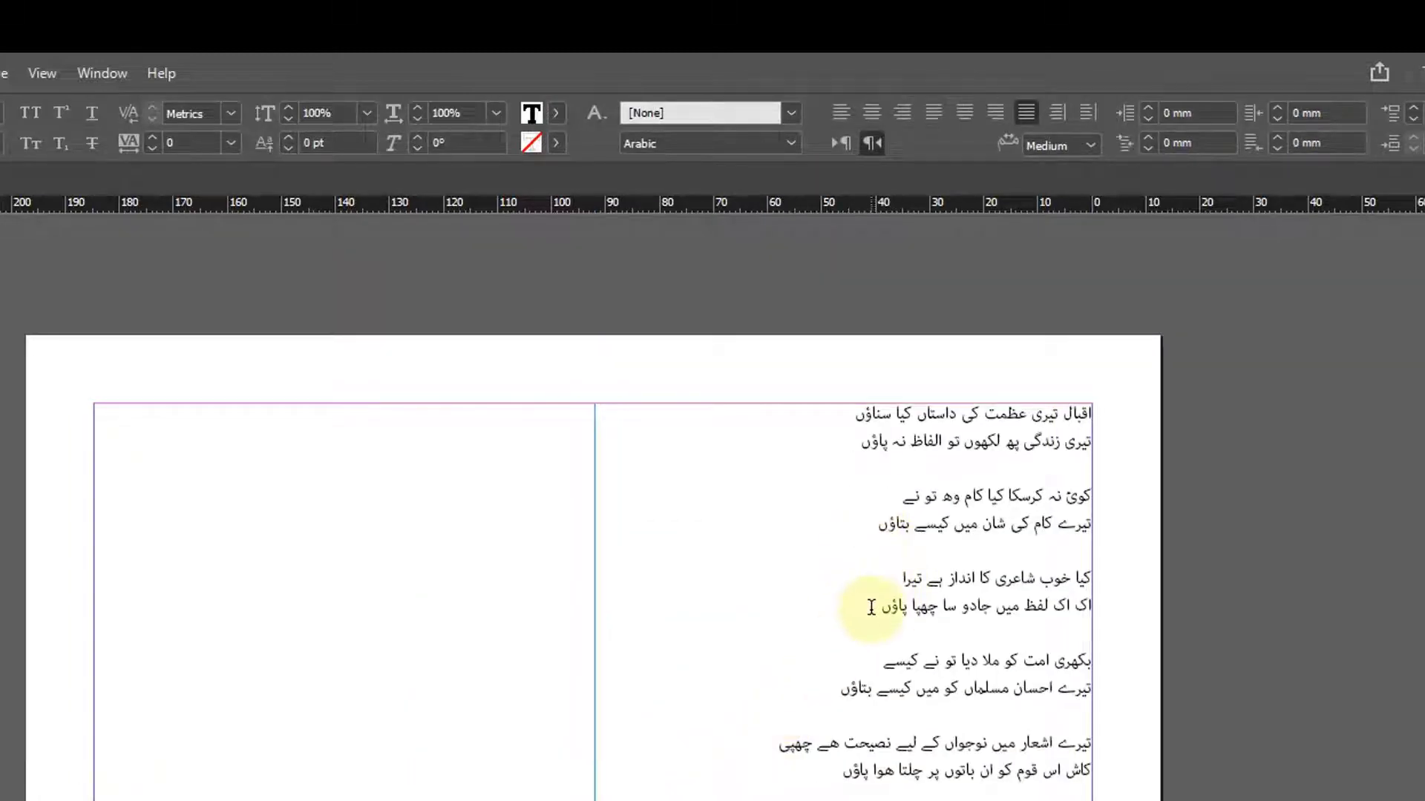
drag(868, 604, 1106, 569)
key(ctrl+c)
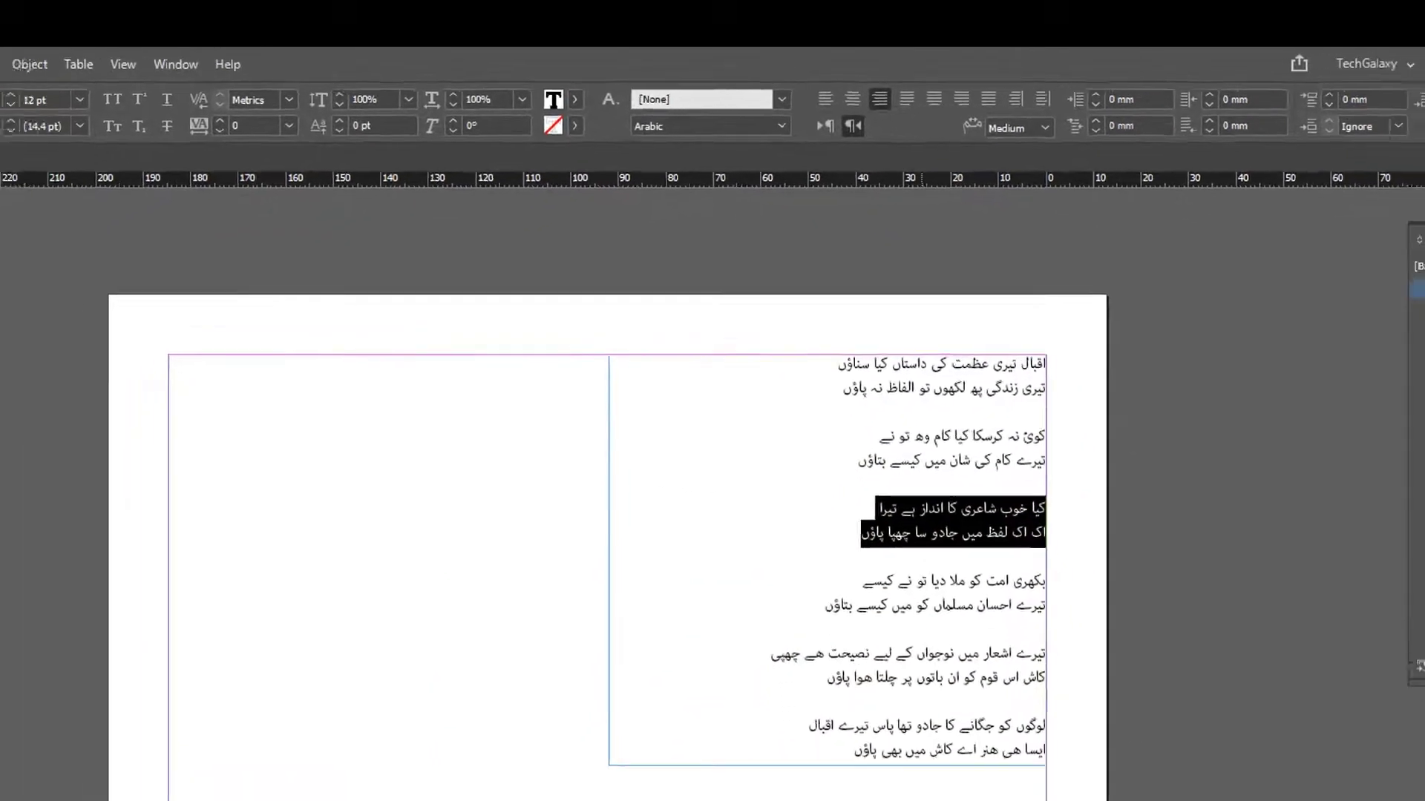
click(883, 744)
key(ctrl+v)
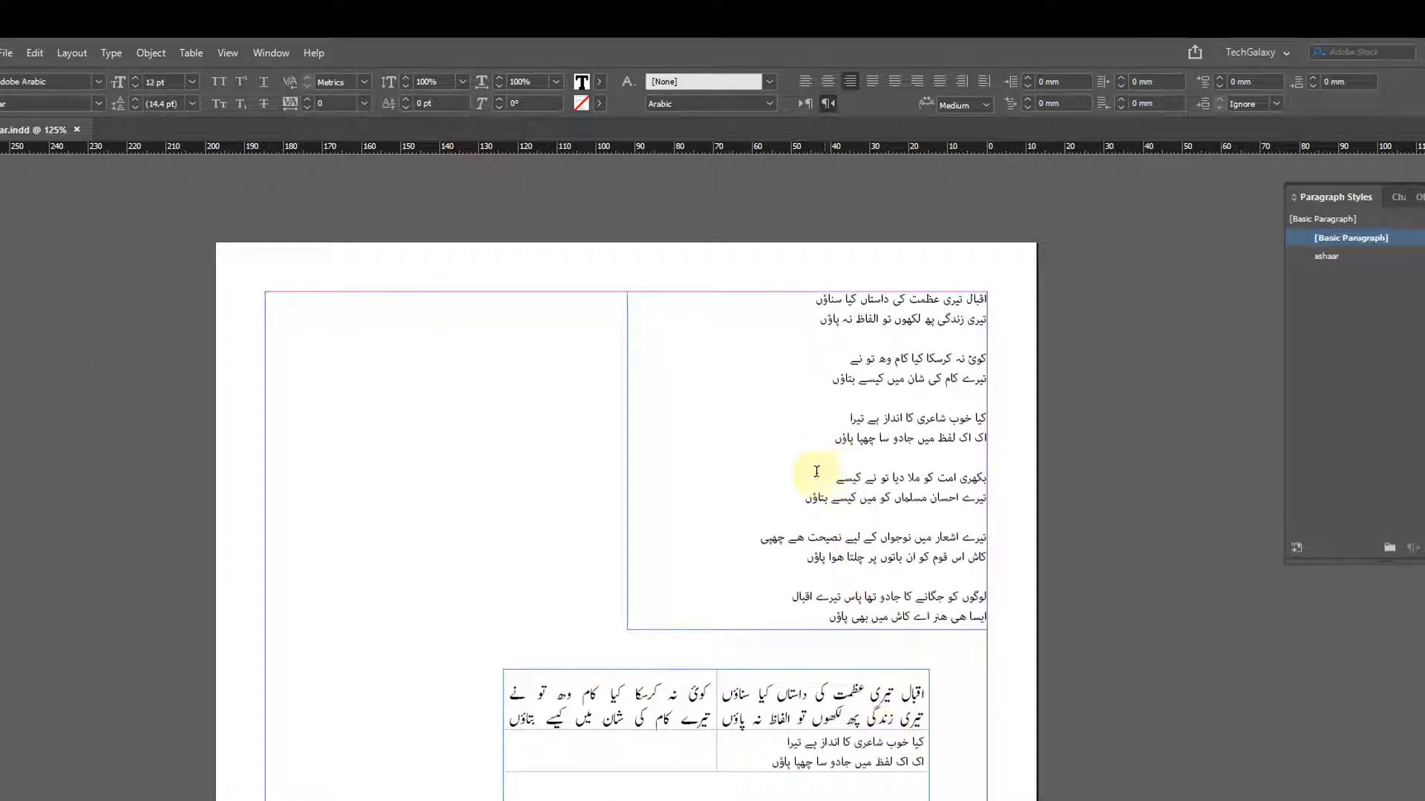
- Copy the poem's fourth couplet into the left cell of the table's second row
drag(806, 498, 996, 481)
key(ctrl+c)
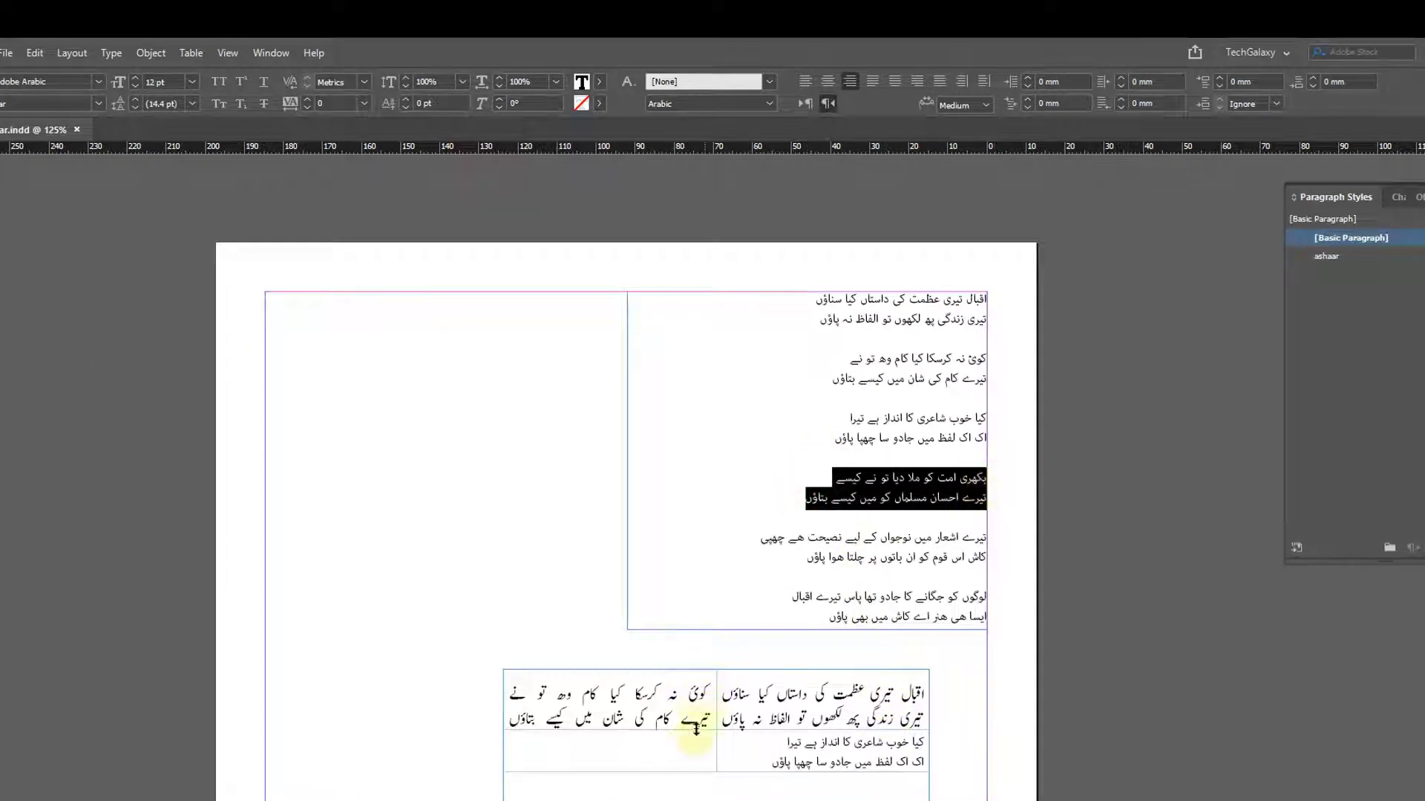
click(688, 746)
key(ctrl+v)
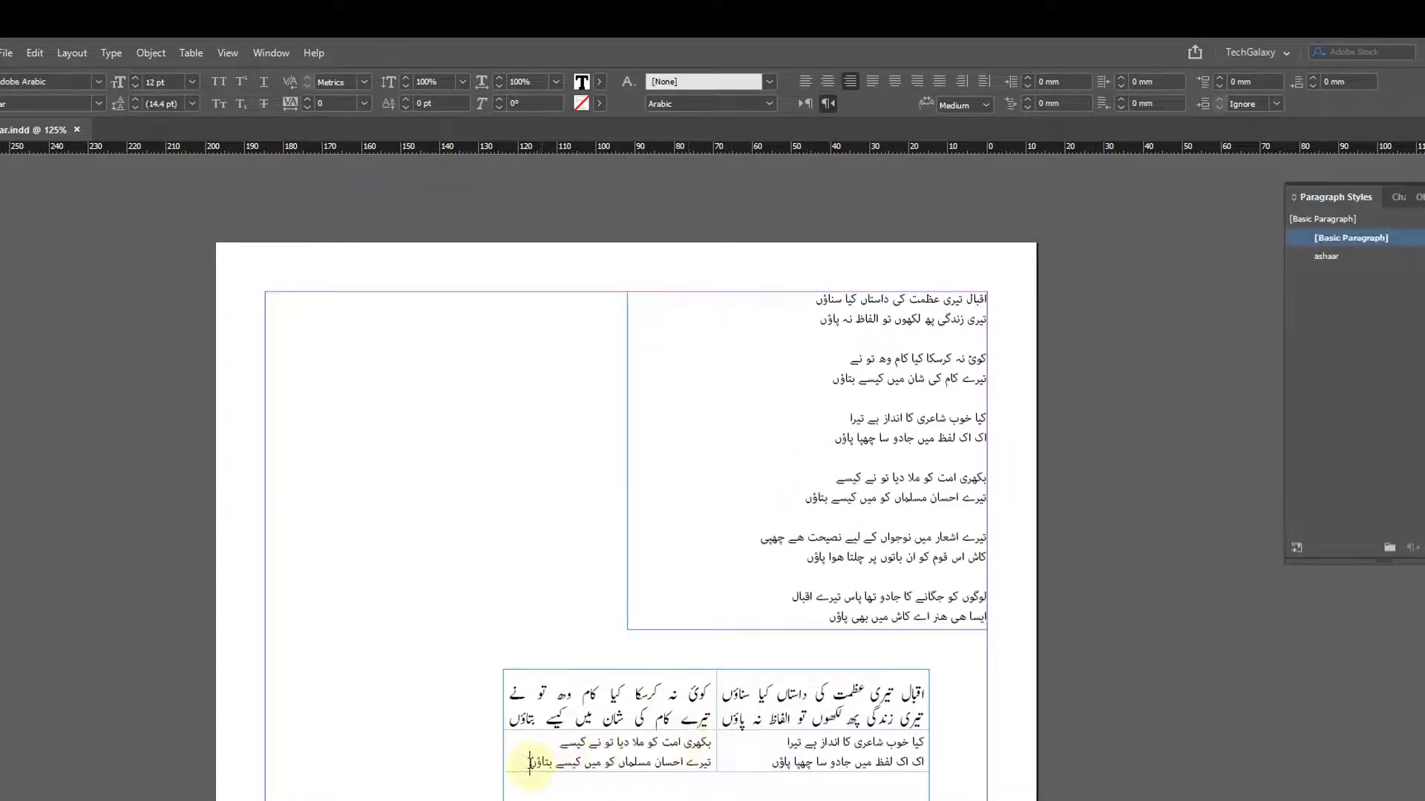
- Apply the ashaar paragraph style to both cells of the table's second row and deselect the table
drag(524, 757, 876, 750)
click(1327, 259)
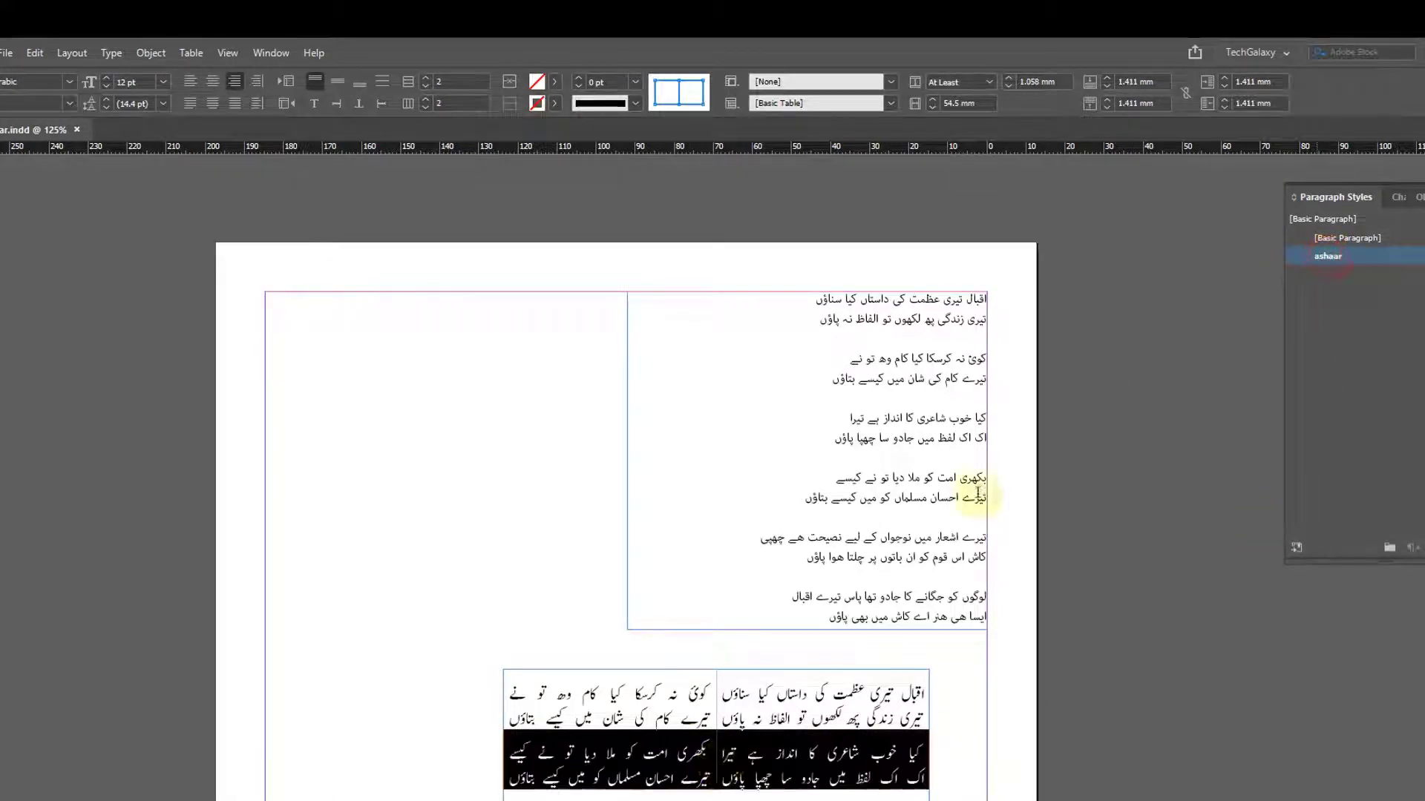
click(42, 225)
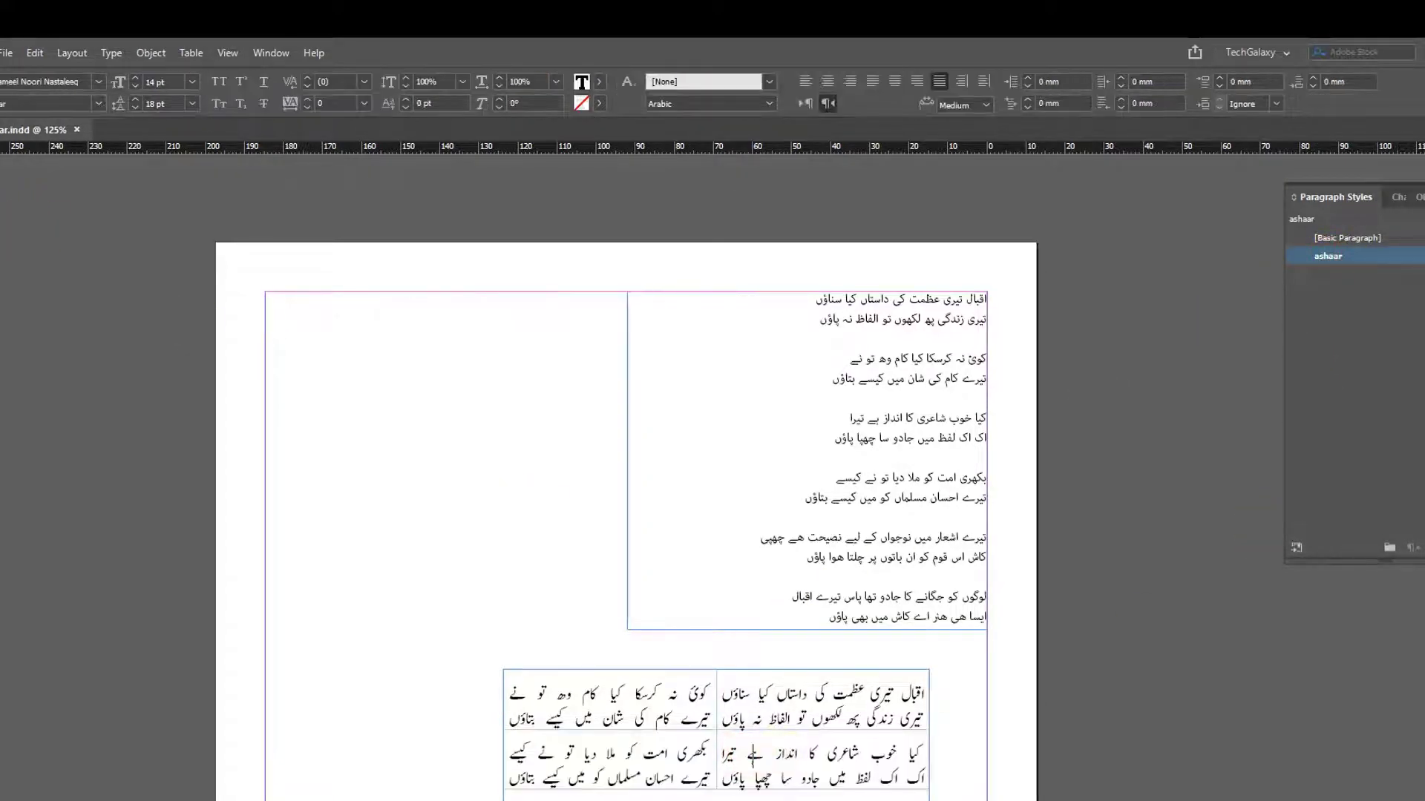
click(614, 666)
drag(615, 666, 417, 479)
click(934, 594)
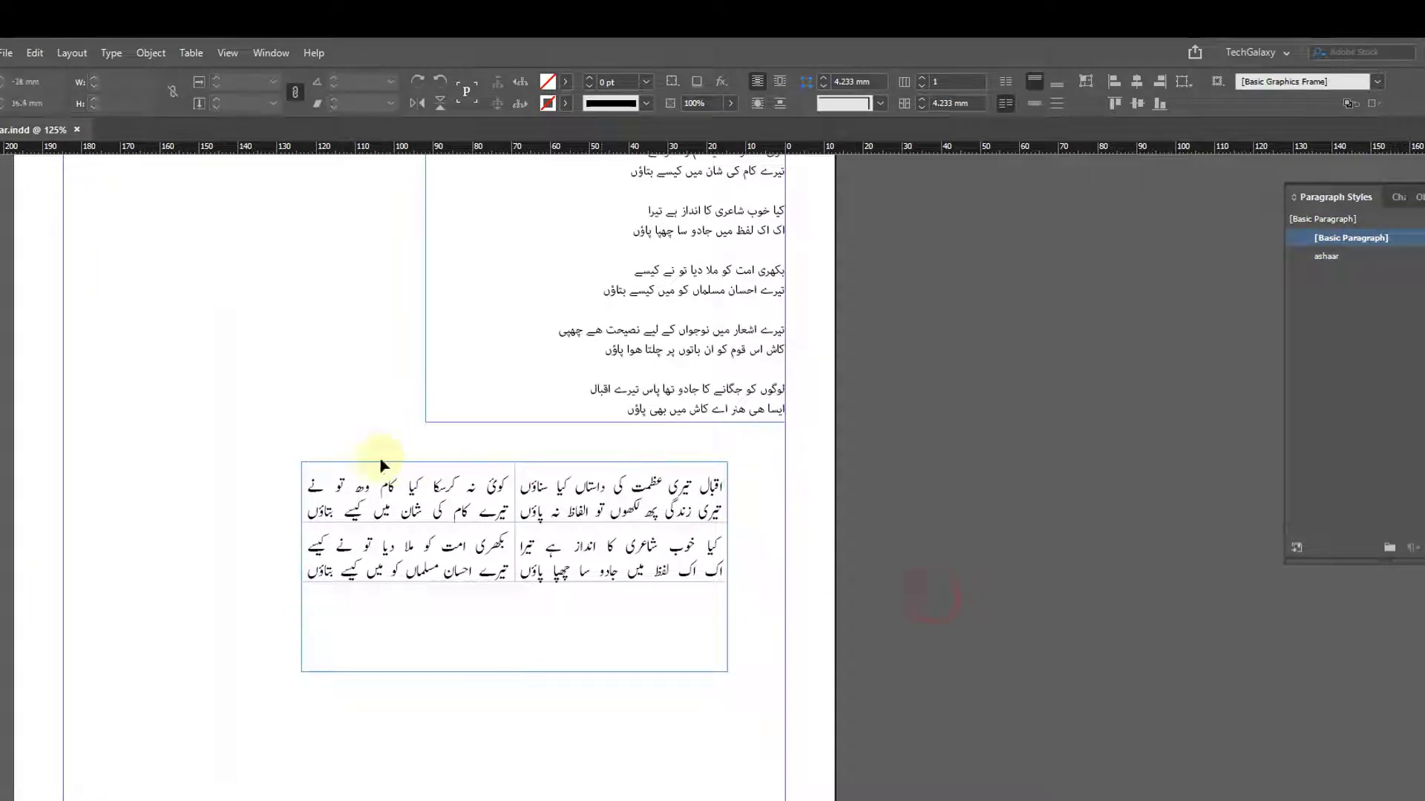
key(z)
drag(239, 455, 779, 695)
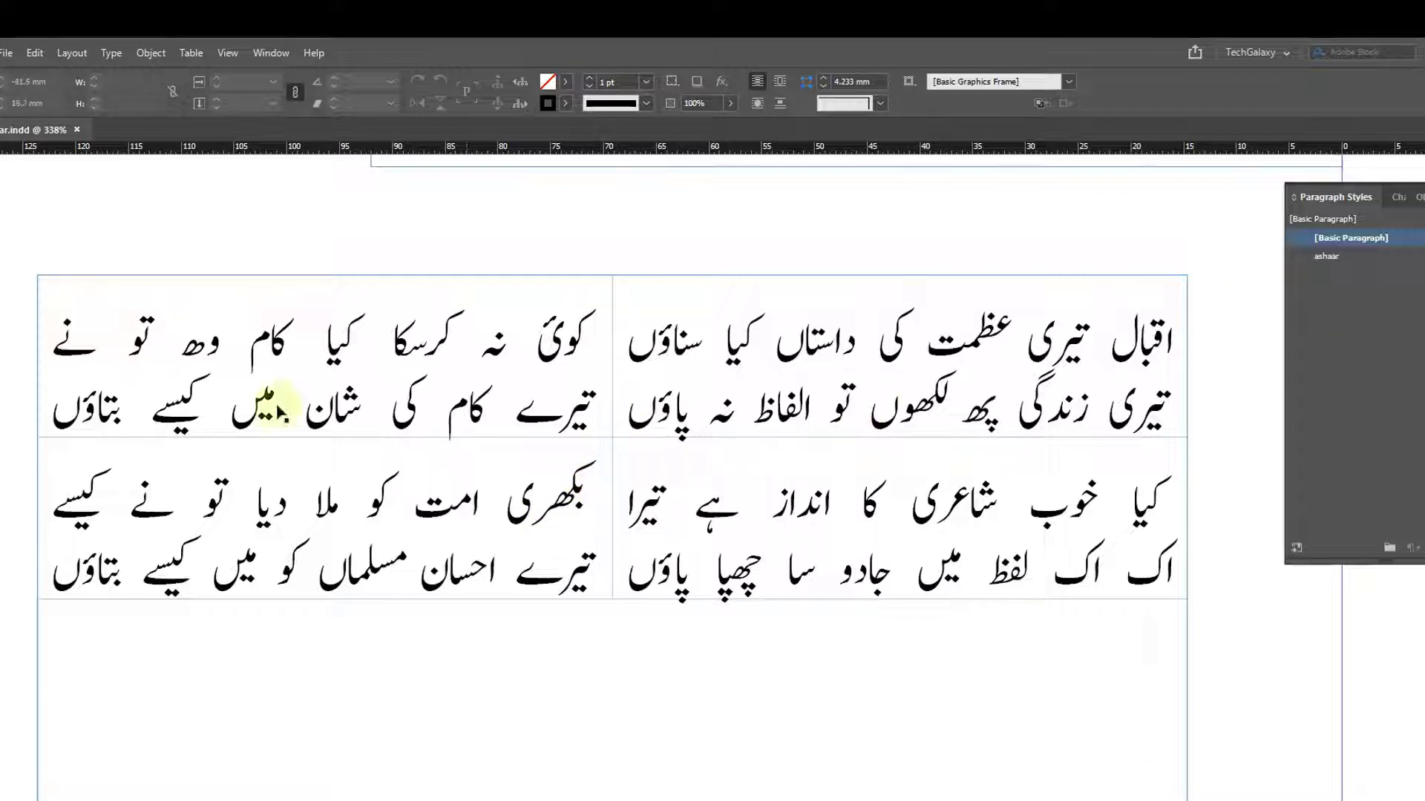
key(t)
click(1328, 256)
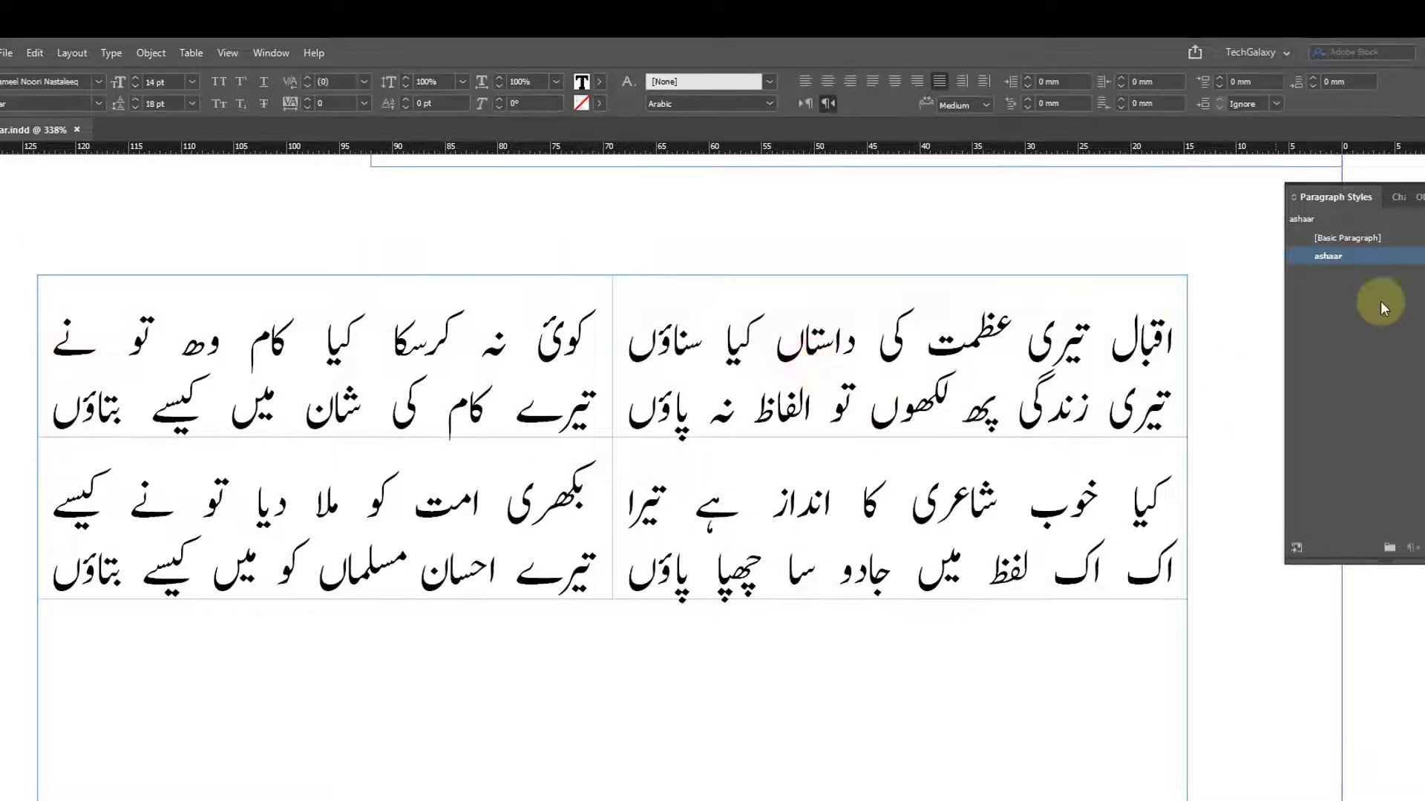
right_click(1338, 256)
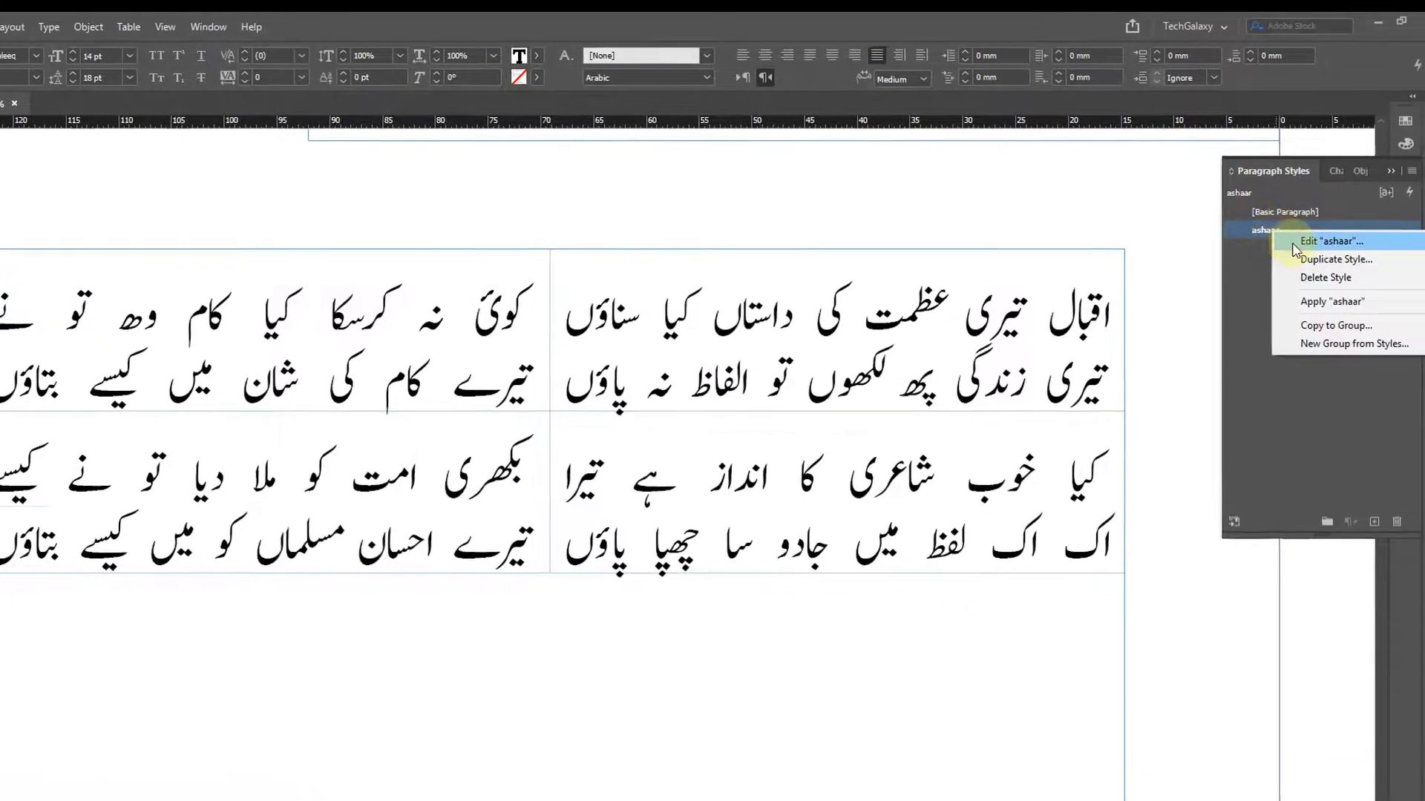
click(1266, 230)
click(703, 175)
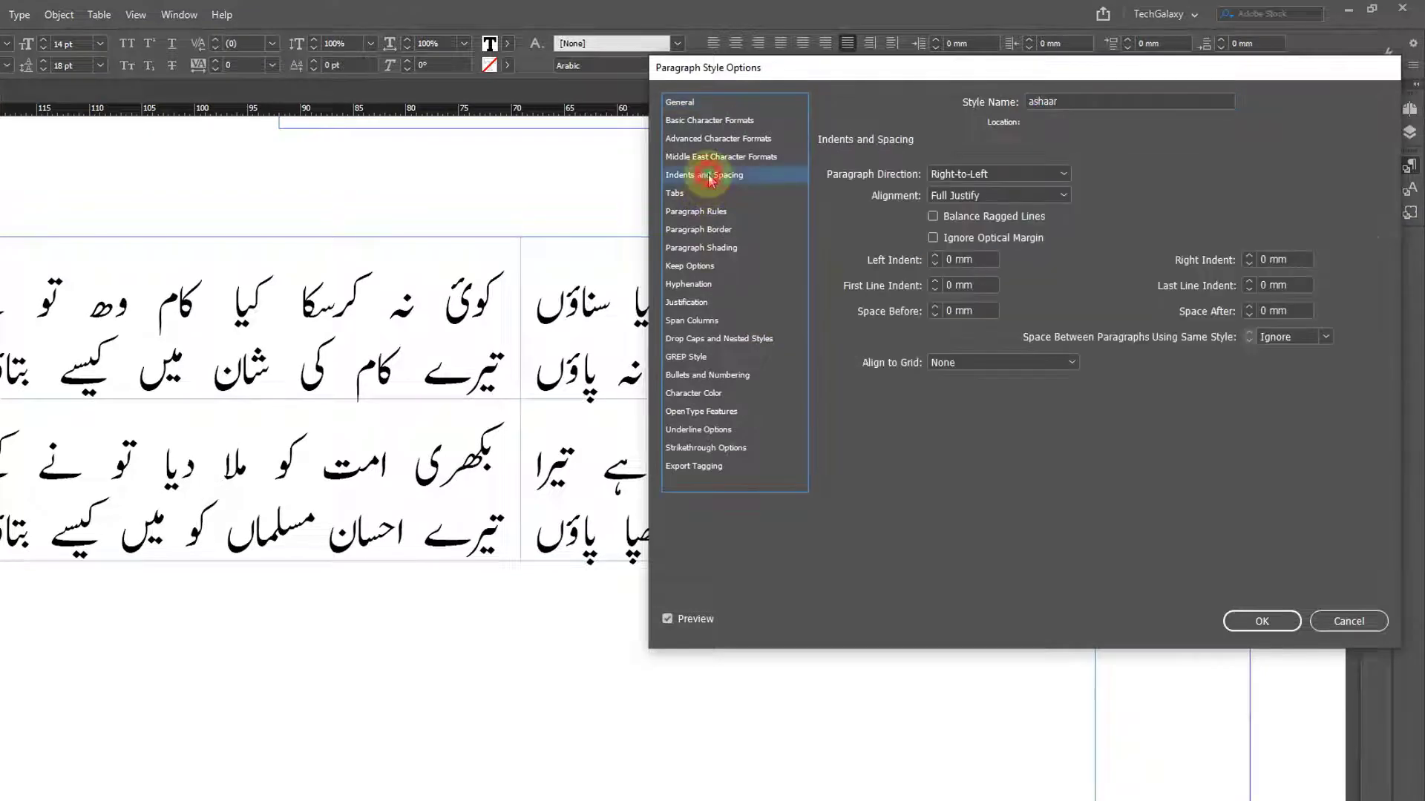
drag(907, 73, 856, 80)
click(1295, 622)
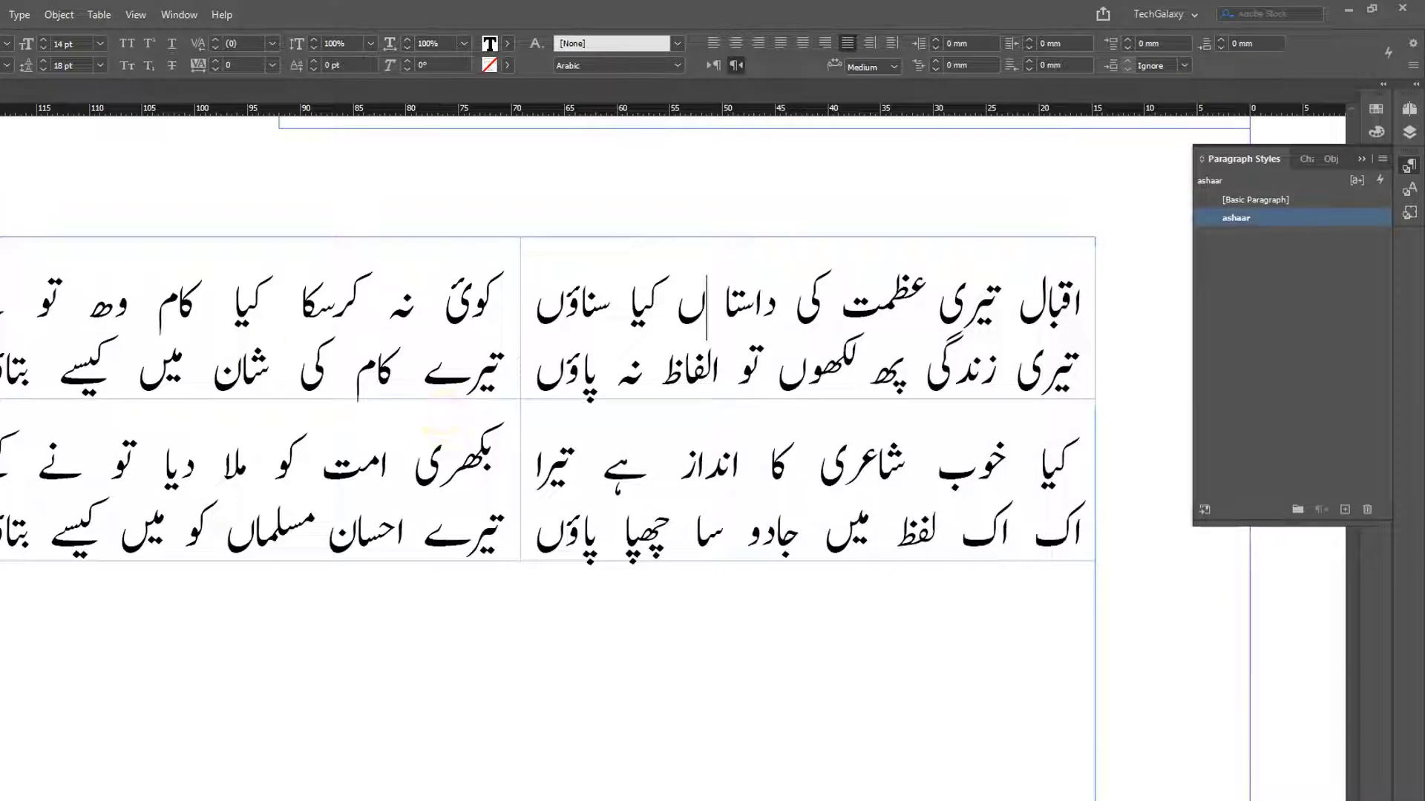
- Edit the ashaar paragraph style and set its left indent to 3 mm
key(Escape)
alt+click(434, 344)
drag(905, 683, 375, 315)
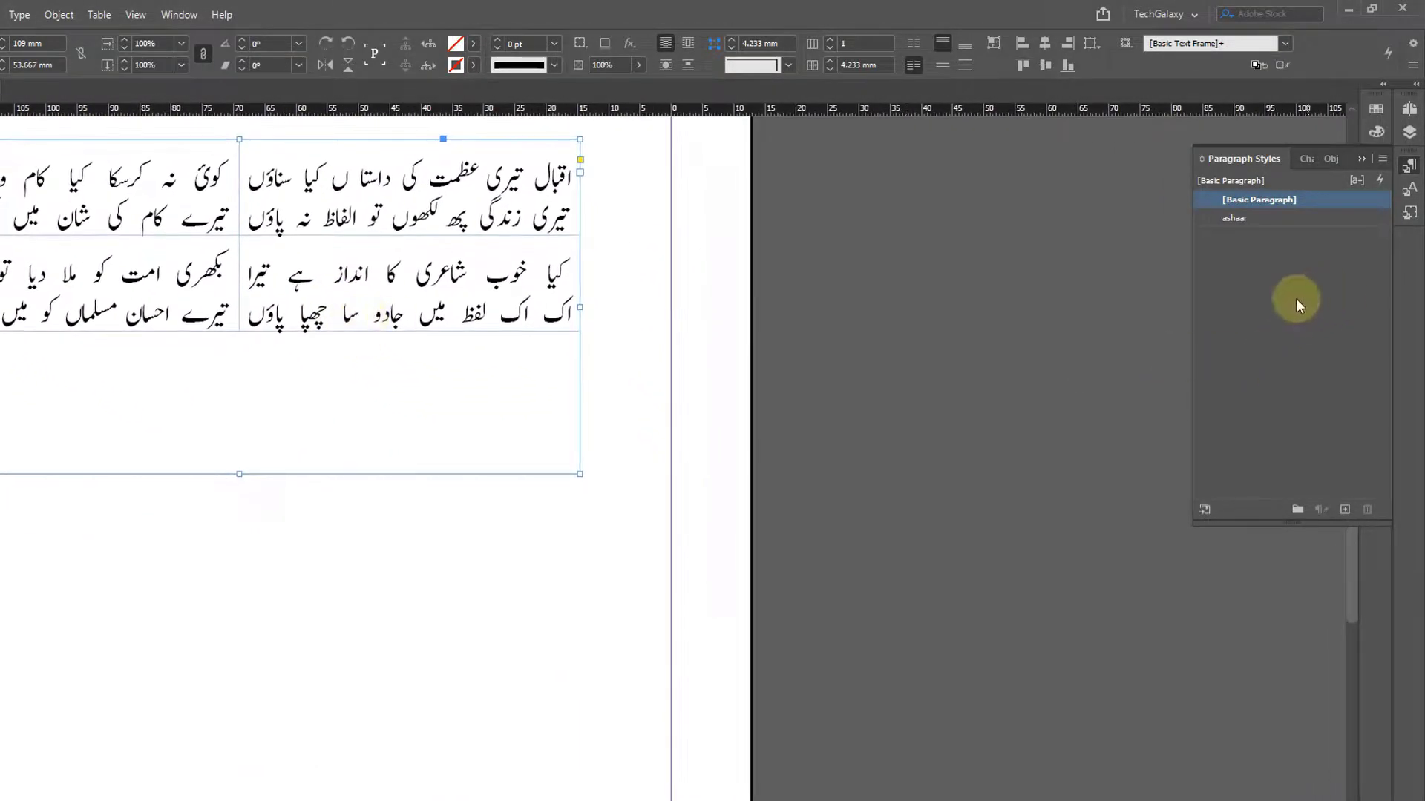
right_click(1244, 220)
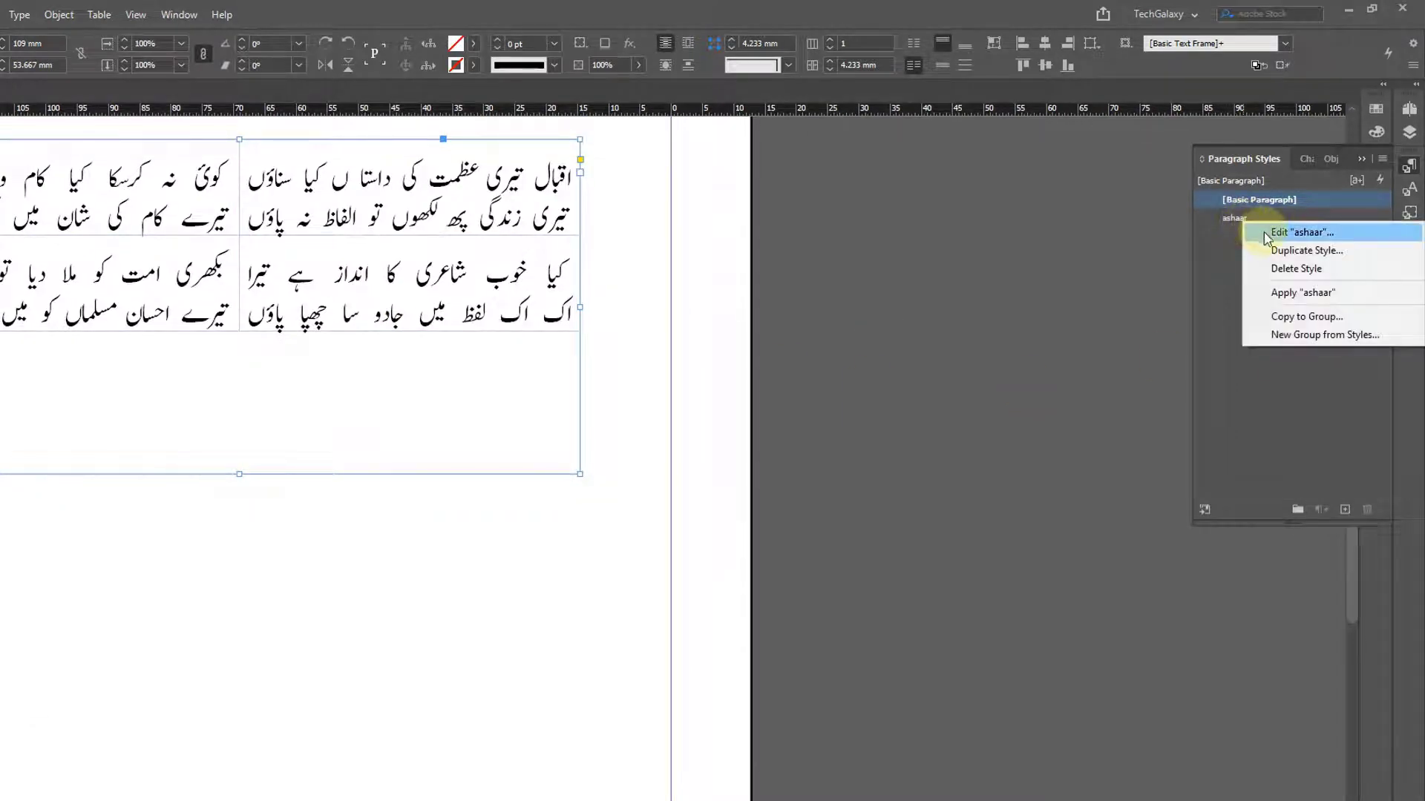
click(1284, 233)
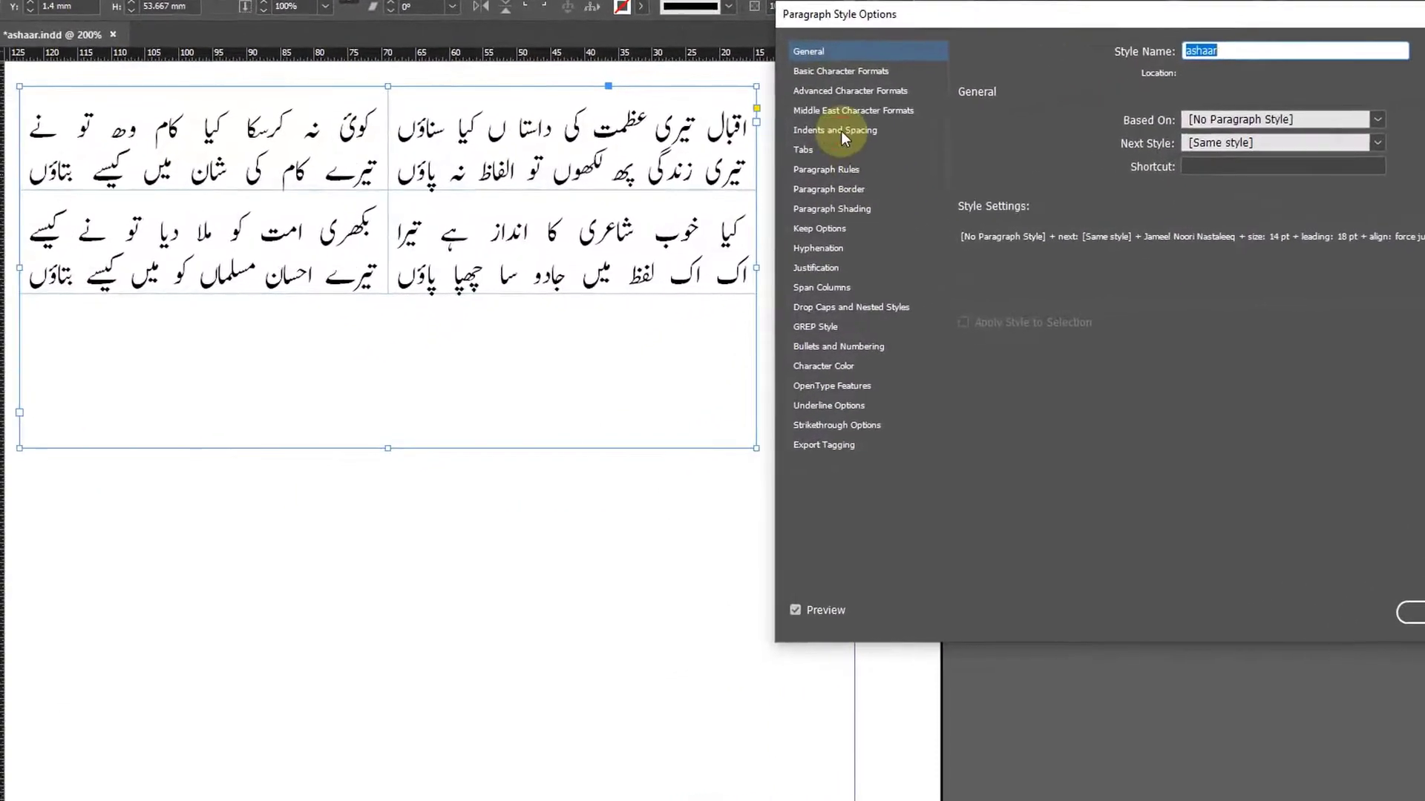
click(654, 180)
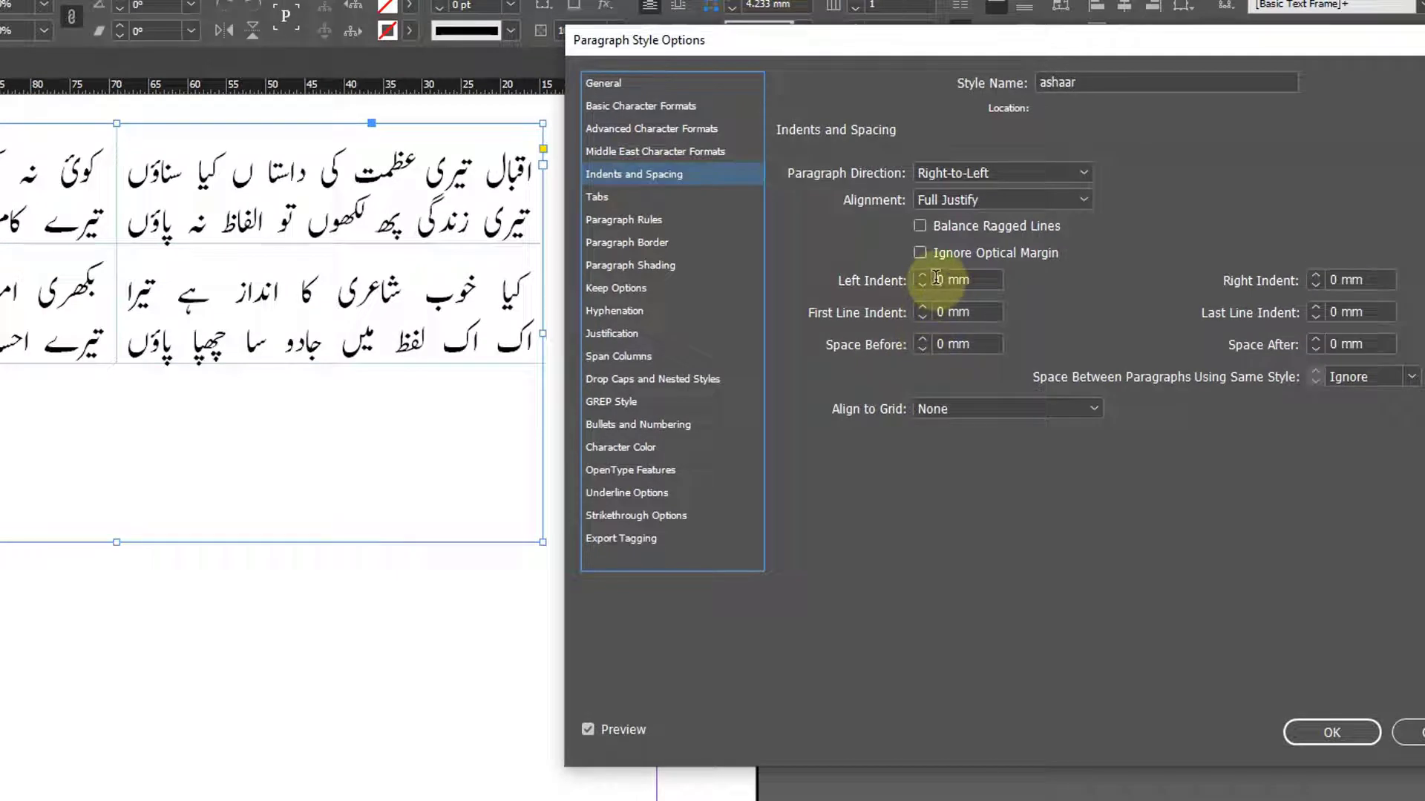
click(923, 276)
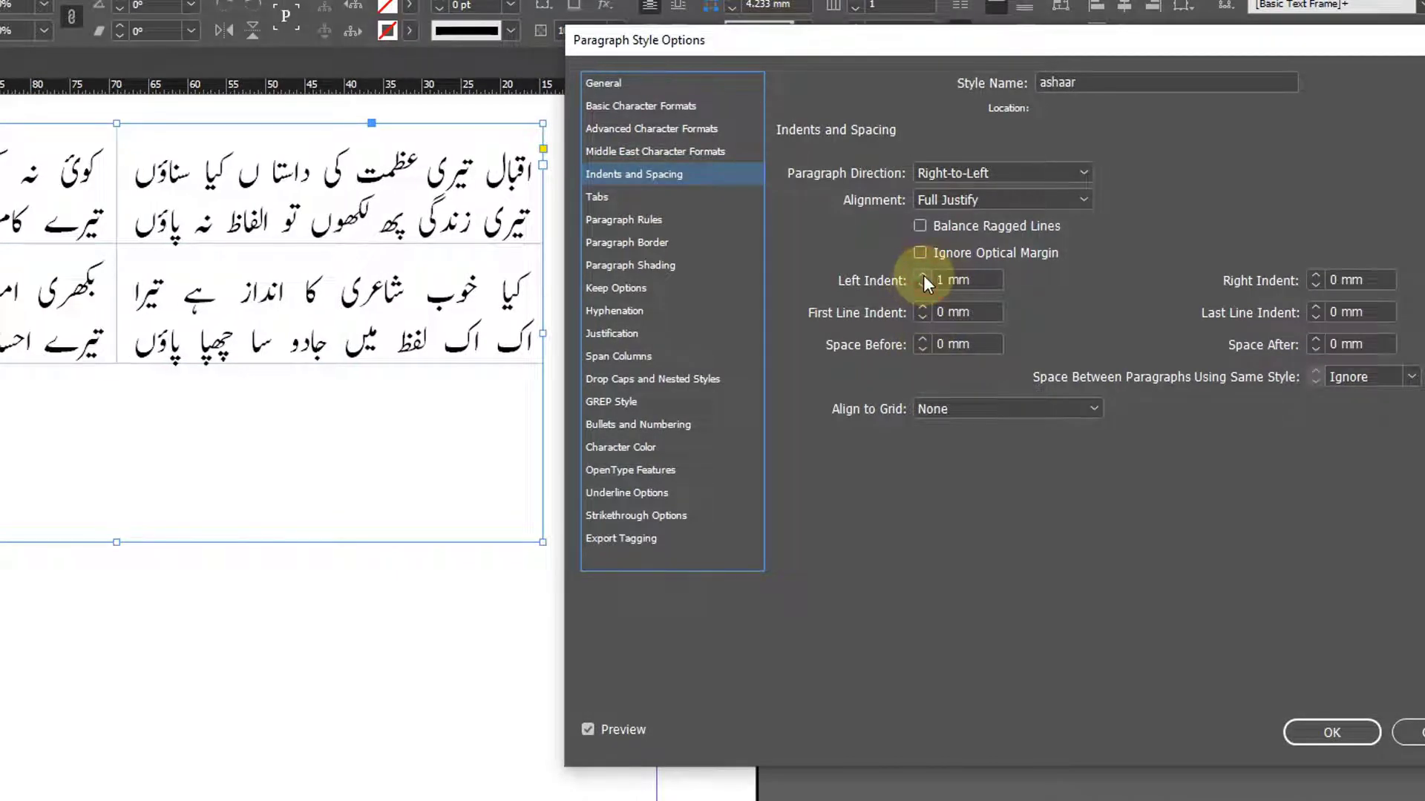
click(923, 276)
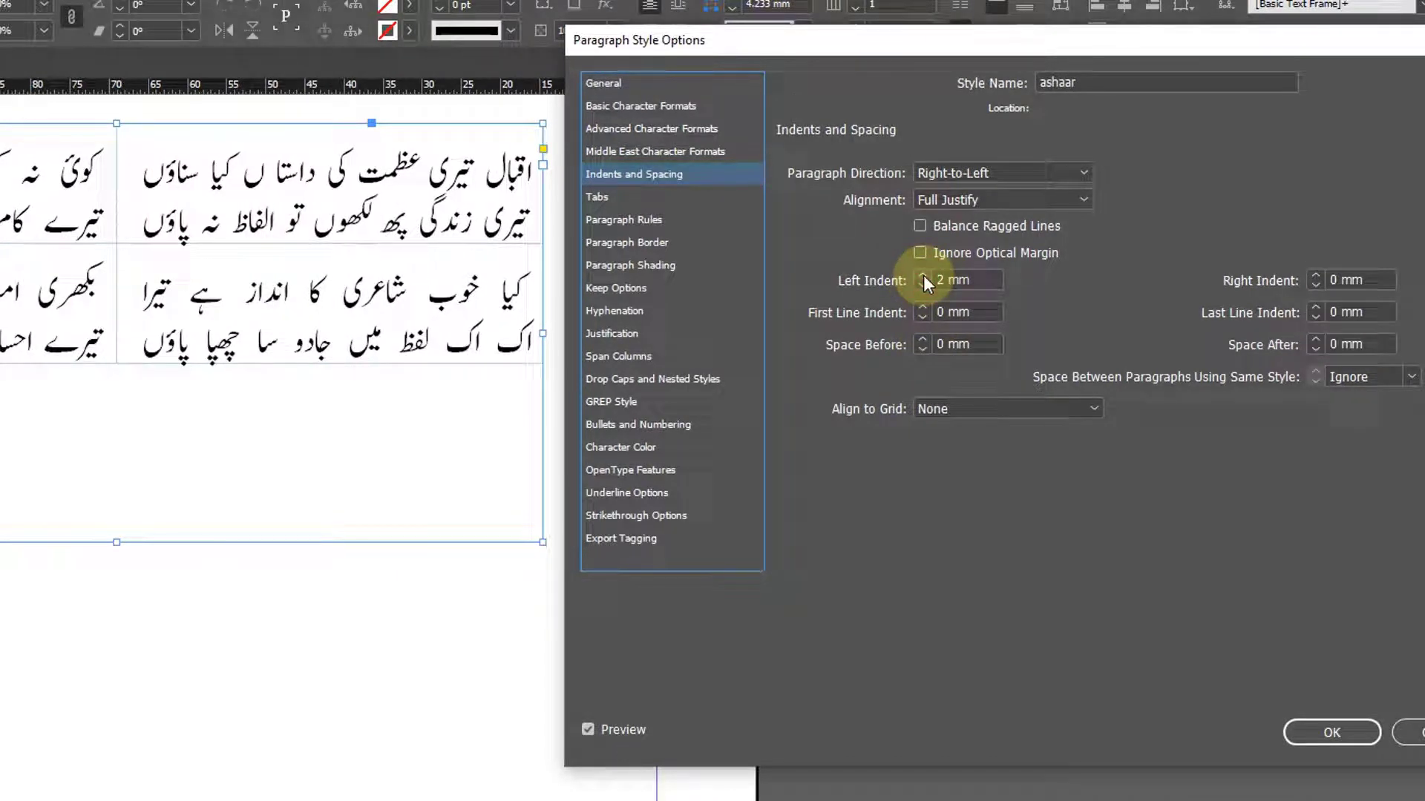
click(923, 277)
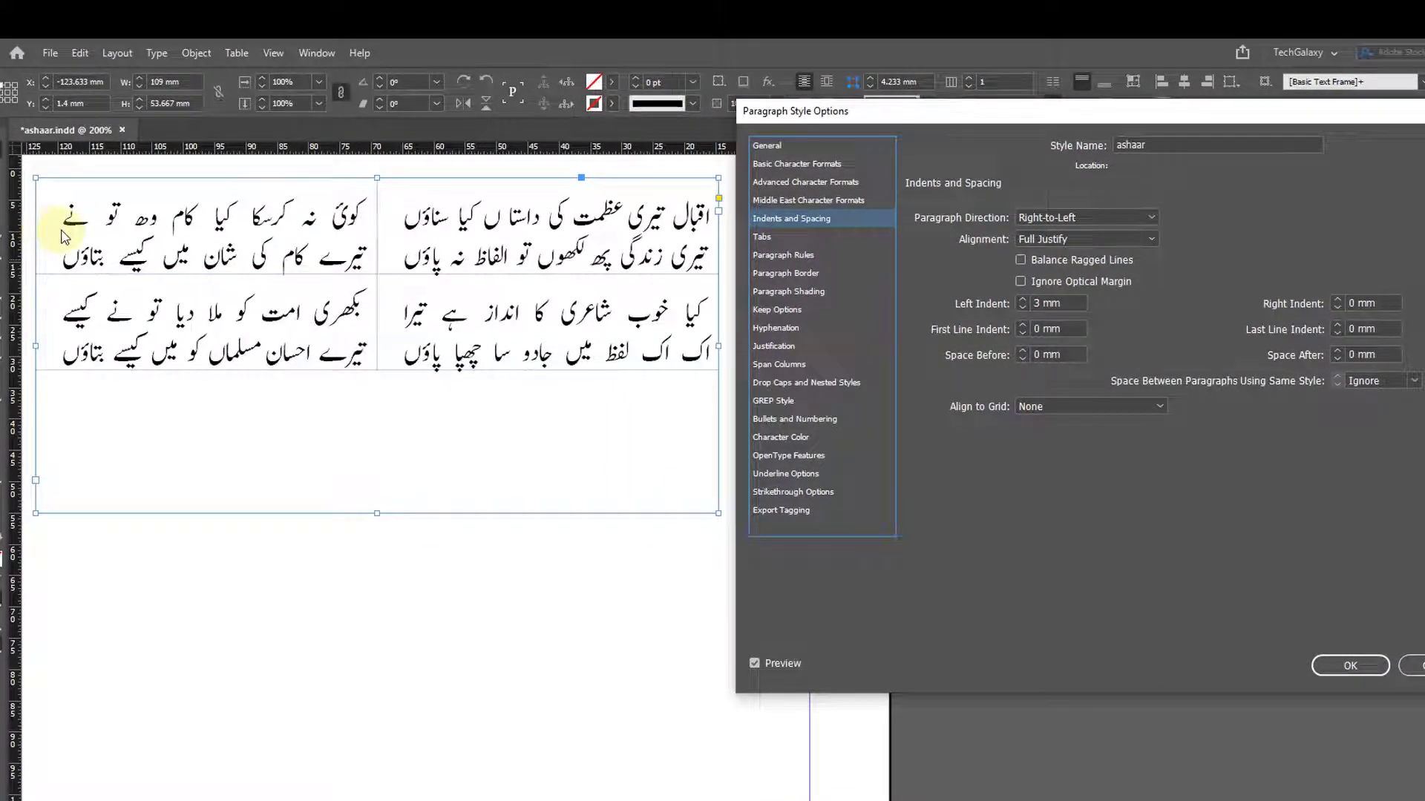
- Set the ashaar style's right indent to 3 mm, save the style and check the layout without guides and frame edges
click(1338, 299)
click(1337, 300)
click(1338, 300)
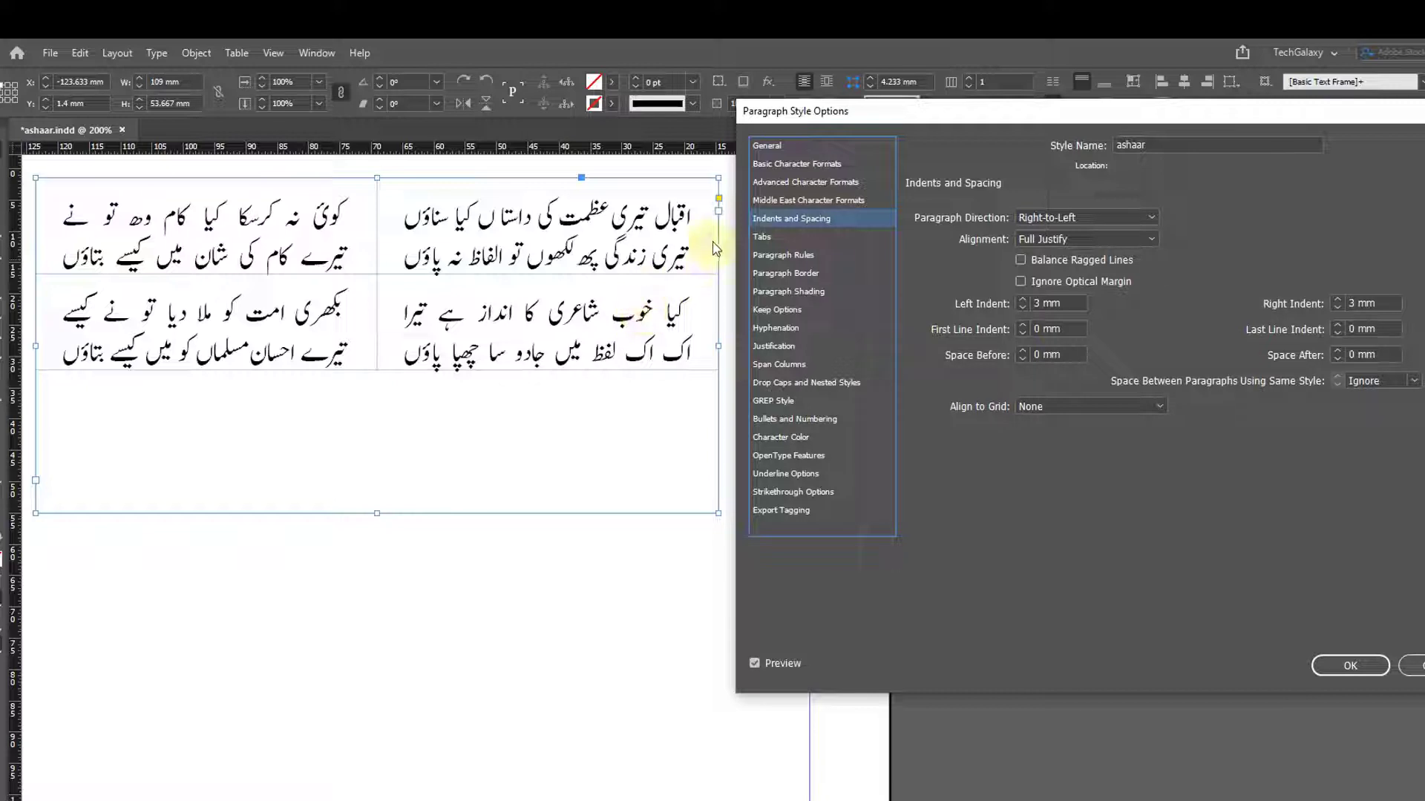
click(1338, 671)
click(1003, 523)
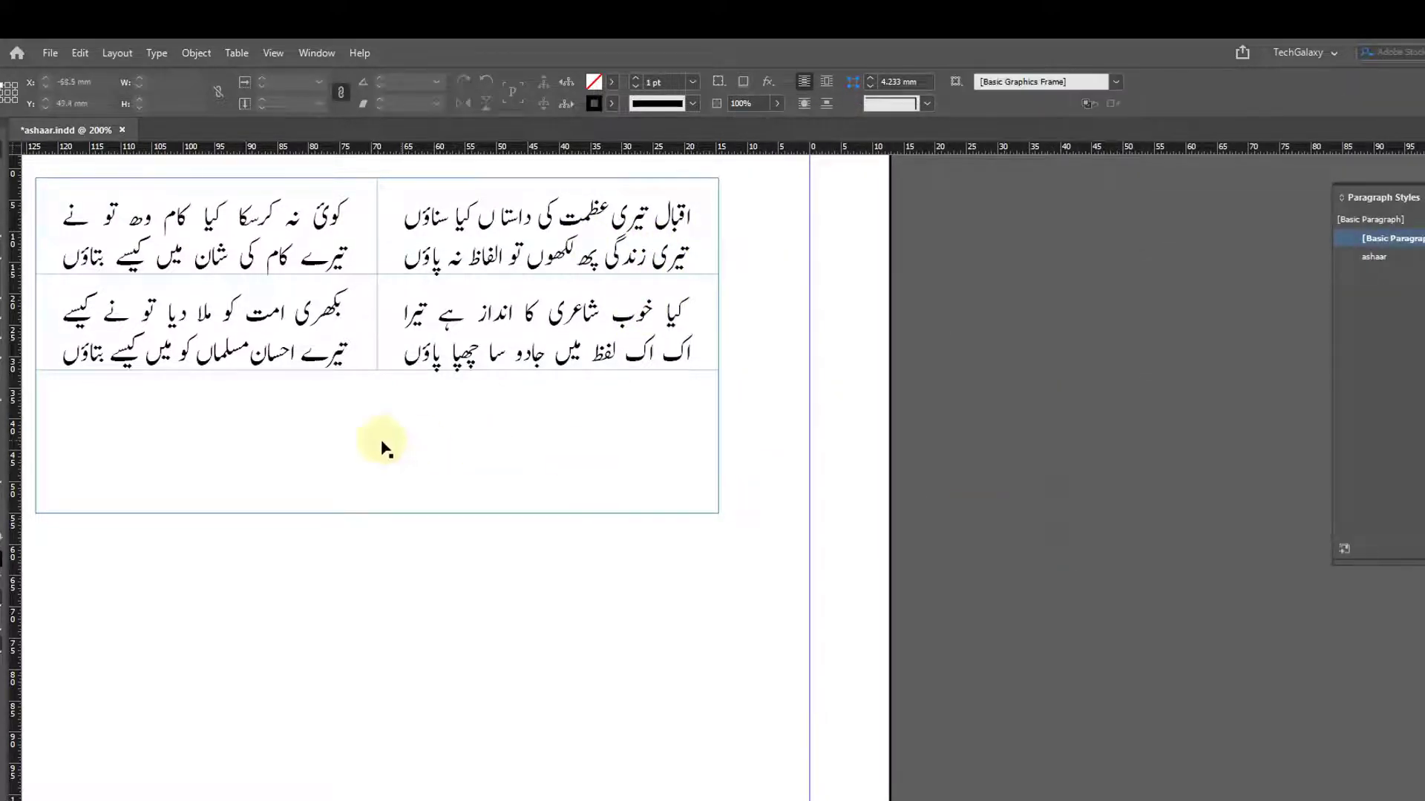
ctrl+alt+click(470, 397)
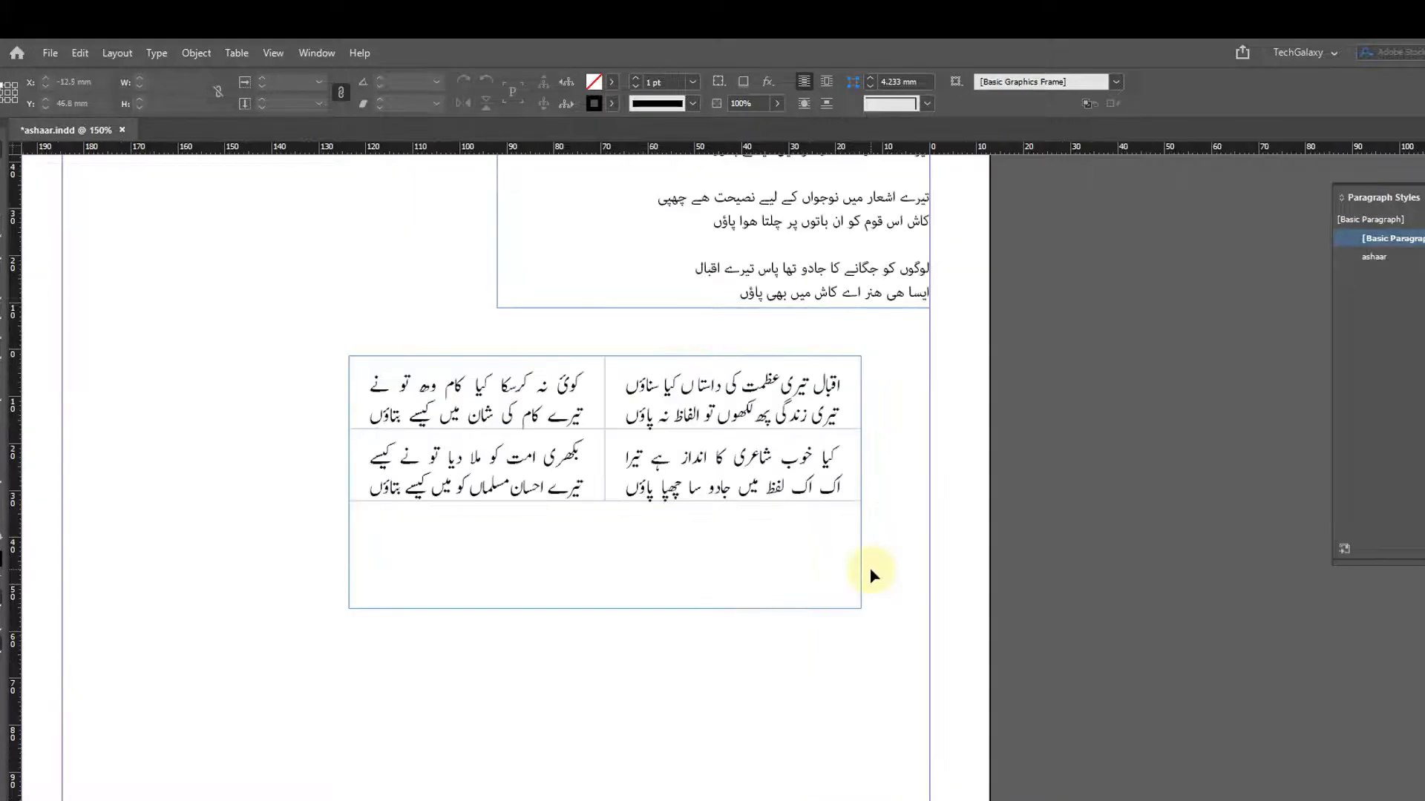
key(w)
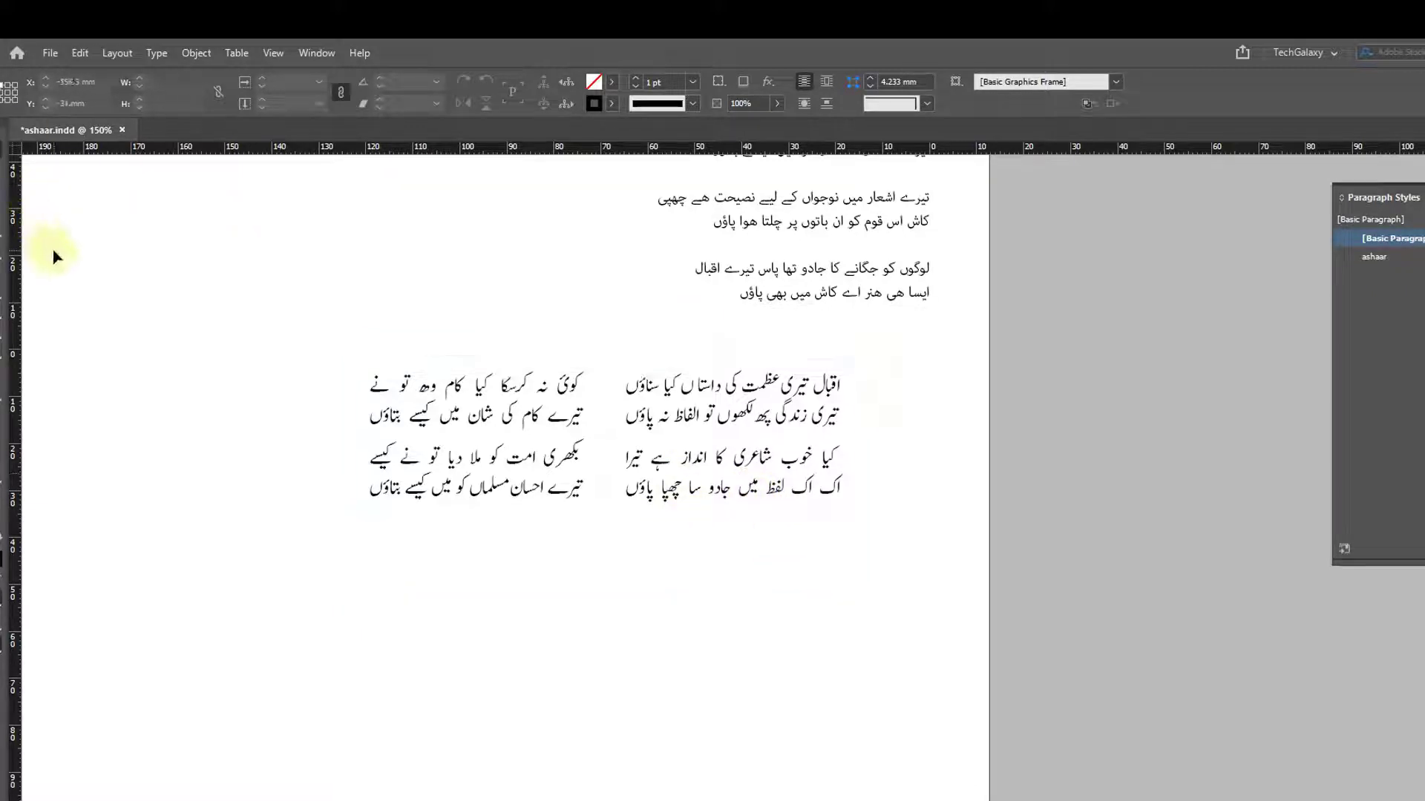
key(w)
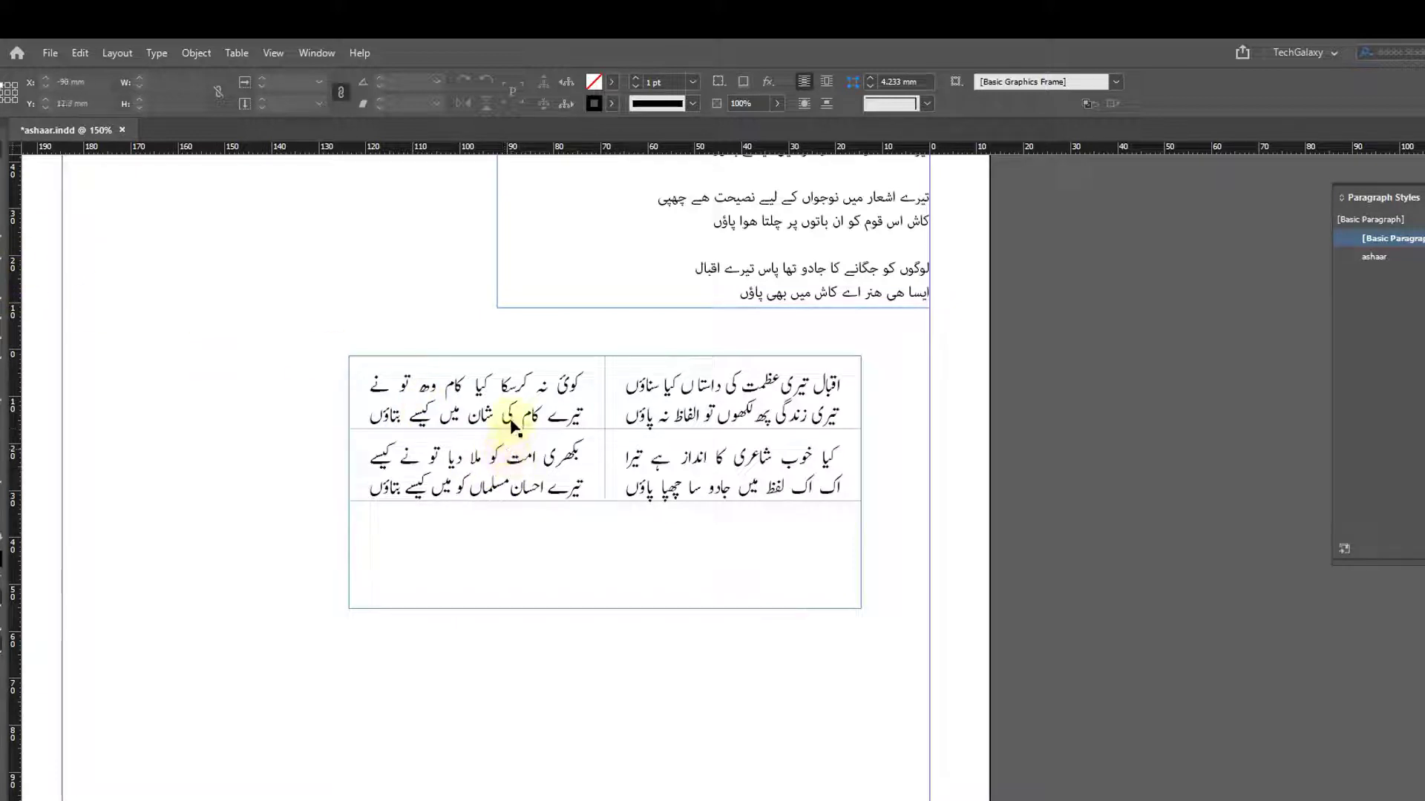
- Set the height of both poem table rows to exactly 17 mm and check the spacing in preview mode
click(9, 264)
drag(463, 390, 673, 451)
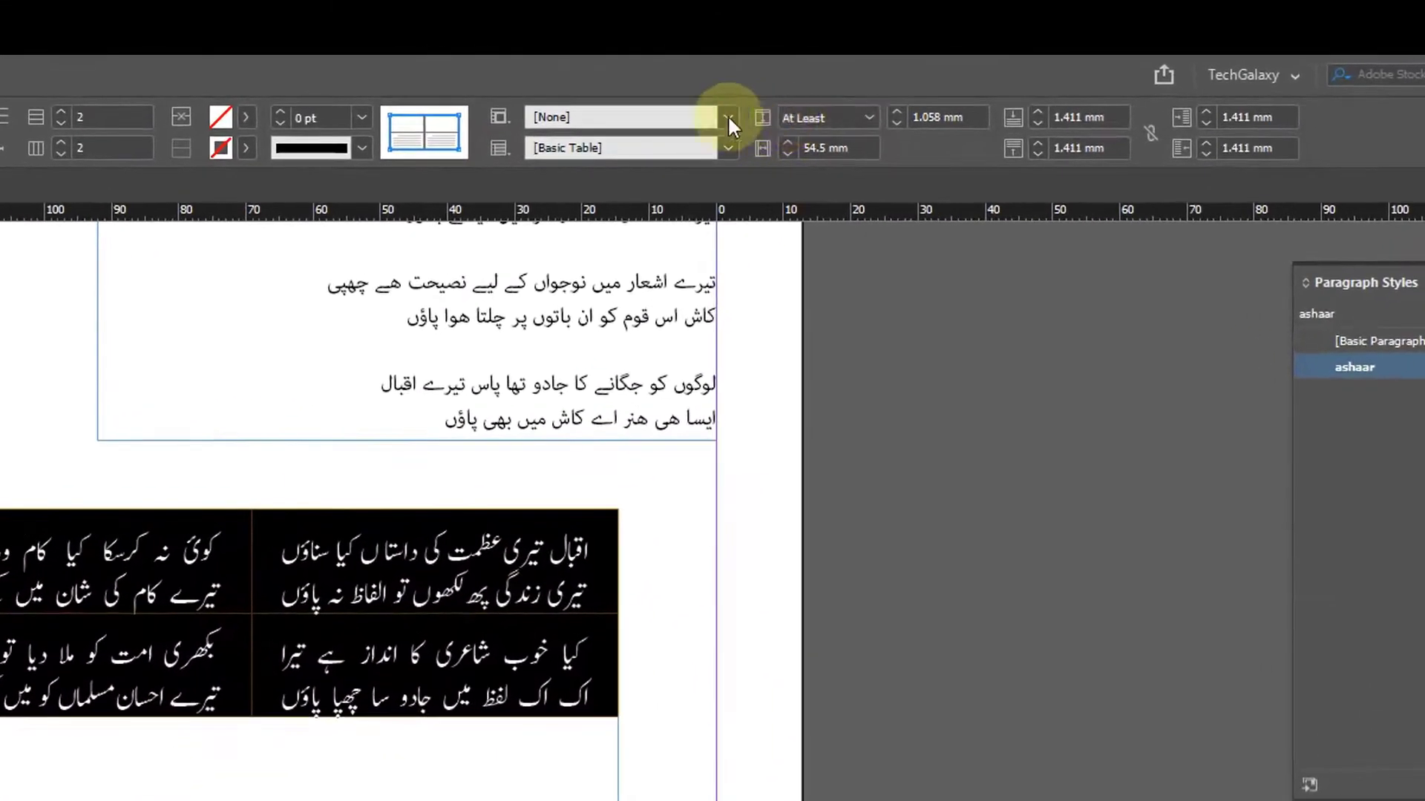
click(862, 116)
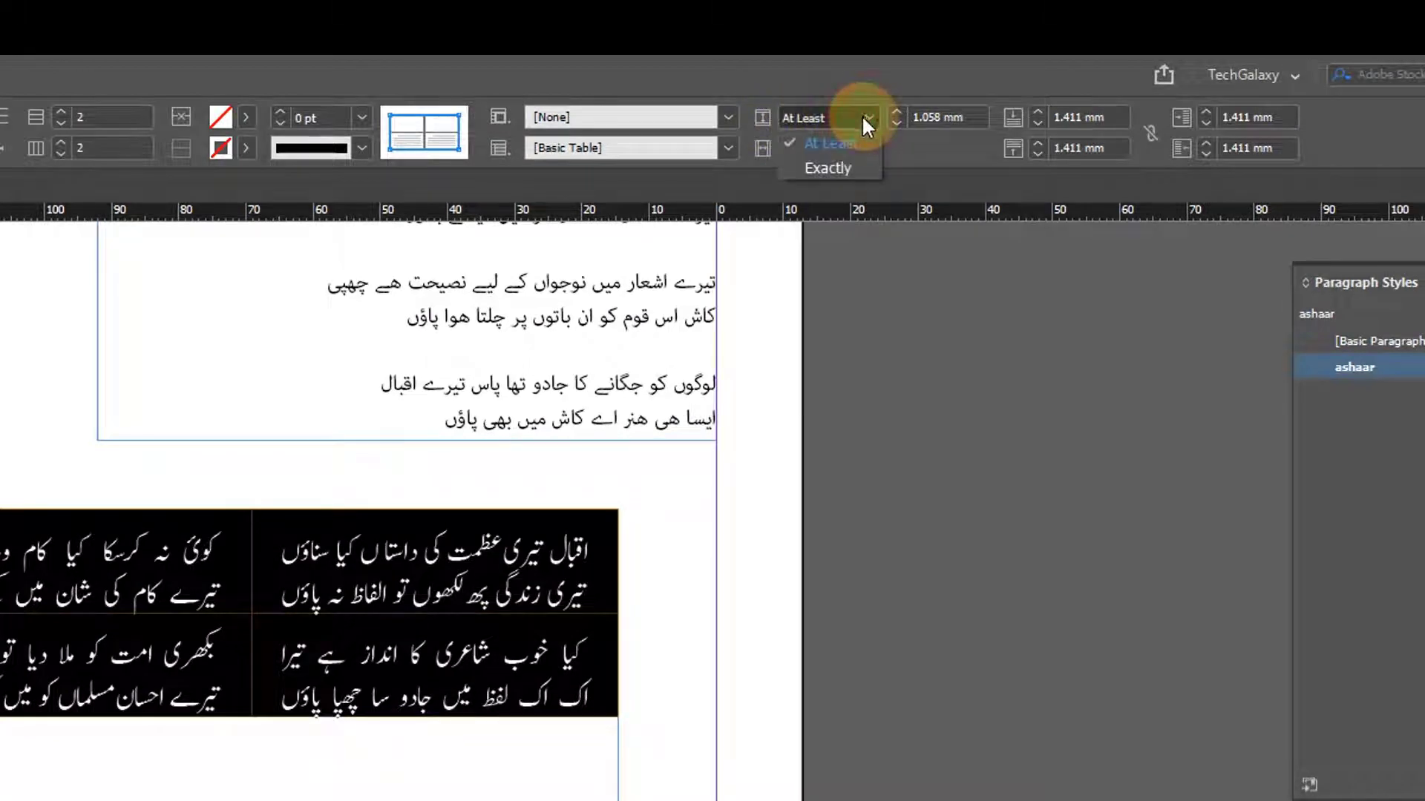
click(843, 172)
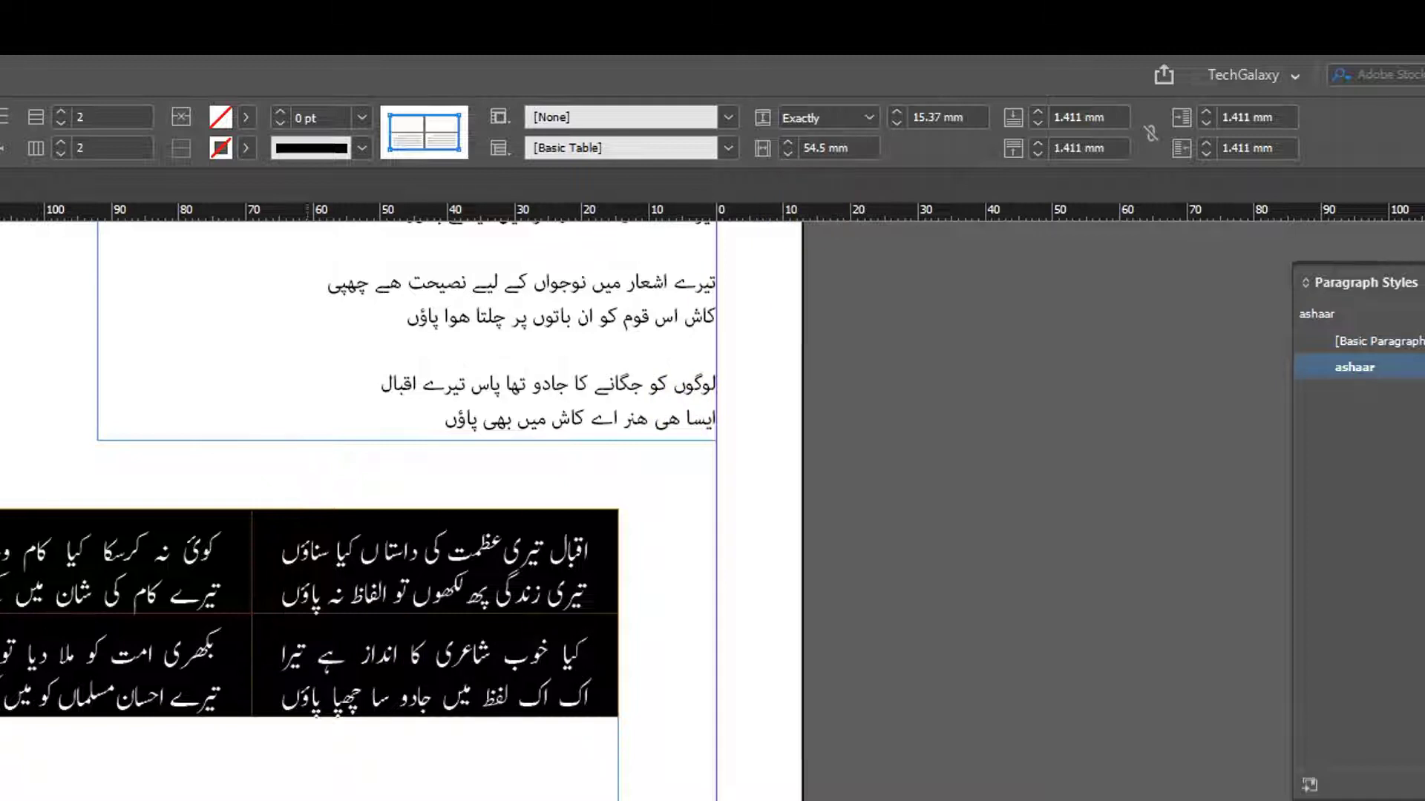
click(897, 109)
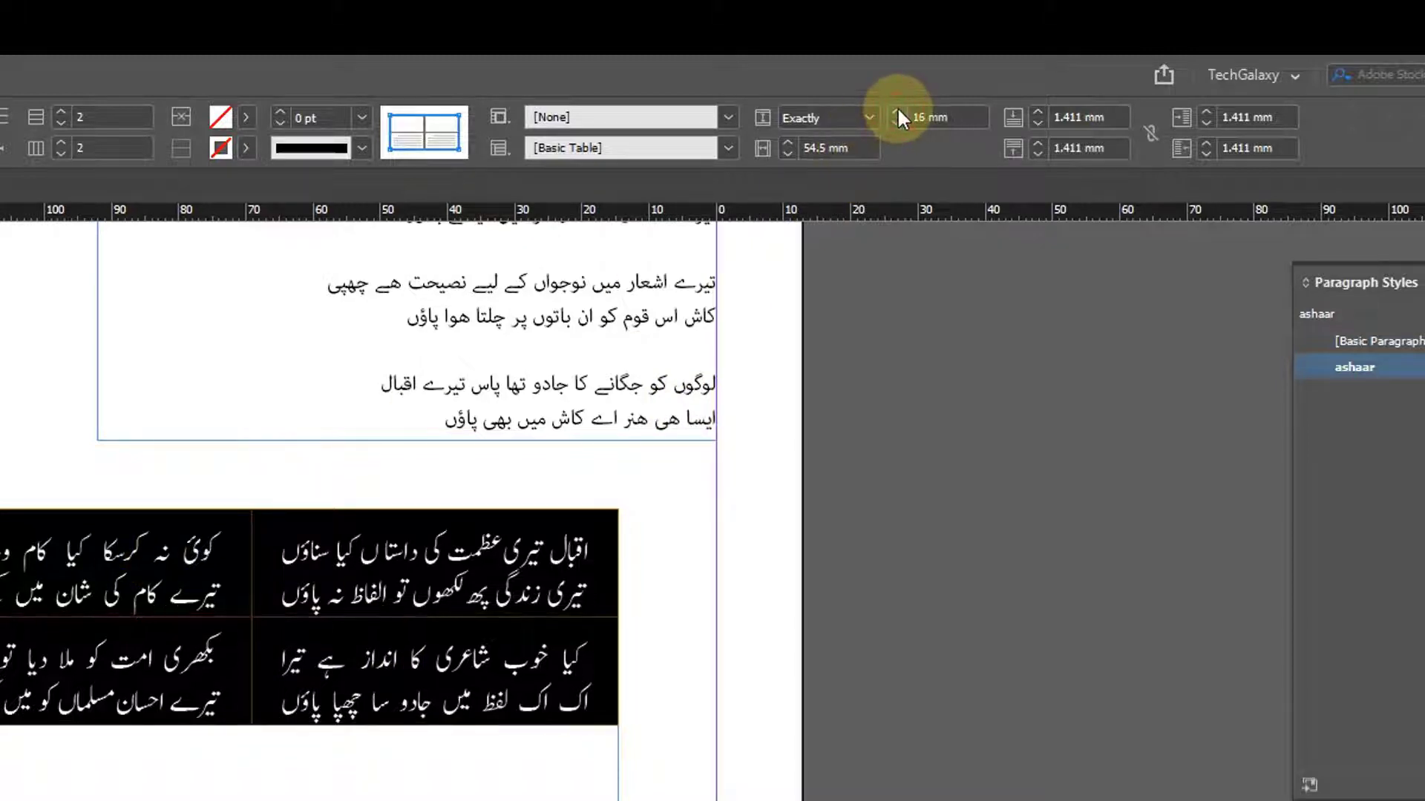
click(896, 111)
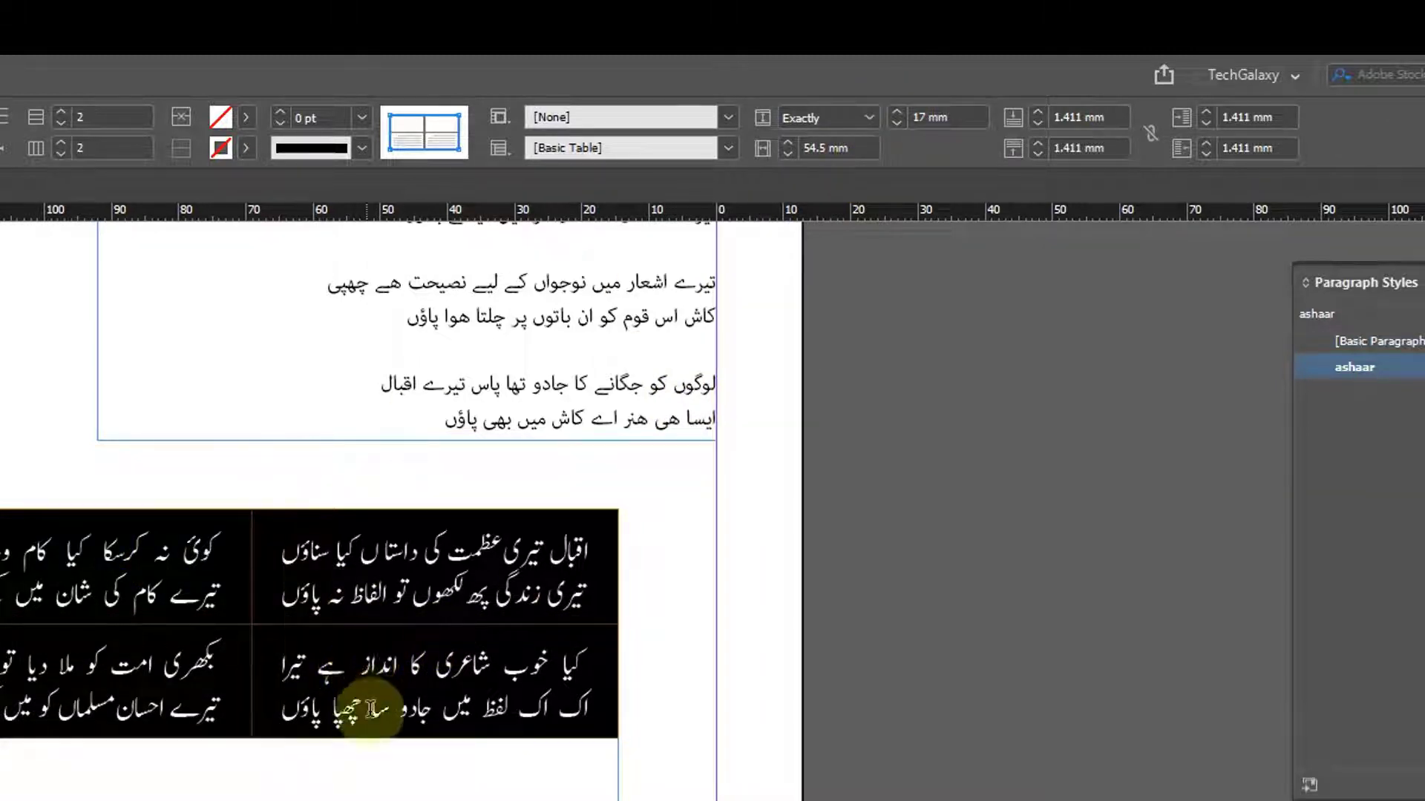
key(Escape)
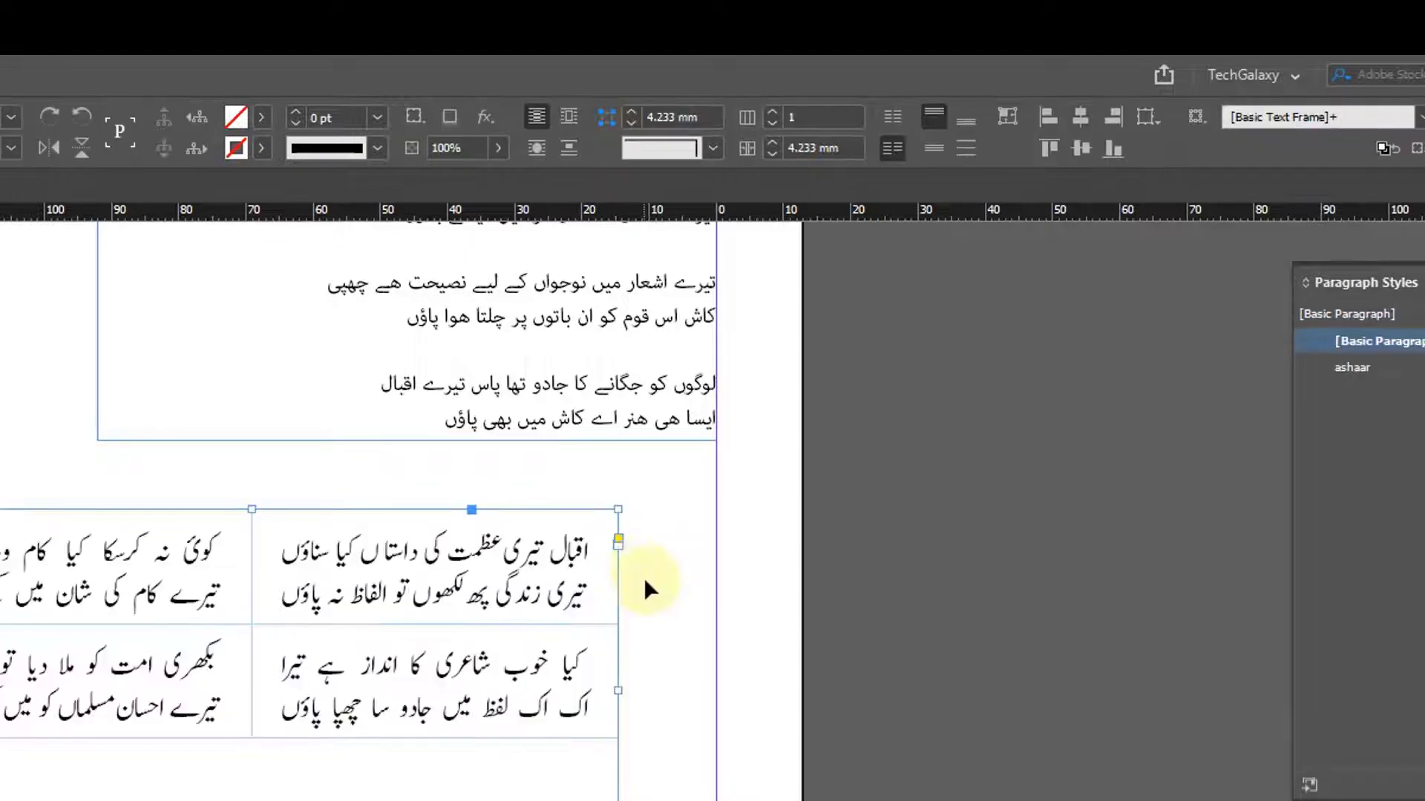
click(666, 639)
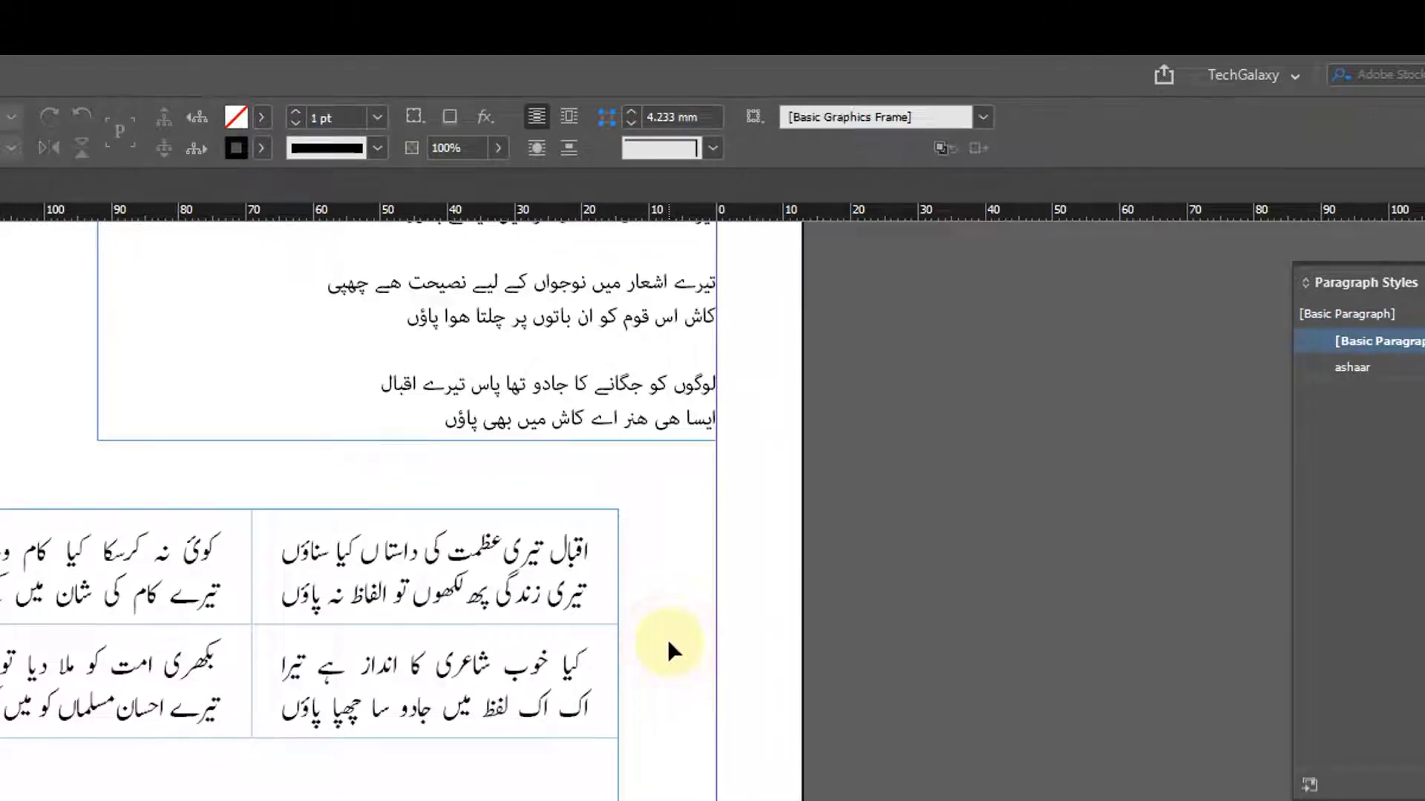
key(w)
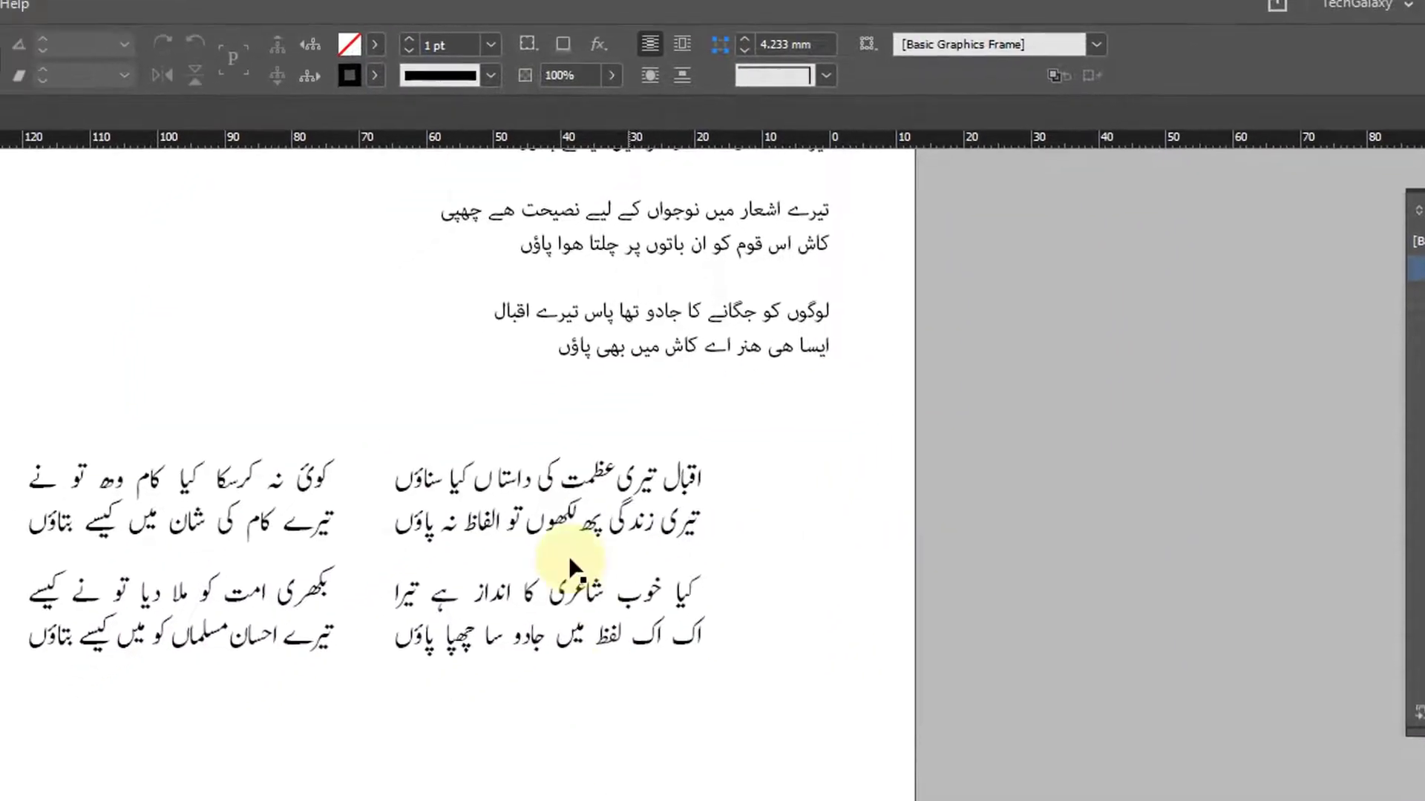
click(406, 595)
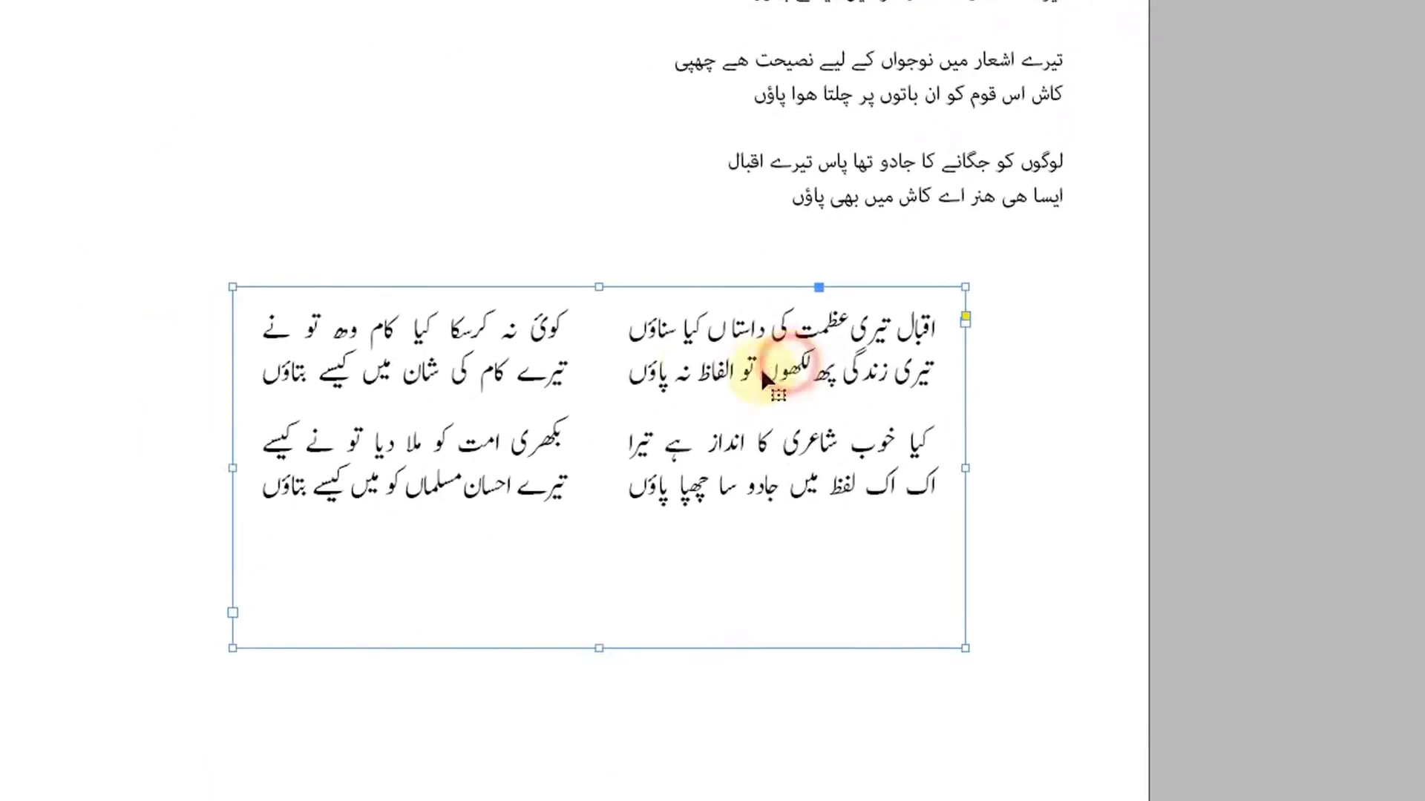
click(1082, 605)
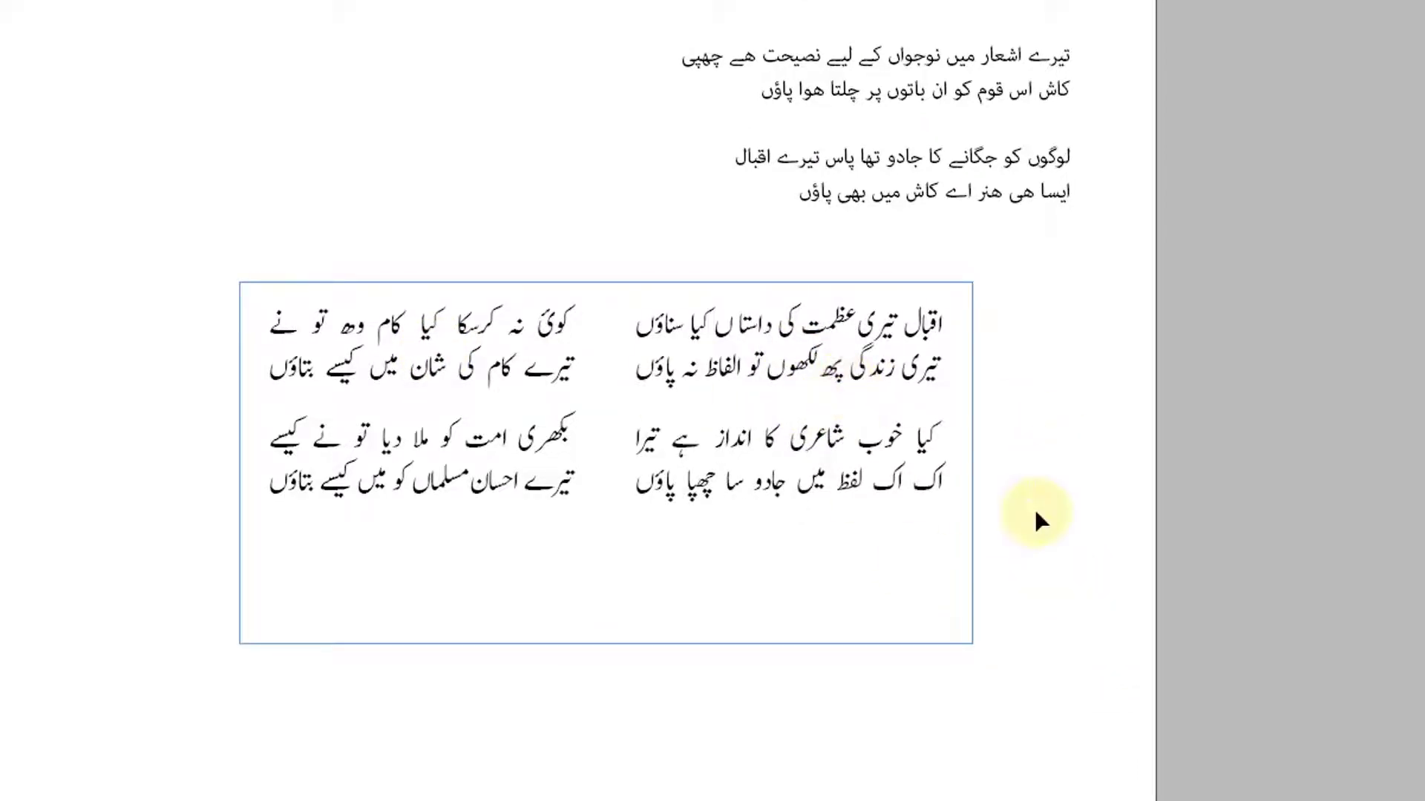
key(w)
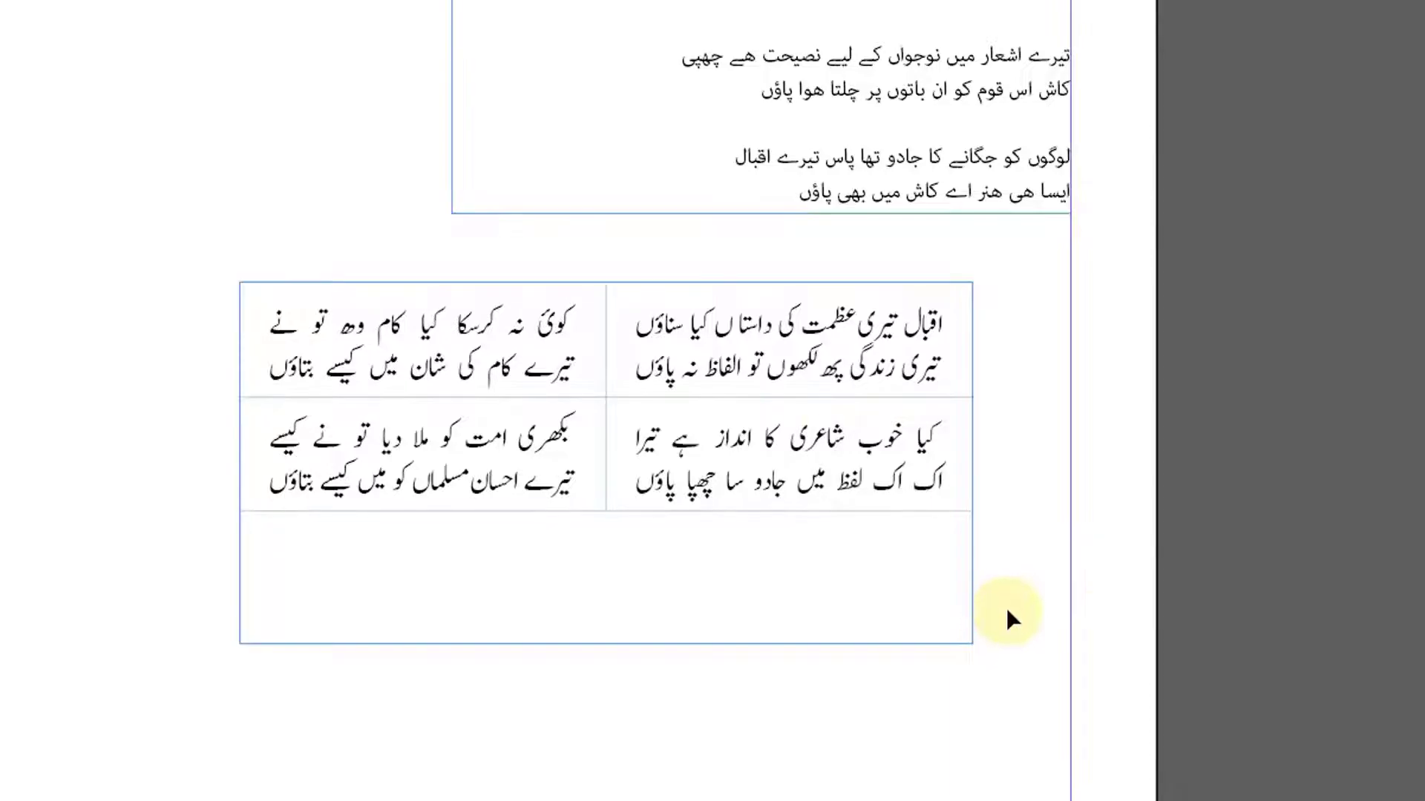
- Delete the text frame holding the poem table and remove the ashaar paragraph style
click(770, 353)
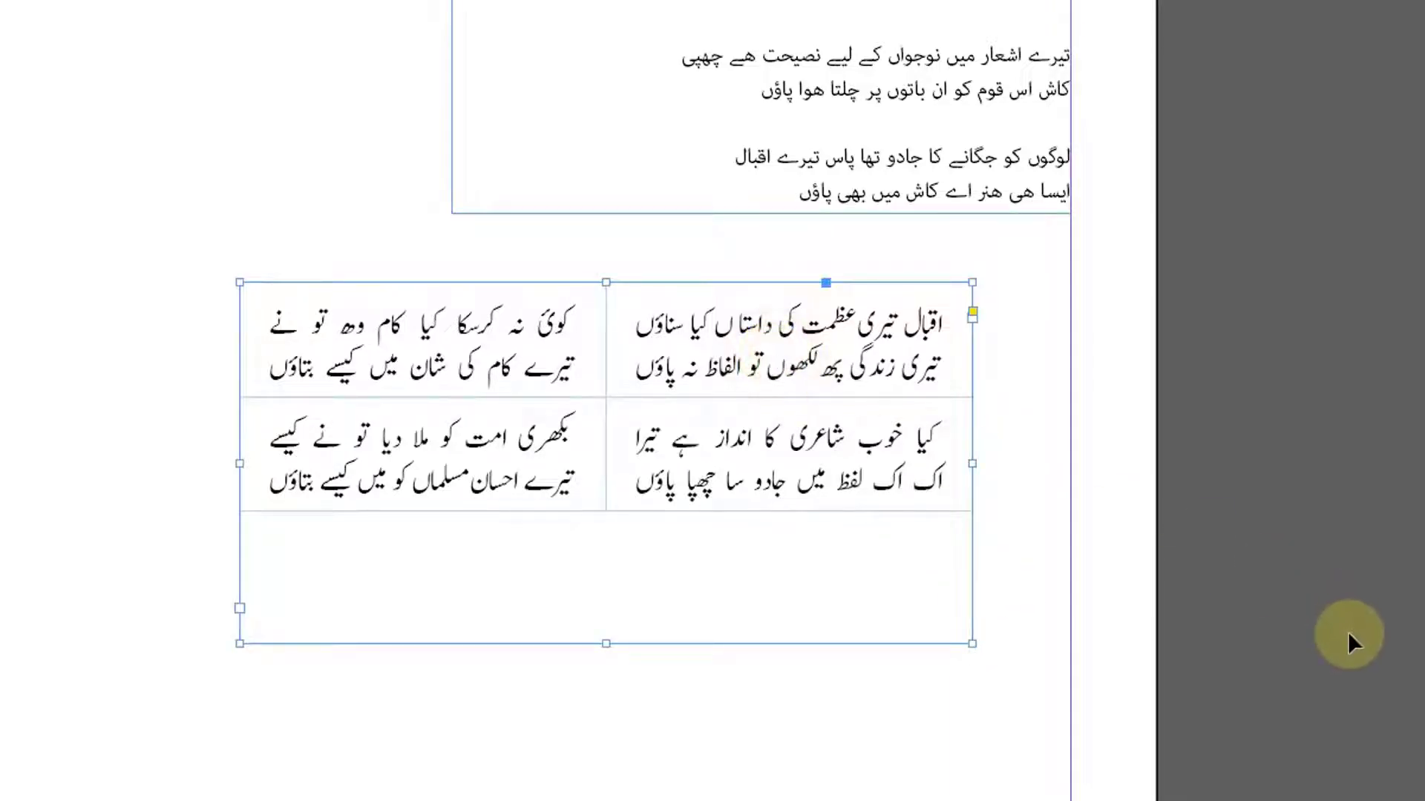
key(Delete)
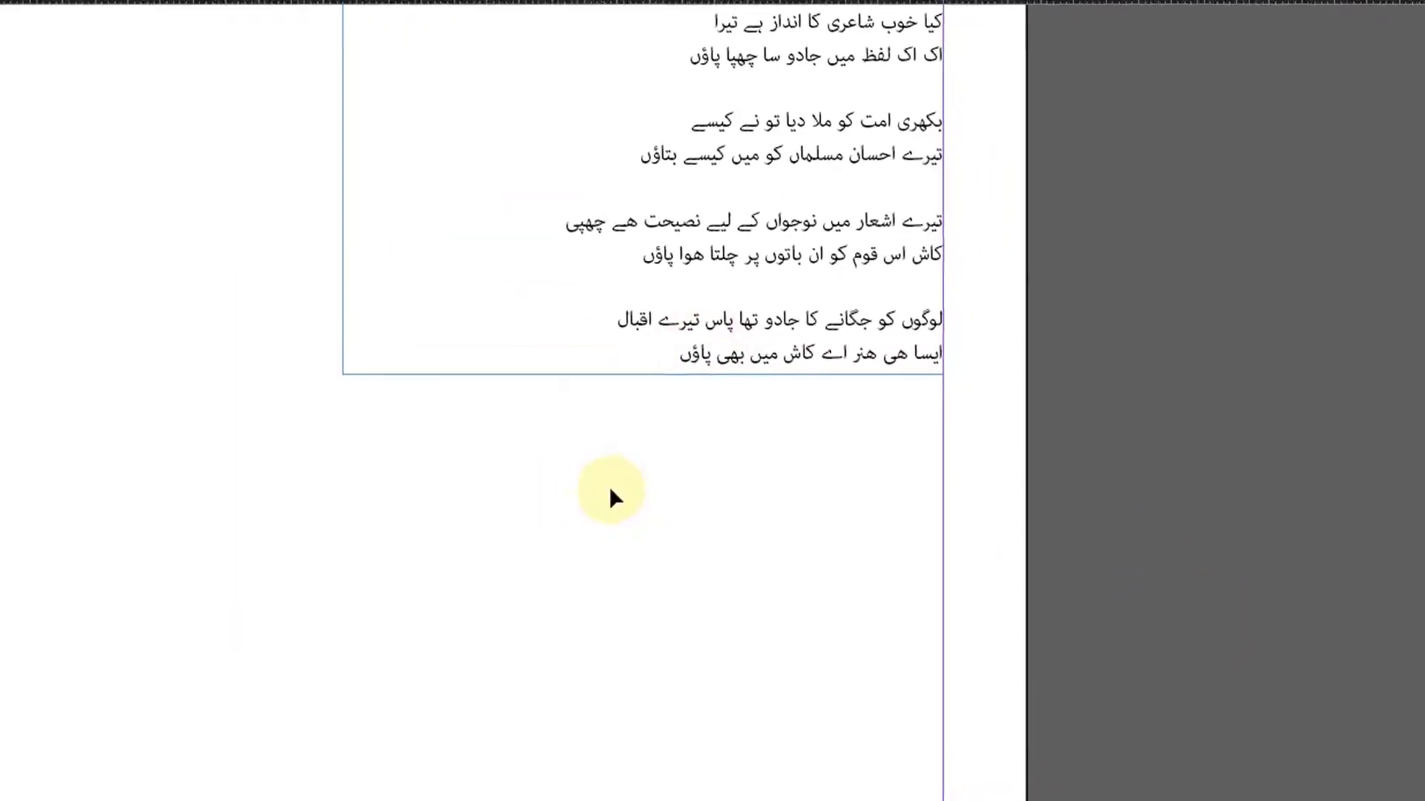
ctrl+alt+click(748, 423)
ctrl+alt+click(741, 403)
drag(938, 344, 572, 267)
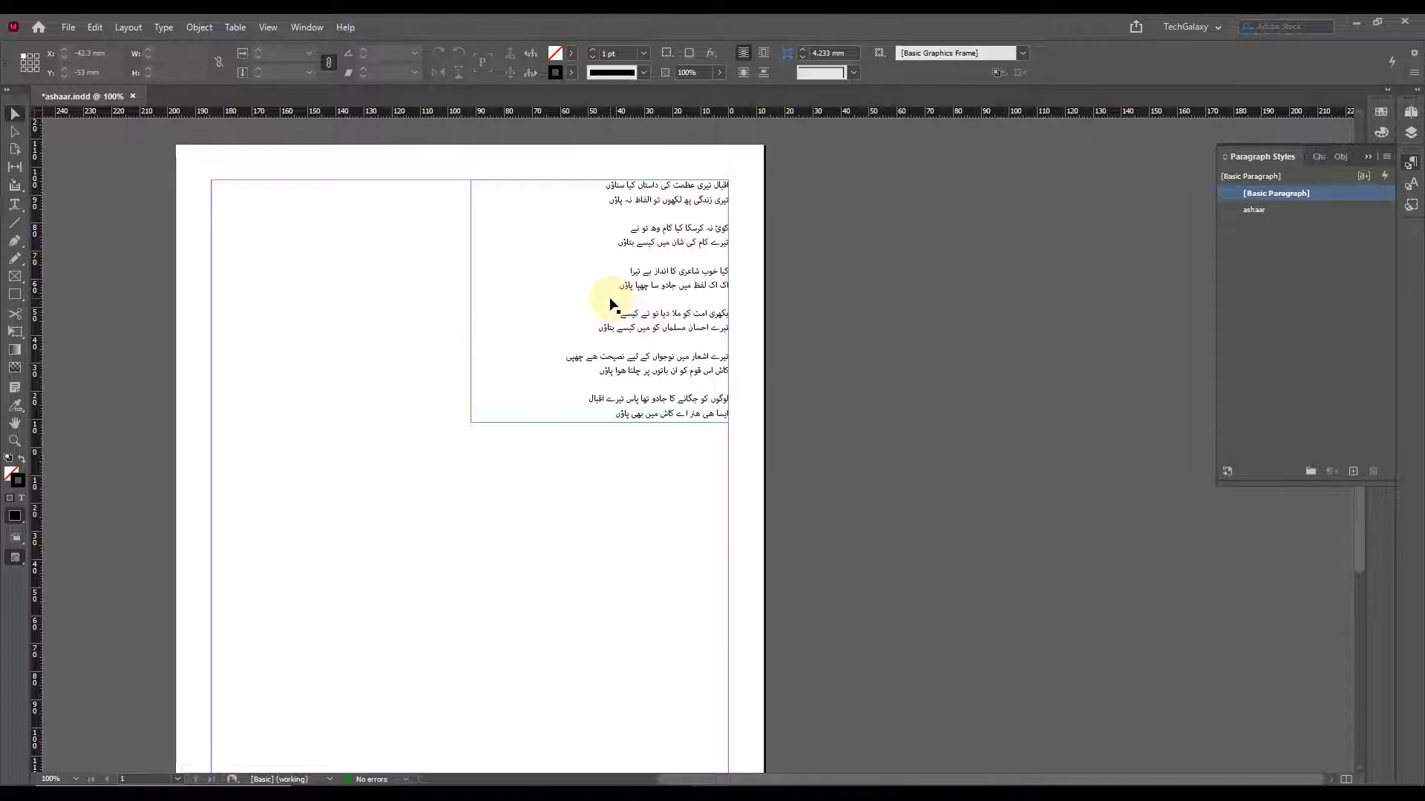
click(1254, 210)
click(1372, 471)
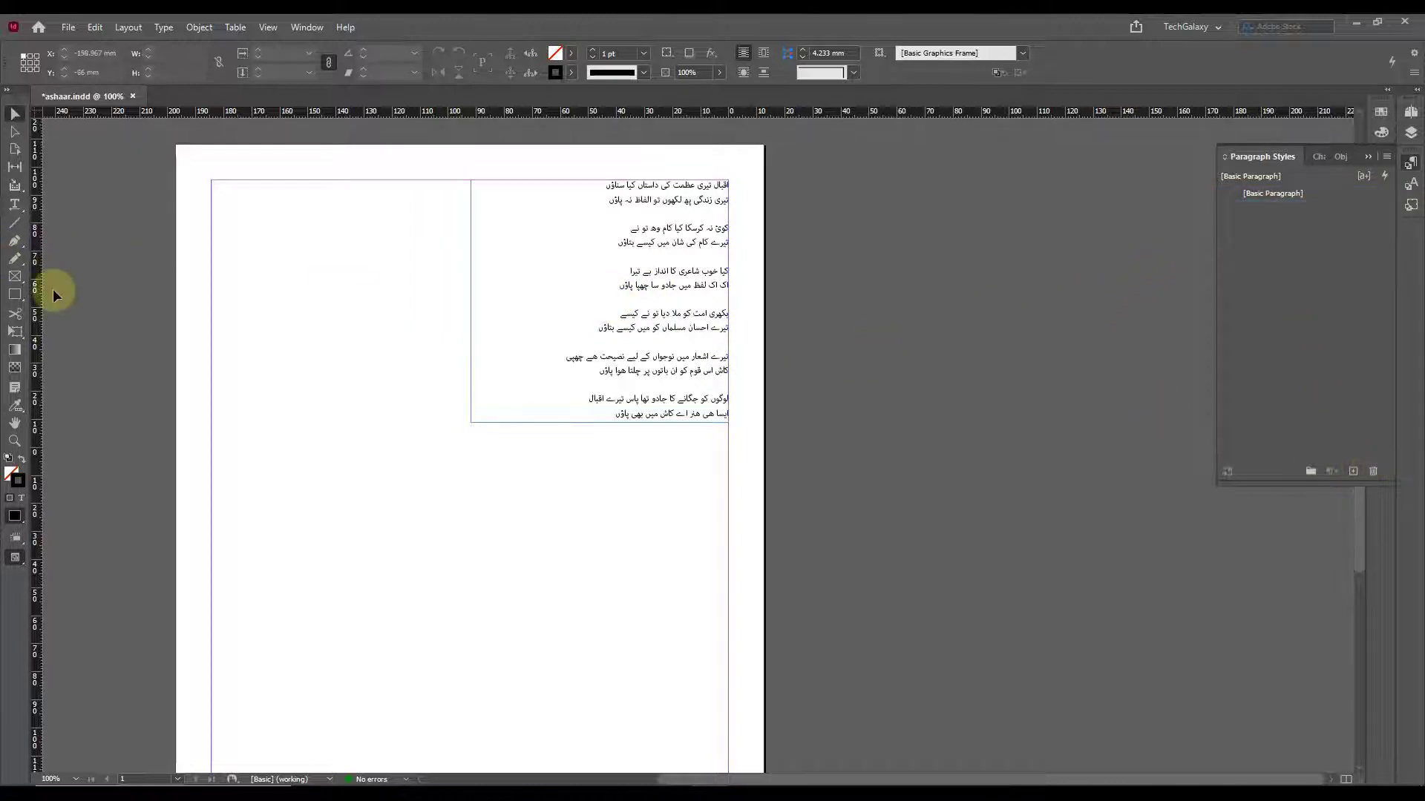
- Draw a new text frame below the original poem and start a new paragraph style named right ashaar
click(14, 204)
drag(663, 458, 310, 670)
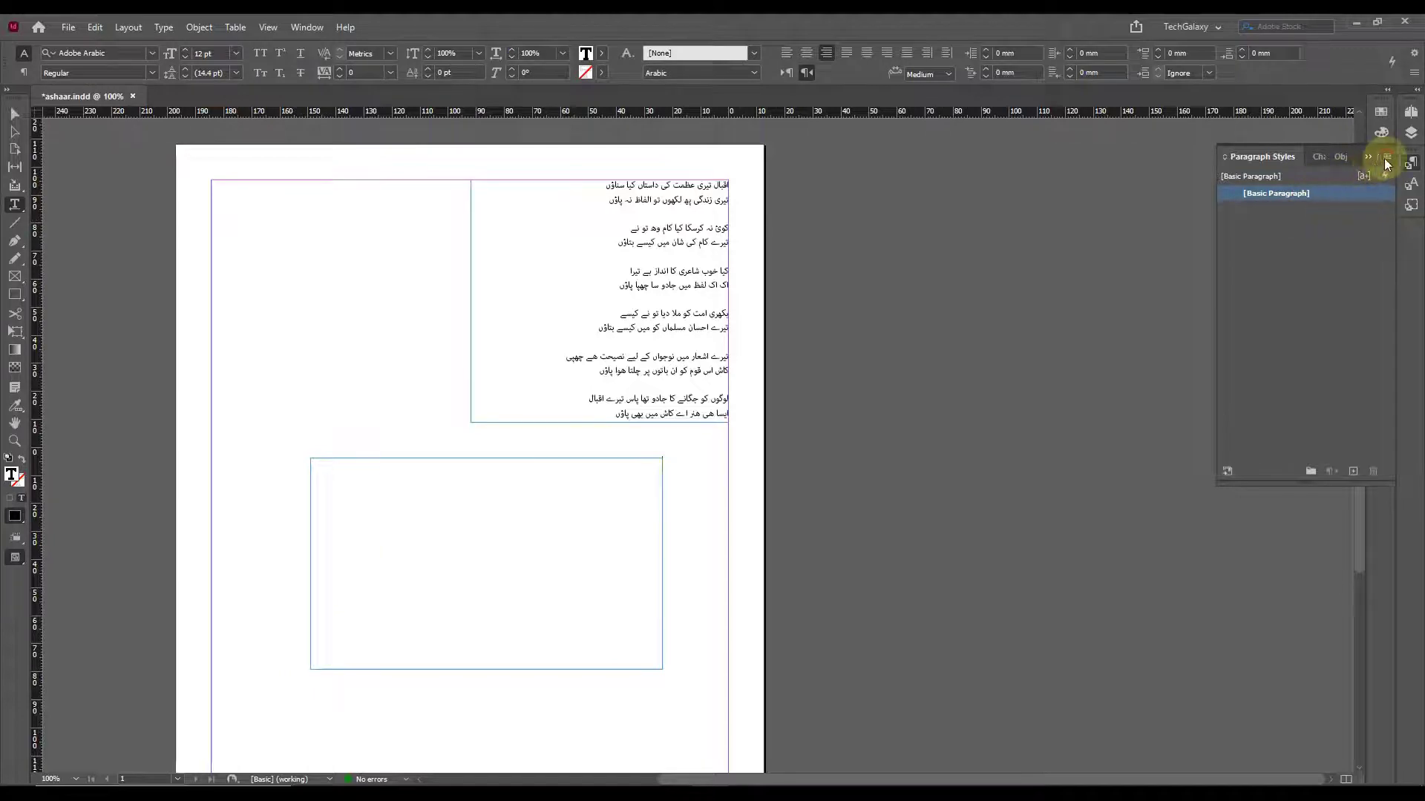
click(1387, 161)
click(1333, 163)
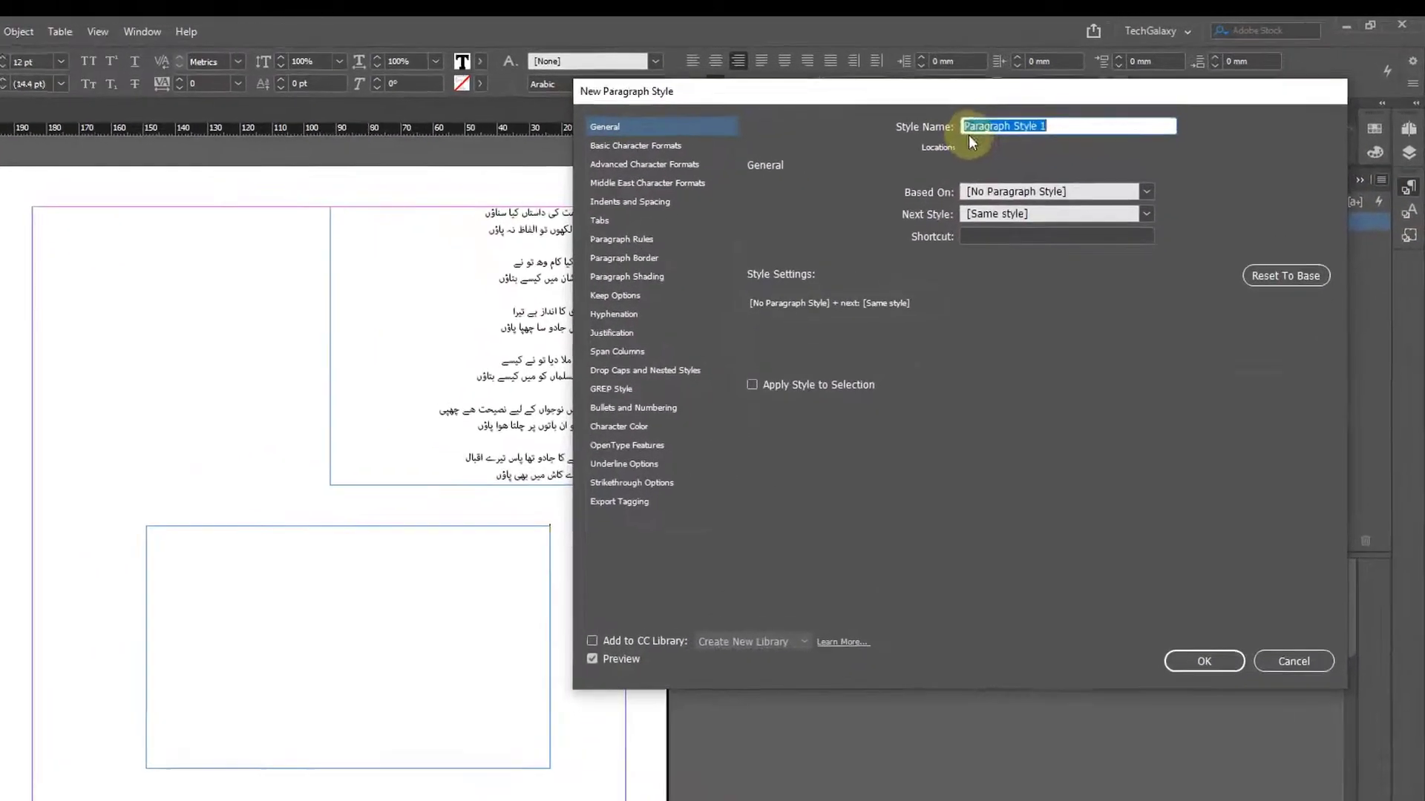
text(right ashaar)
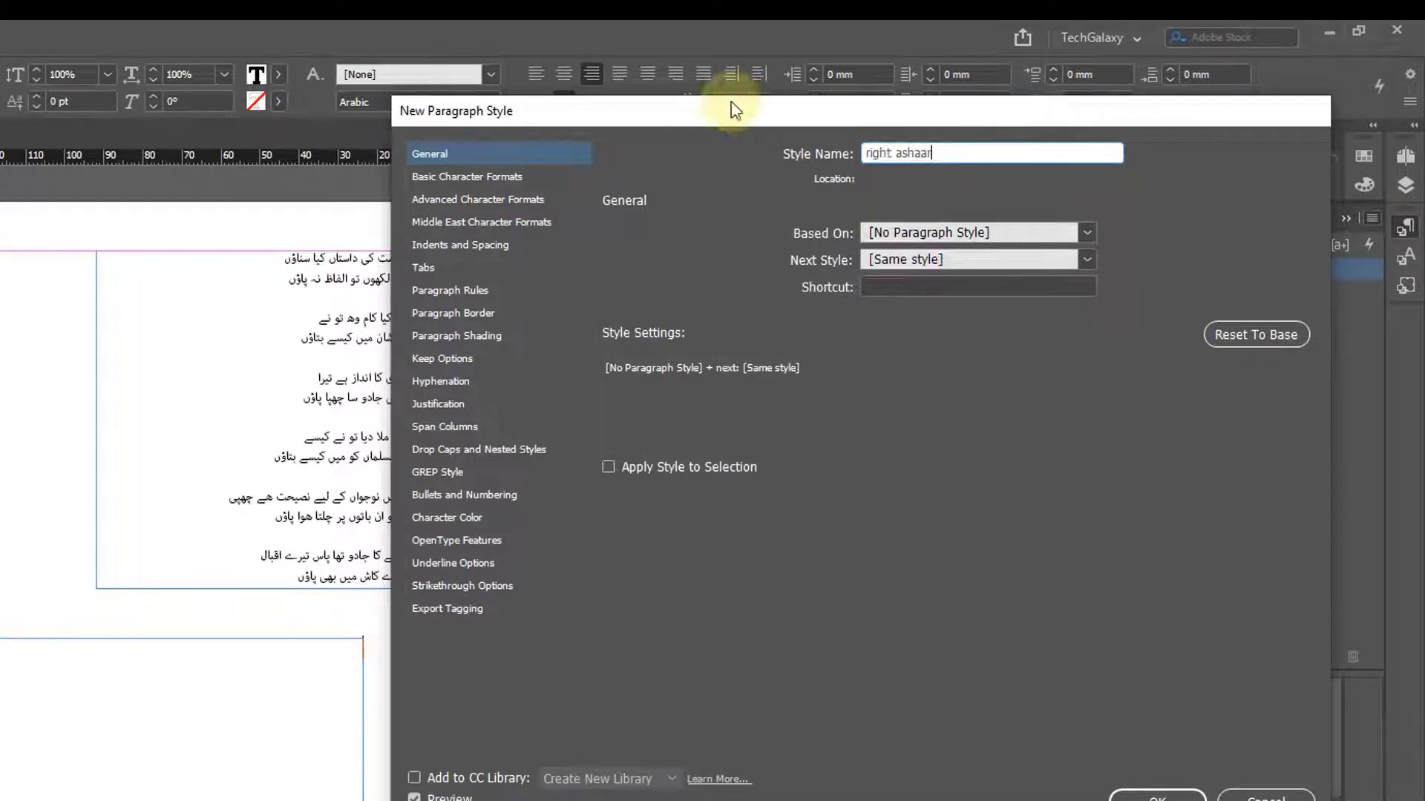
- Set the right ashaar style's font to Jameel Noori Nastaleeq, its size to 14 pt and its leading to 18 pt
click(438, 177)
click(814, 245)
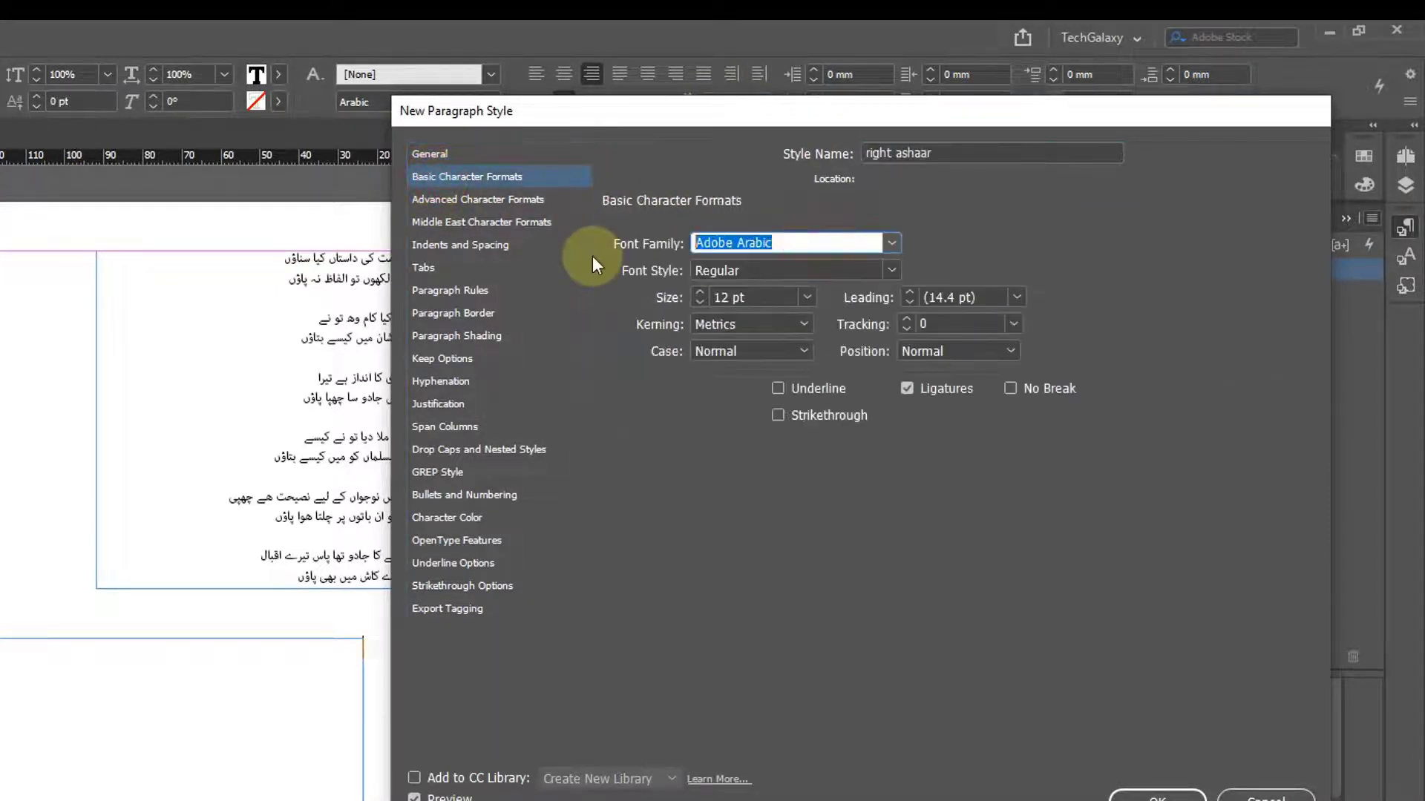
text(Jameel Noori Nastaleeq)
key(Tab)
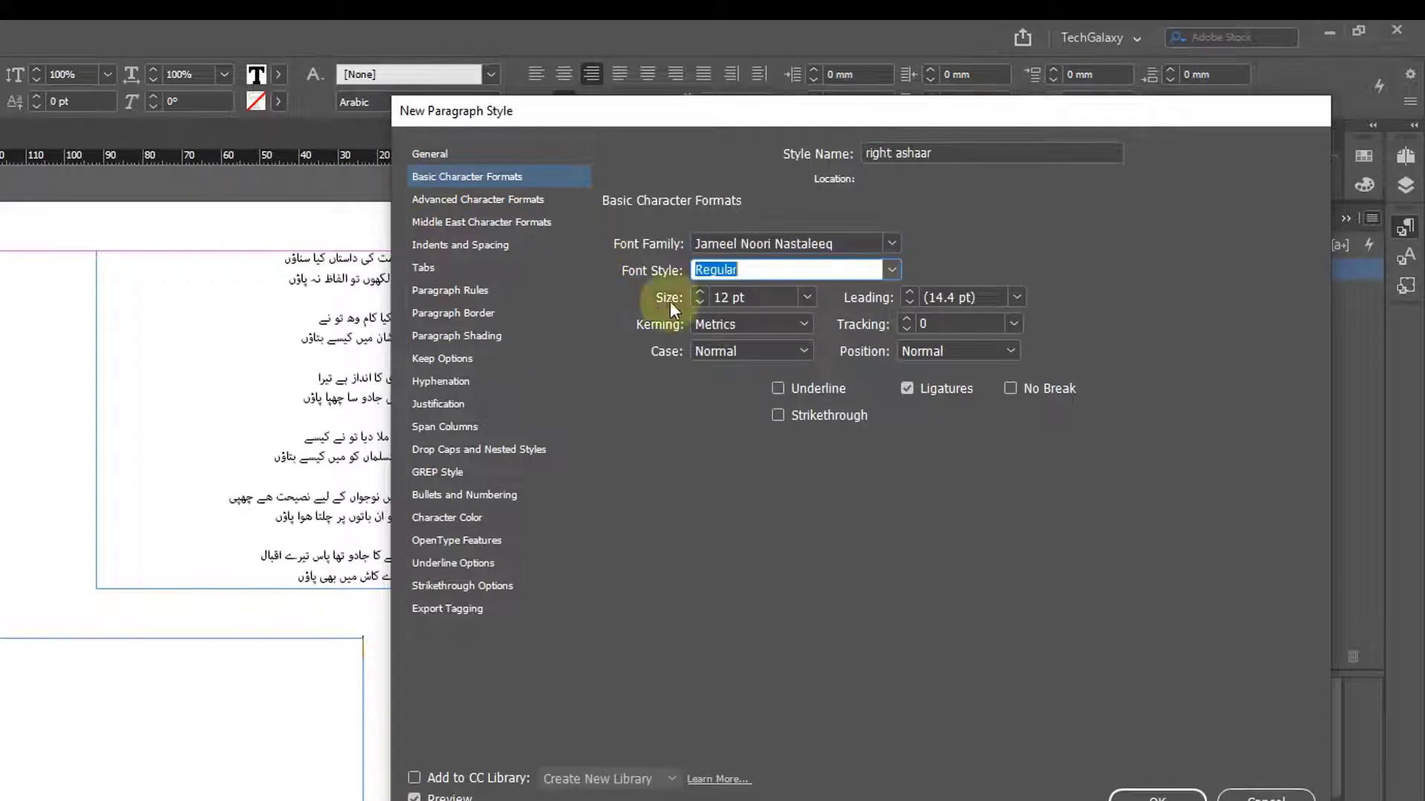
click(798, 297)
text(14)
key(Tab)
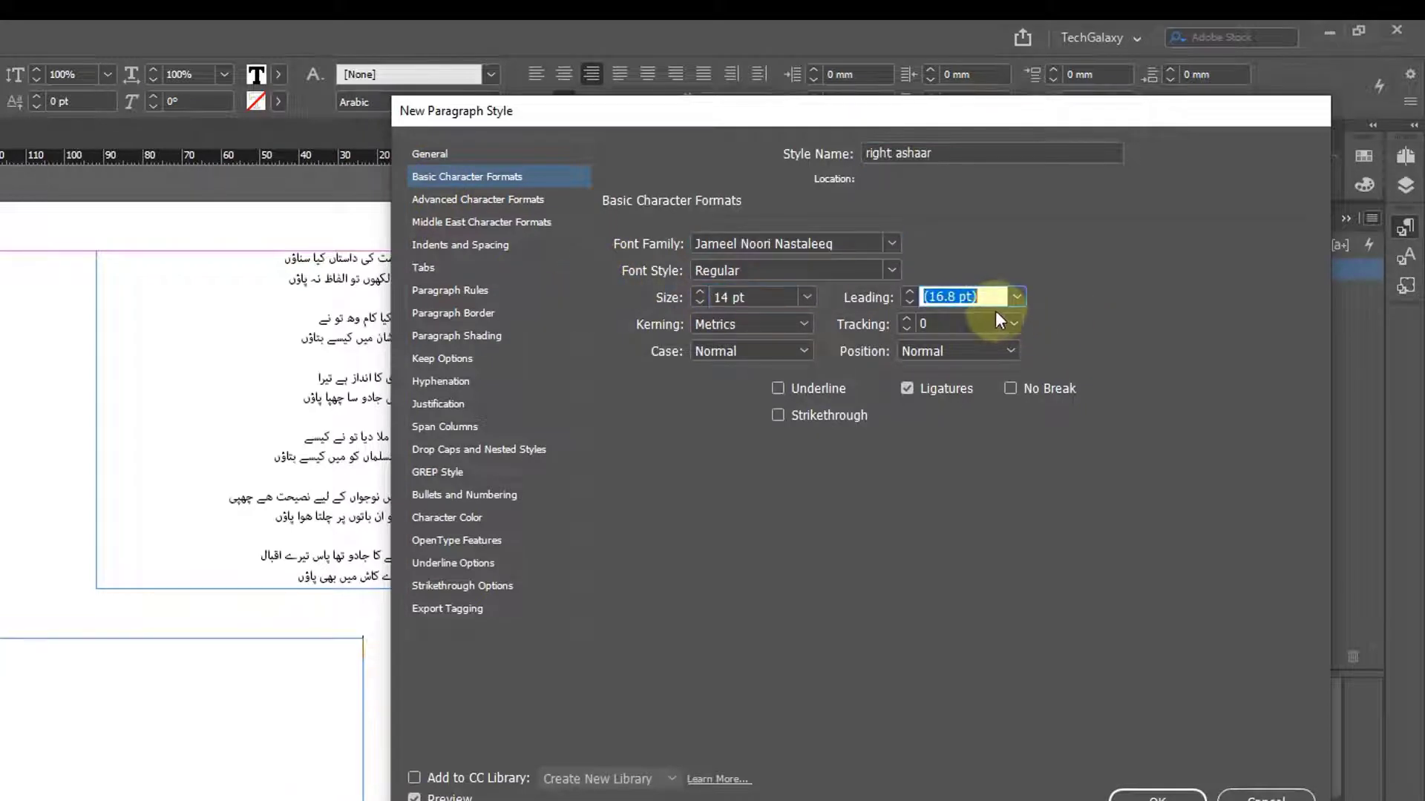
text(18)
key(Tab)
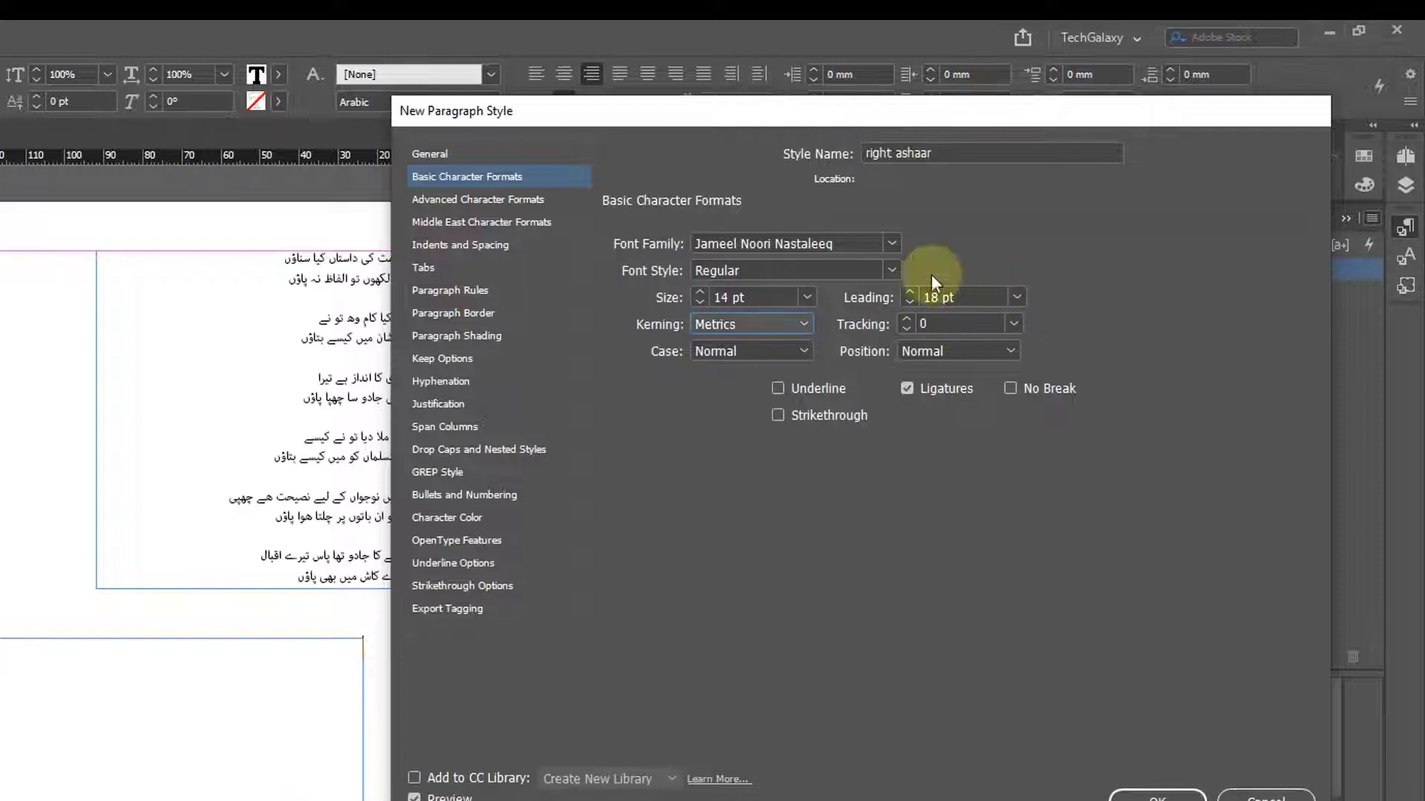
- Set the right ashaar style's alignment to Full Justify with a 50 mm left indent, and save the style
click(505, 246)
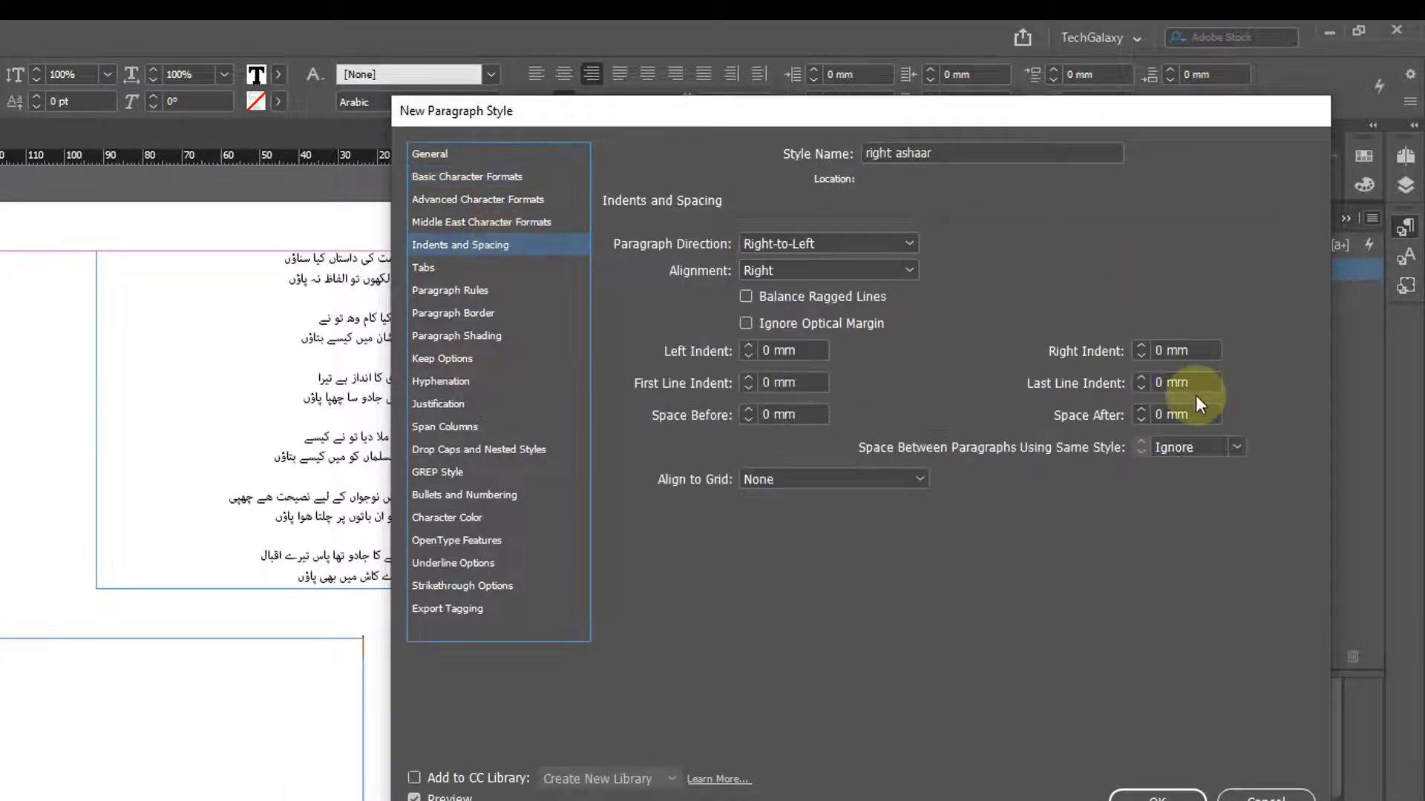
click(803, 271)
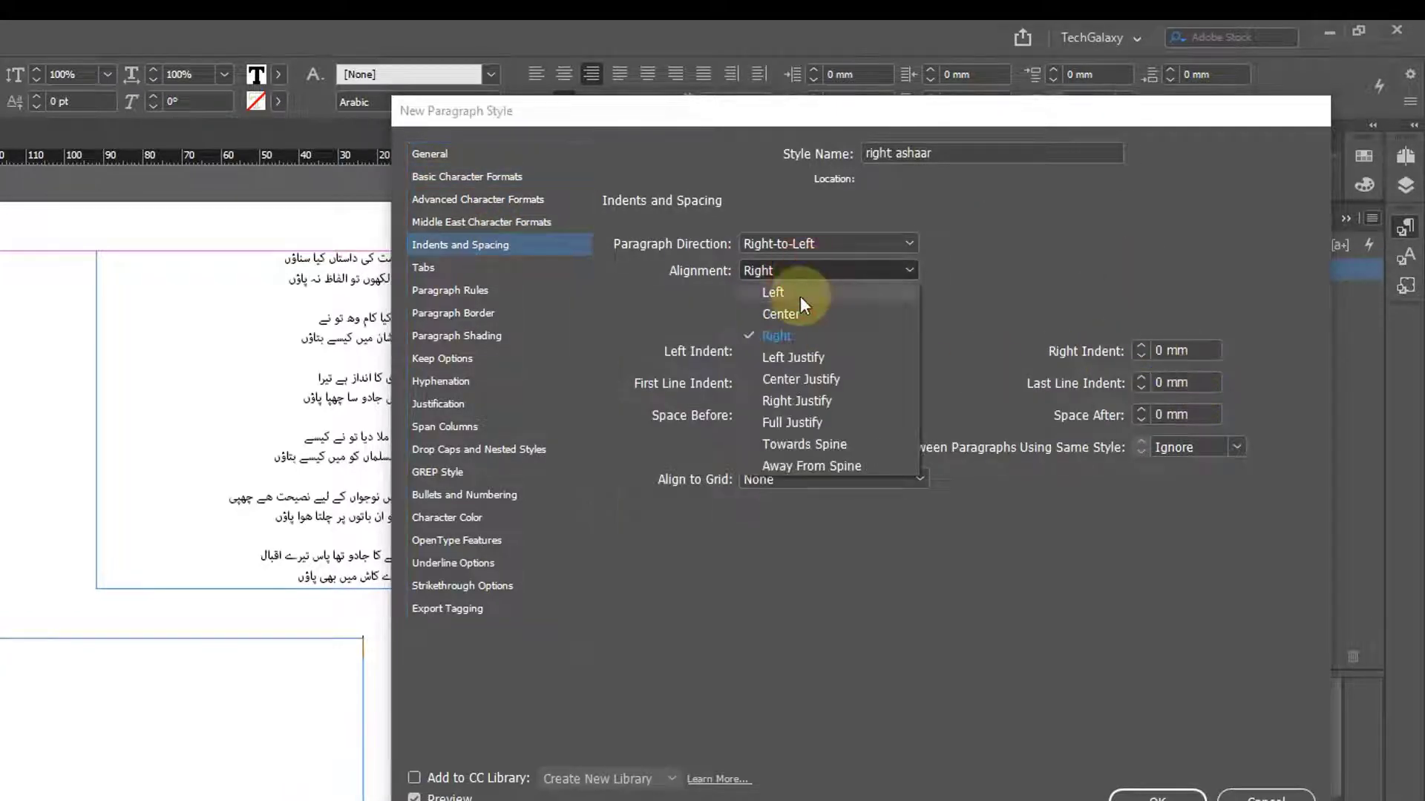
click(804, 421)
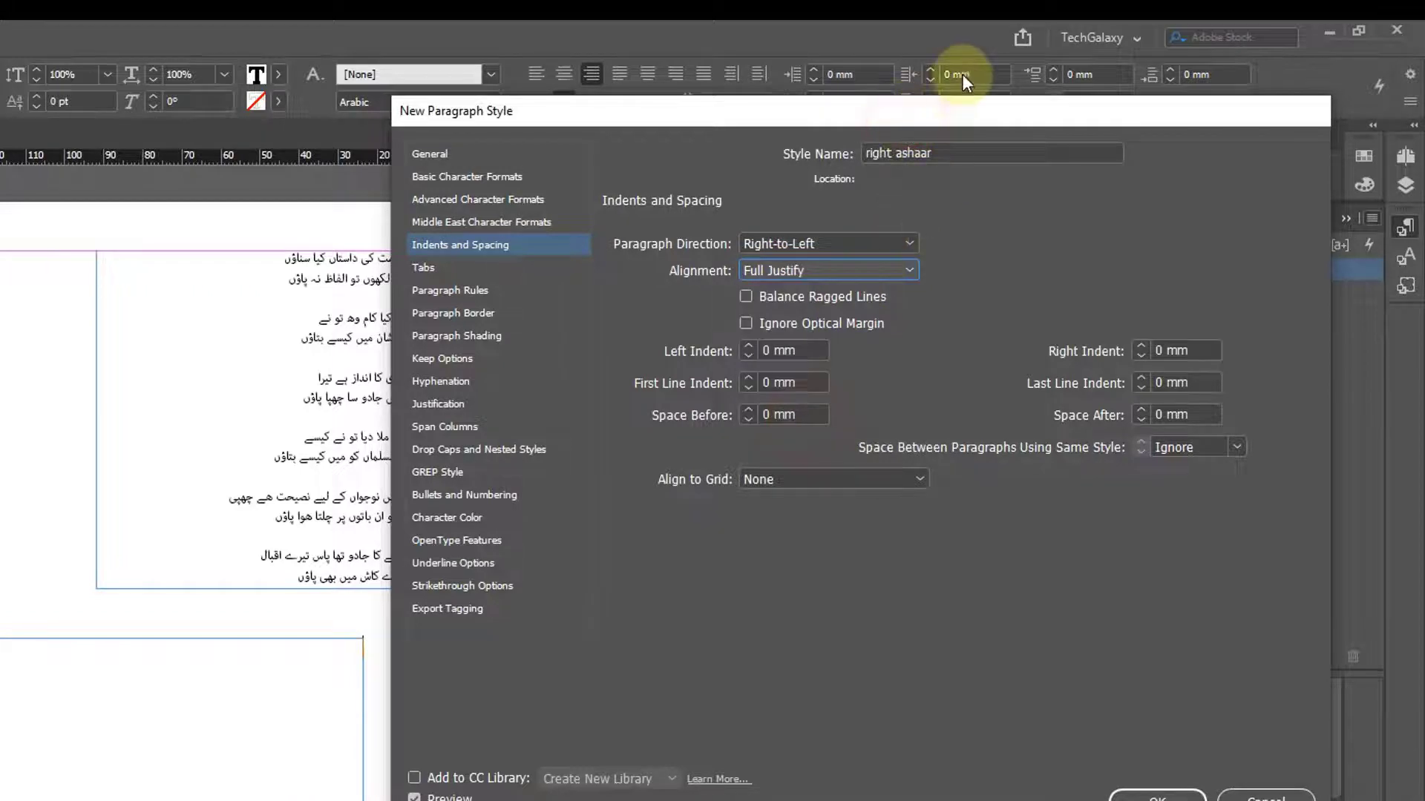
drag(859, 117, 915, 79)
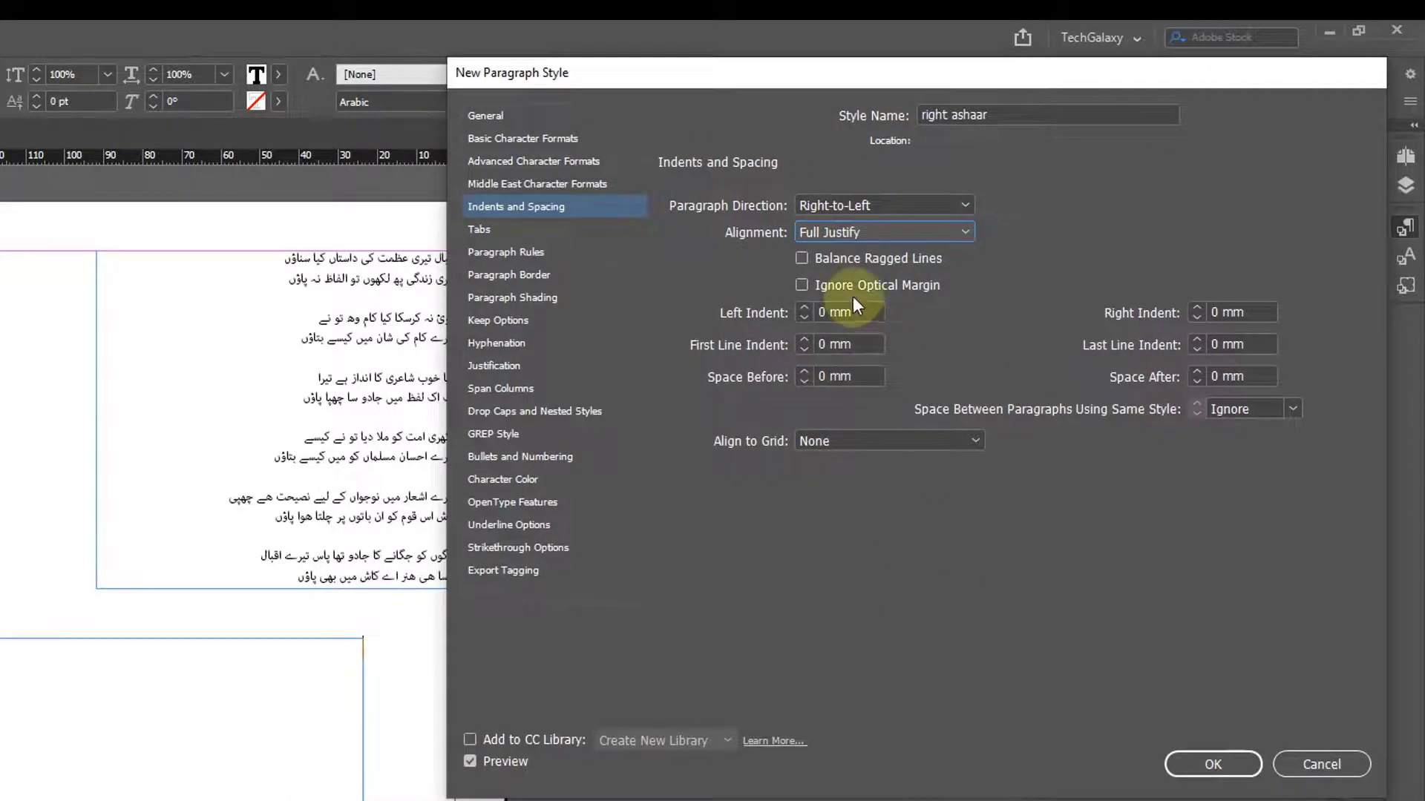
triple_click(870, 313)
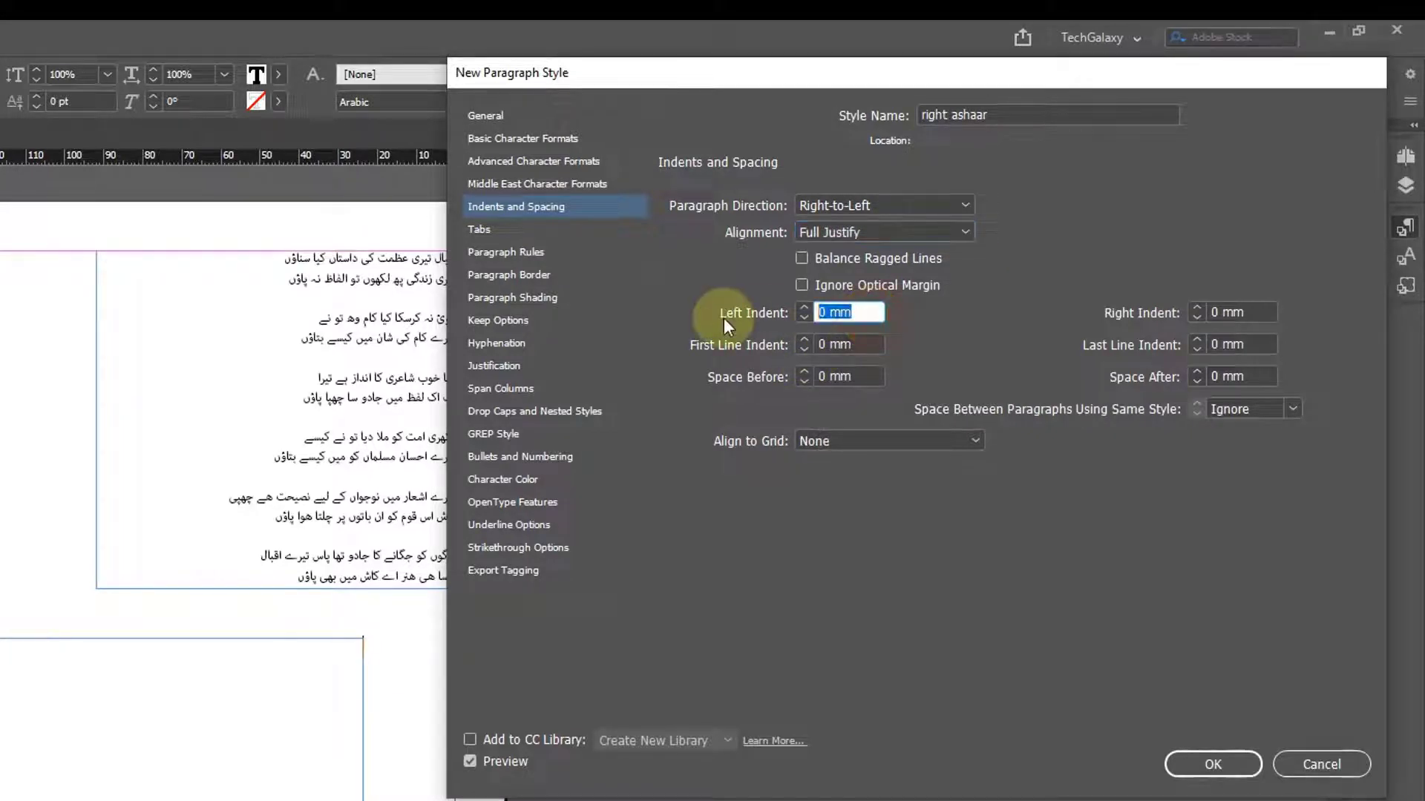
text(50)
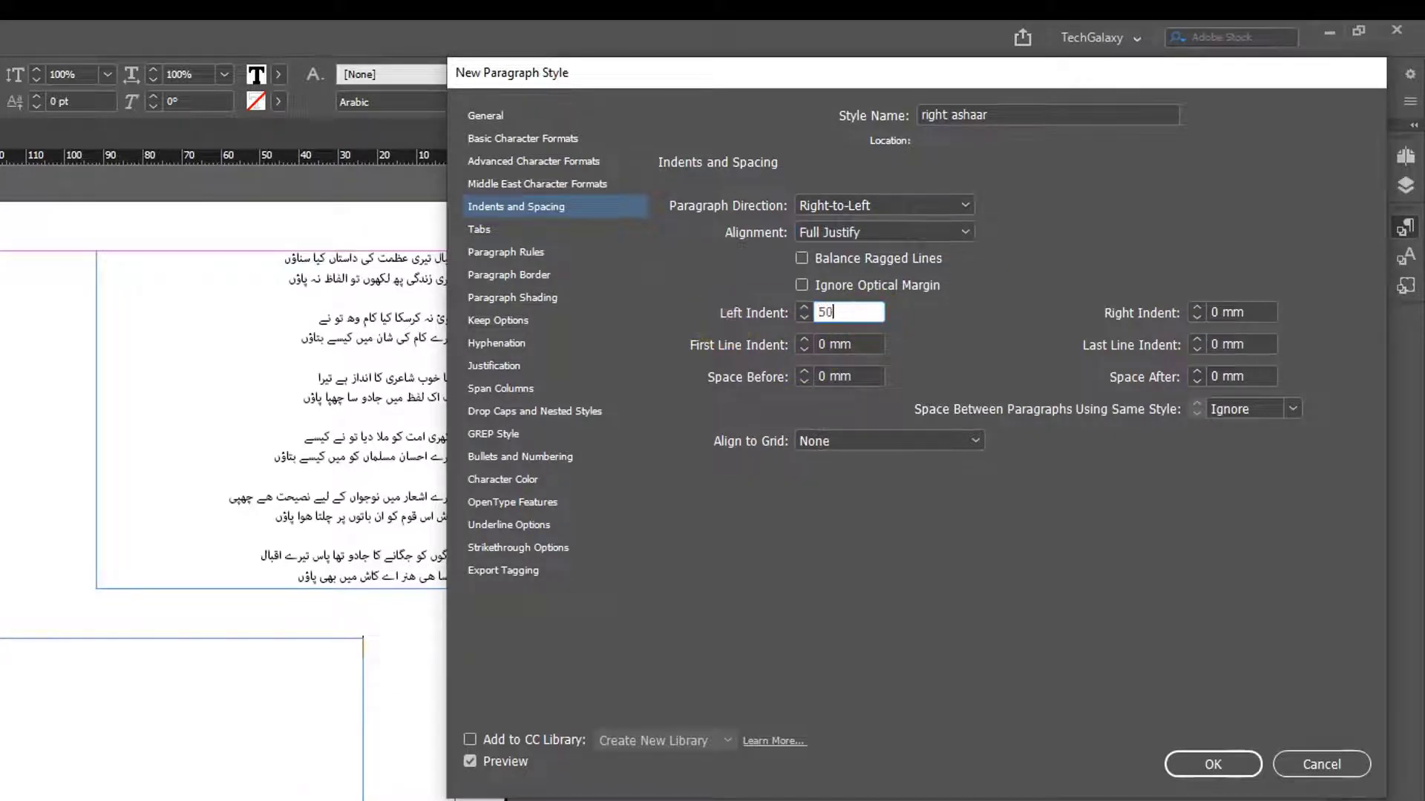
key(Tab)
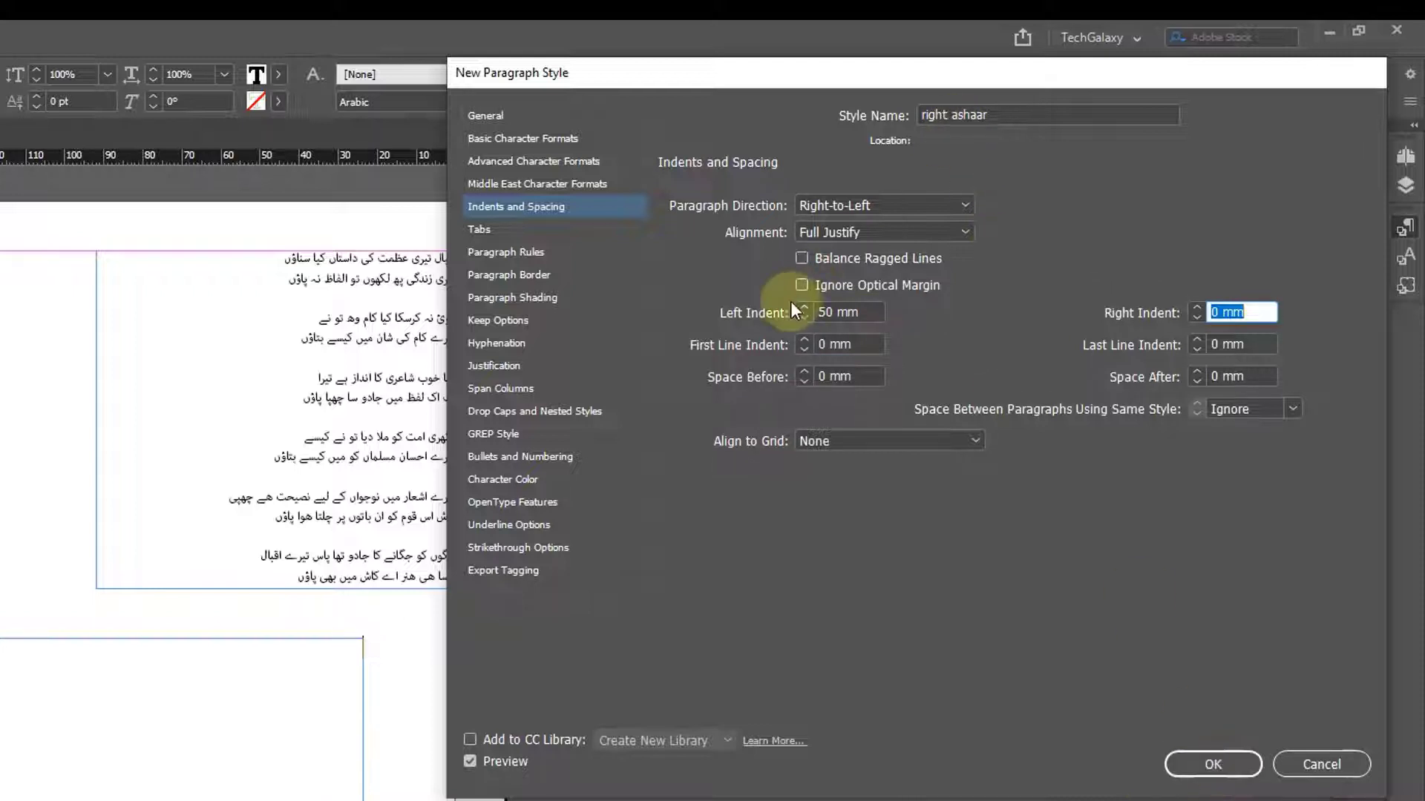
click(1206, 762)
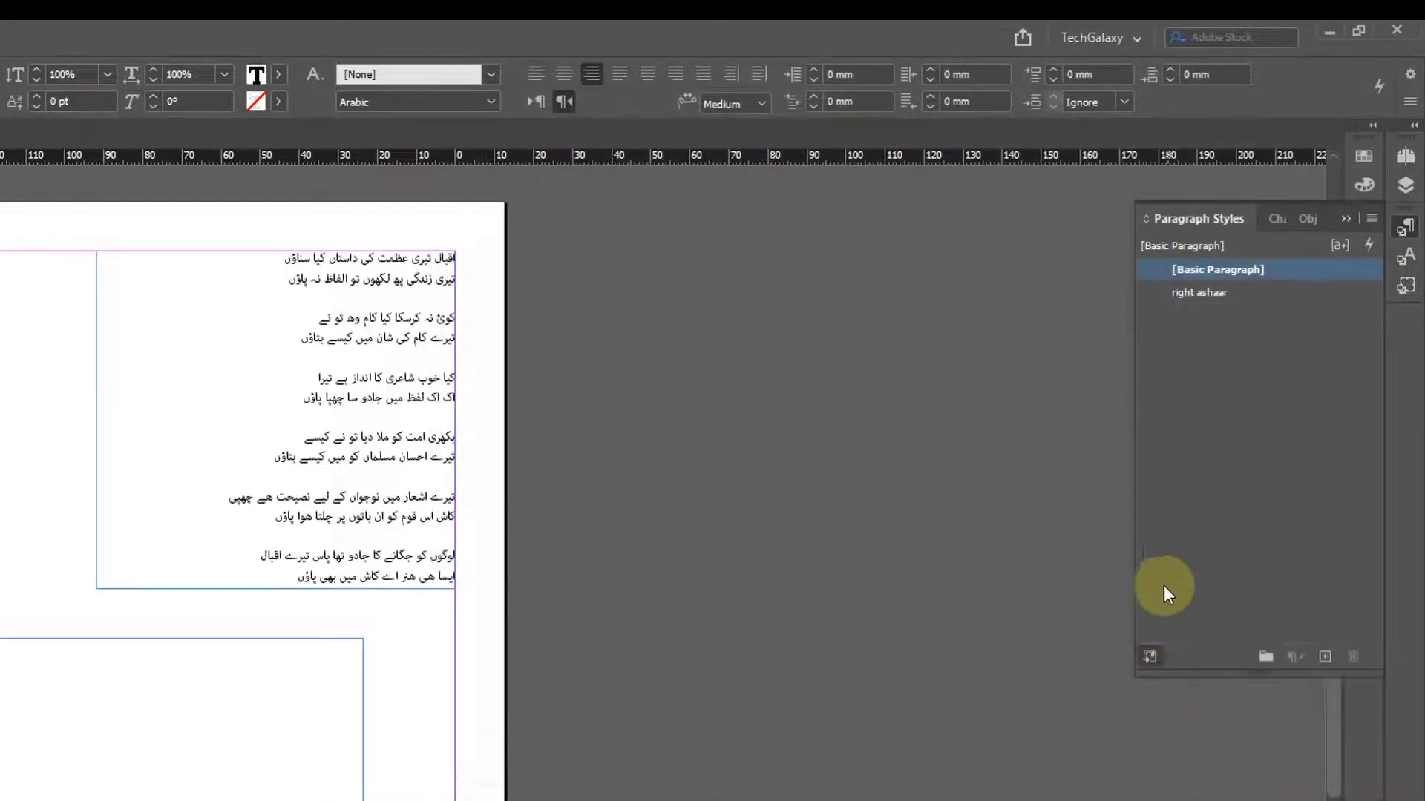
- Duplicate the right ashaar paragraph style under the name left ashaar
click(1245, 357)
right_click(1202, 293)
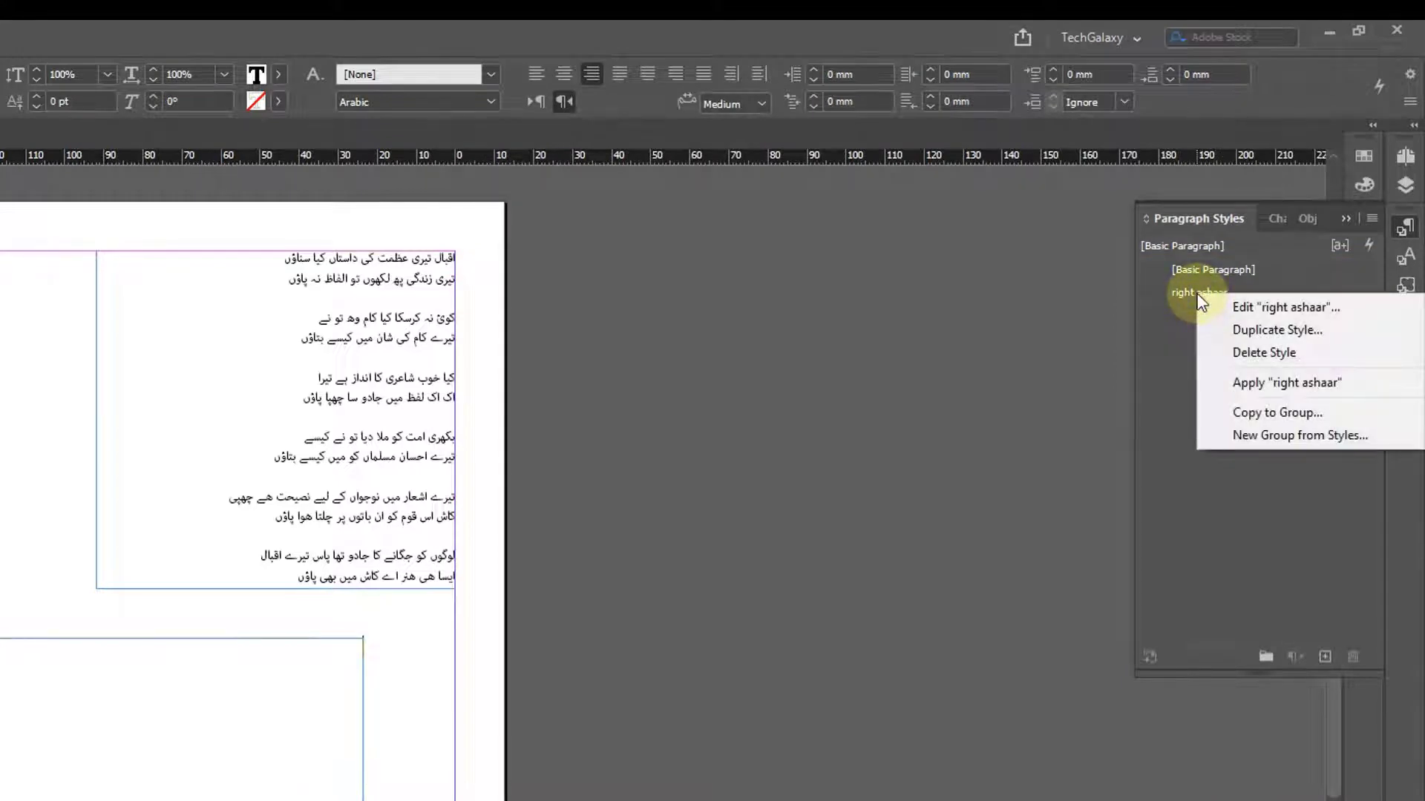
click(1244, 330)
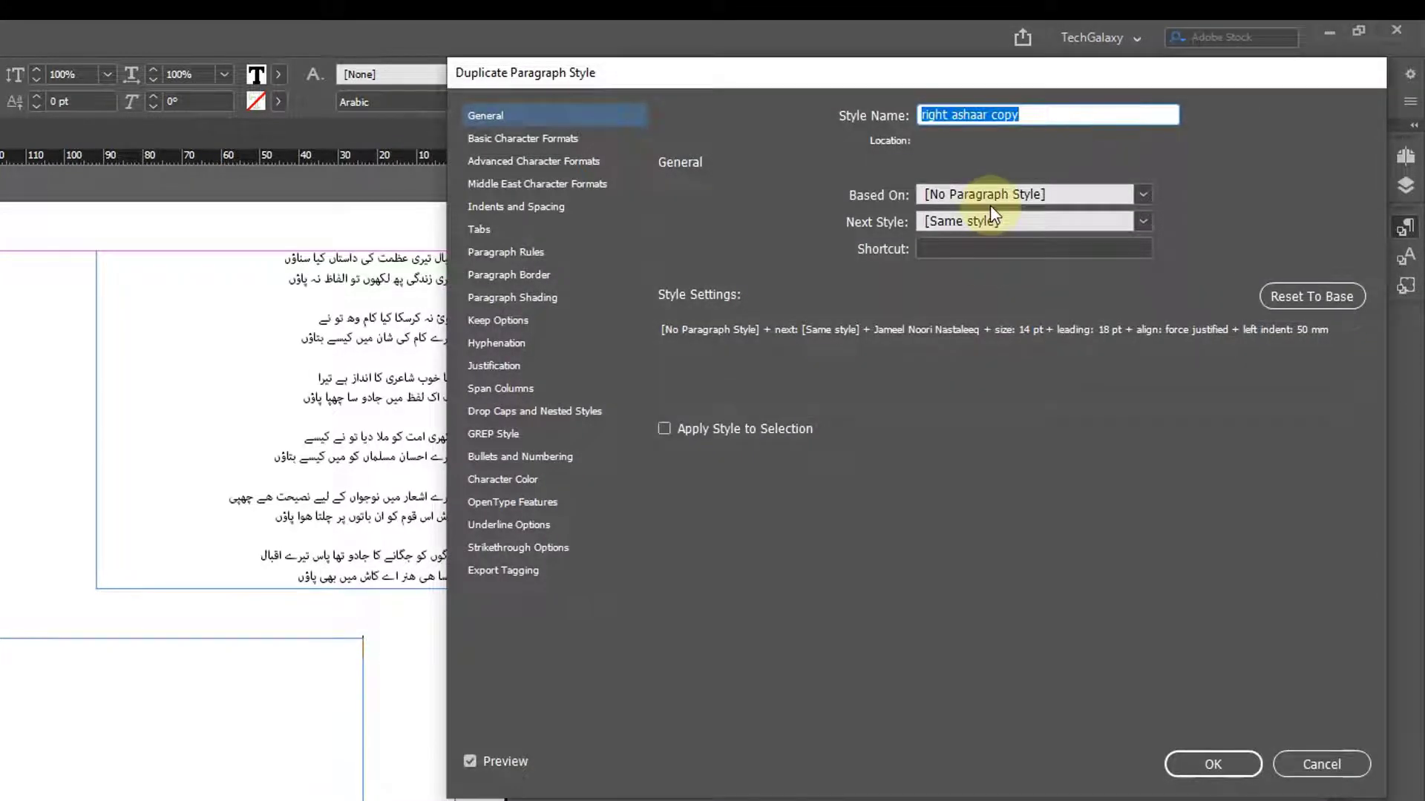
text(left ashaar)
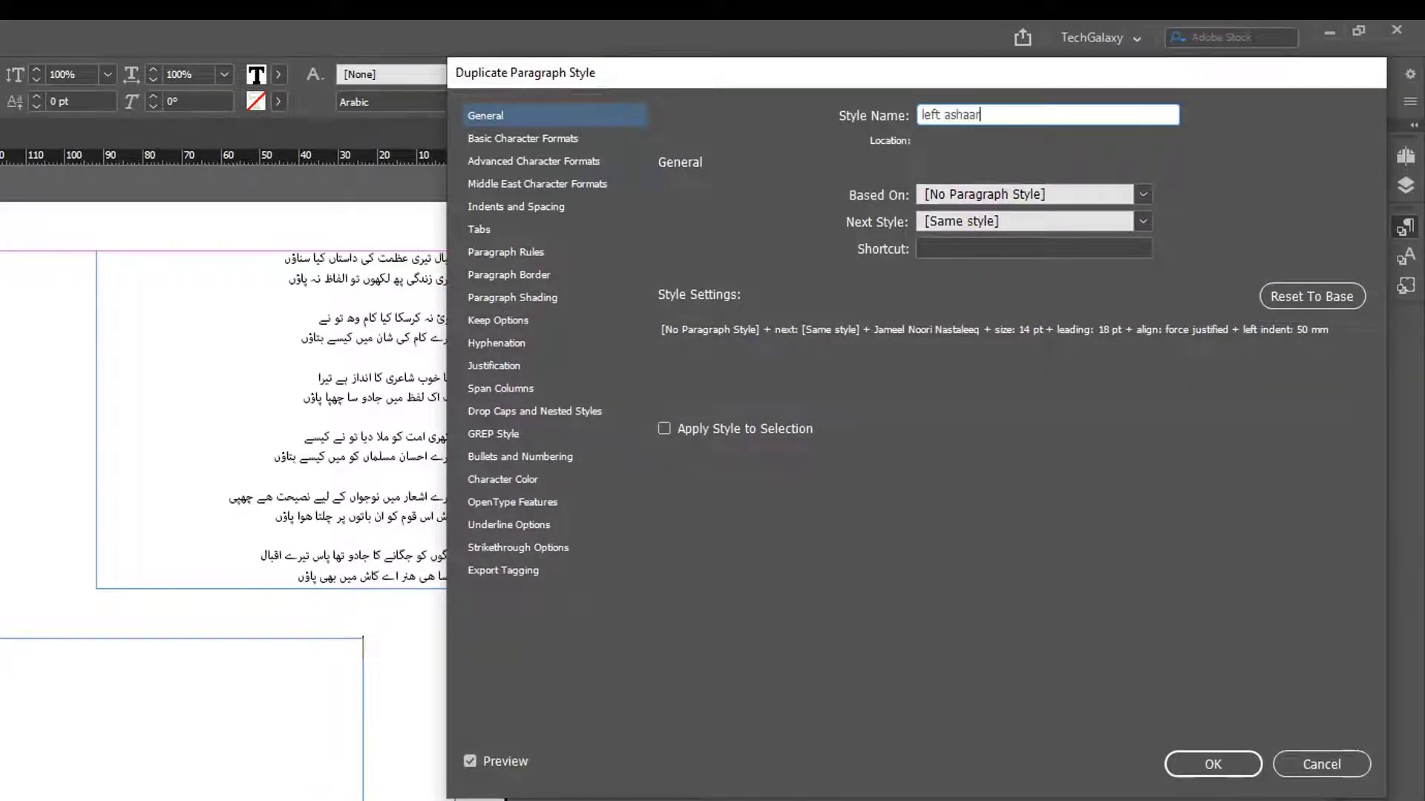
- Set the left ashaar style's left indent to 0 mm and right indent to 50 mm, and save the style
click(528, 206)
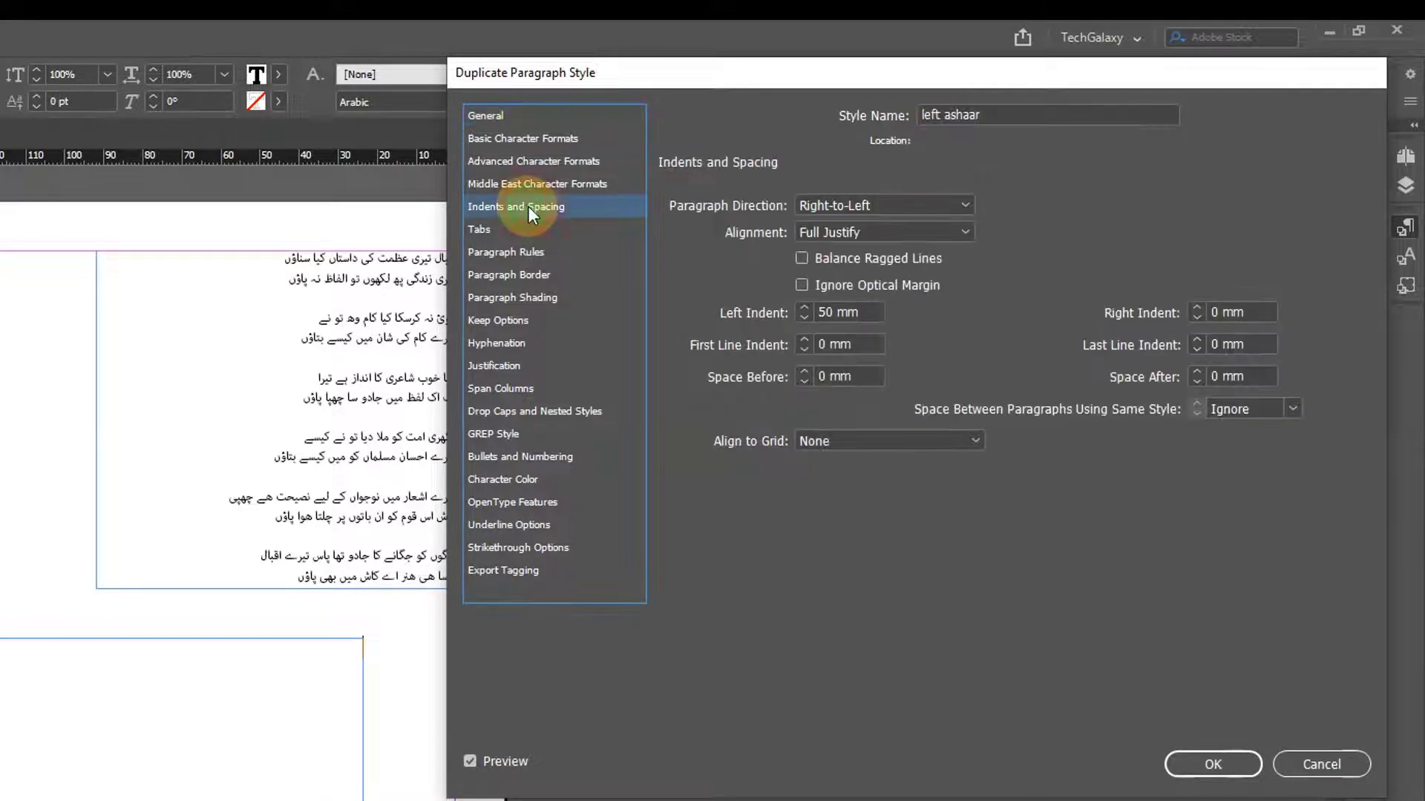
triple_click(864, 315)
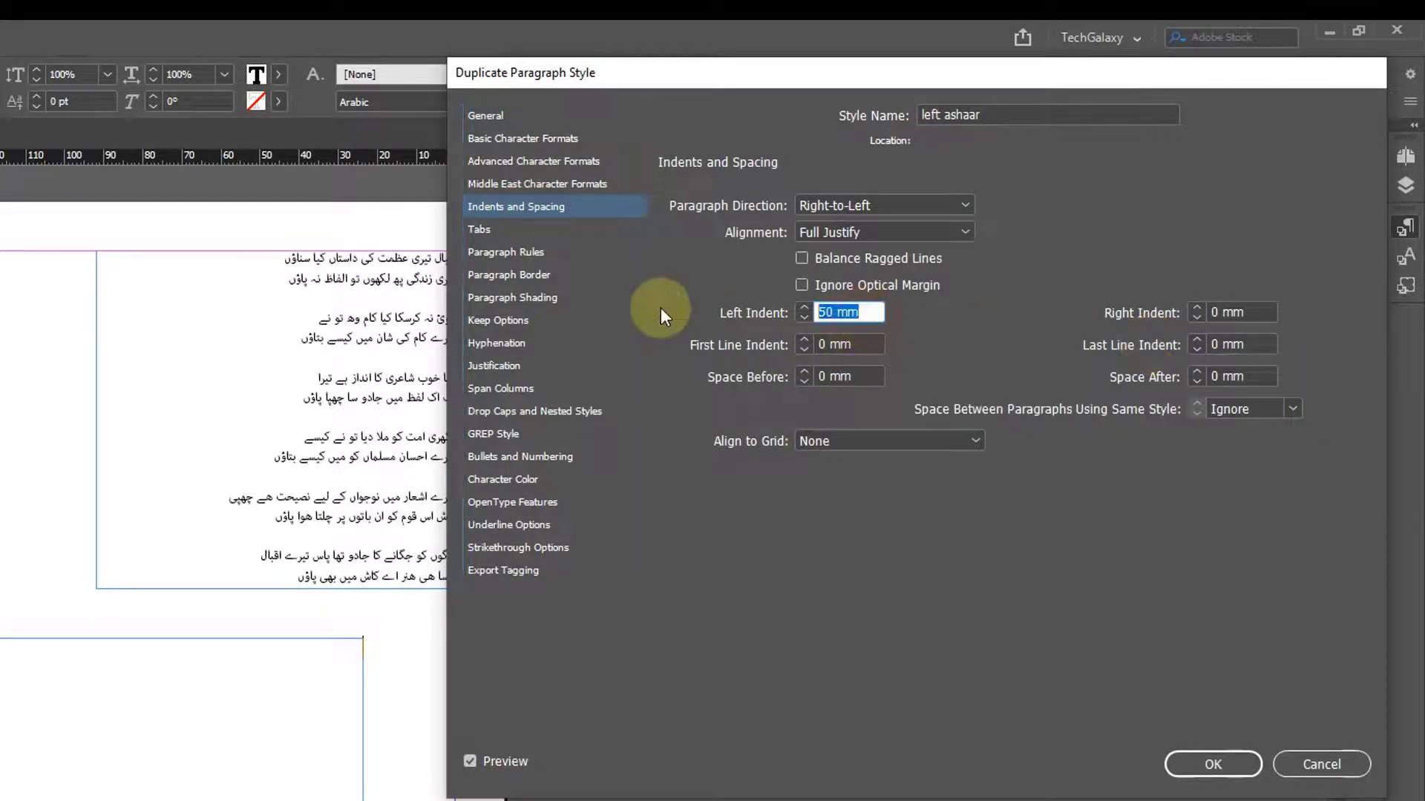
text(0)
triple_click(1256, 317)
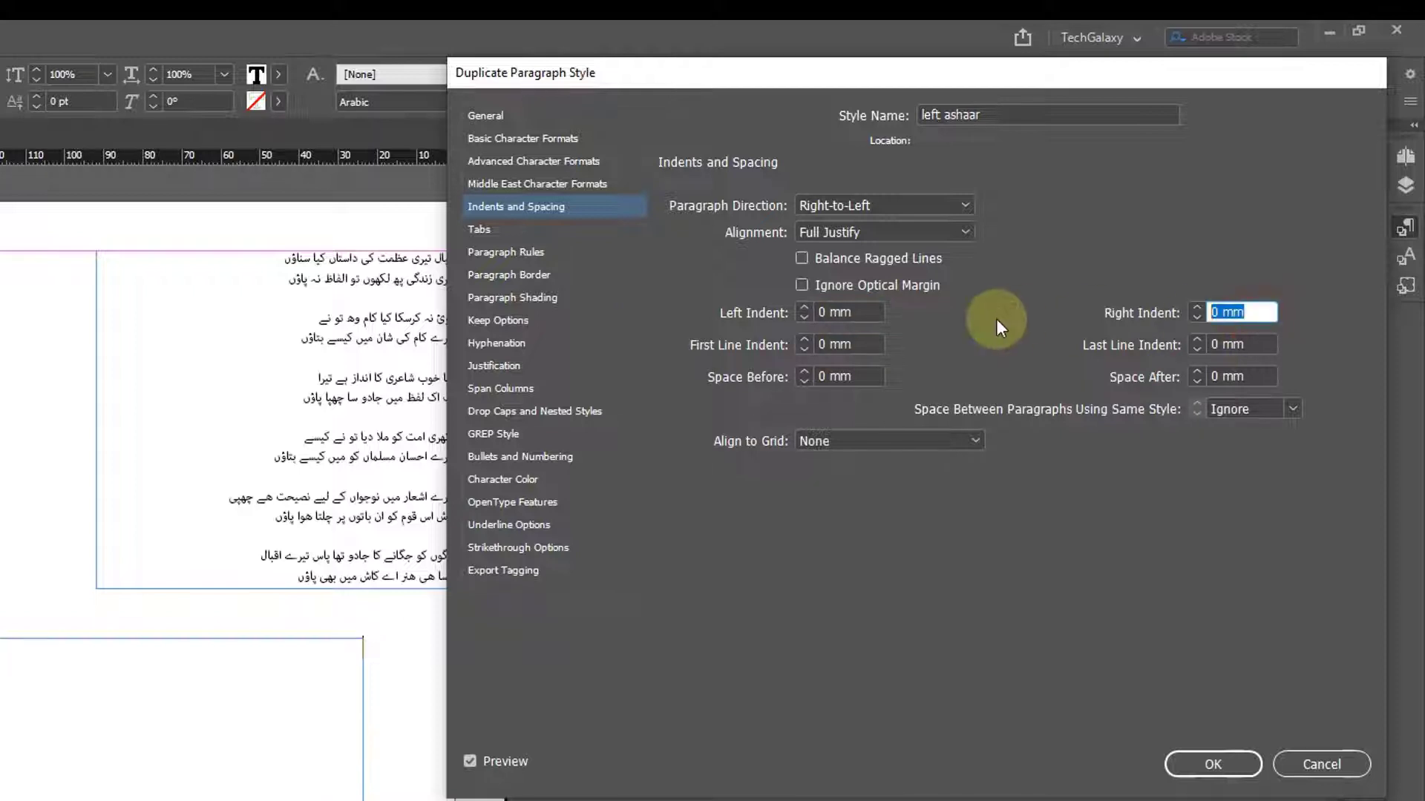
text(6)
key(BackSpace)
text(50)
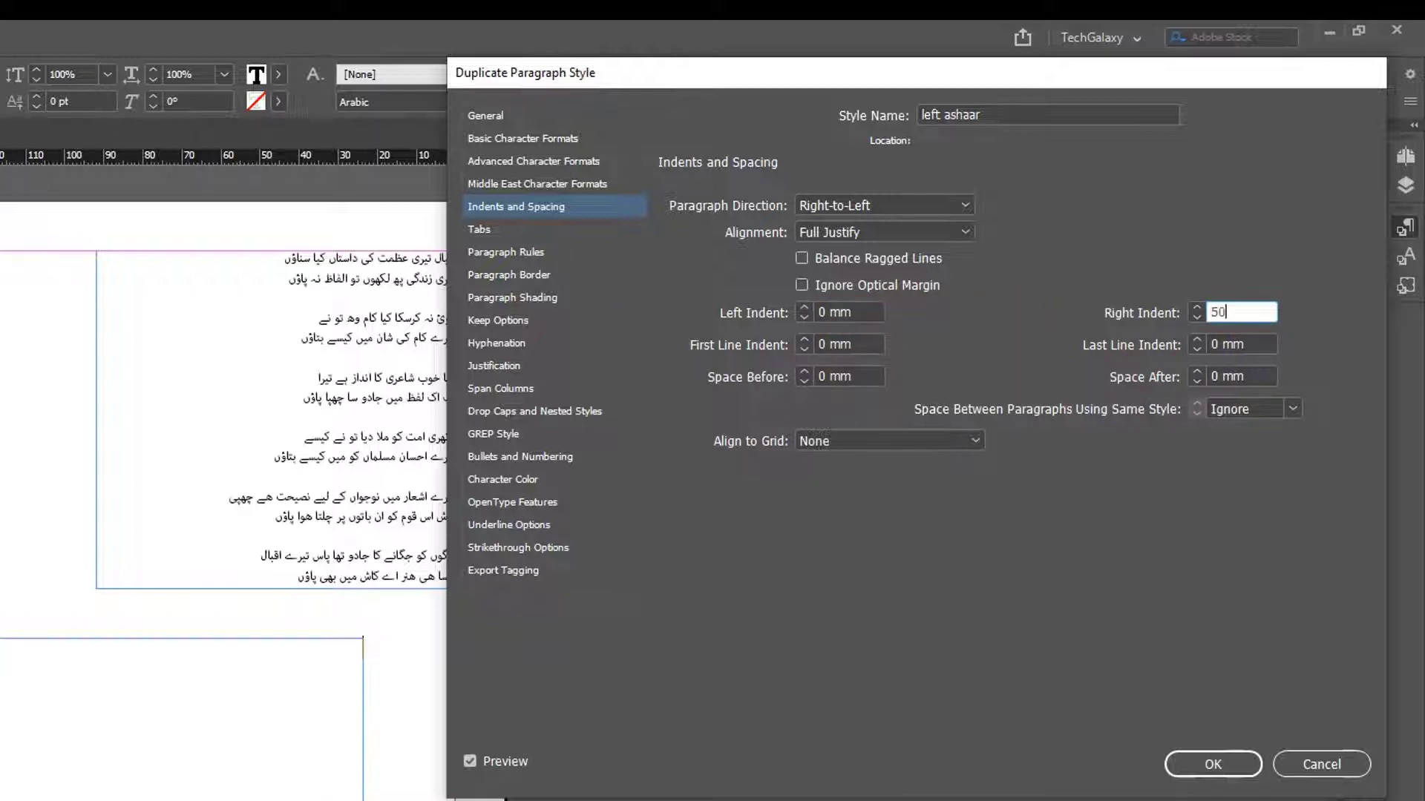
key(Tab)
click(1197, 763)
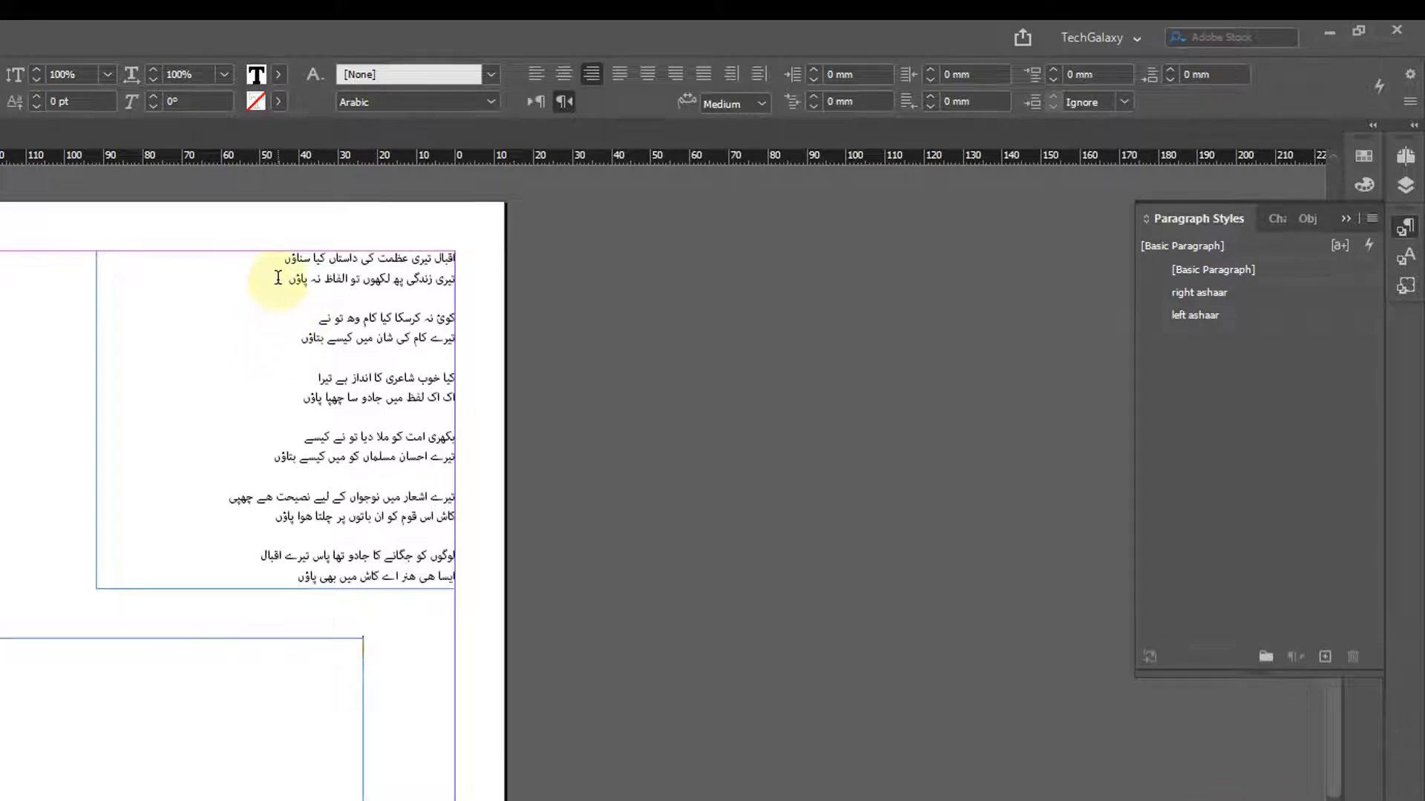
- Copy the first couplet of the original poem into the new text frame below it
drag(275, 259, 525, 270)
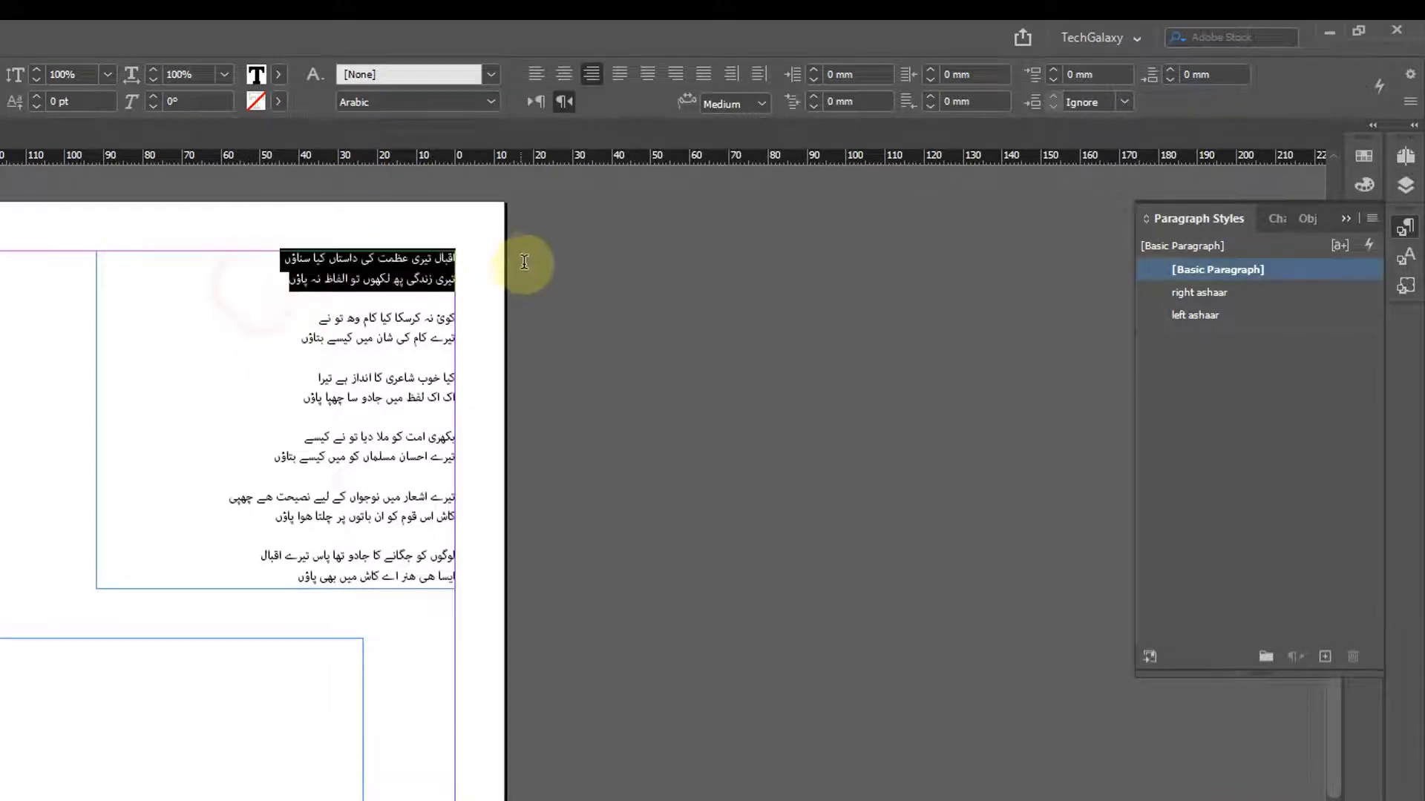
key(ctrl+c)
click(318, 677)
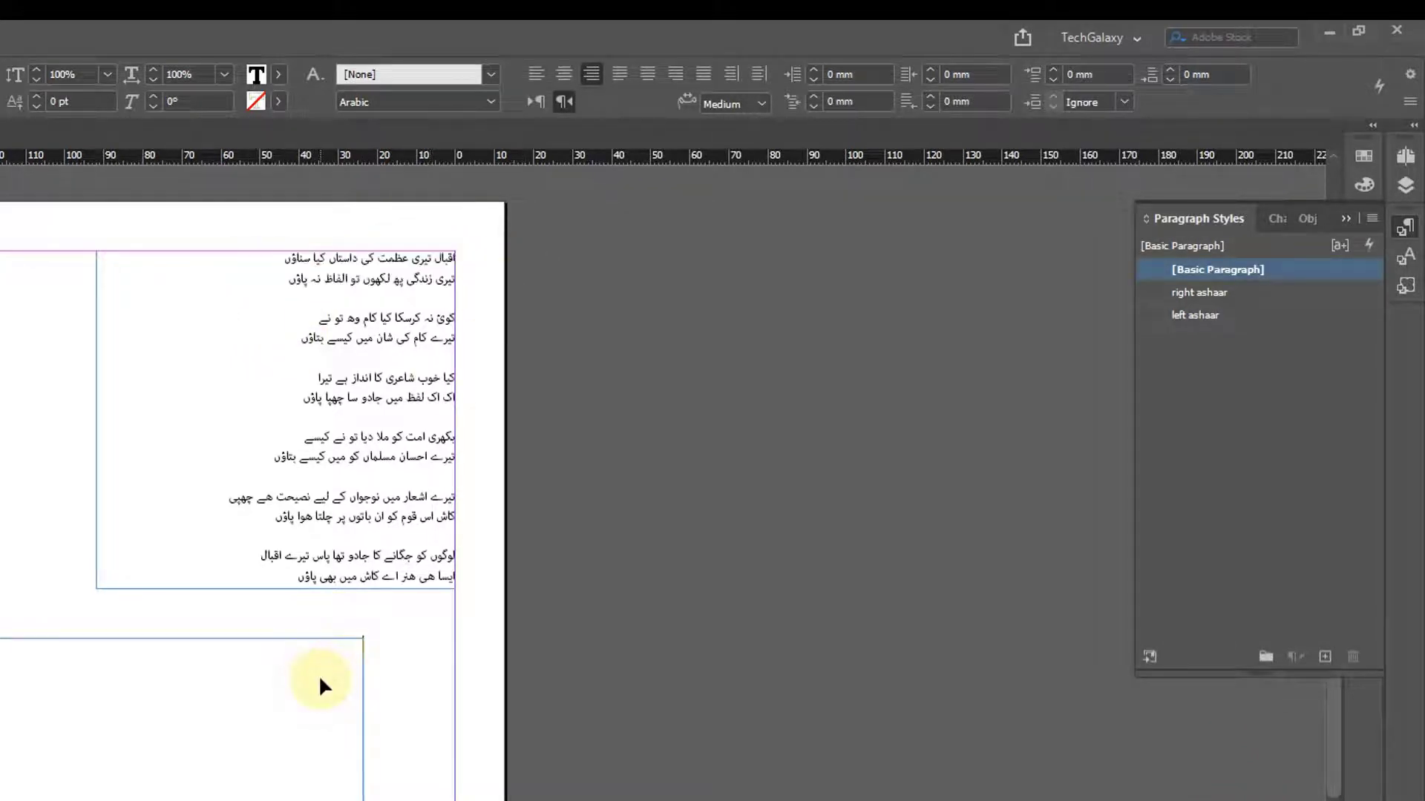
key(ctrl+v)
drag(197, 668, 499, 595)
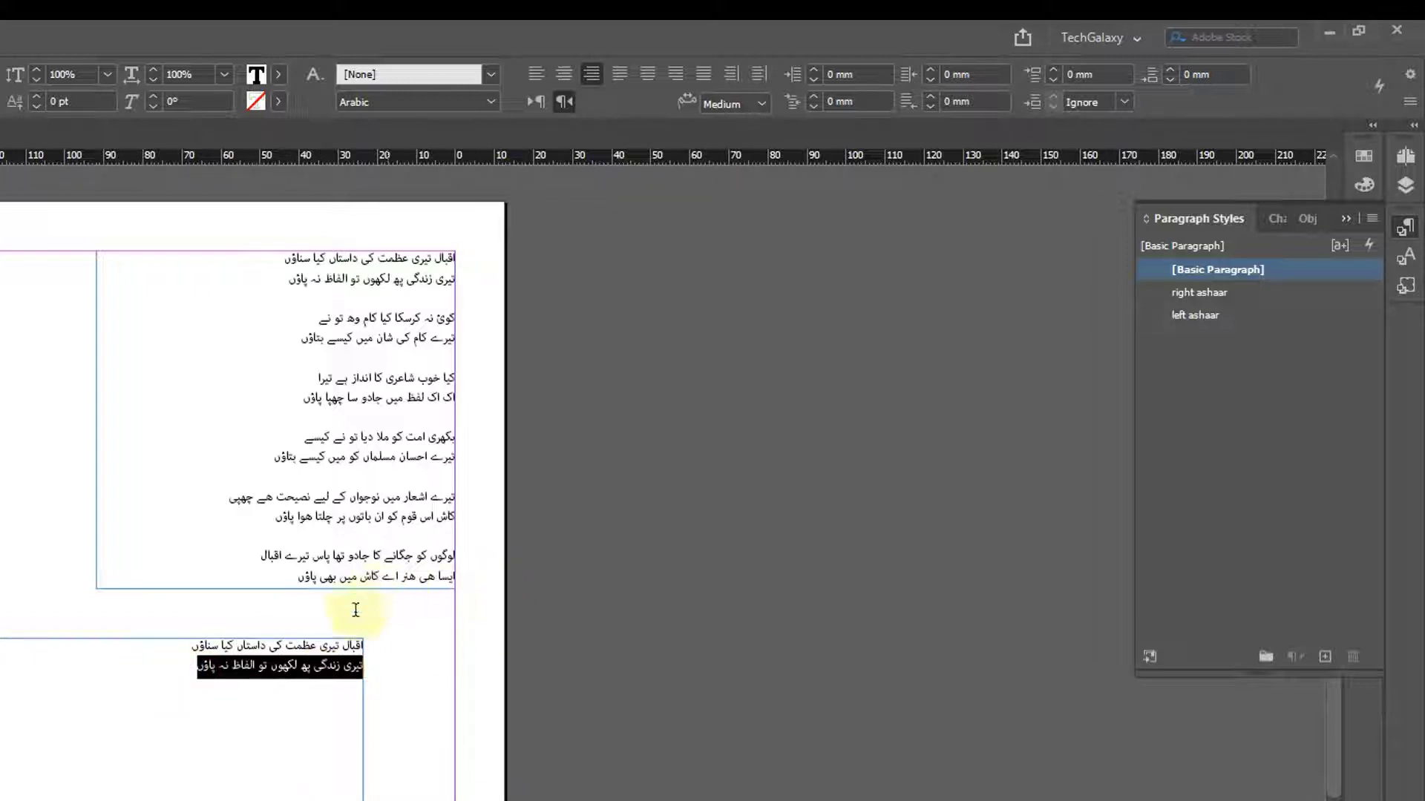
click(299, 662)
- Copy the poem's second couplet into the new frame, separated from the first couplet by a blank line
drag(288, 335, 470, 314)
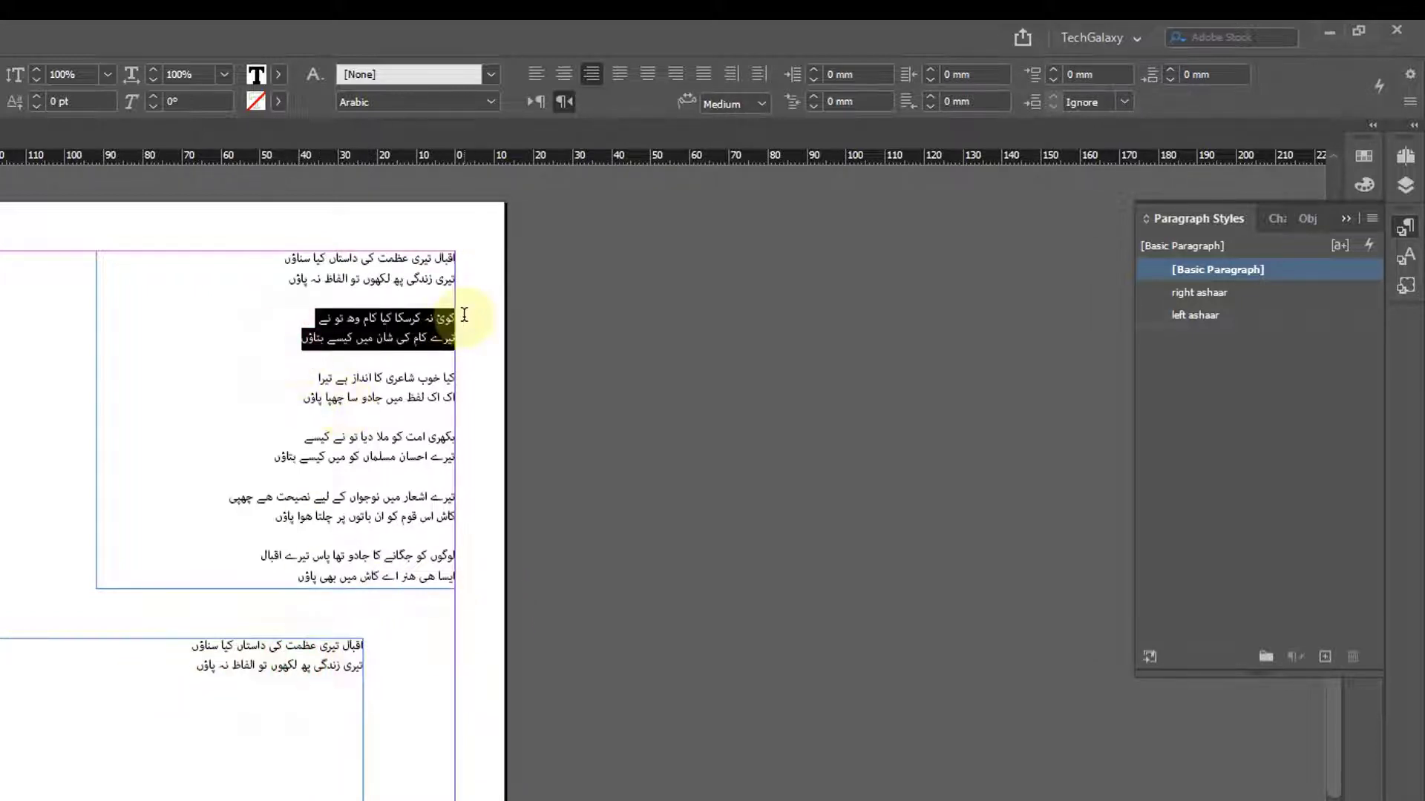
click(156, 669)
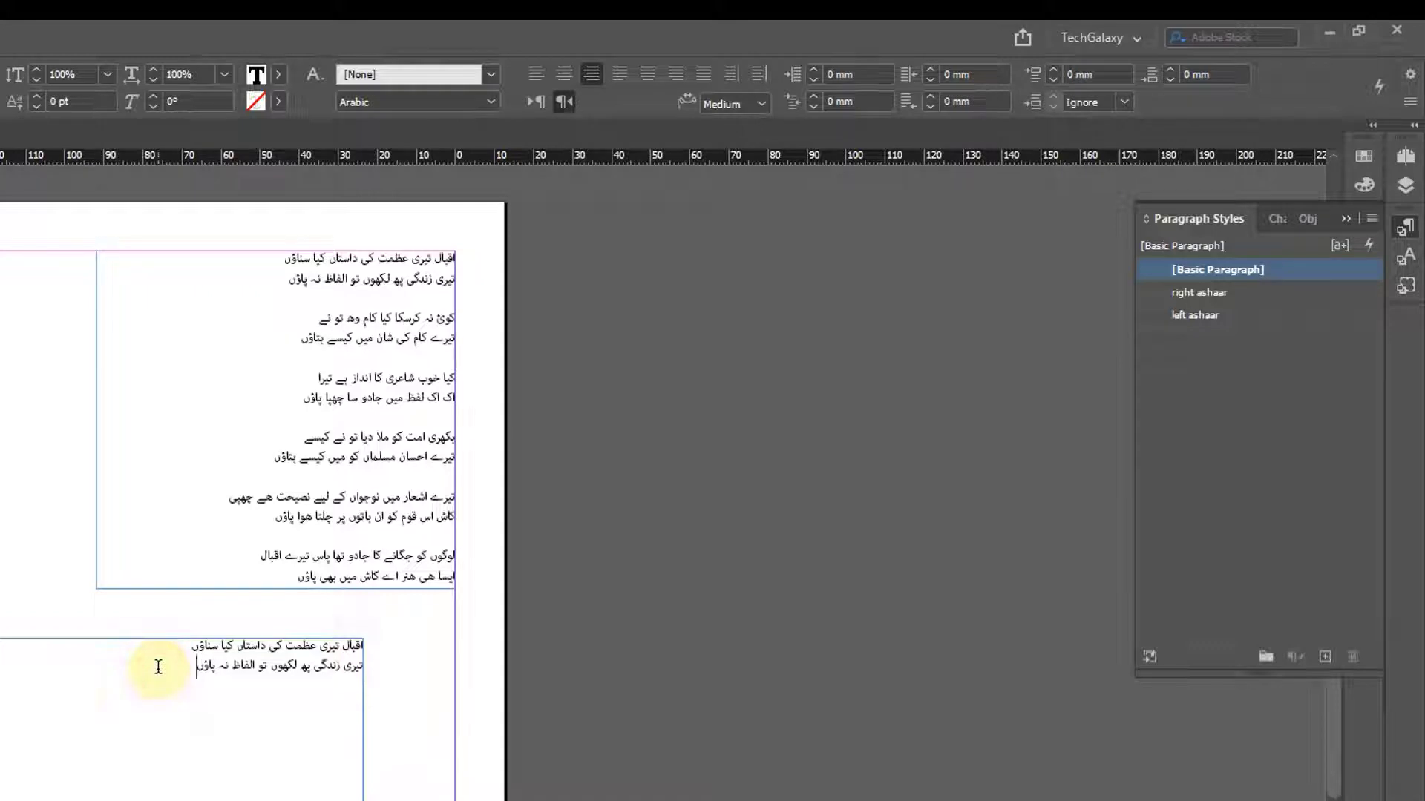
key(ctrl+v)
key(Escape)
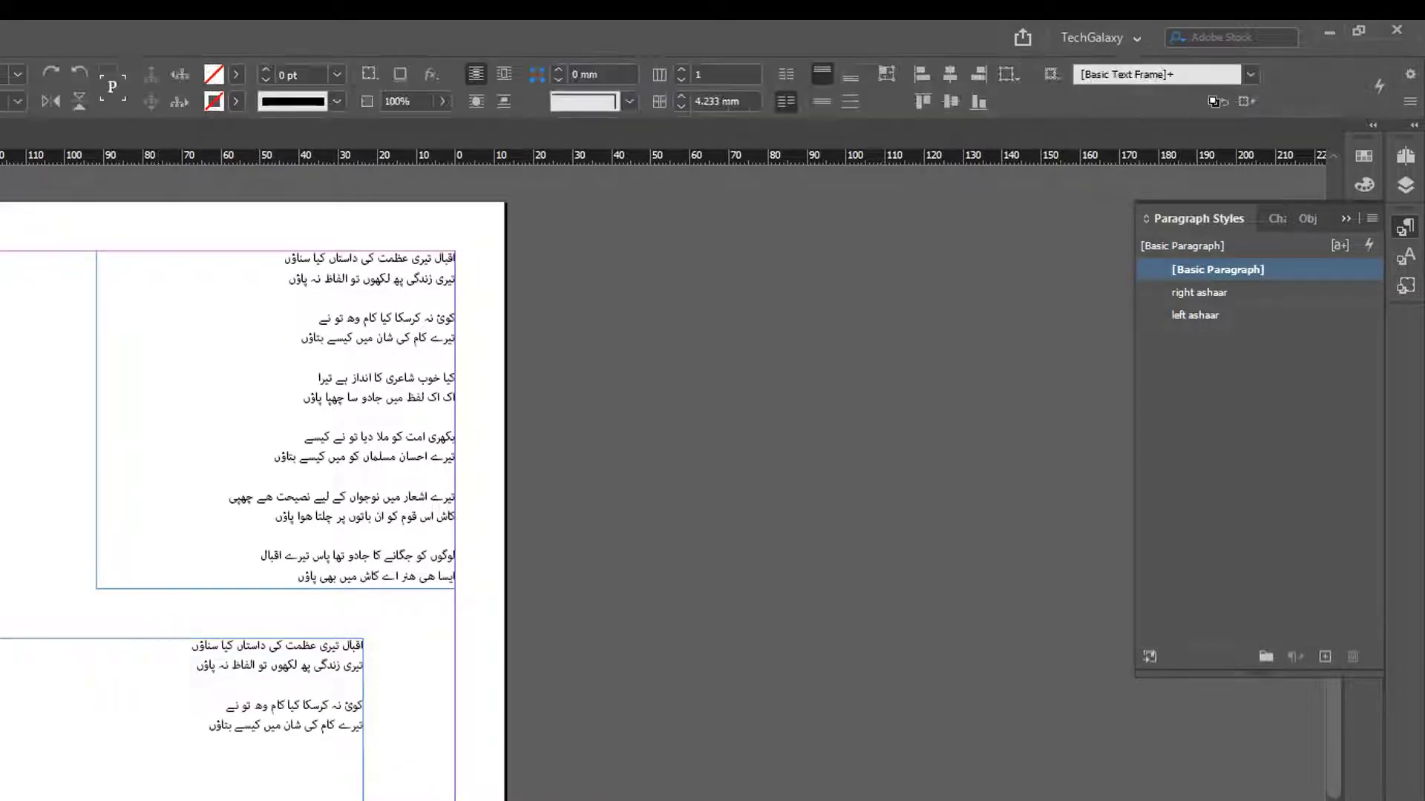
- Apply the right ashaar paragraph style to both lines of the first couplet in the new frame
mouse_move(0, 601)
mouse_down()
mouse_move(295, 800)
mouse_move(510, 800)
mouse_up()
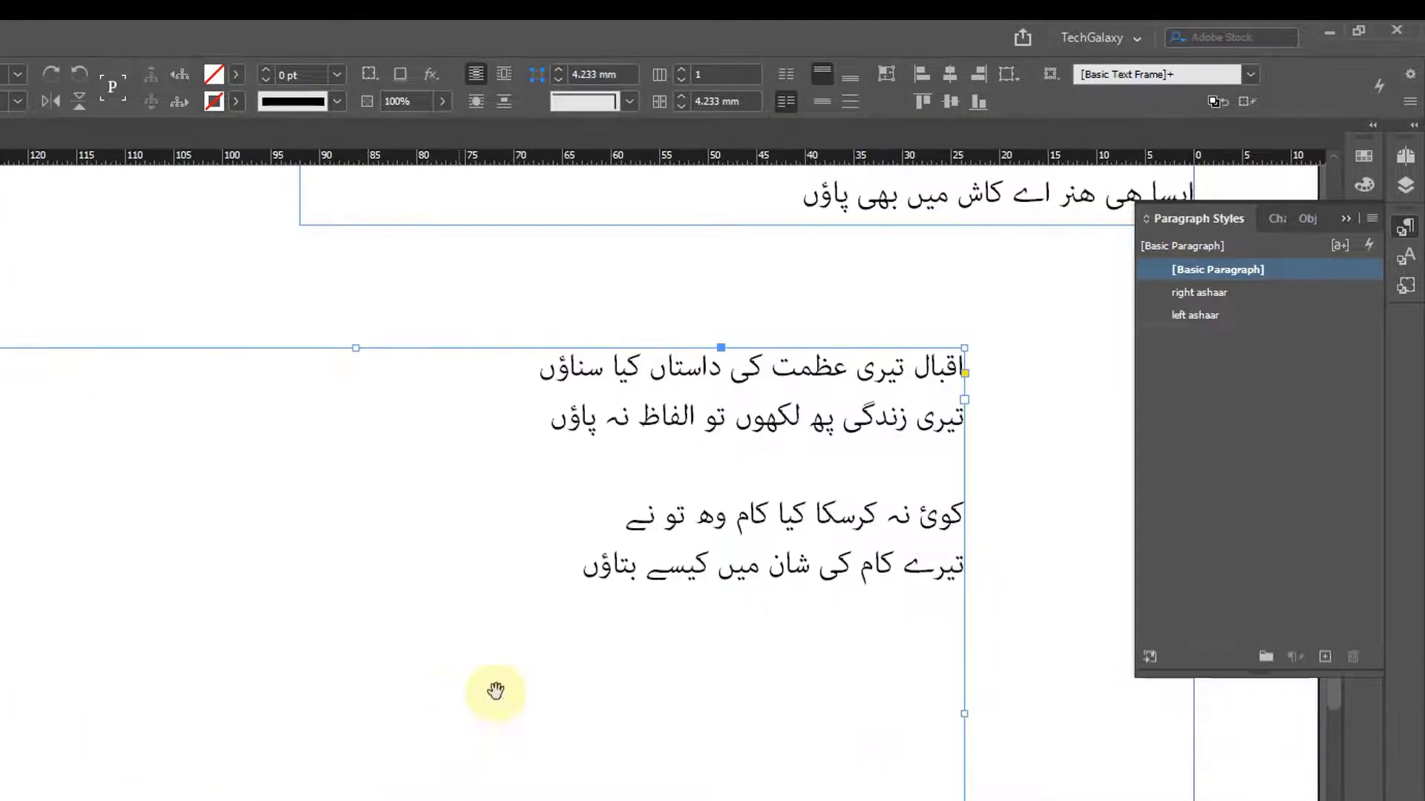
drag(819, 609, 727, 598)
double_click(407, 371)
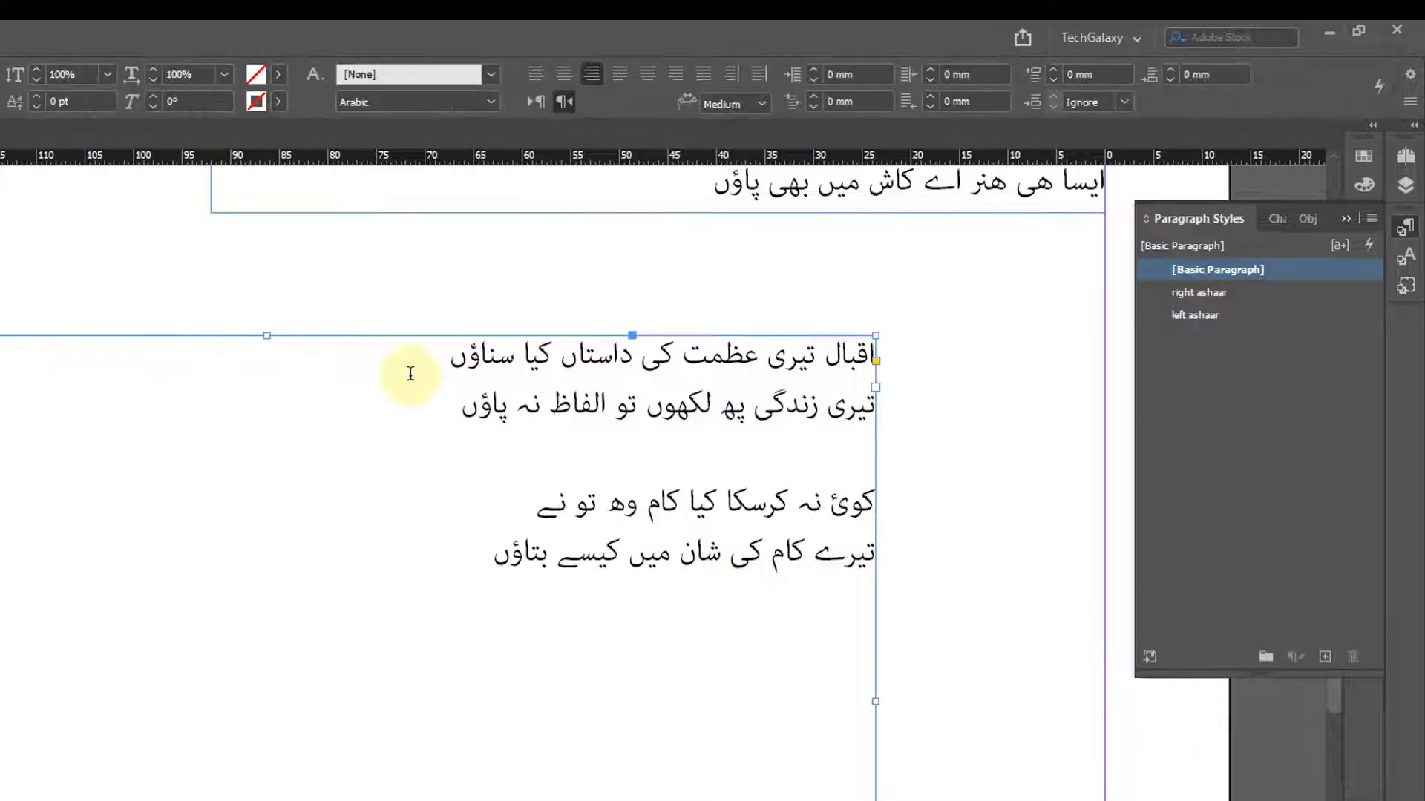
drag(407, 372, 965, 364)
click(1235, 295)
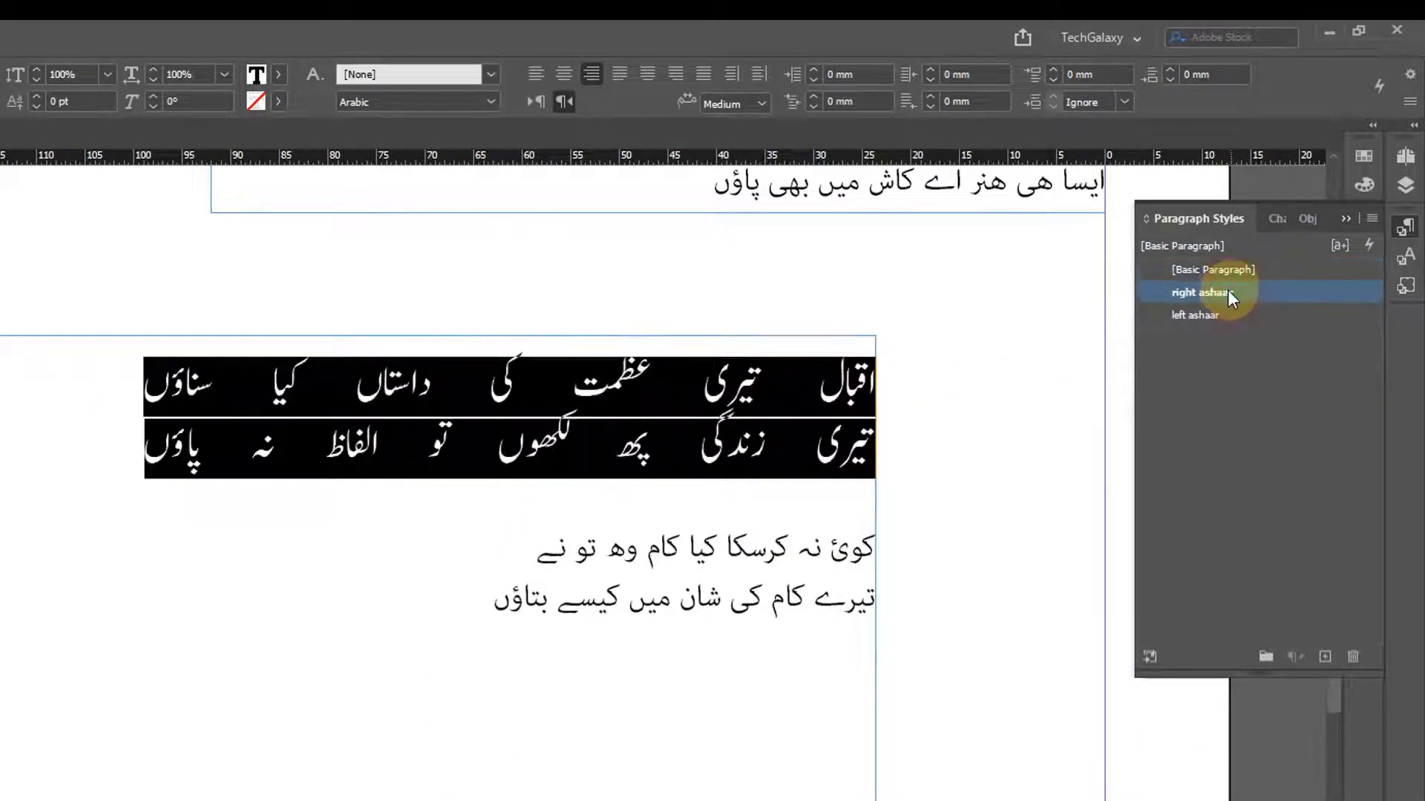
click(454, 405)
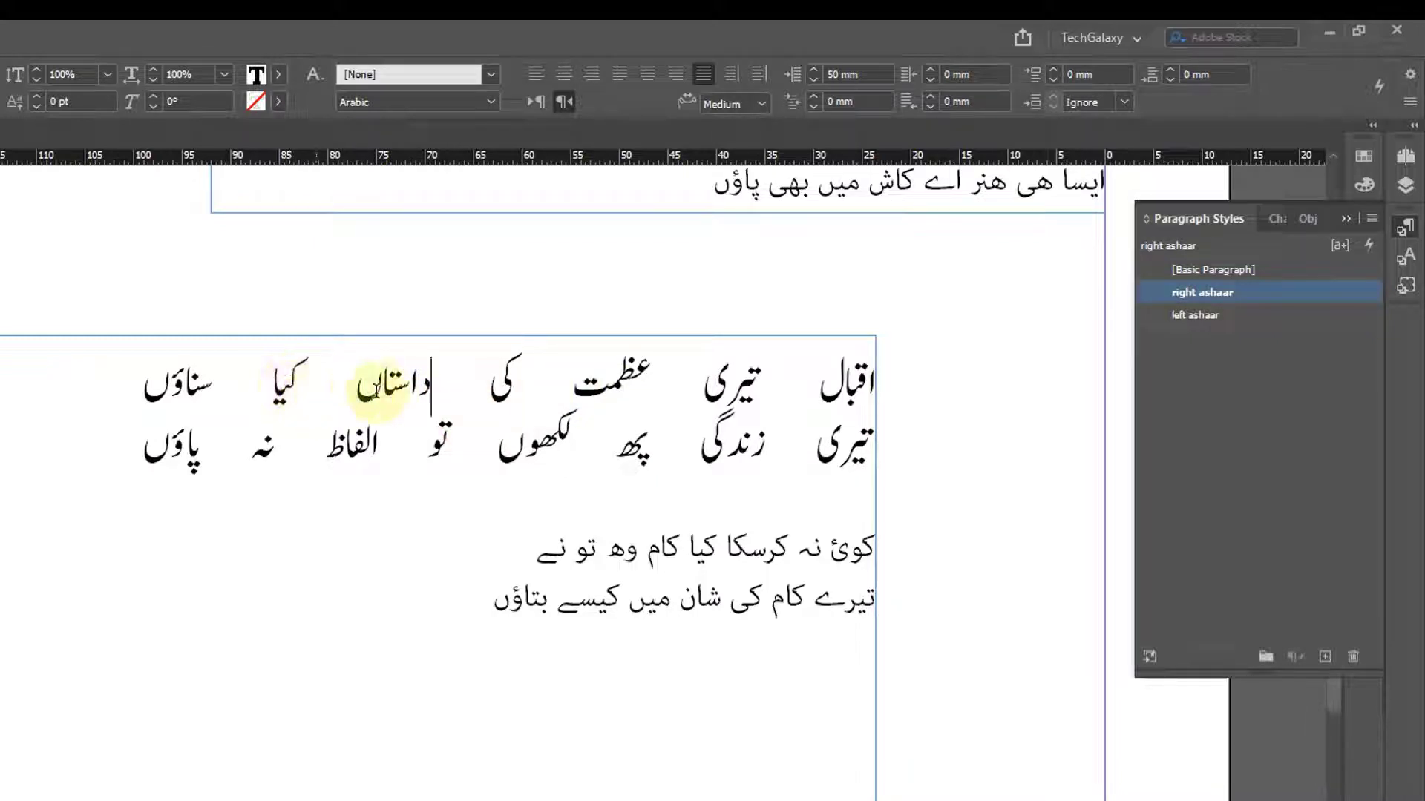
- Edit the right ashaar style to use a 70 mm left indent and save the change
right_click(1213, 304)
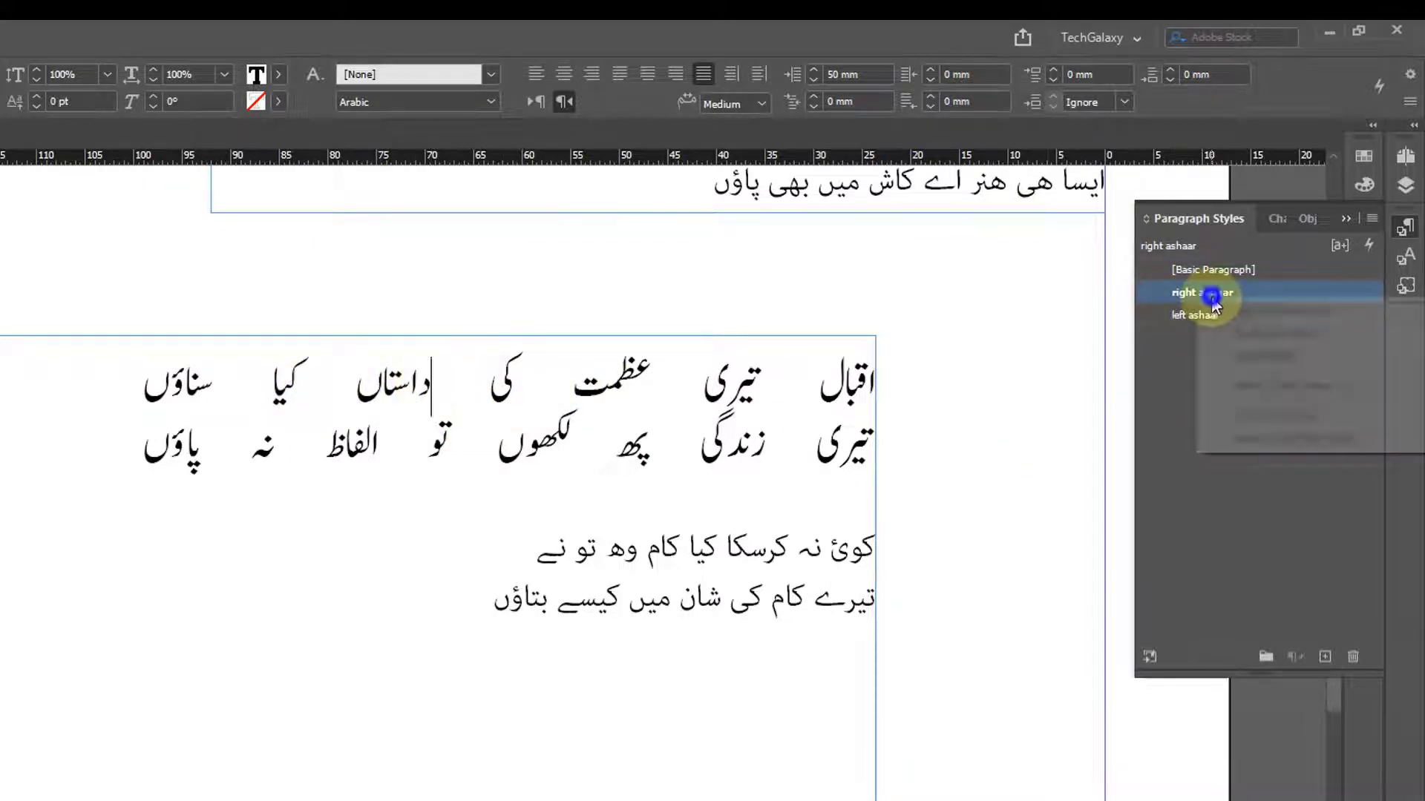
click(1226, 300)
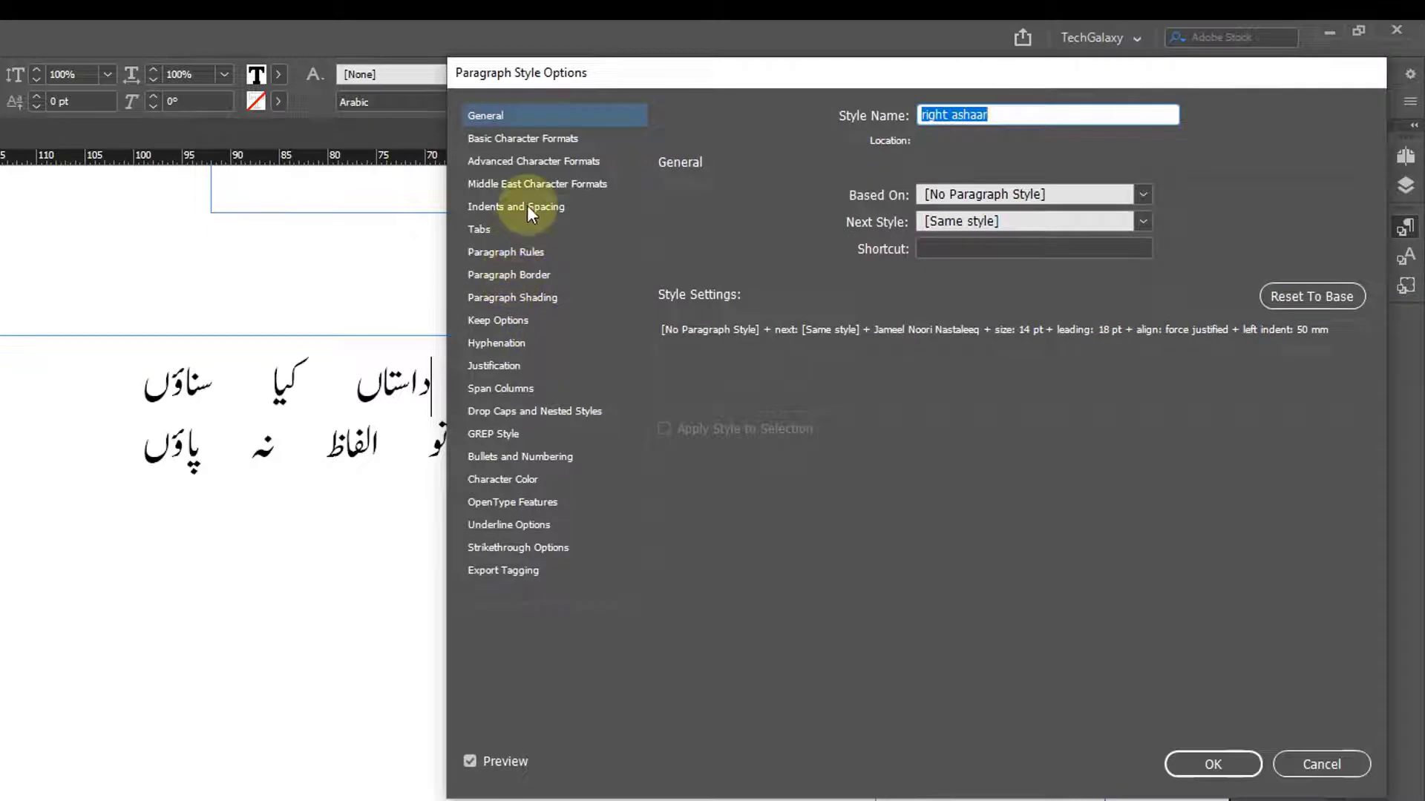
click(527, 207)
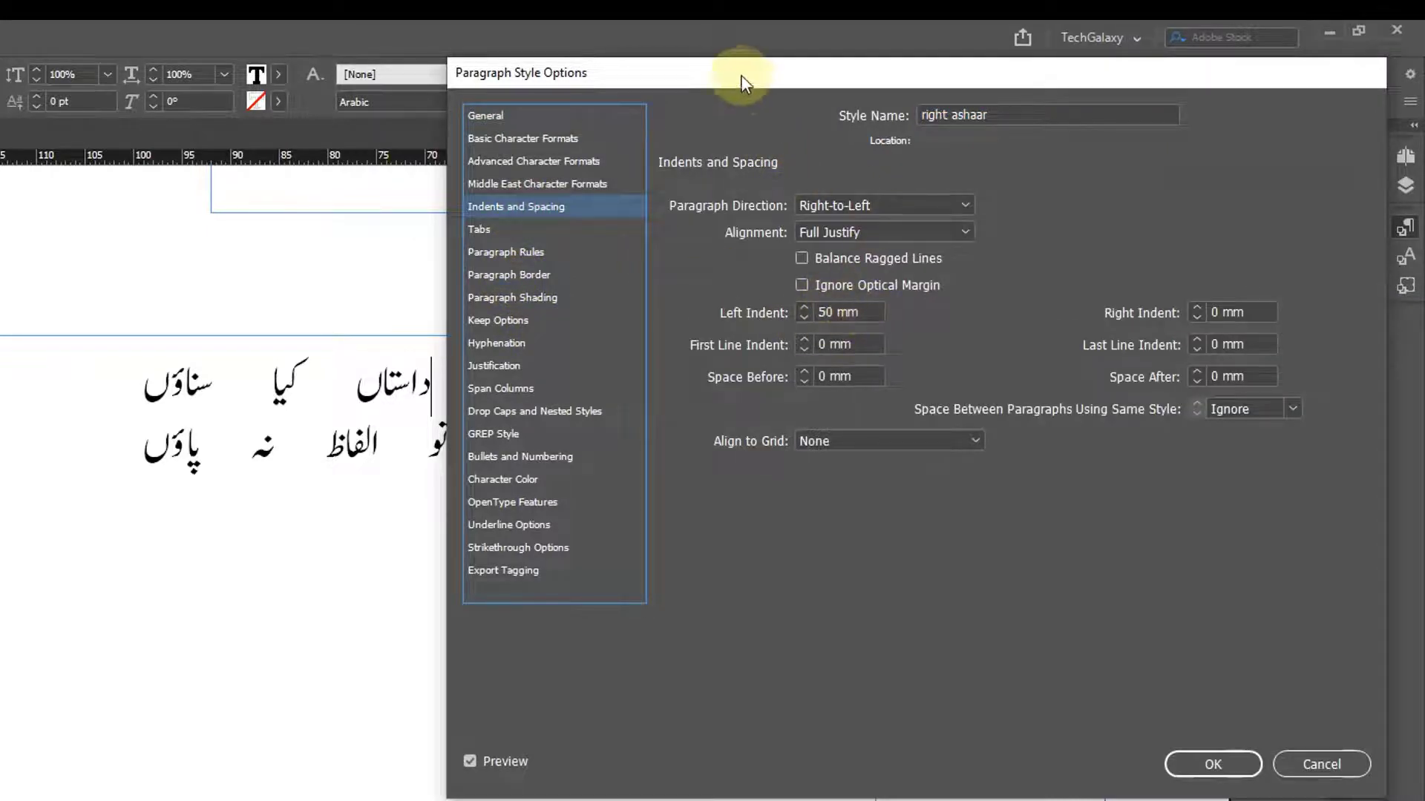
drag(745, 81, 1039, 116)
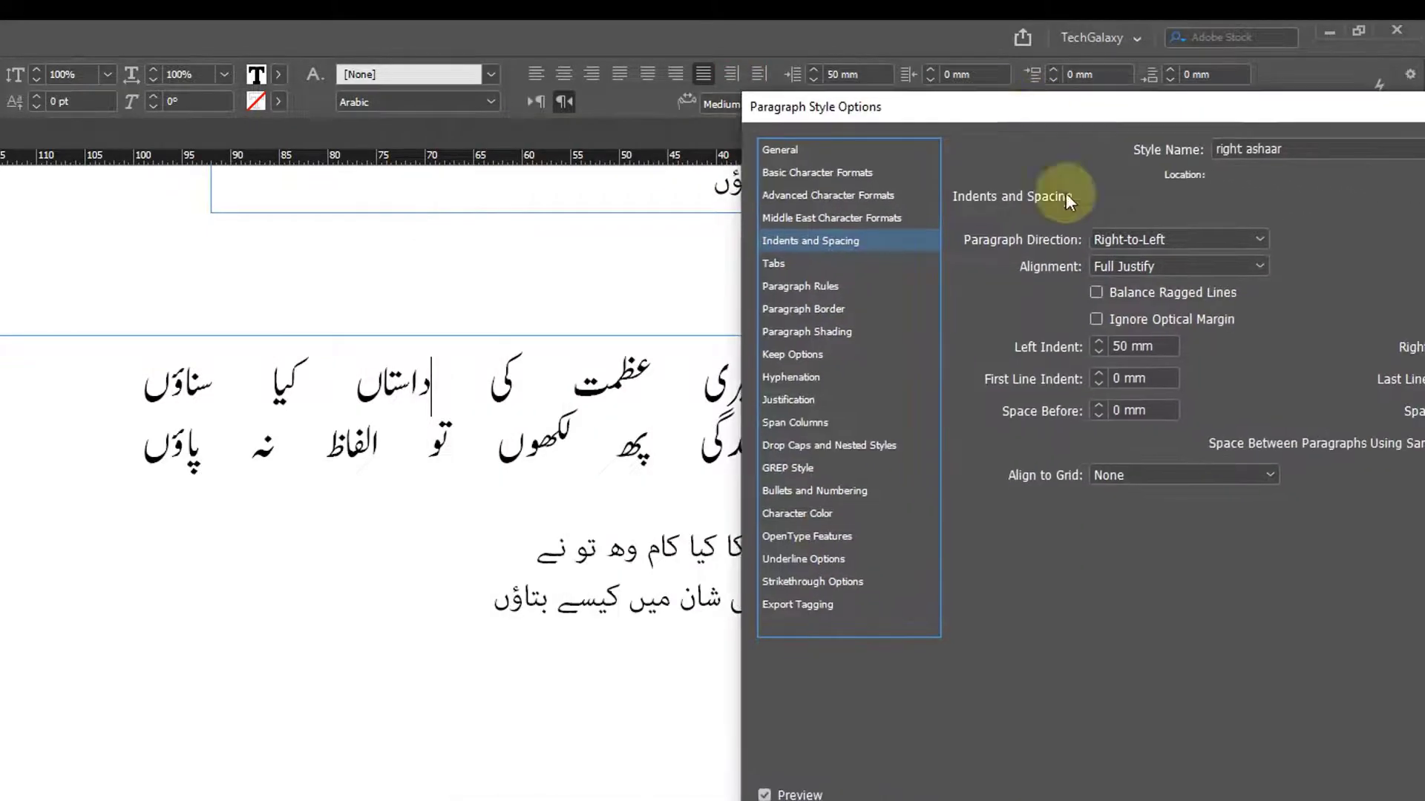
drag(1179, 365, 789, 322)
text(70)
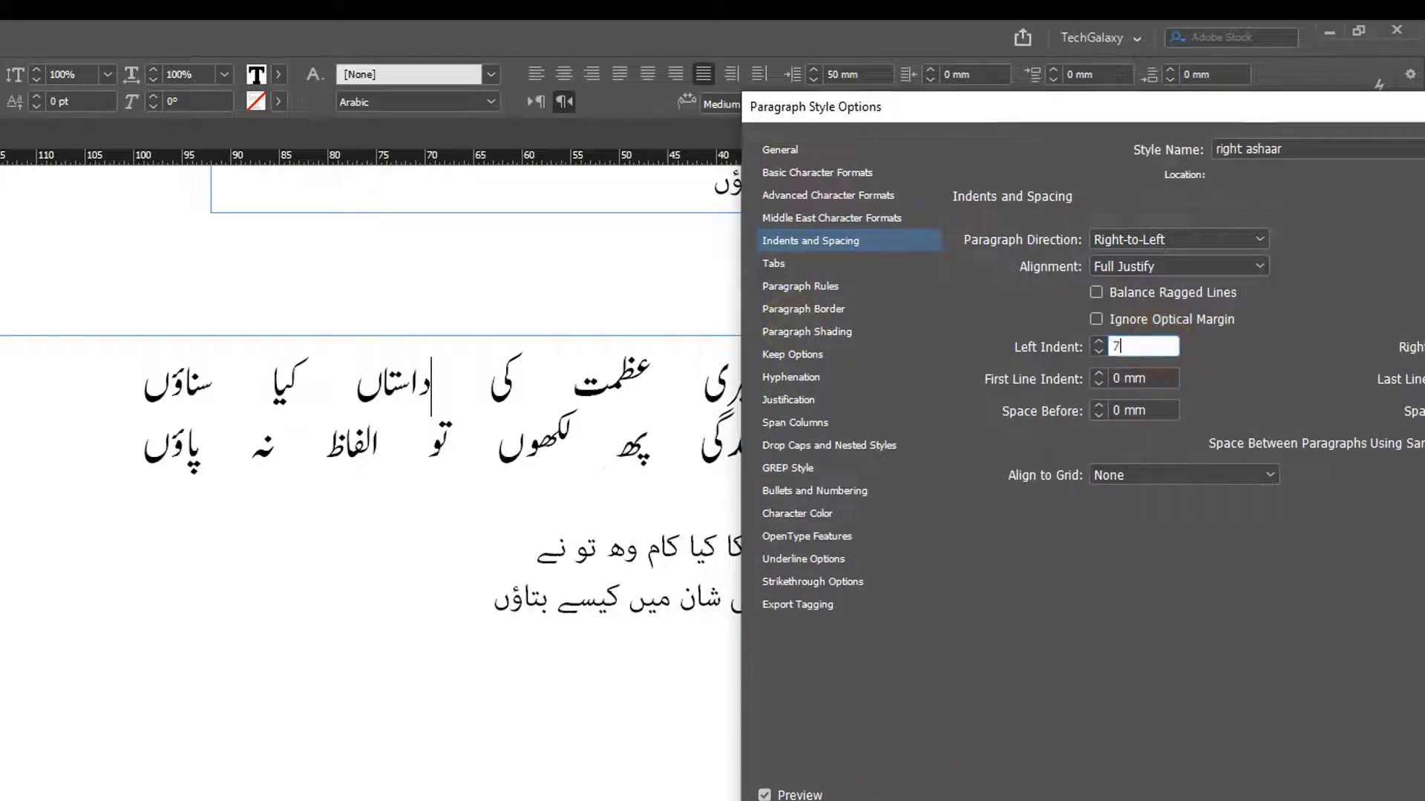
mouse_move(940, 108)
mouse_down()
mouse_move(1223, 134)
mouse_move(937, 134)
mouse_up()
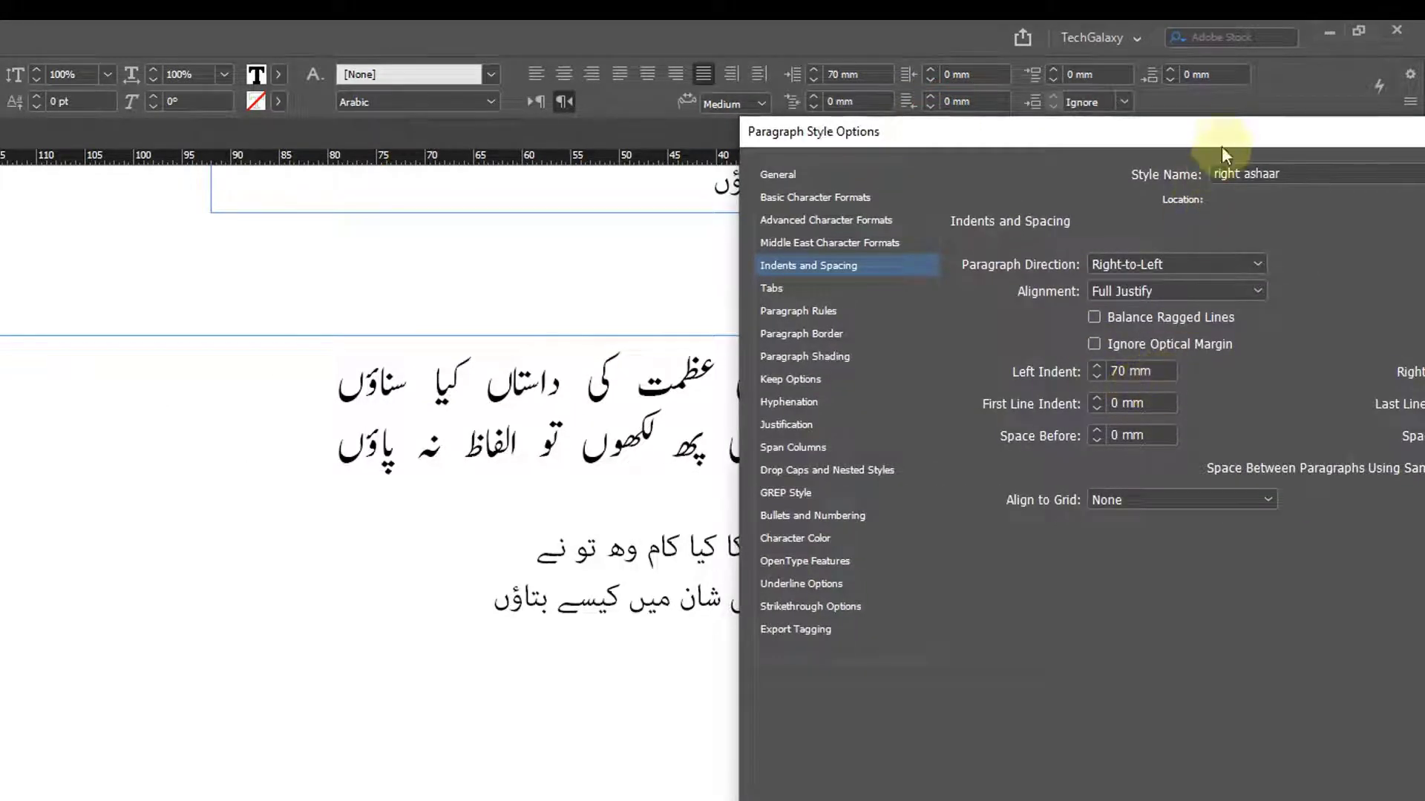
drag(1221, 145, 852, 130)
click(1145, 791)
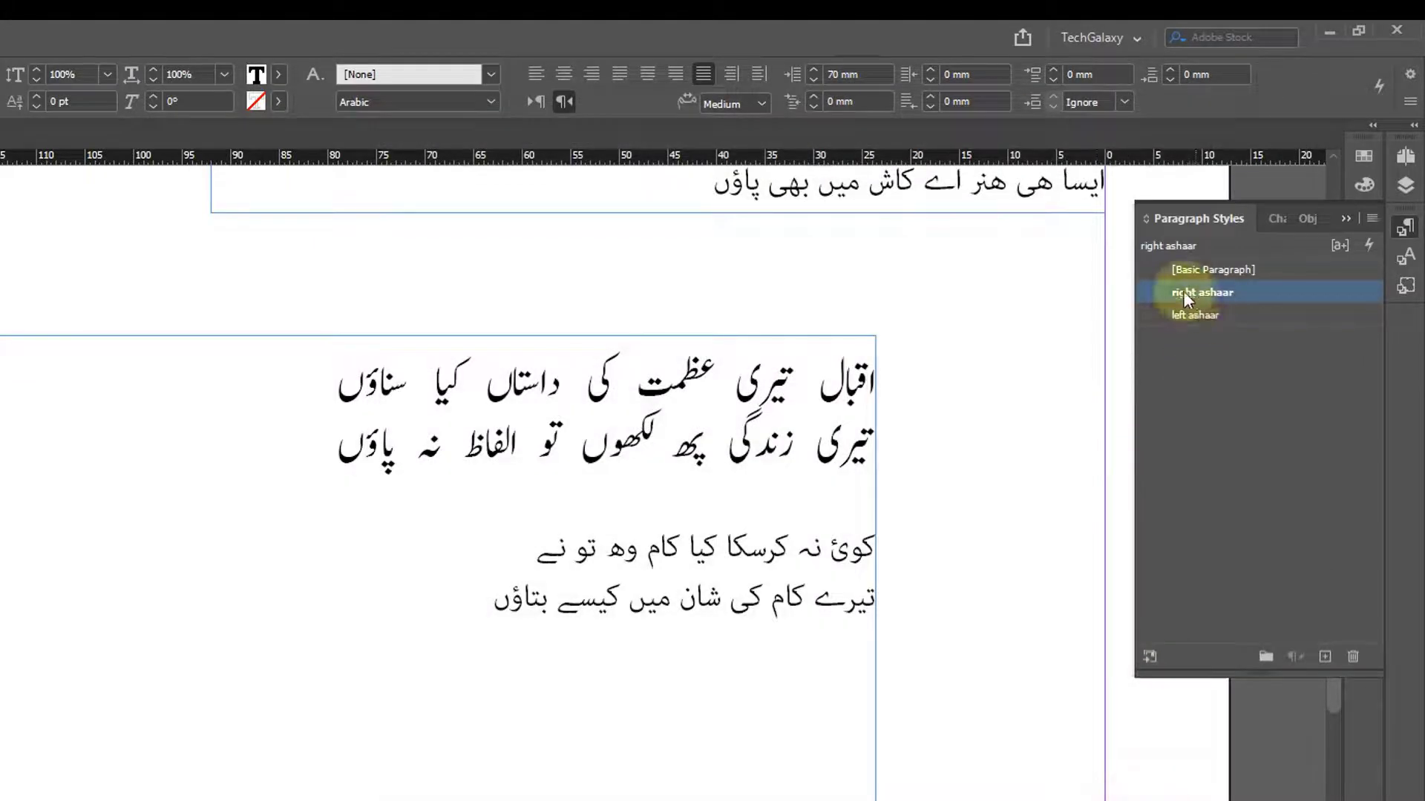
- Edit the left ashaar style to use a 70 mm right indent and save the change
right_click(1191, 314)
click(1224, 329)
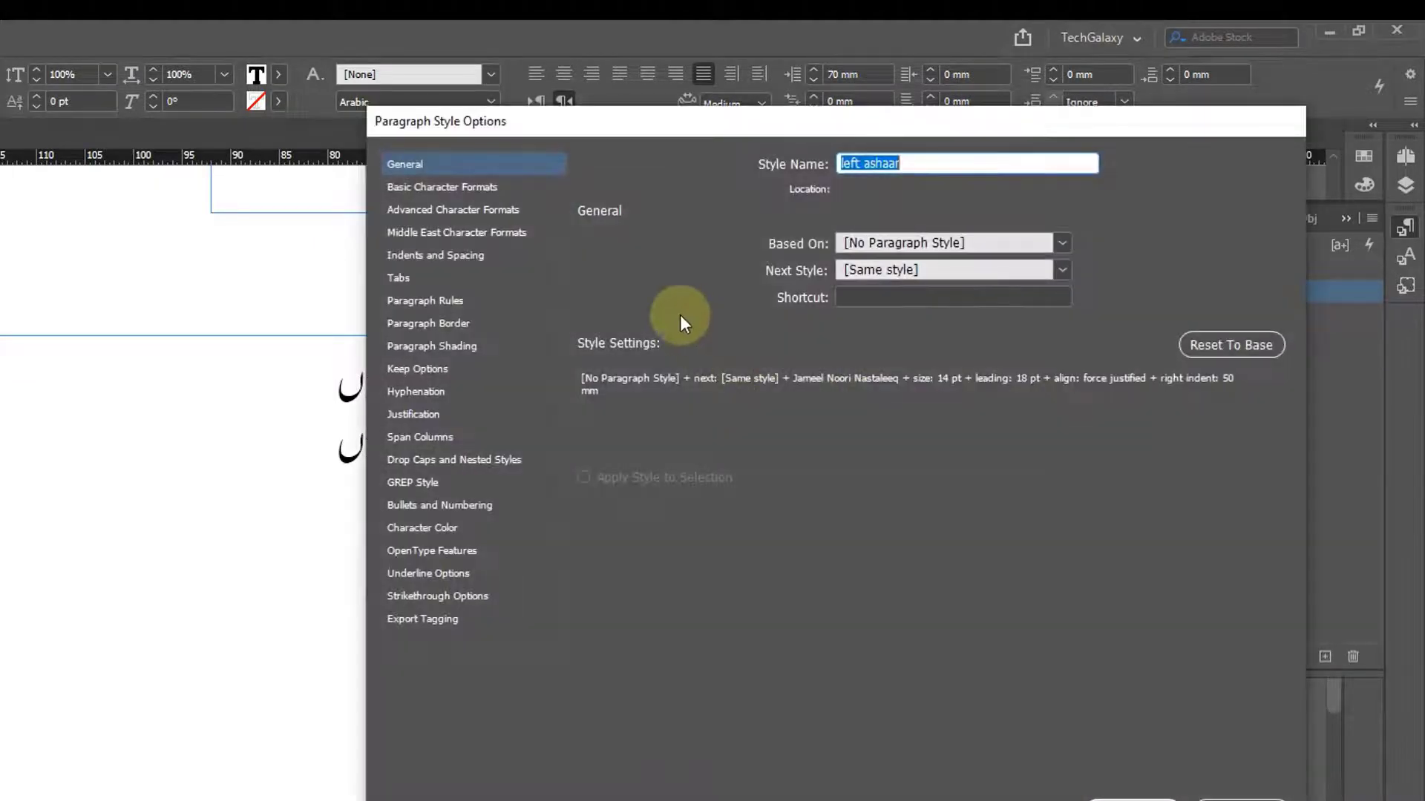
click(436, 256)
double_click(1177, 361)
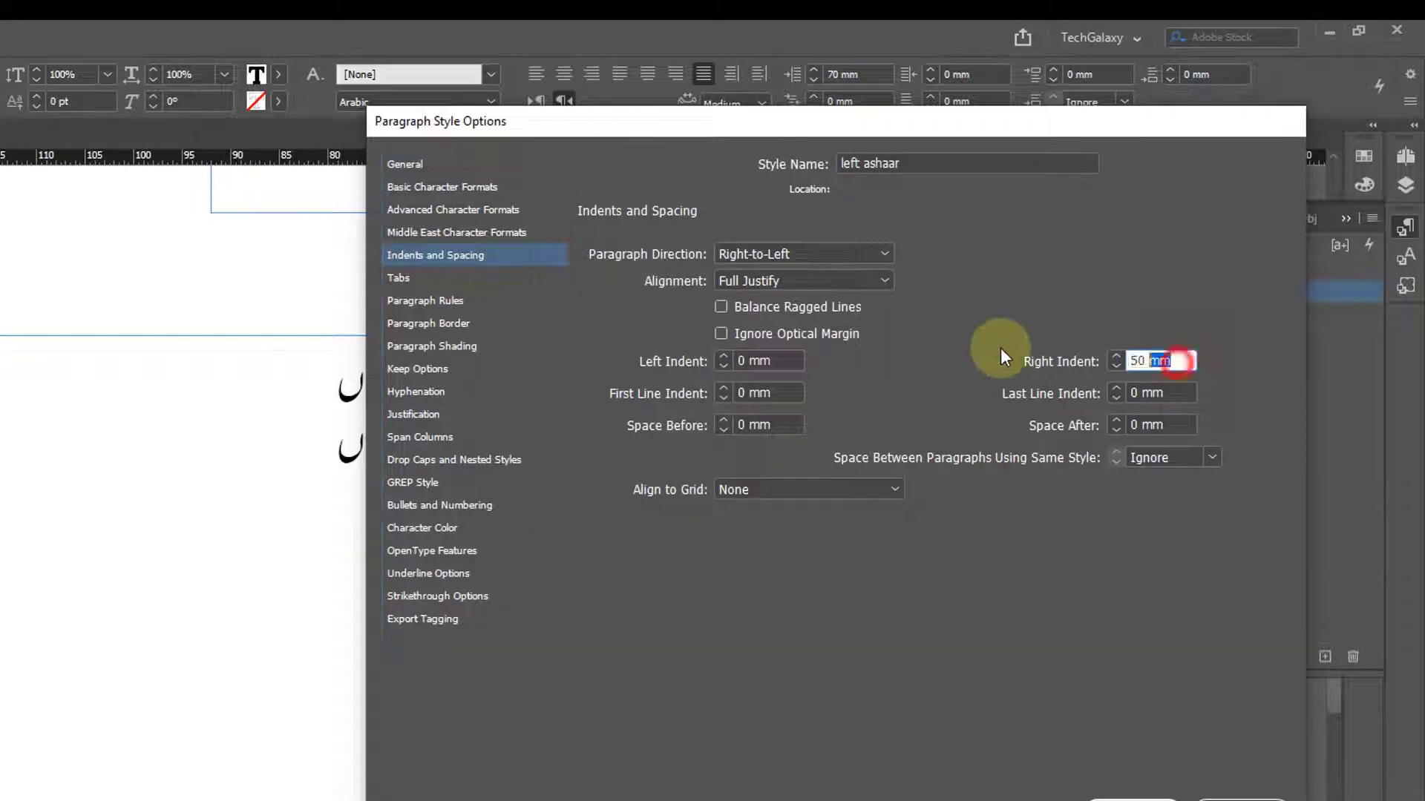
text(70)
key(Return)
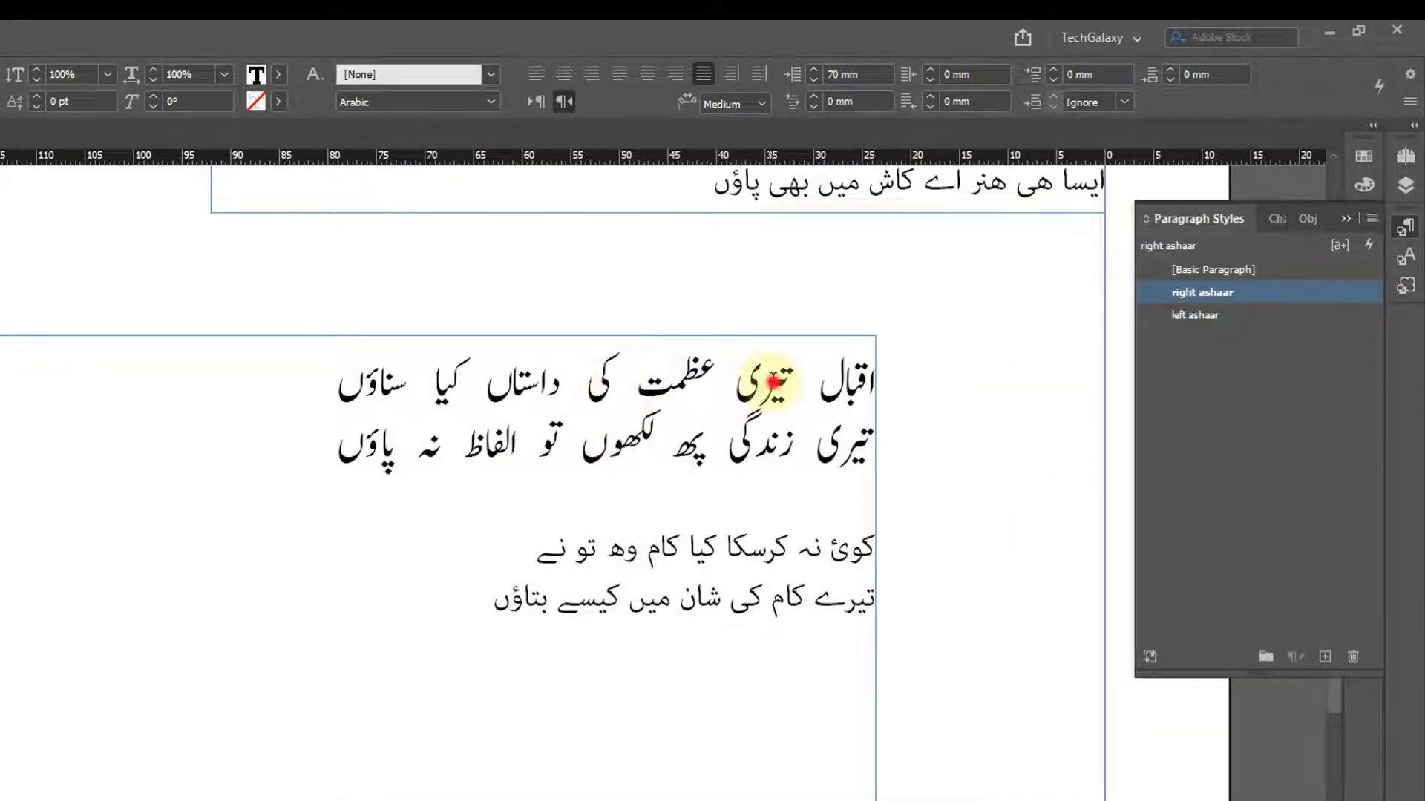
- Apply the left ashaar paragraph style to both lines of the second couplet in the new frame
drag(772, 375, 539, 368)
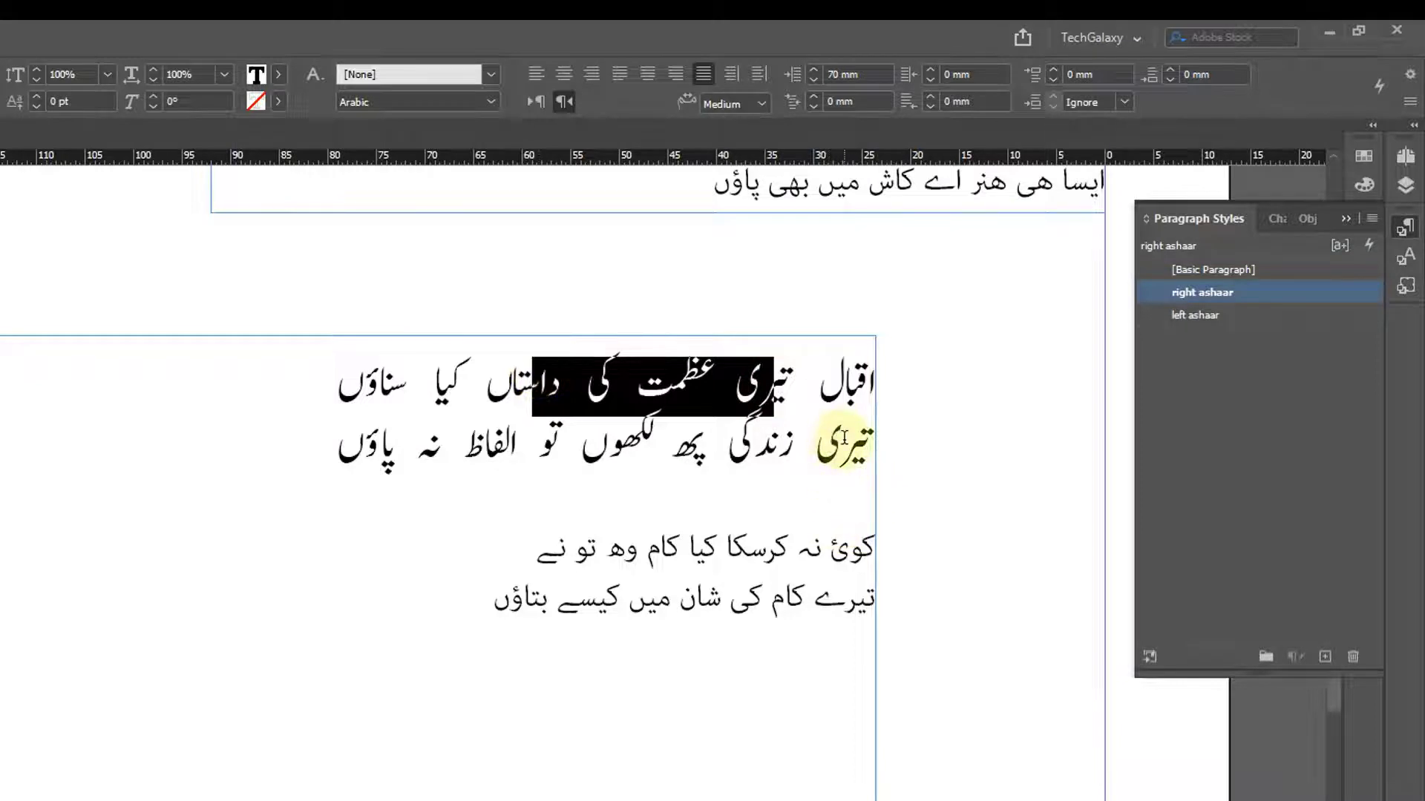
drag(843, 444, 664, 446)
drag(518, 547, 910, 563)
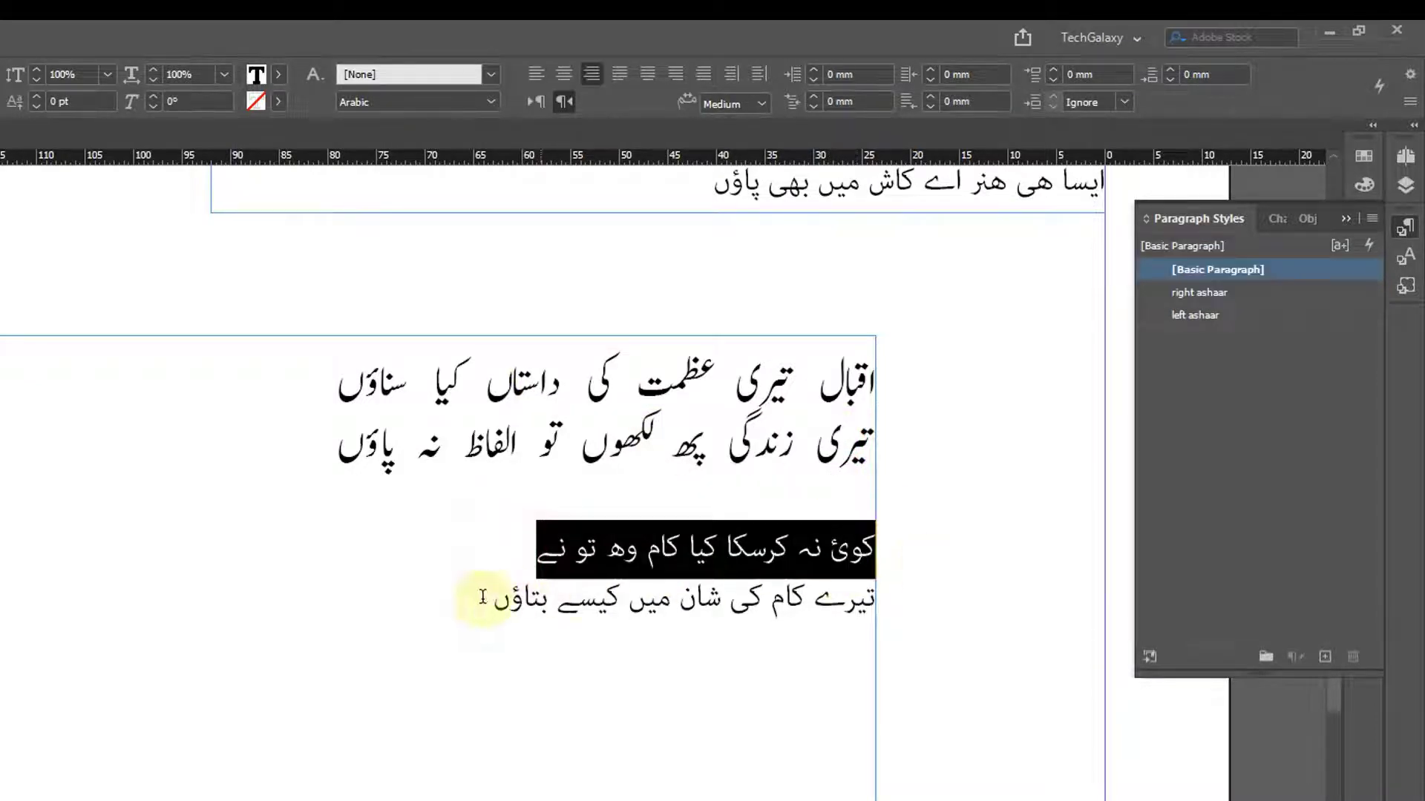
drag(431, 603, 971, 531)
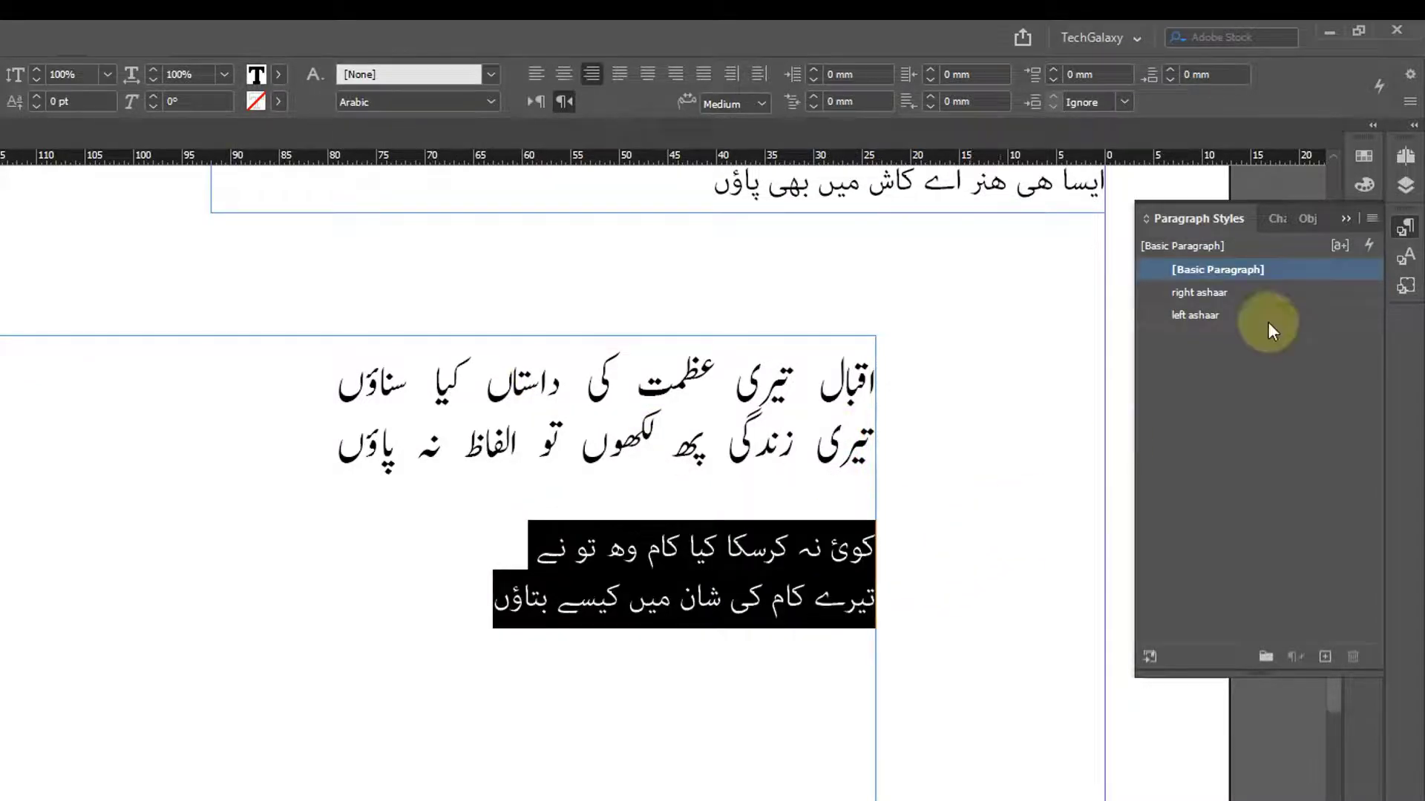
click(1198, 315)
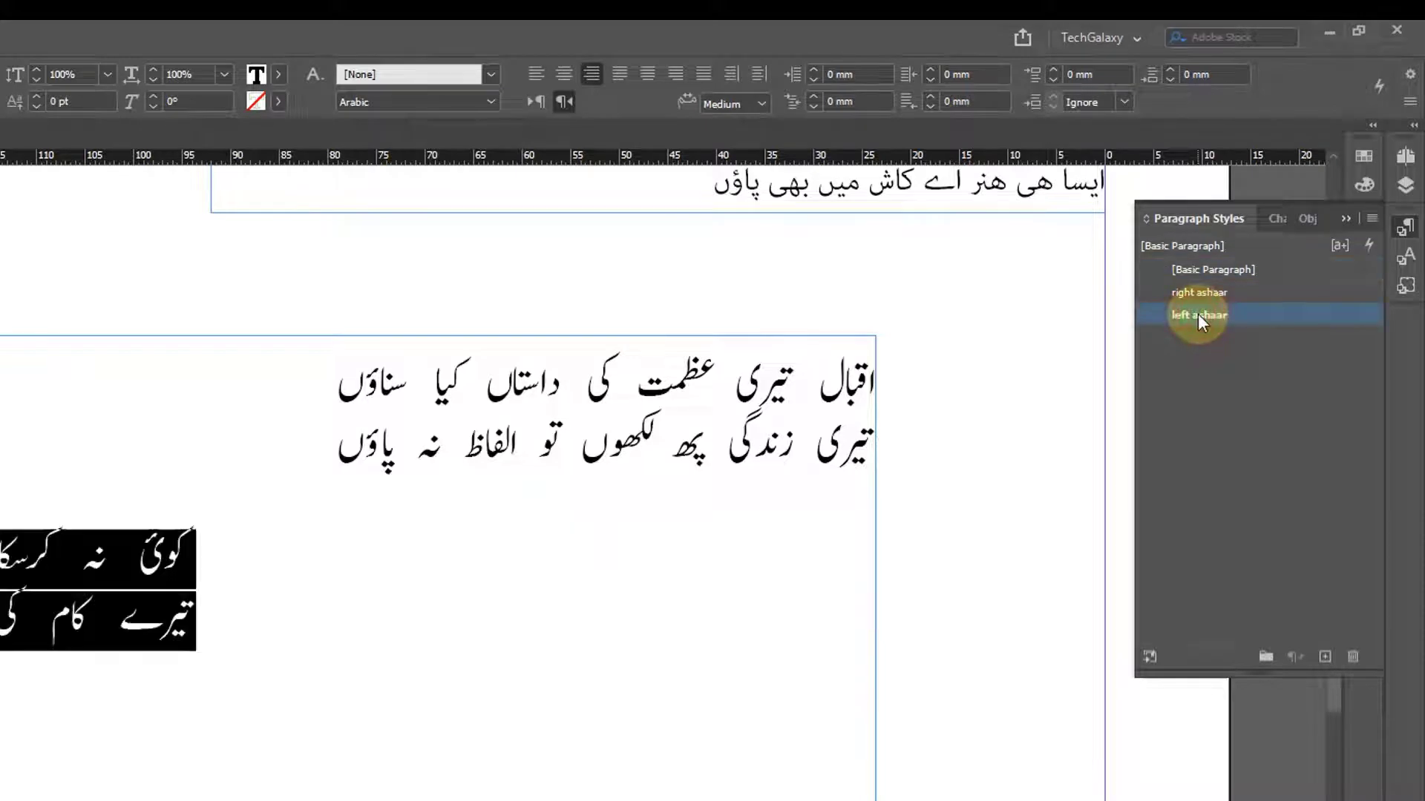
click(283, 607)
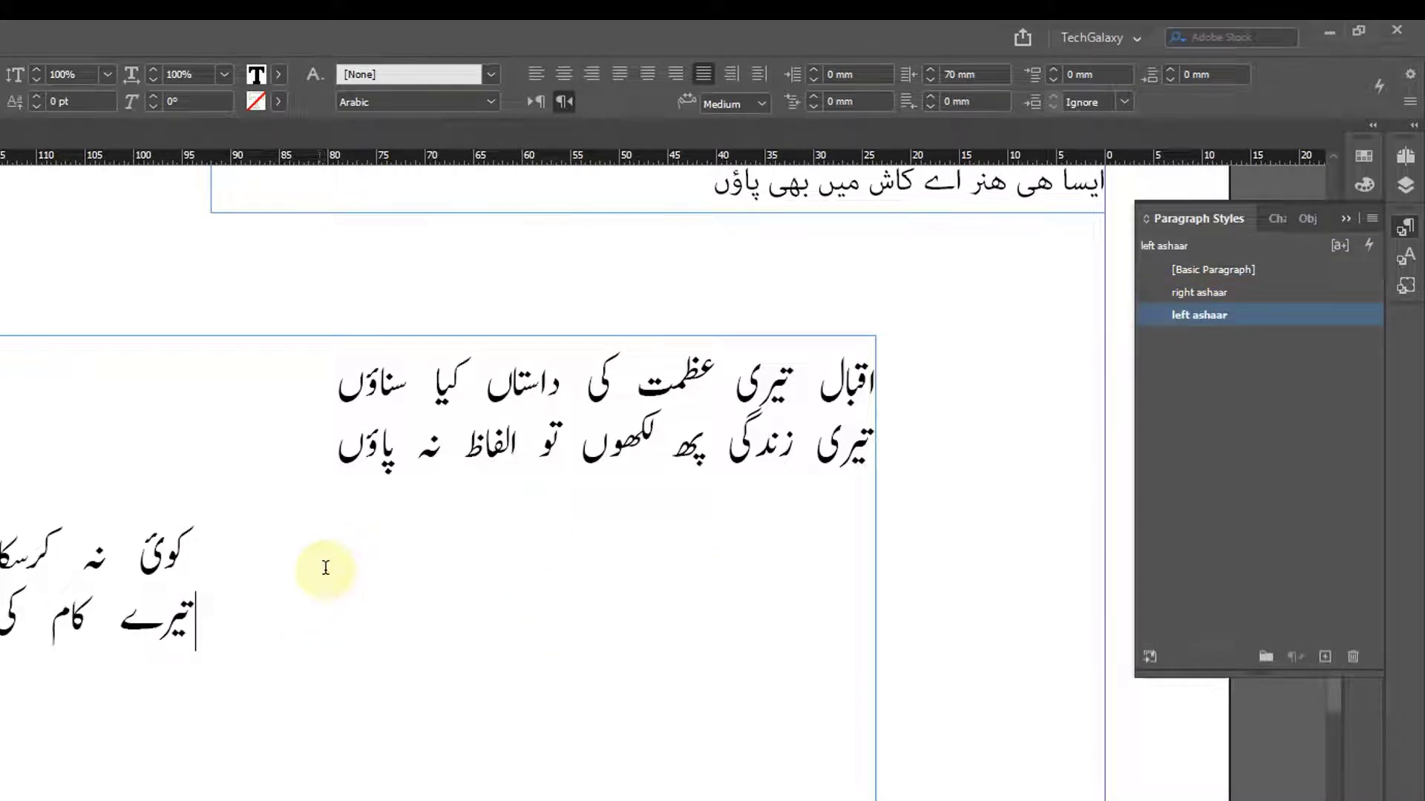
- Move the second couplet's first line between the two lines of the first couplet, leaving no blank line there
click(327, 455)
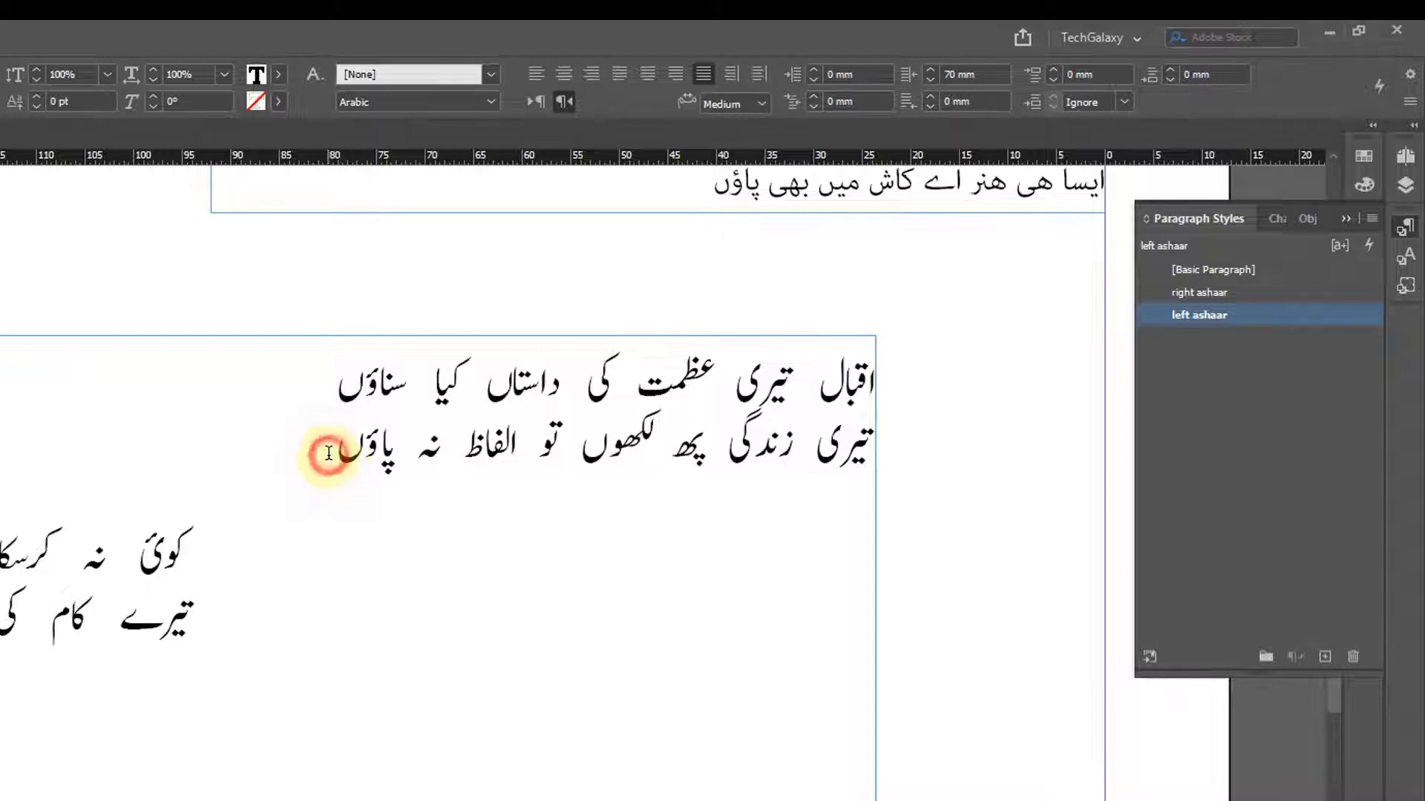
key(Return)
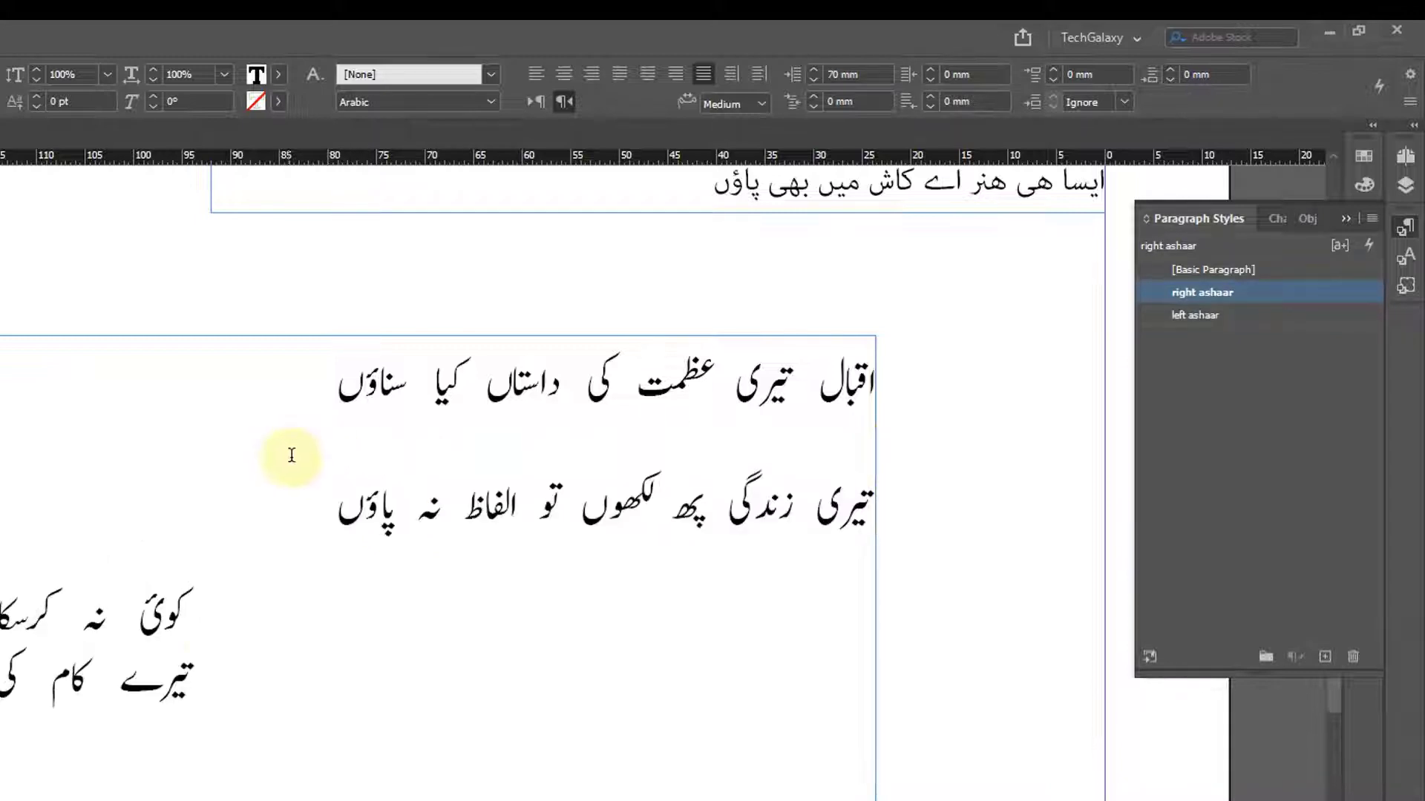
drag(212, 615, 1, 619)
key(ctrl+c)
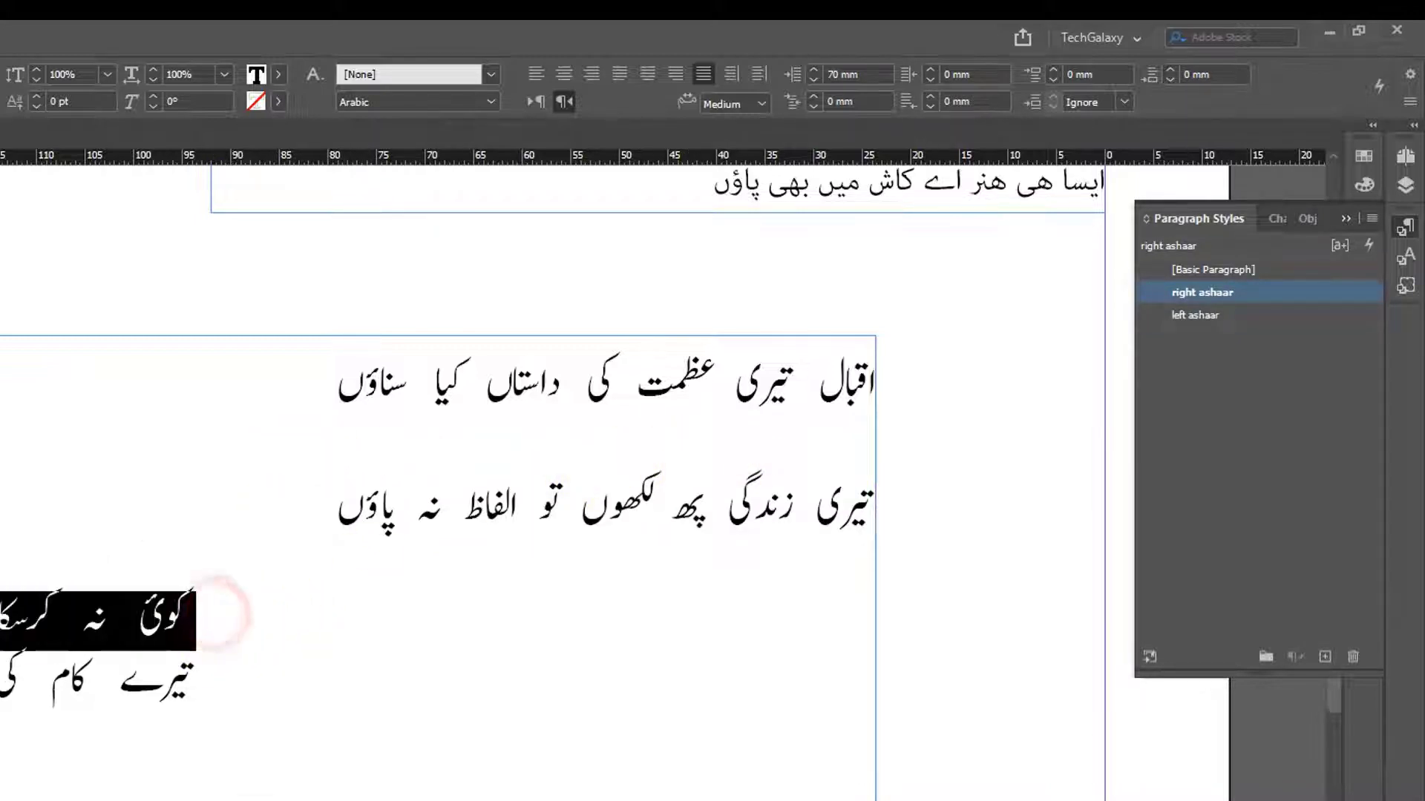
key(BackSpace)
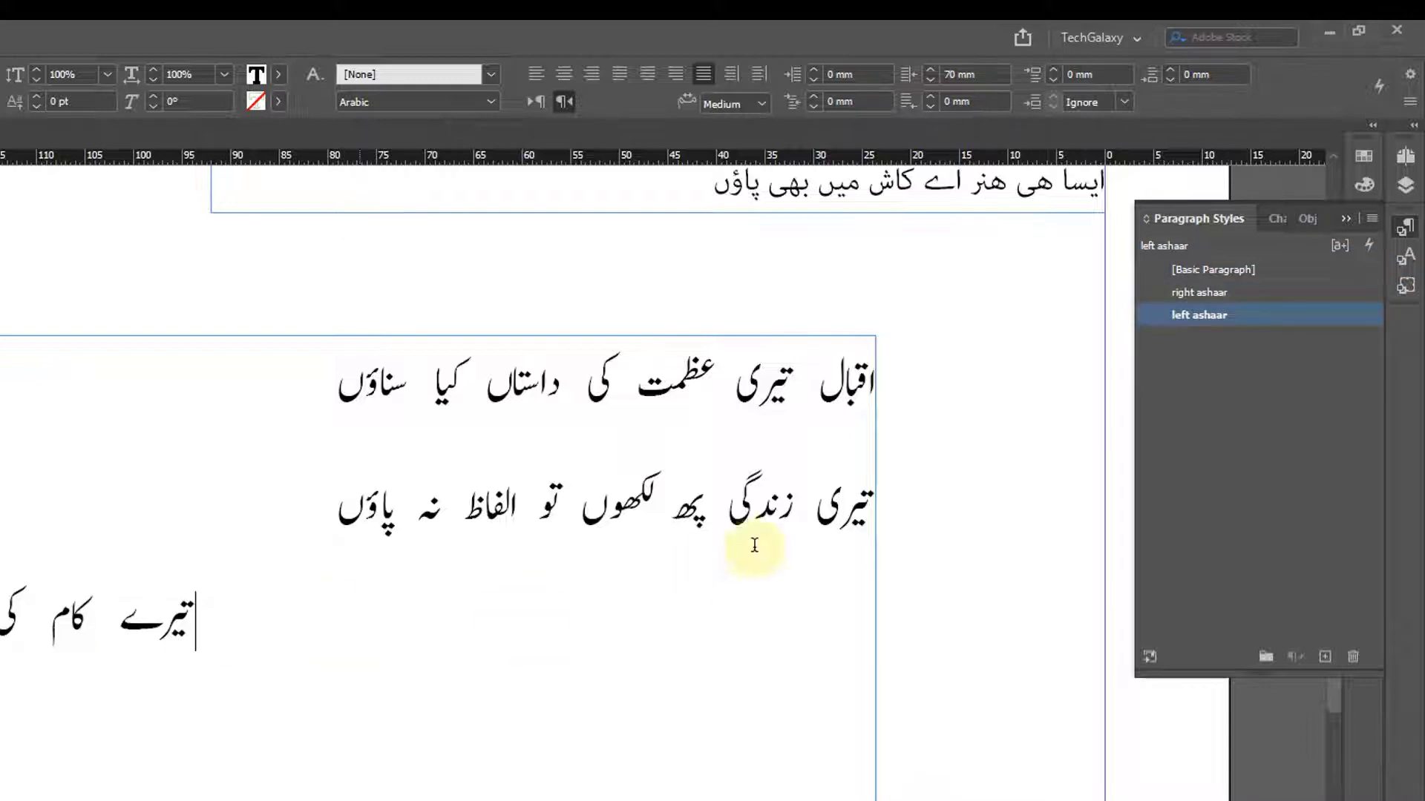
click(837, 433)
key(ctrl+v)
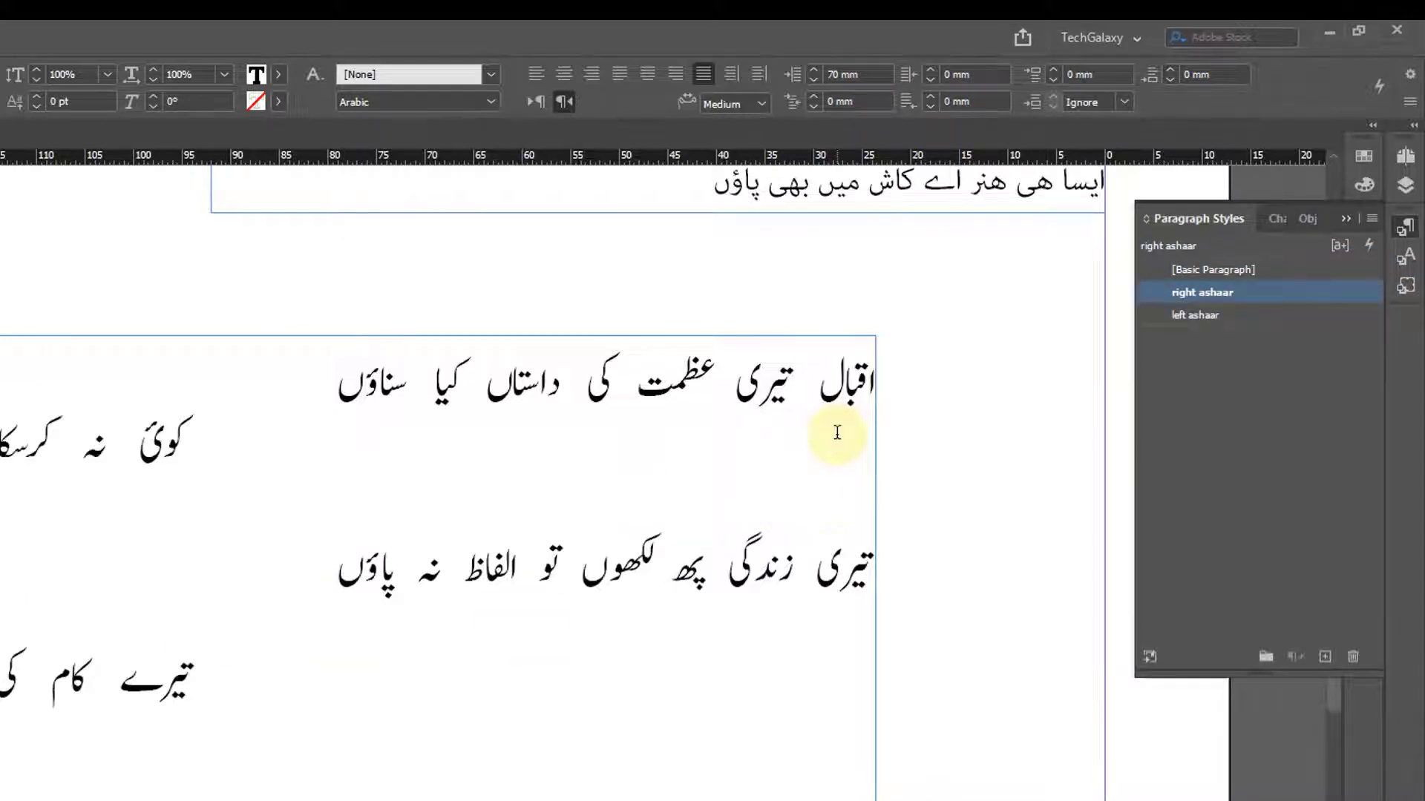
click(222, 430)
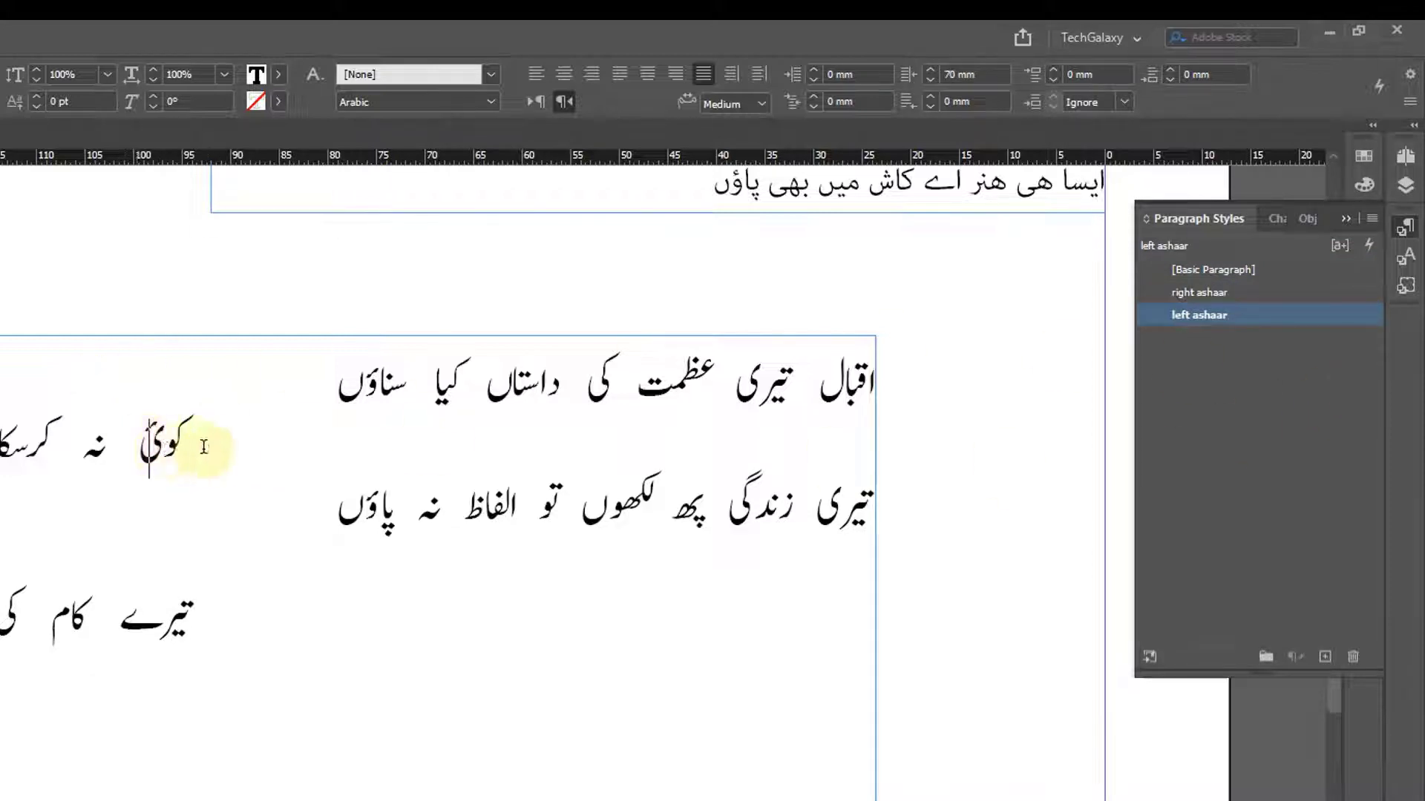
- Select the moved line and edit the left ashaar style to use 0 pt leading, saving the change
drag(152, 439, 1, 445)
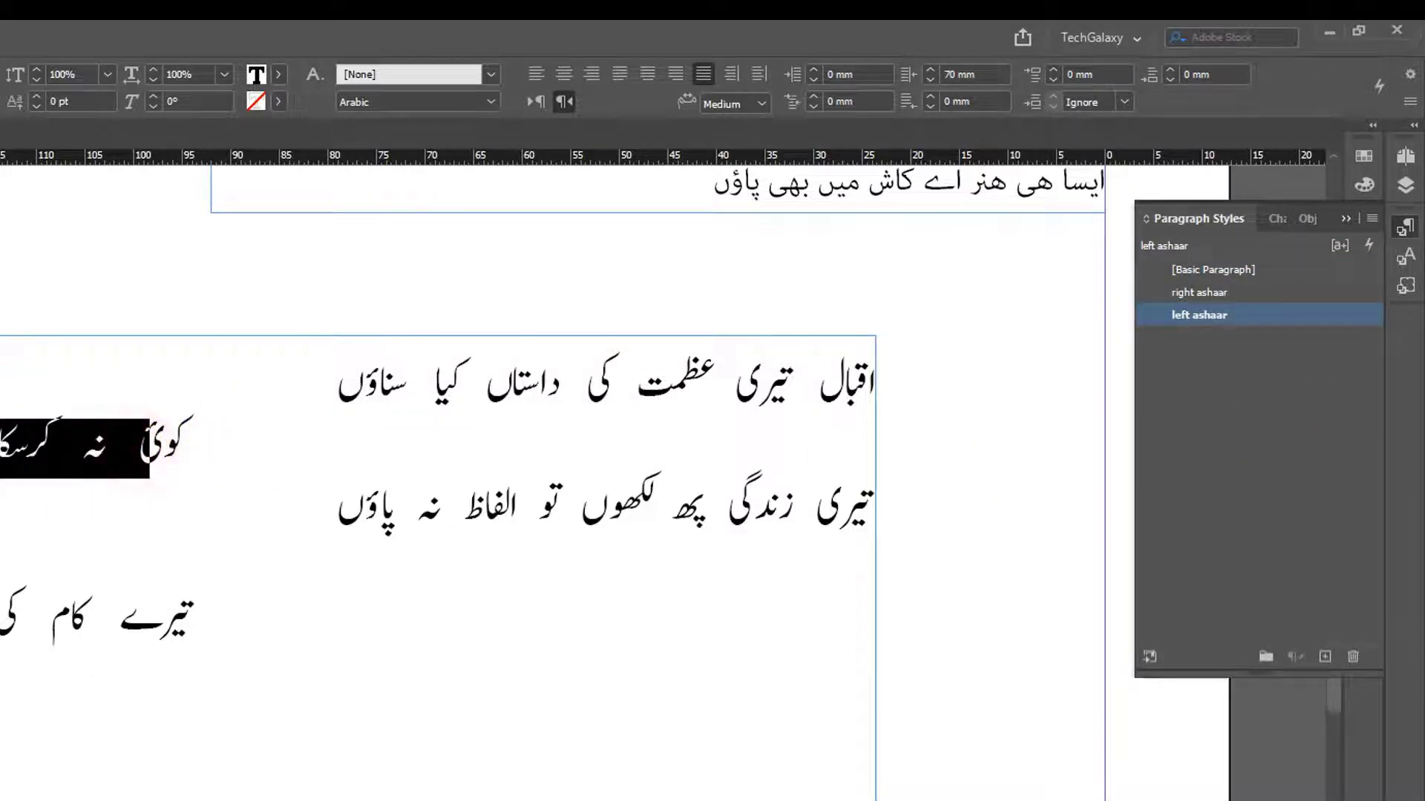
right_click(1187, 315)
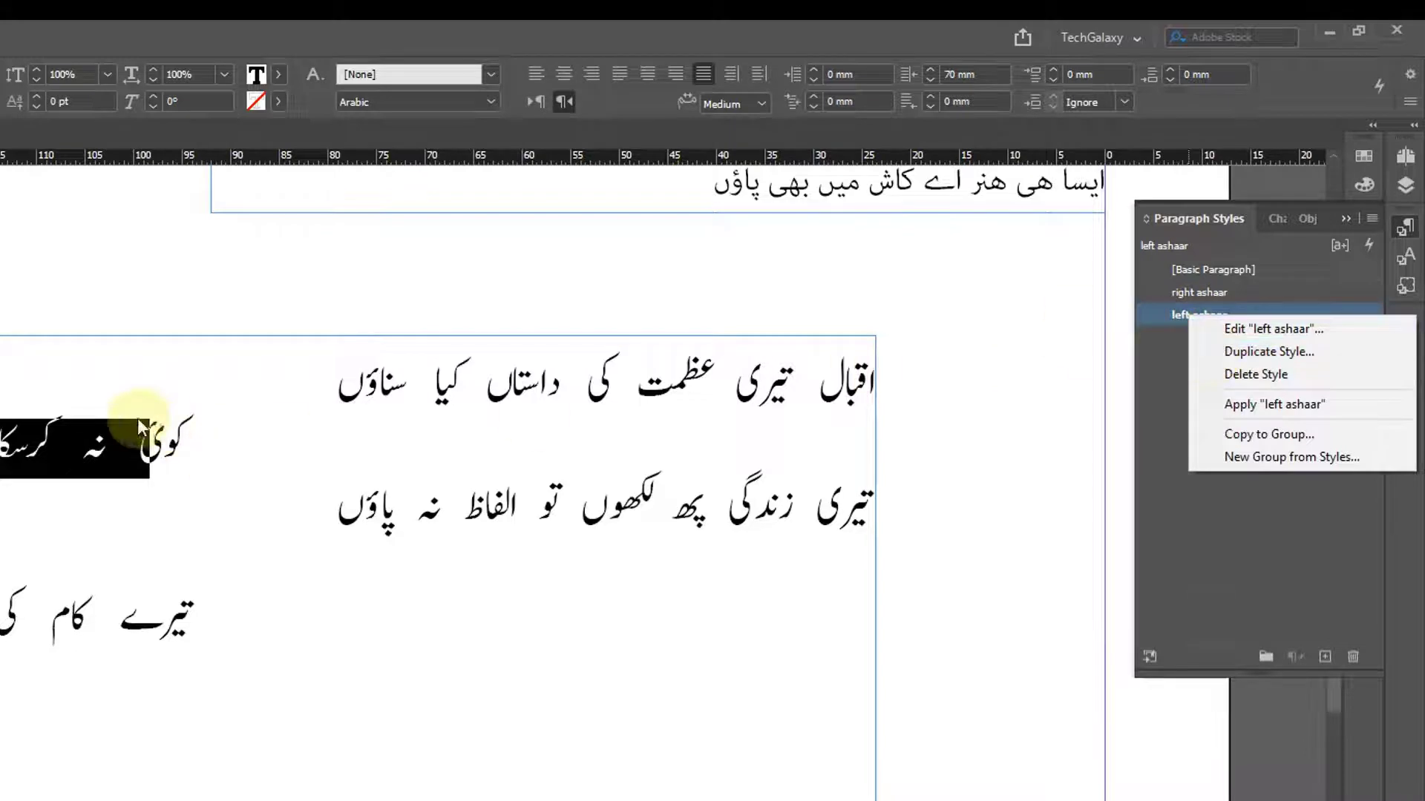
click(201, 431)
triple_click(226, 432)
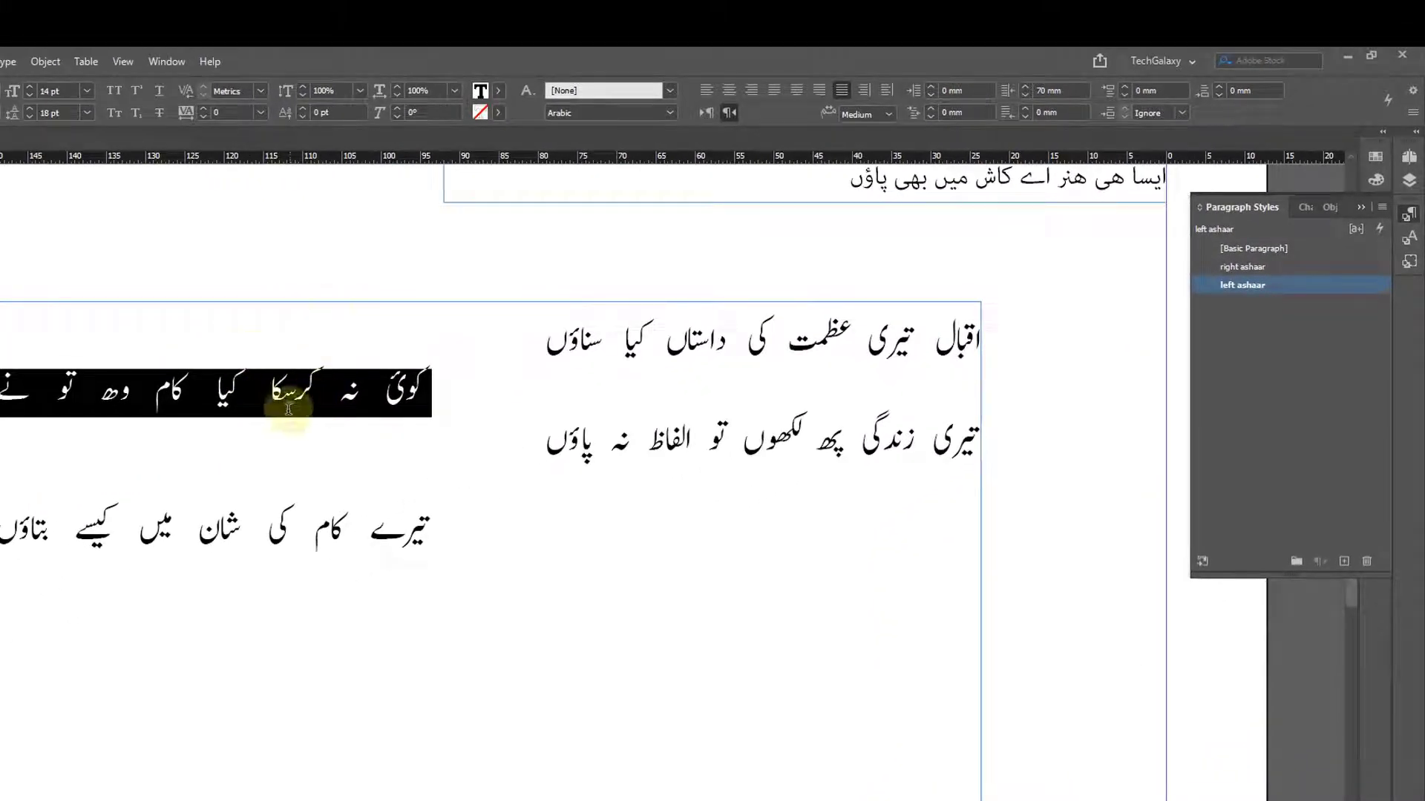
right_click(1254, 286)
click(1288, 294)
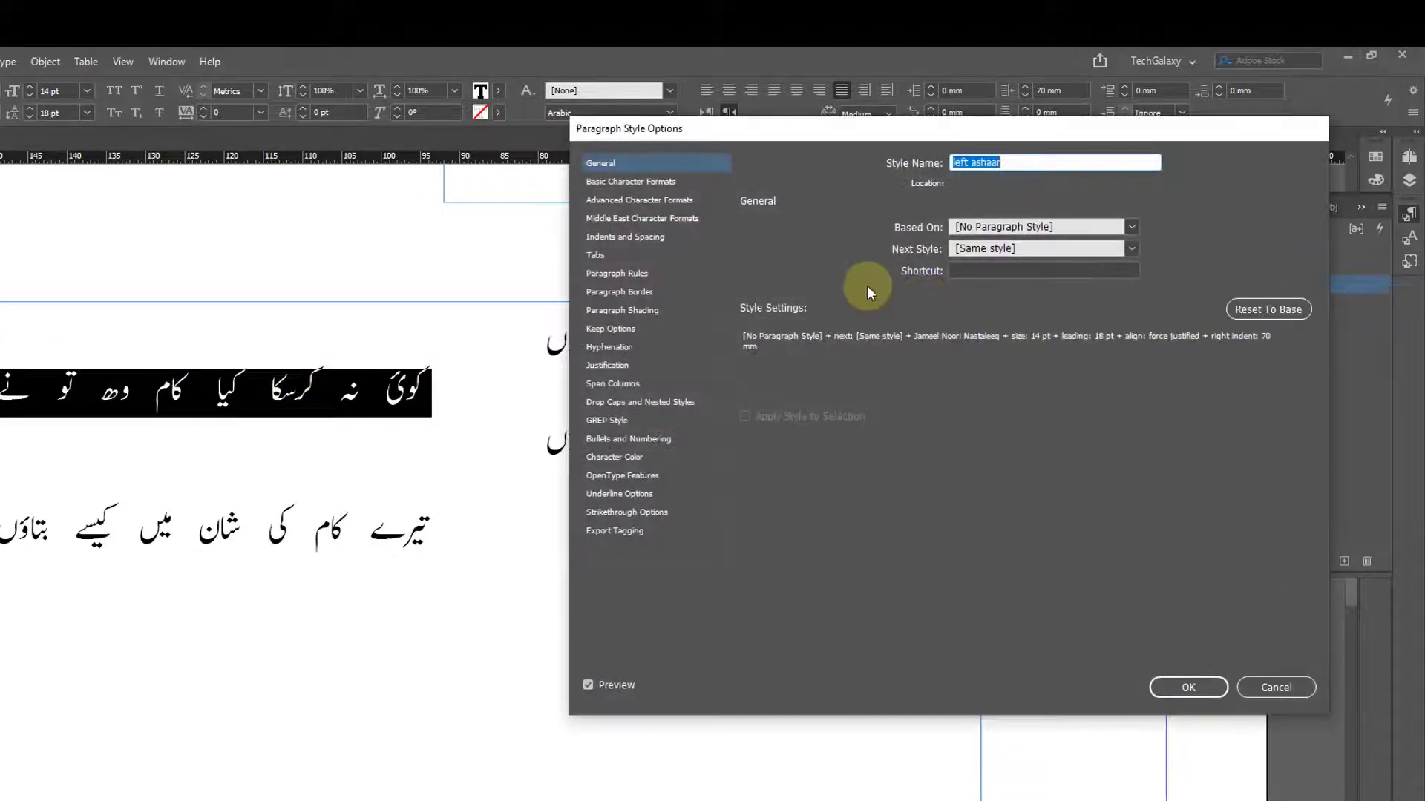
click(641, 183)
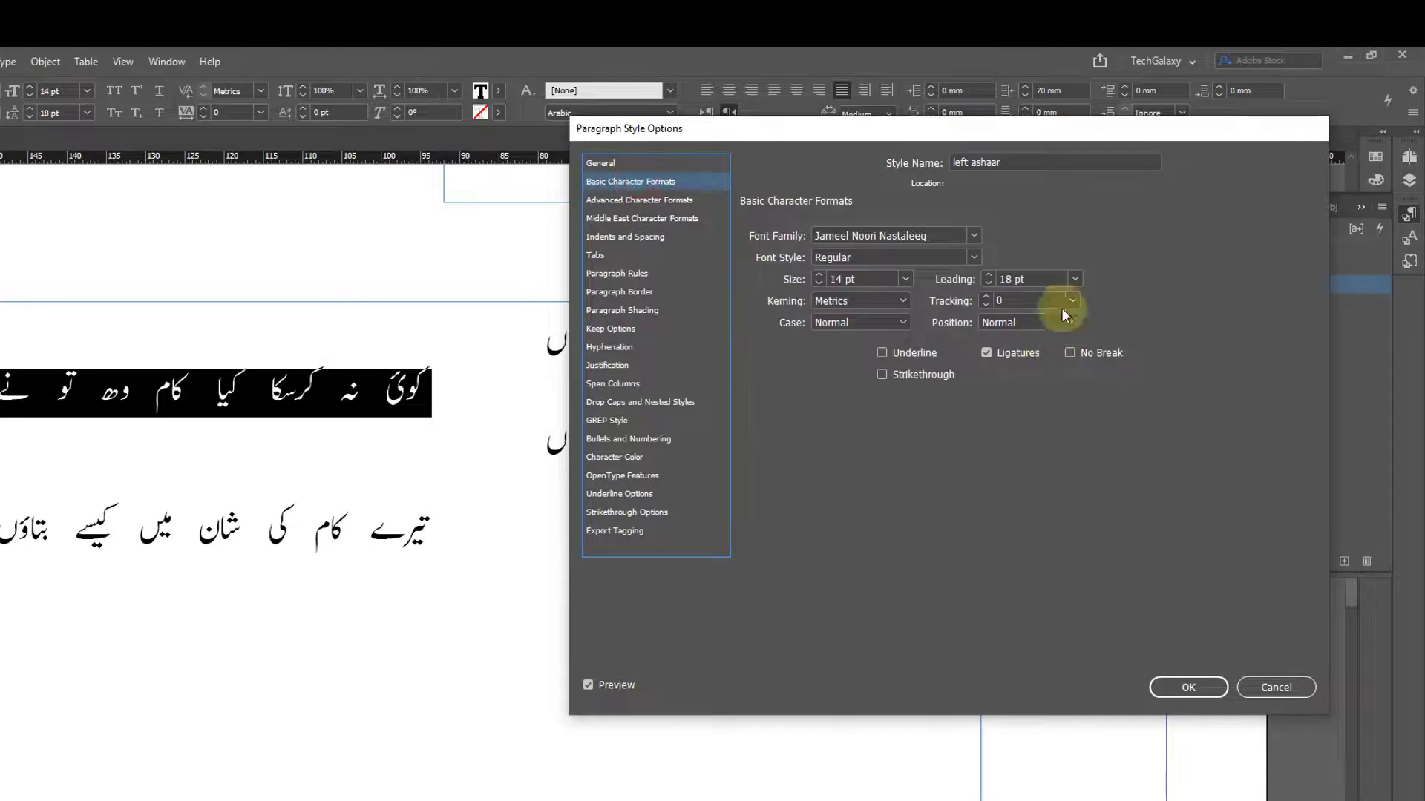
double_click(1038, 278)
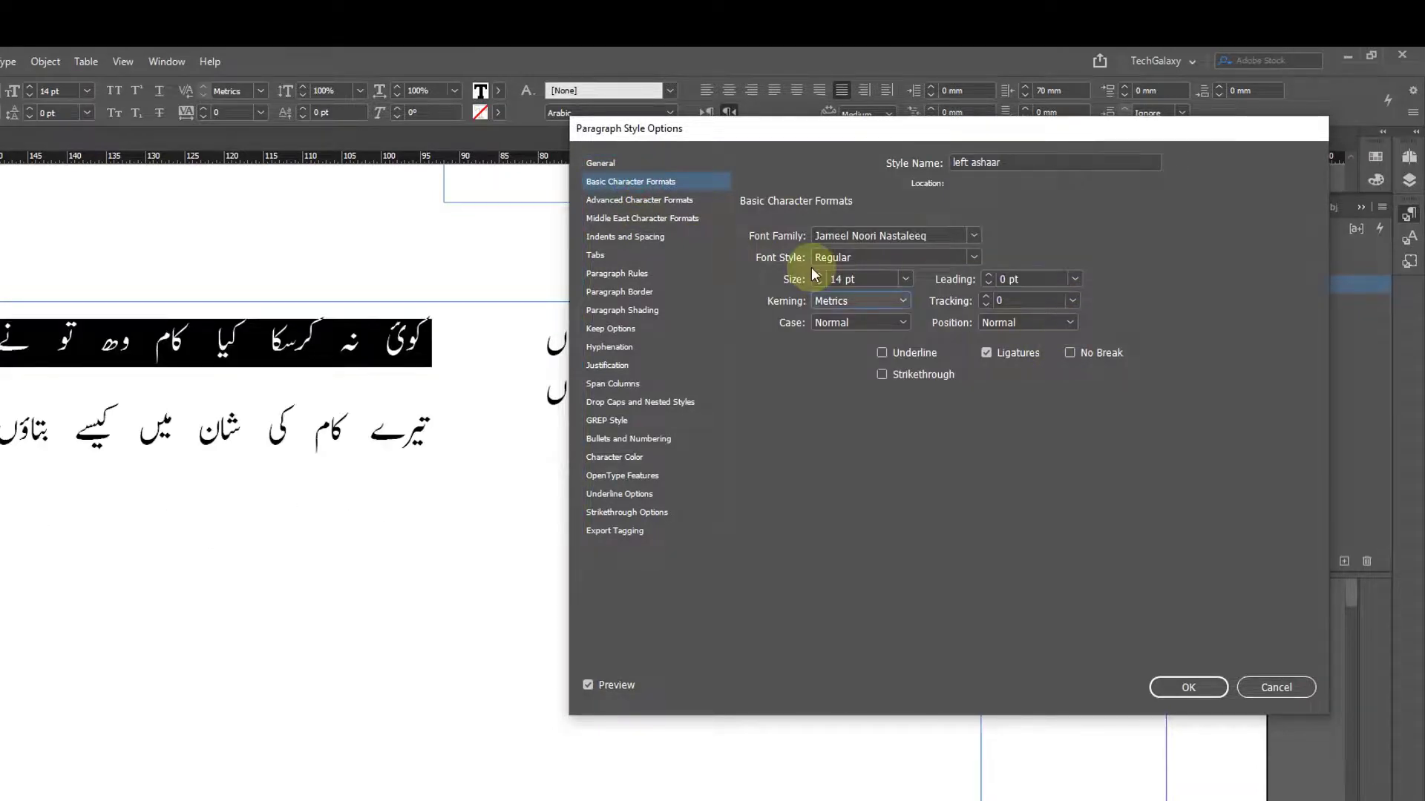
click(1188, 687)
click(465, 364)
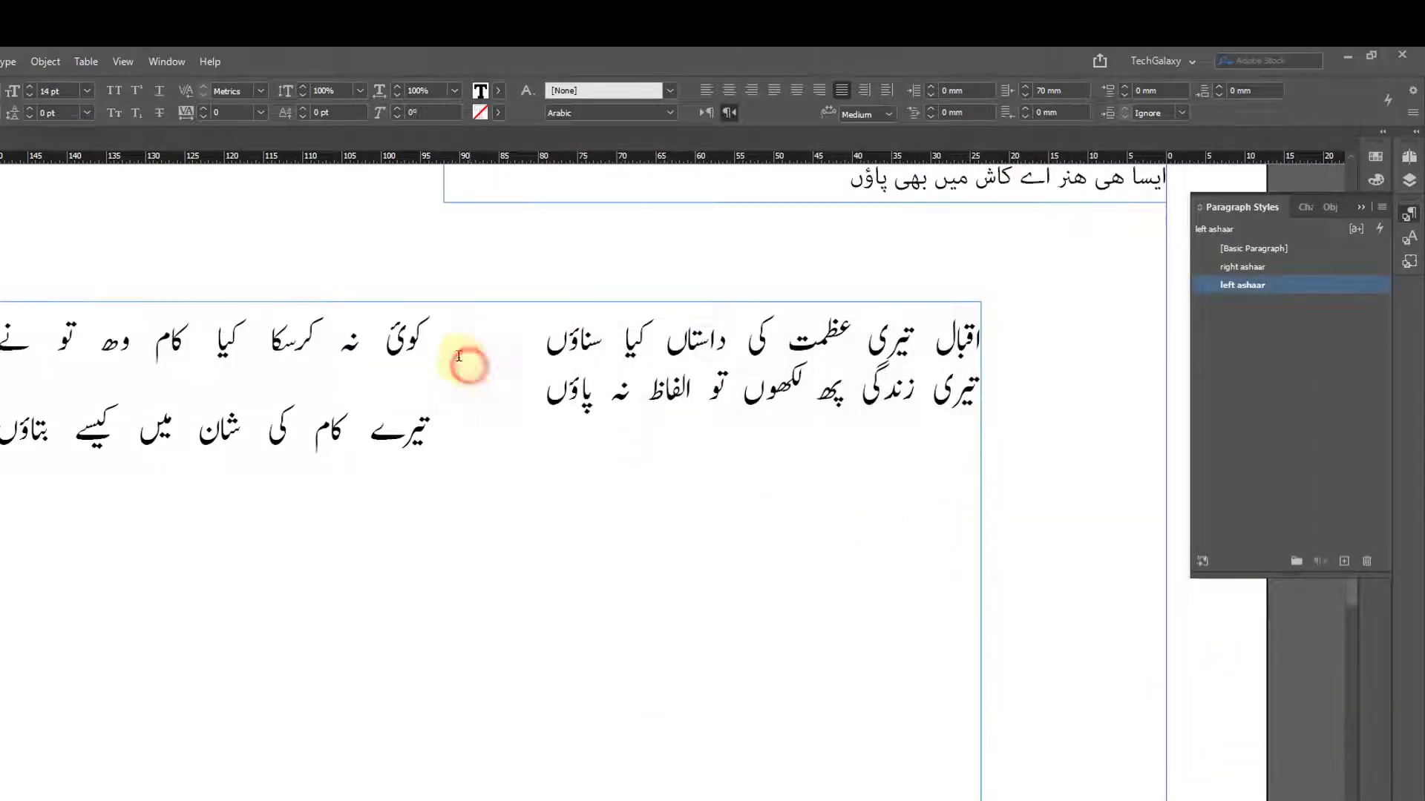
- Examine the paragraph style and leading of each interleaved line and of the blank line in the new frame
click(147, 339)
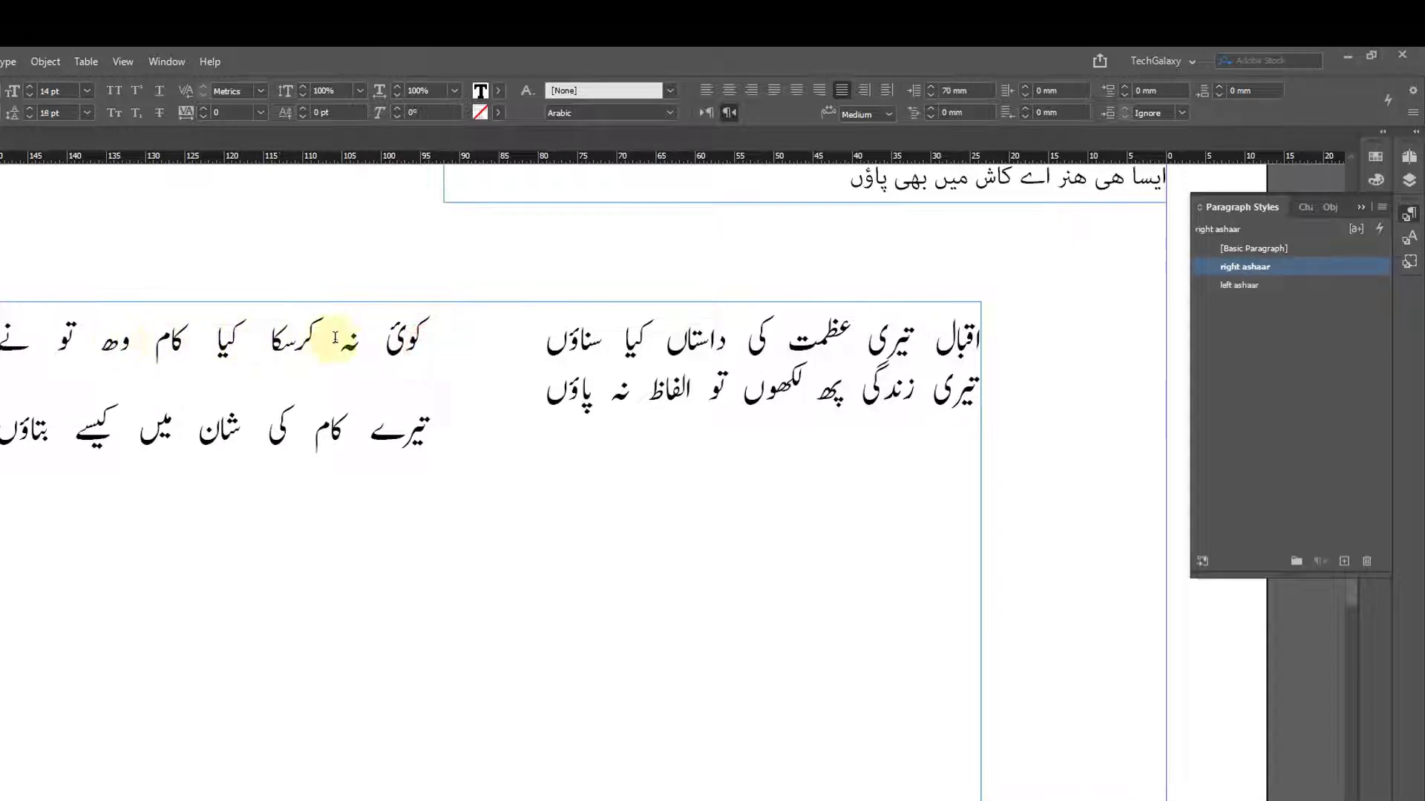
click(414, 342)
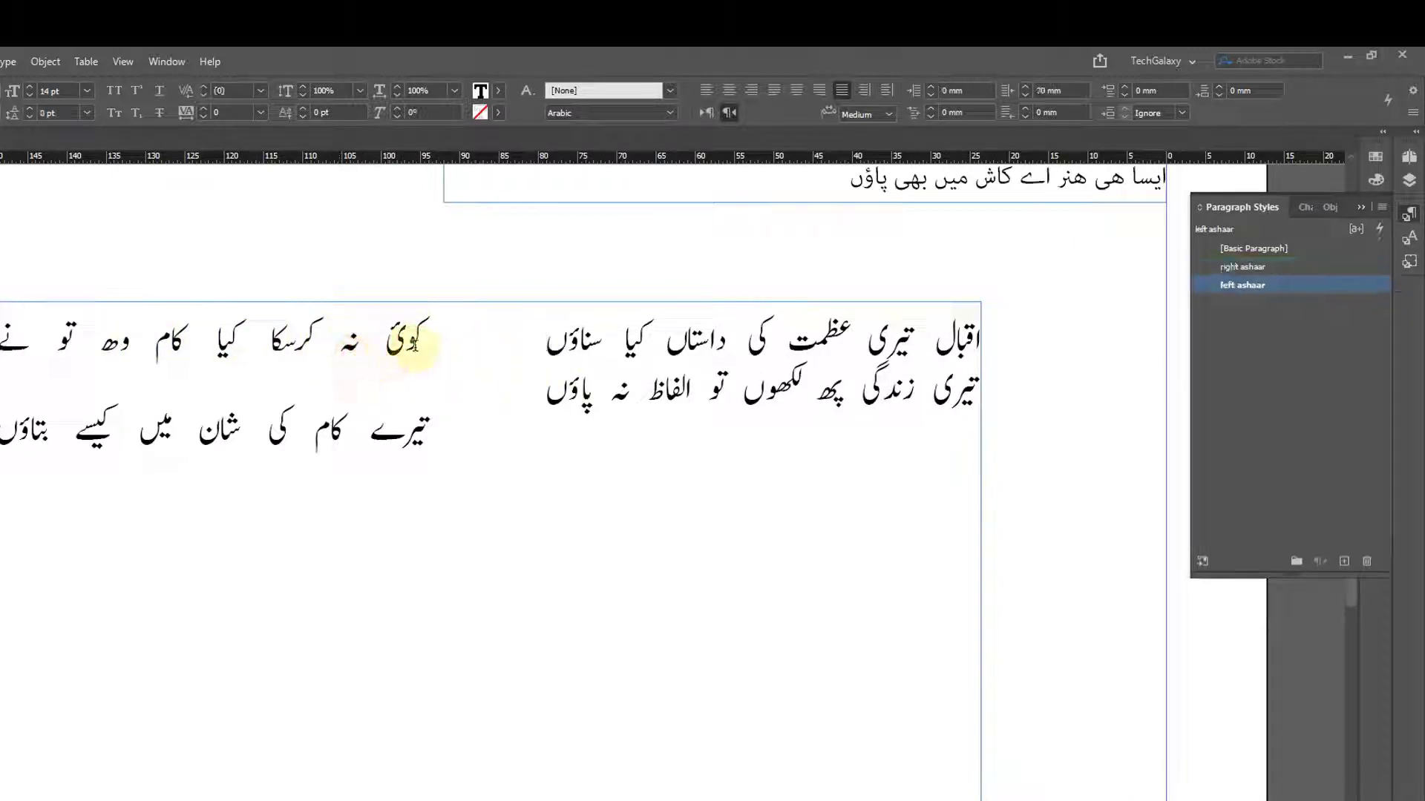
double_click(361, 355)
click(350, 367)
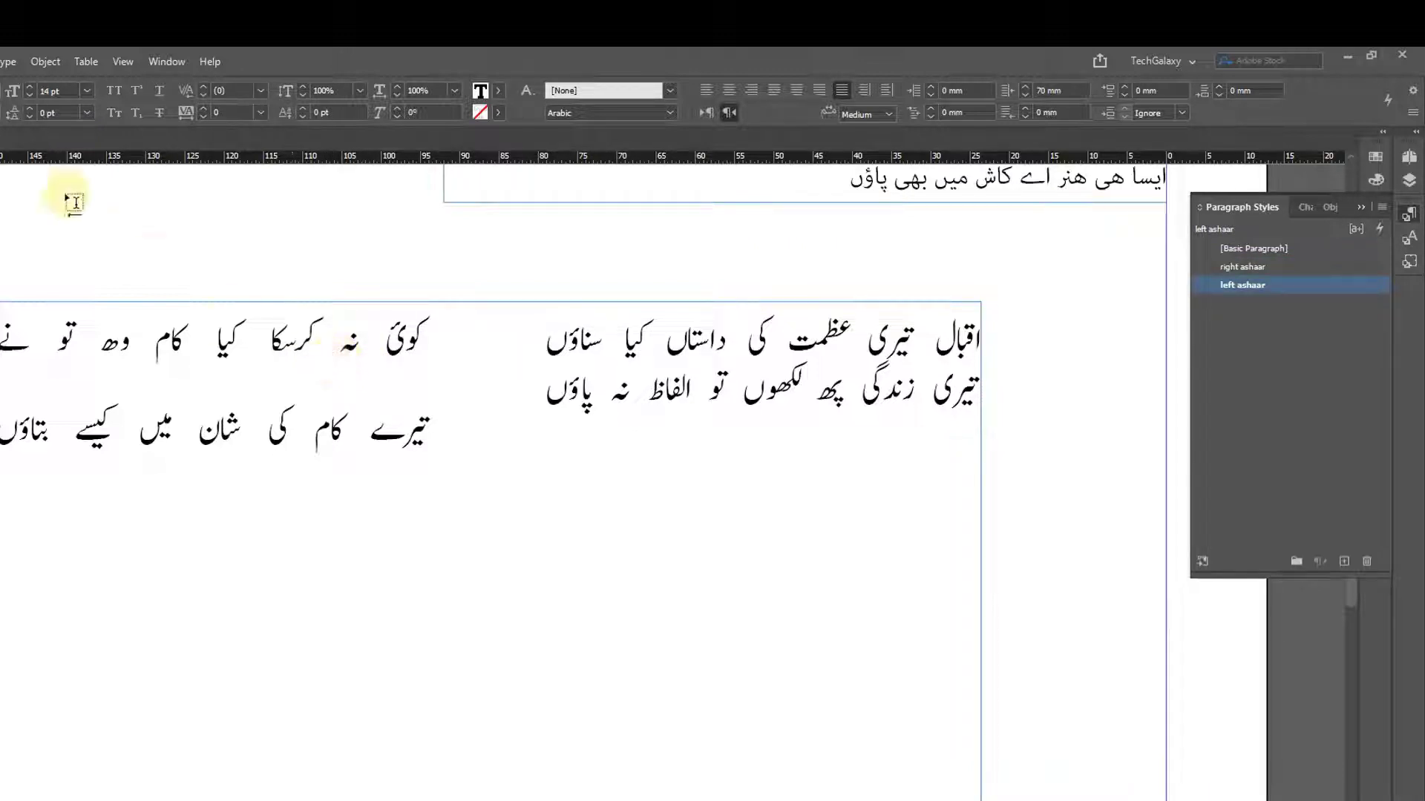
double_click(316, 361)
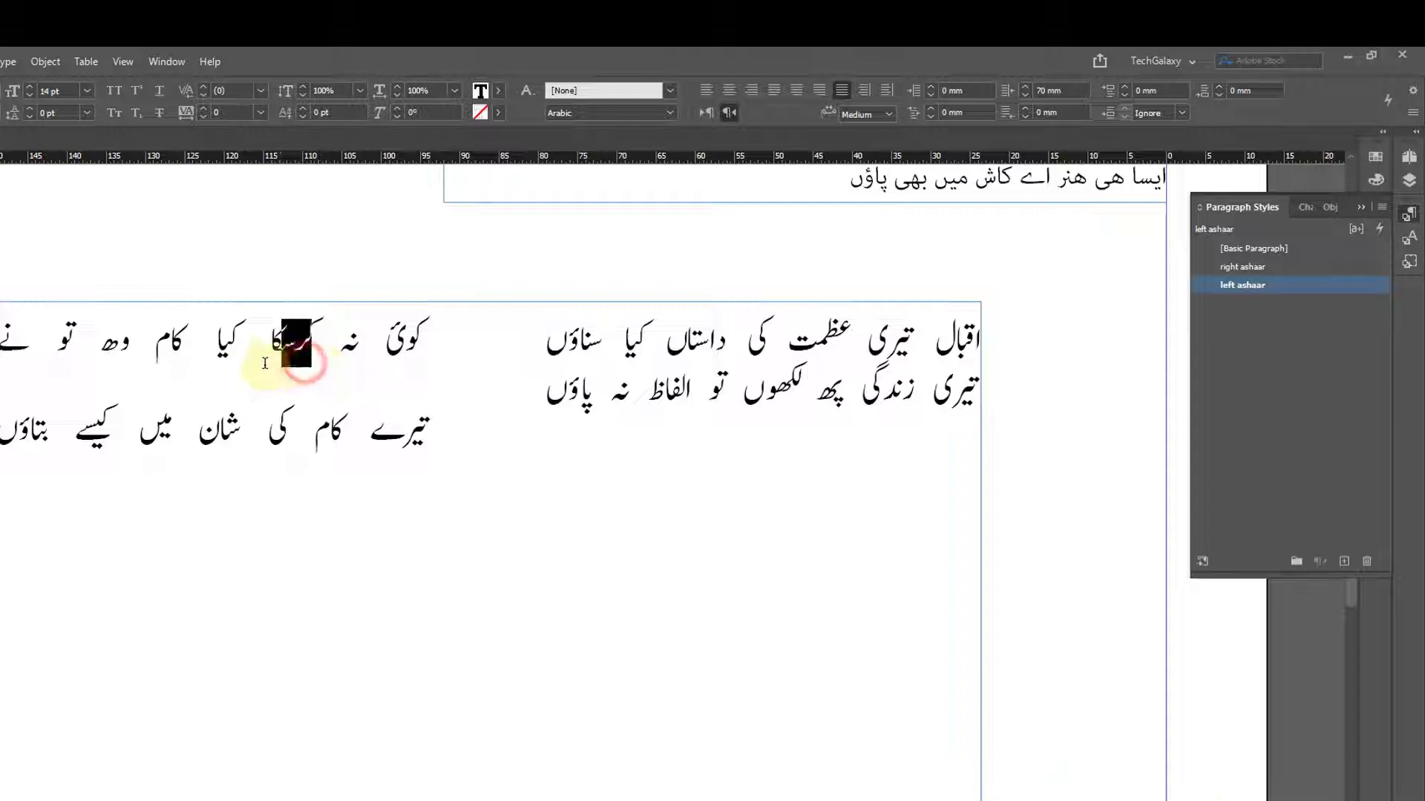
click(310, 367)
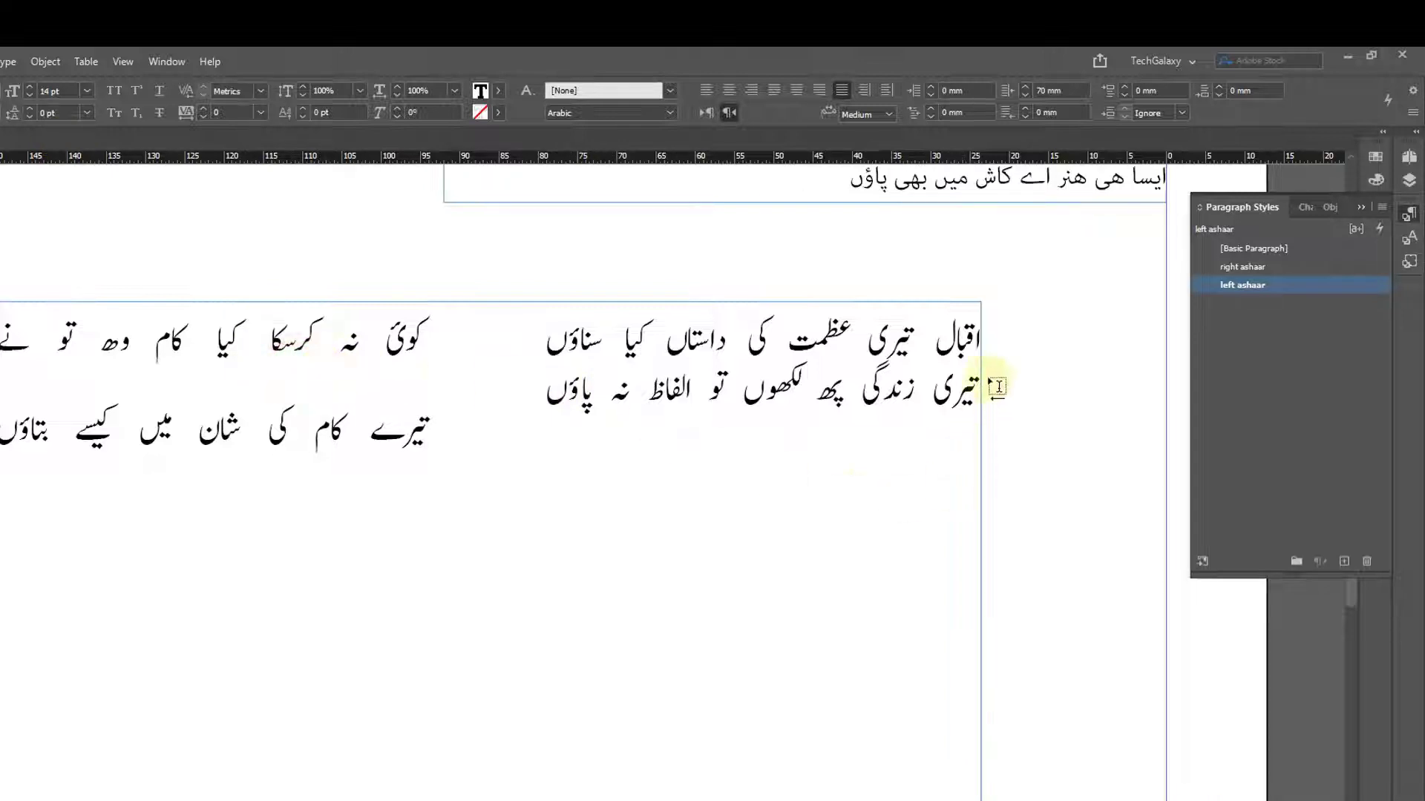
click(449, 437)
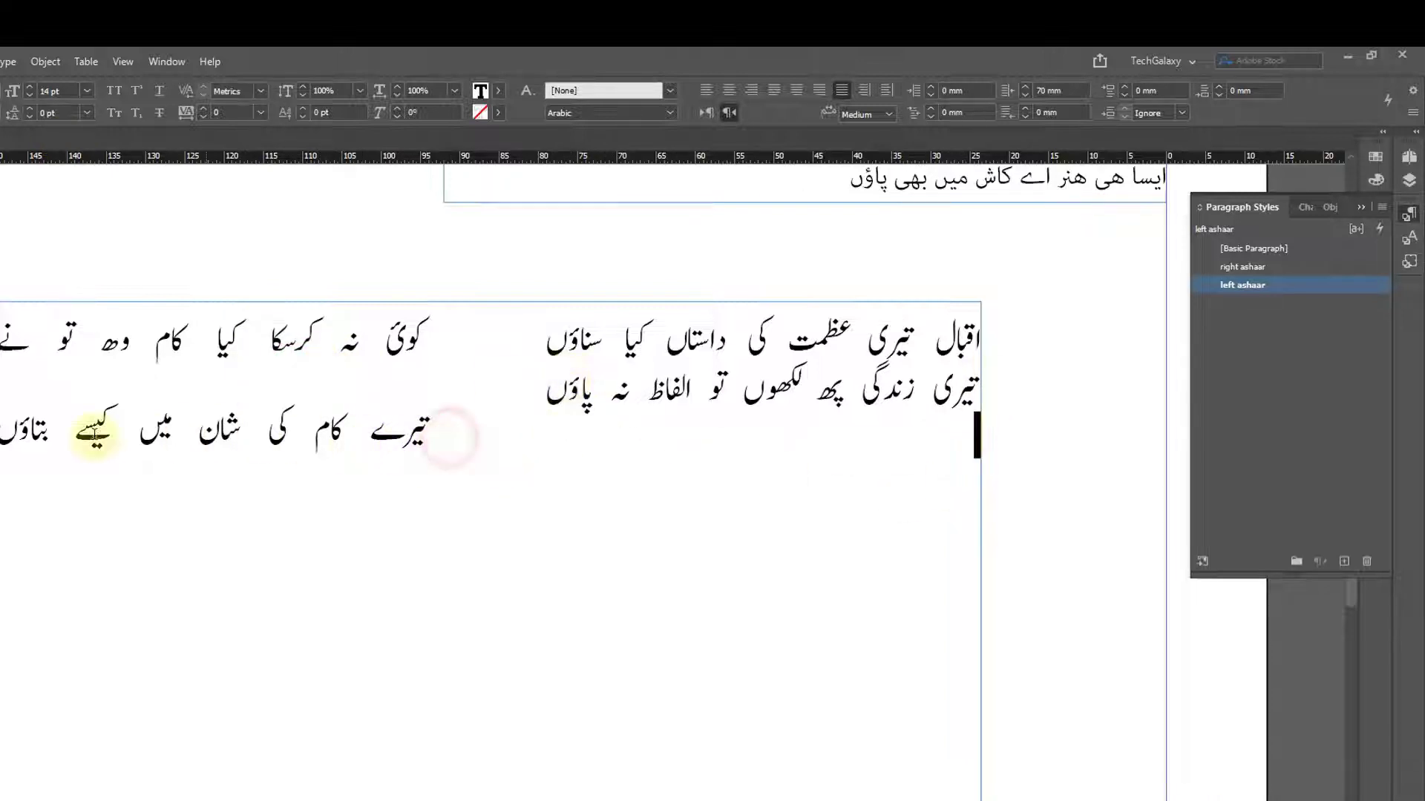
click(207, 429)
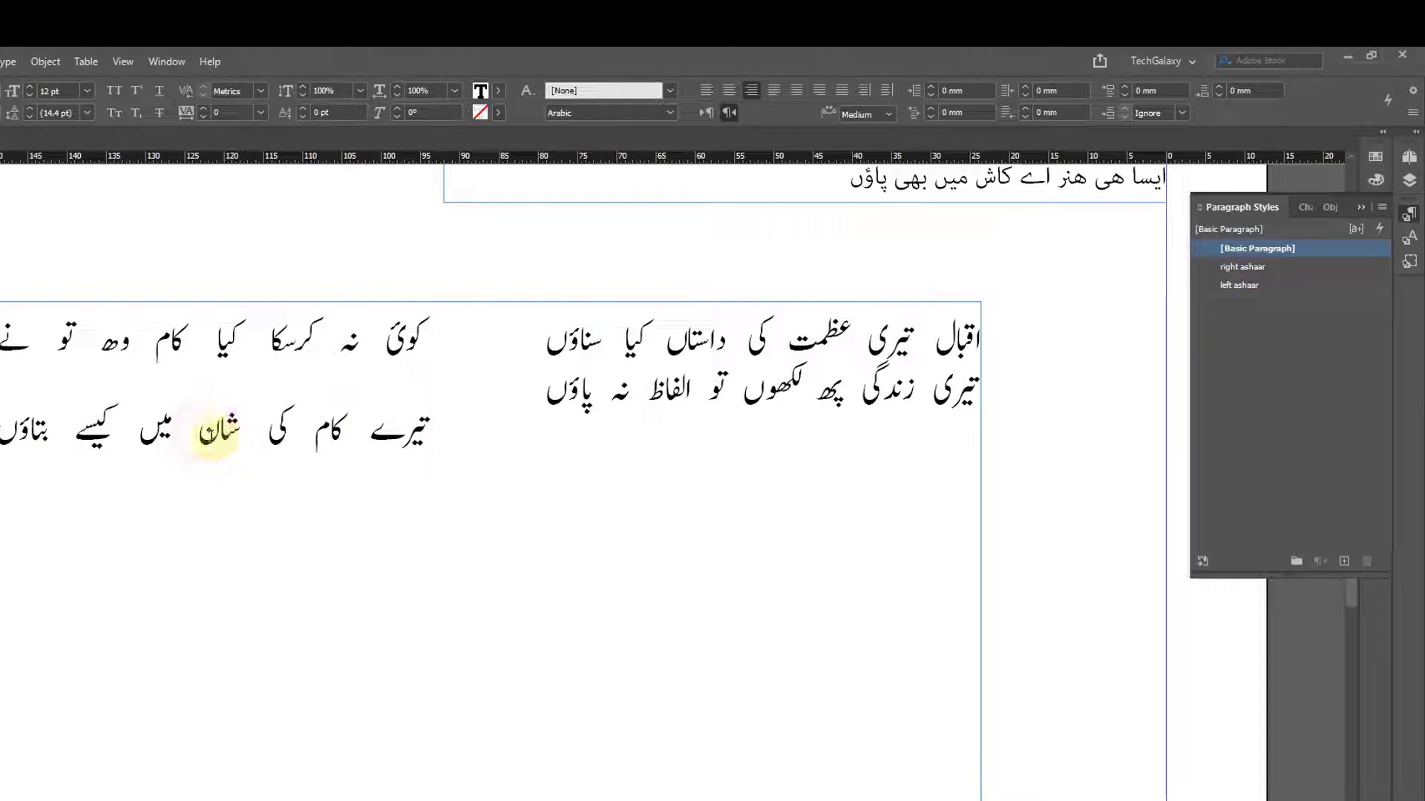
click(349, 438)
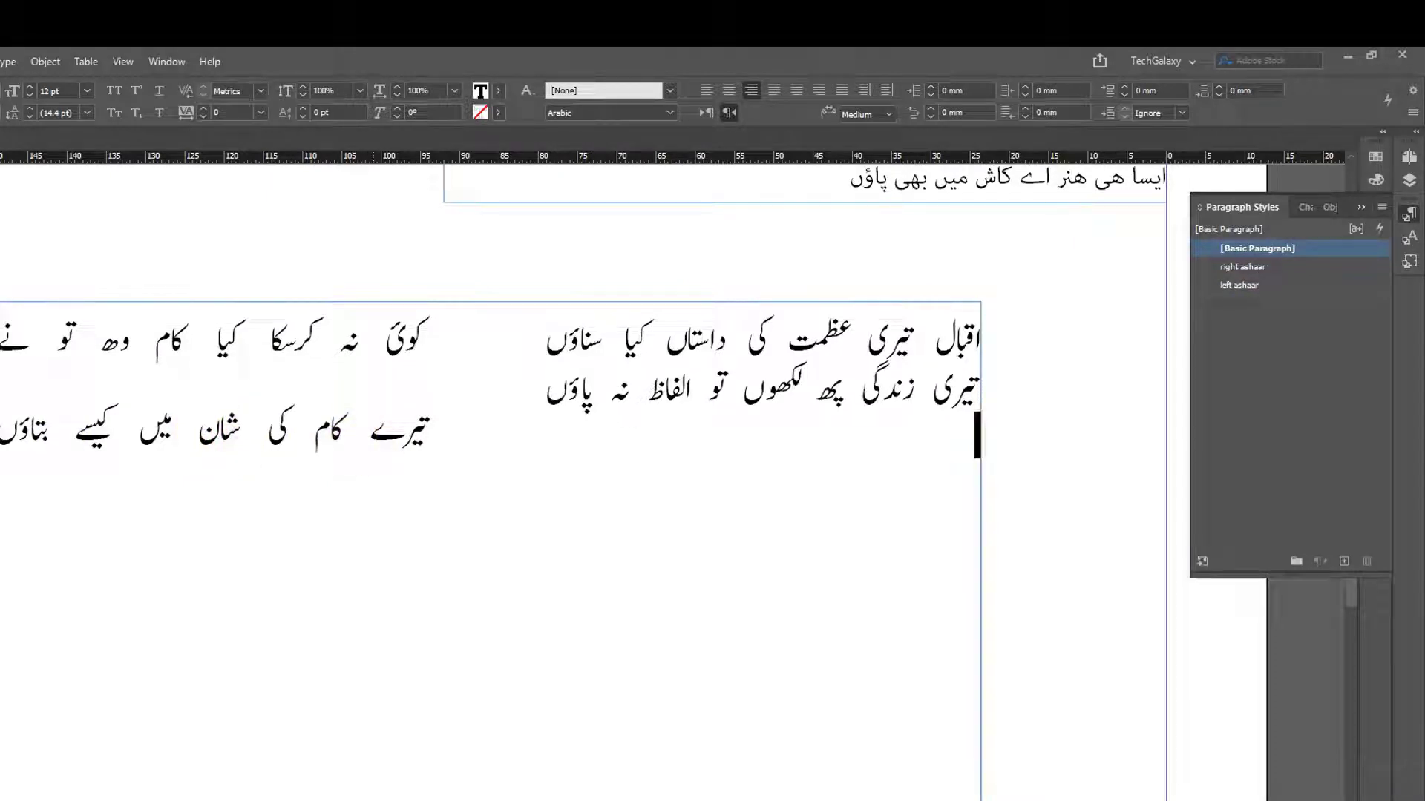
click(657, 393)
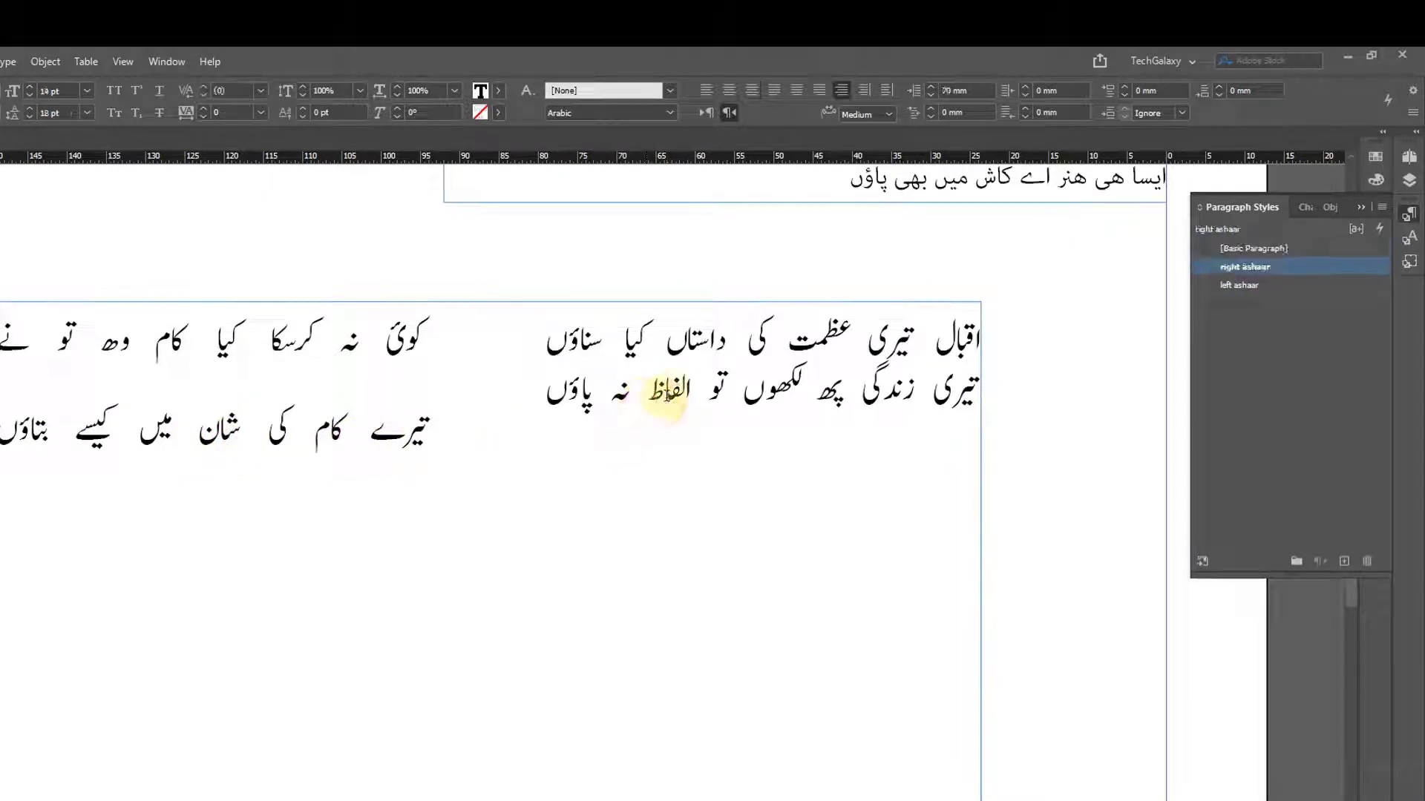
key(Tab)
key(BackSpace)
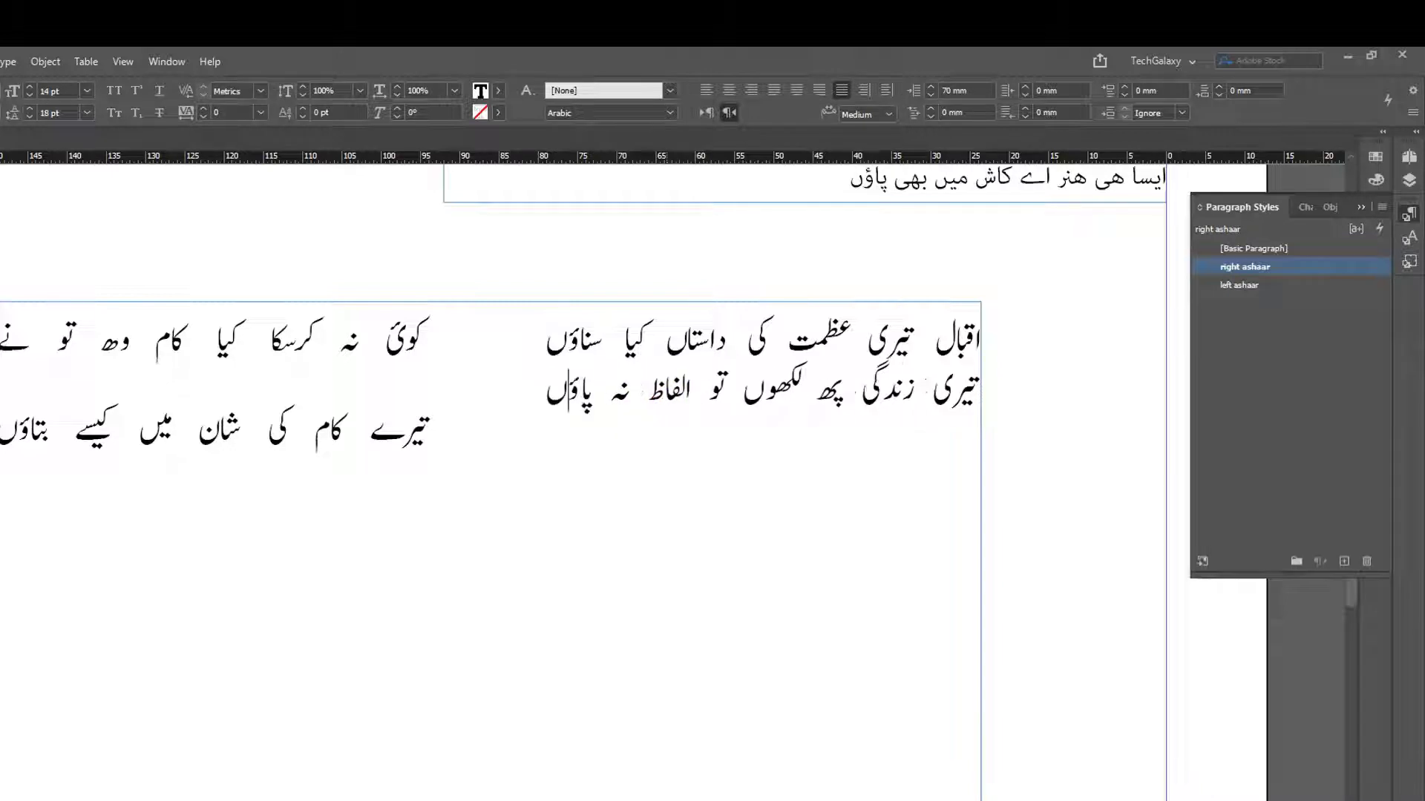
key(Left)
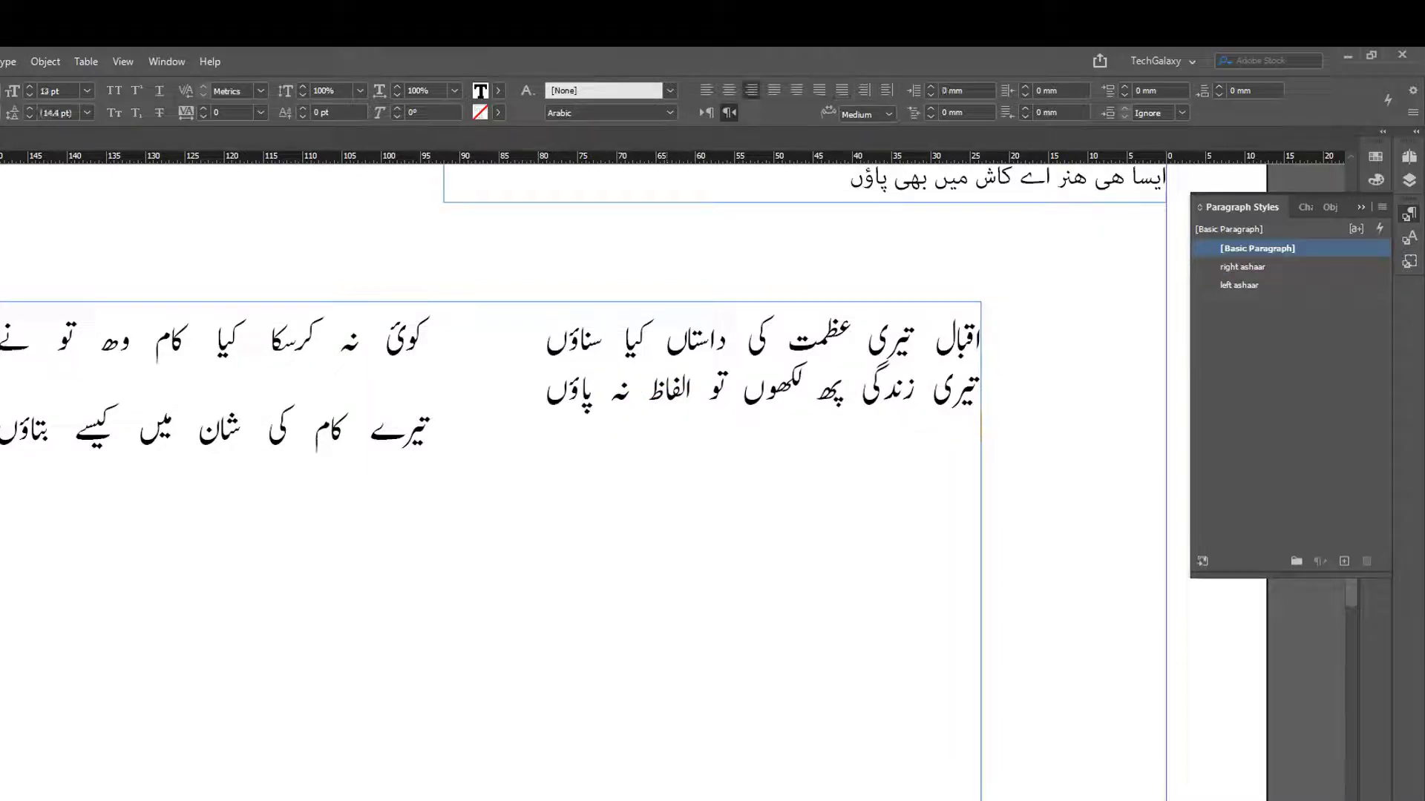
- Apply right ashaar at the blank line and close that gap, so the second lines of both couplets sit side by side
key(Escape)
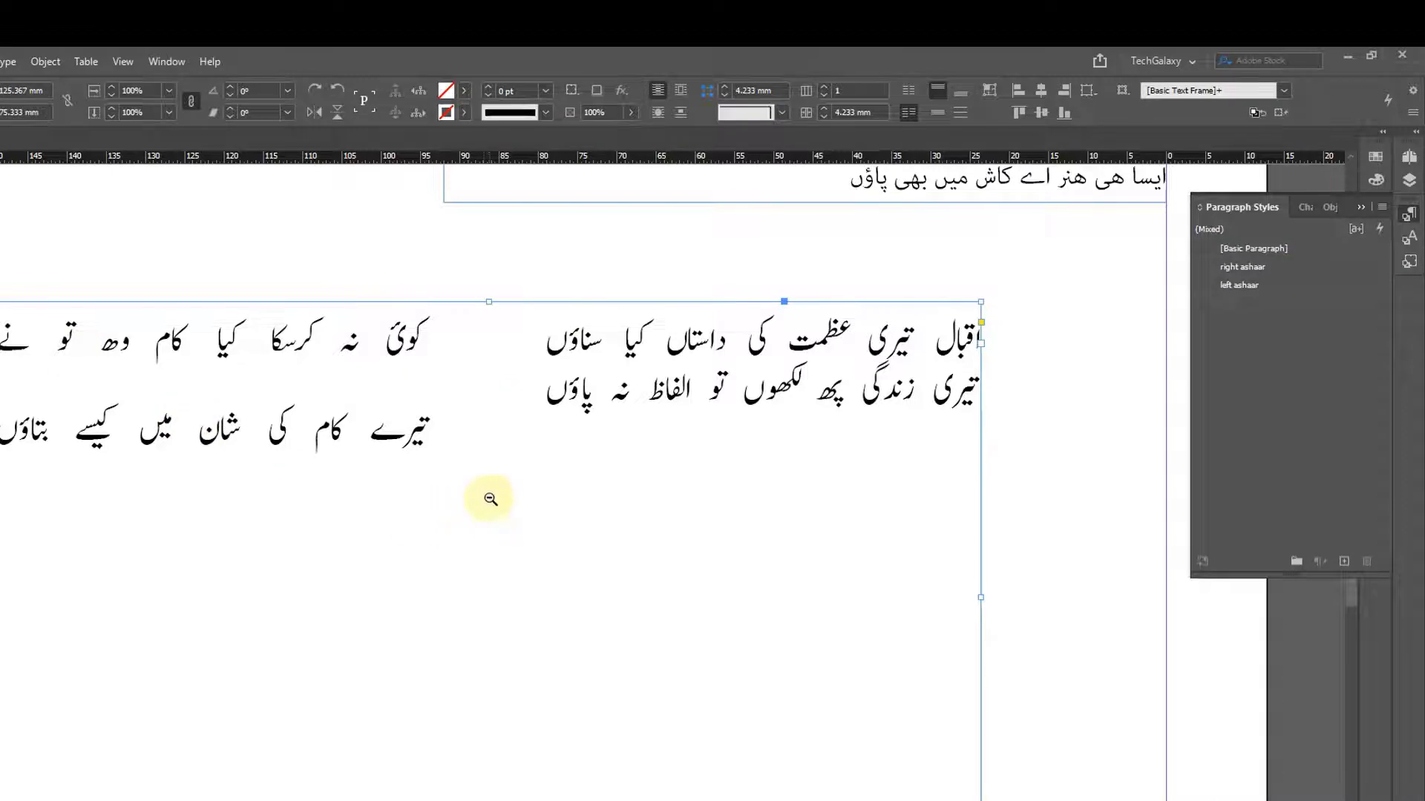
ctrl+alt+click(486, 494)
drag(805, 431, 622, 532)
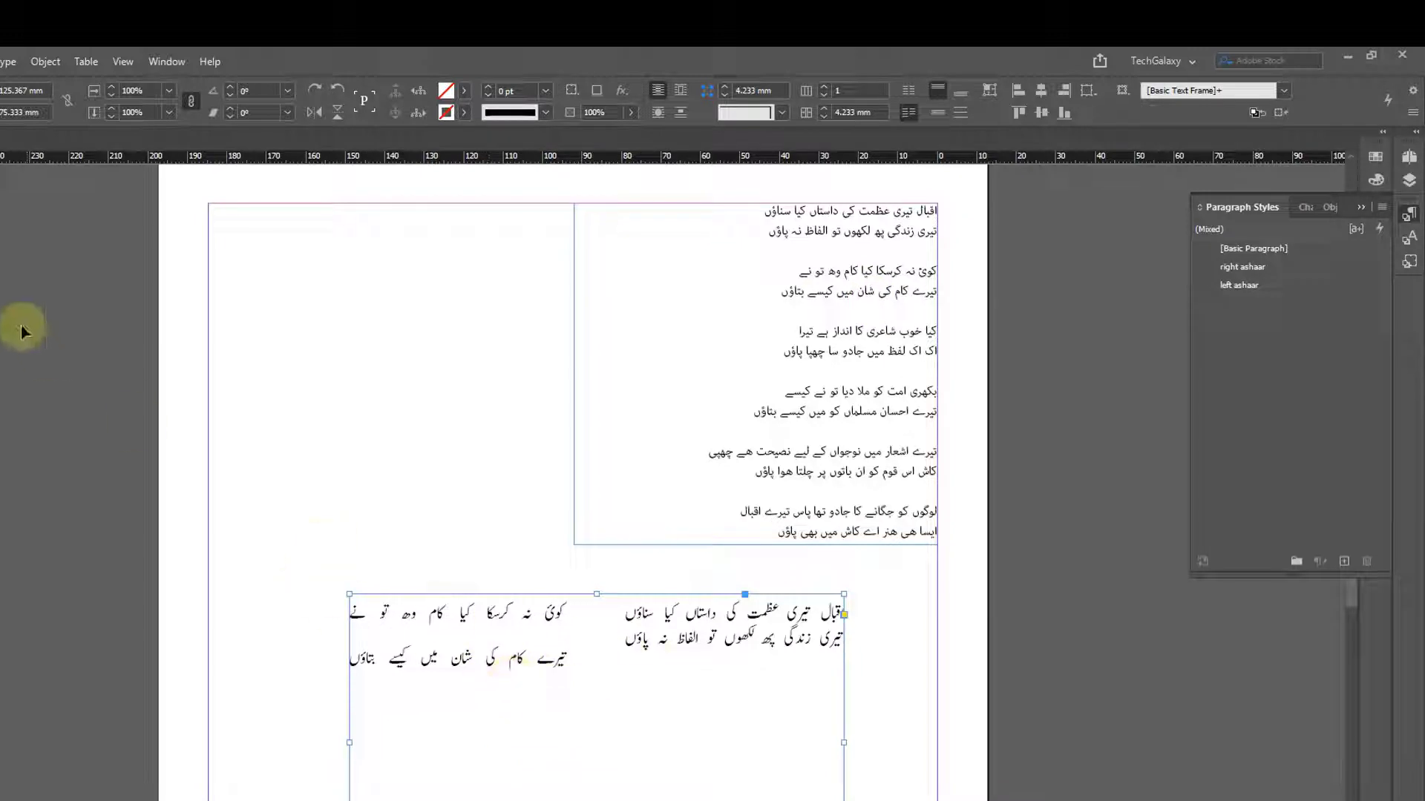
double_click(443, 631)
click(443, 655)
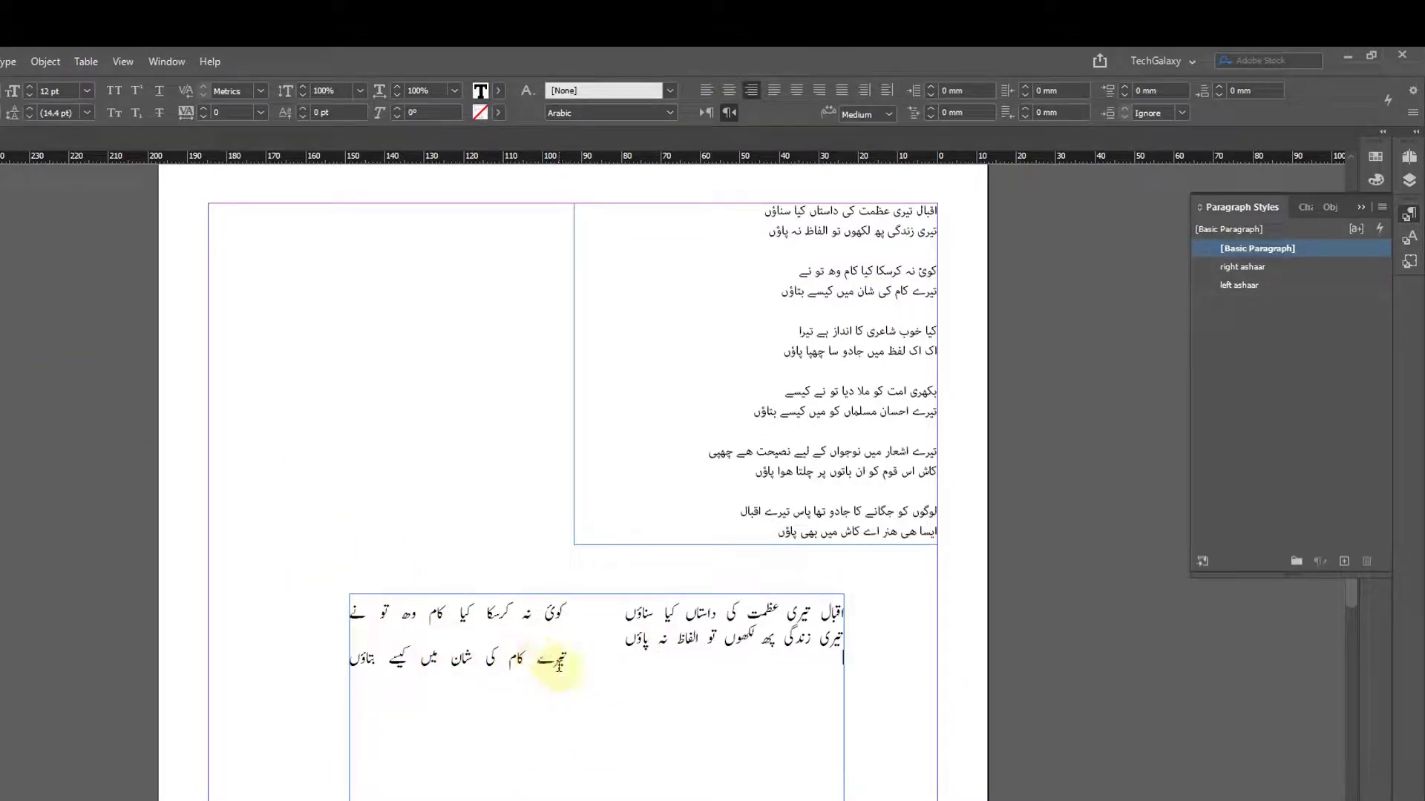
click(1242, 266)
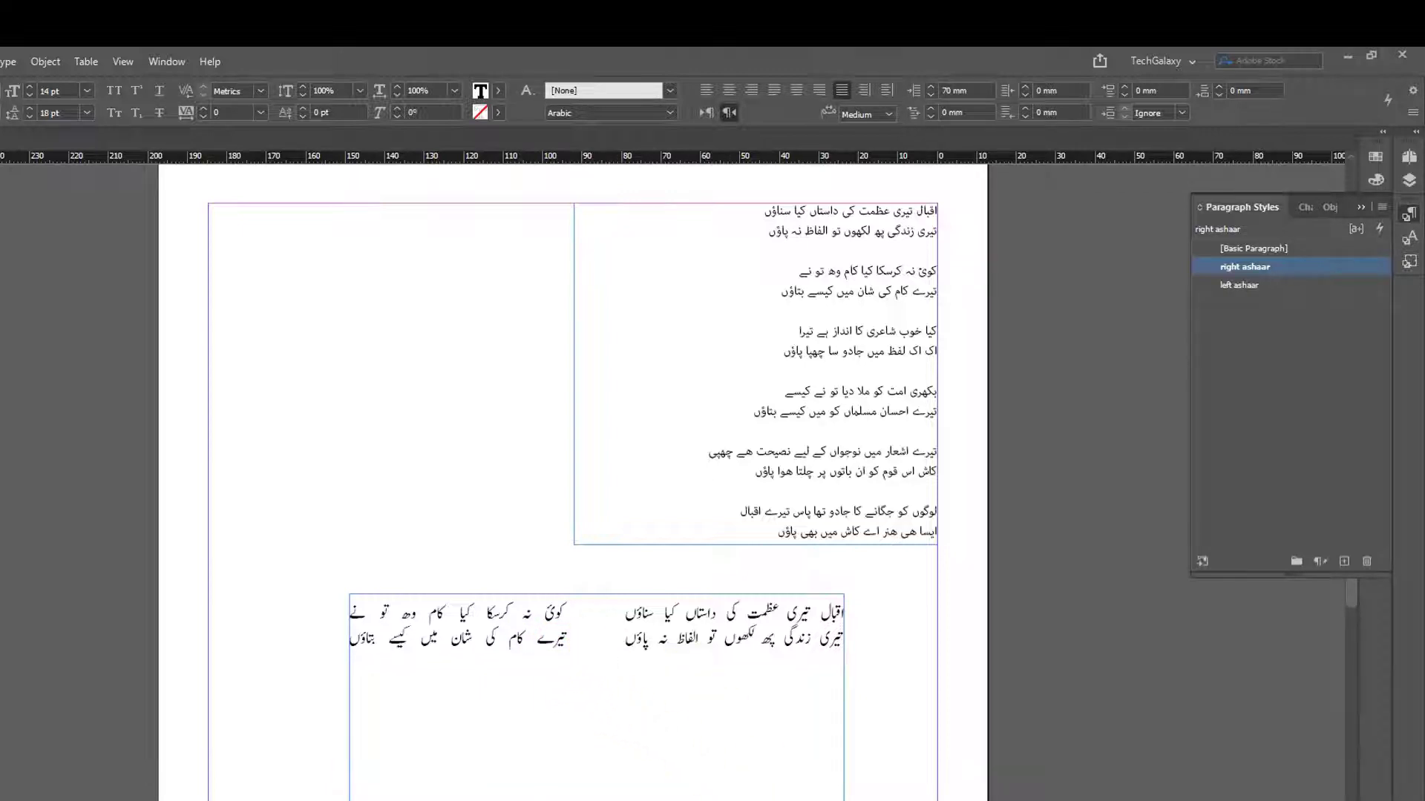
- Preview the page without guides and frame edges, then restore the normal view and zoom out
key(Escape)
key(w)
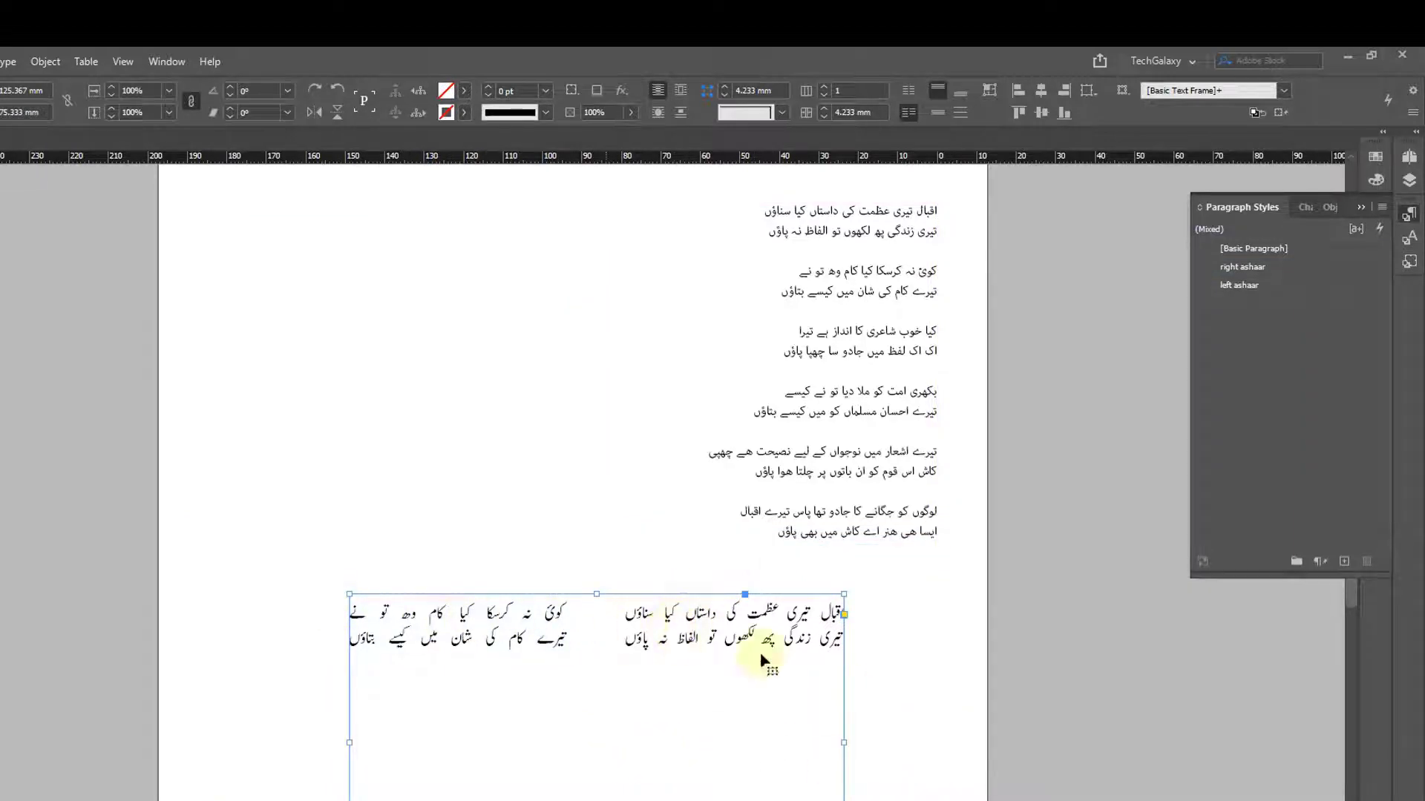
click(590, 633)
key(w)
click(864, 662)
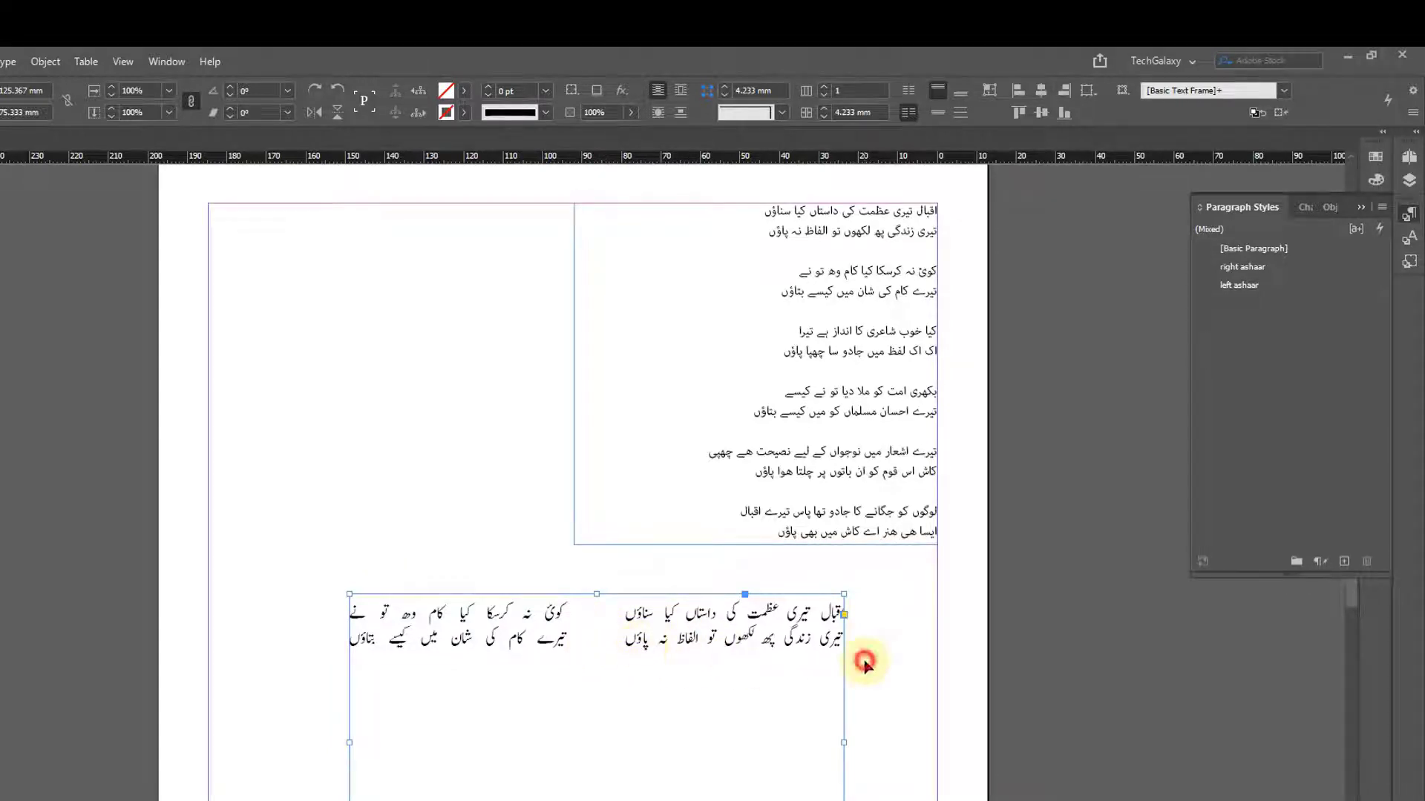
alt+click(658, 626)
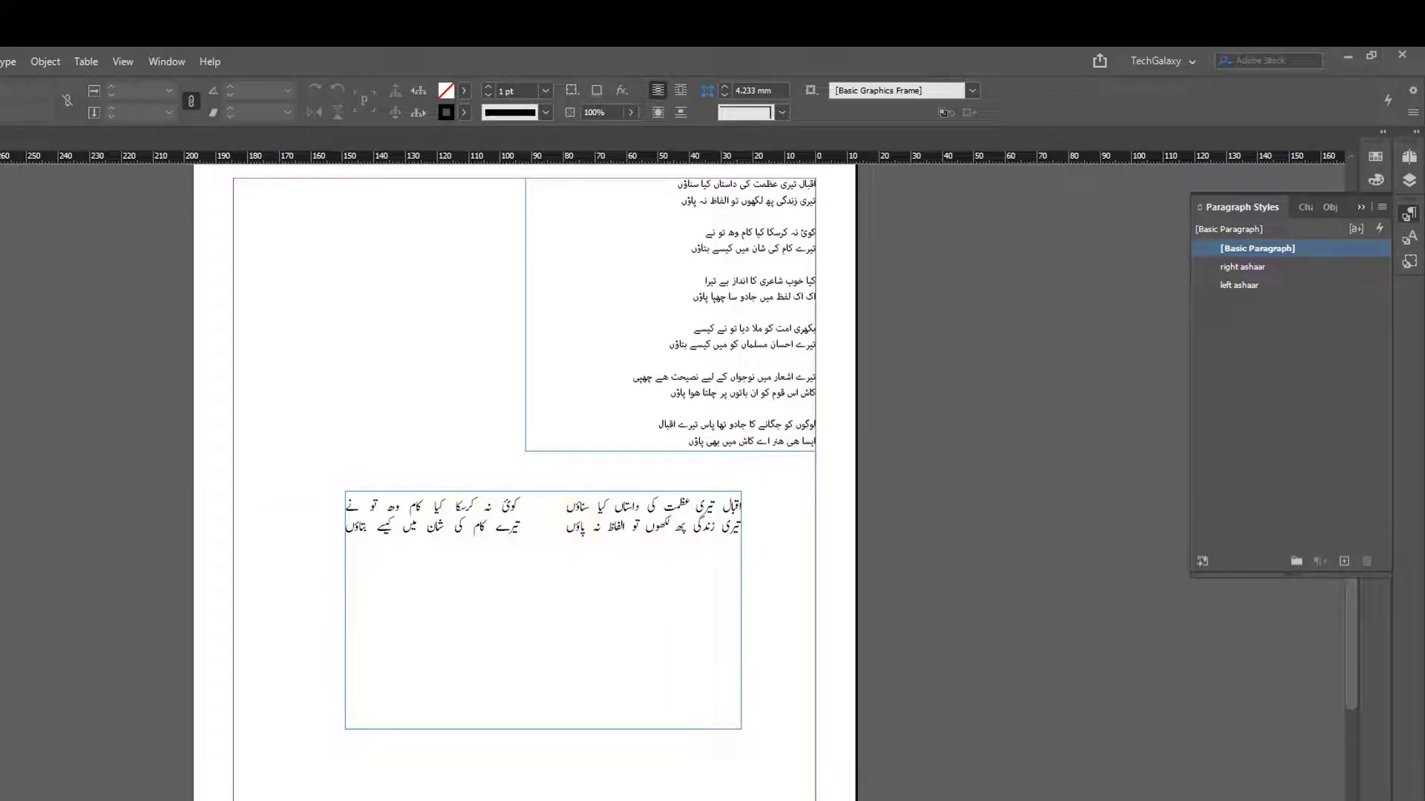
- Check which paragraph style, indents and leading apply to the lines arranged side by side
key(t)
click(494, 528)
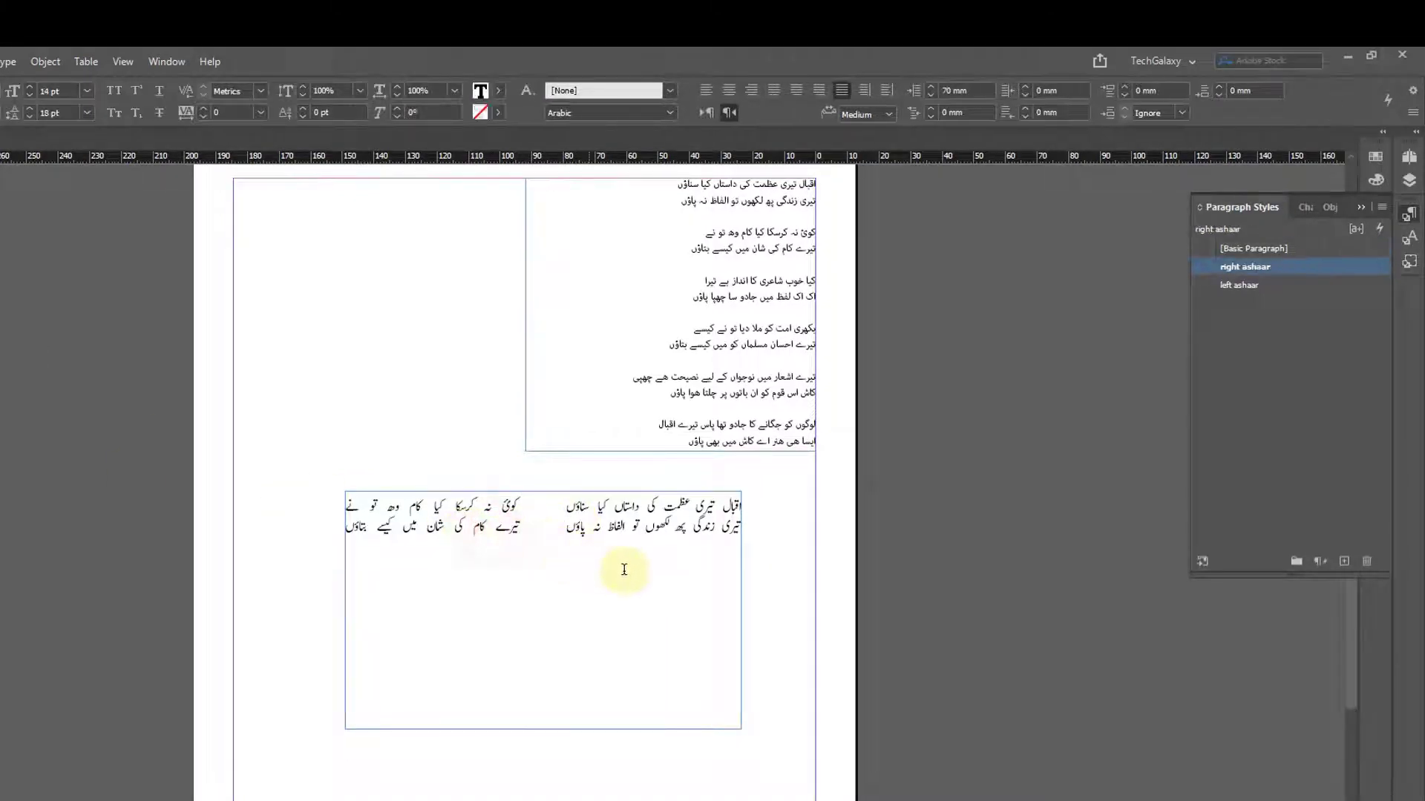
click(496, 529)
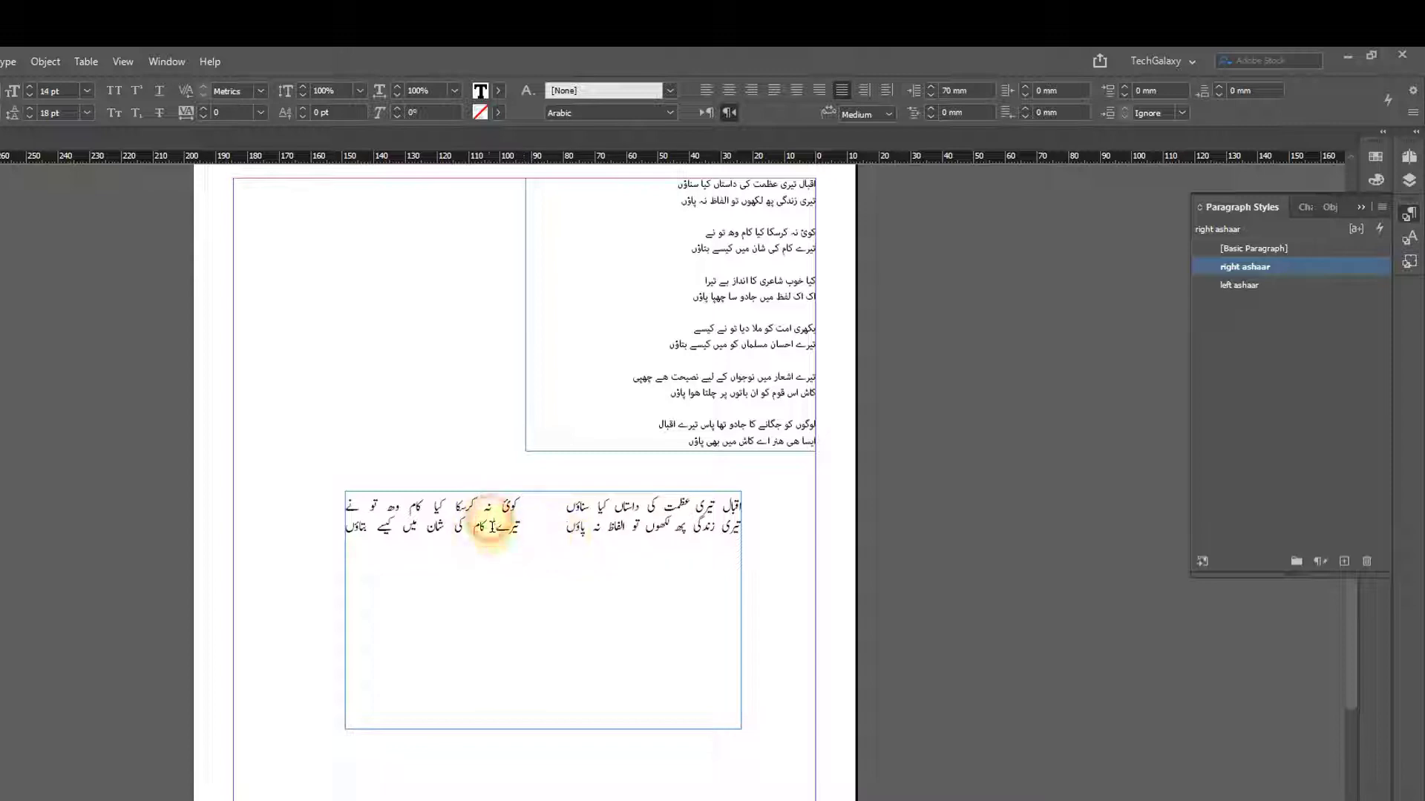
click(481, 531)
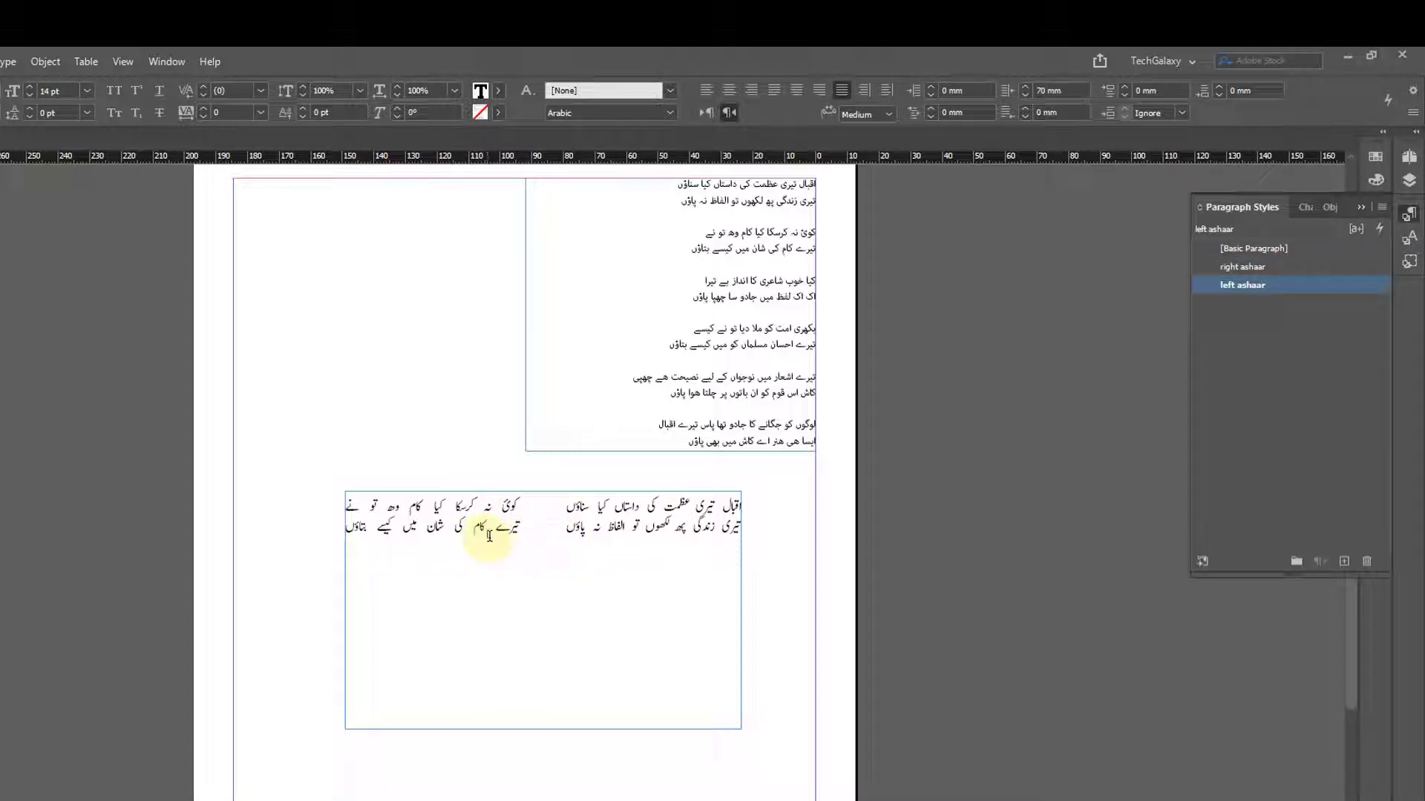
click(495, 514)
click(544, 514)
- Delete the text frame that holds the side-by-side couplets
key(Escape)
scroll(658, 477, up, 2)
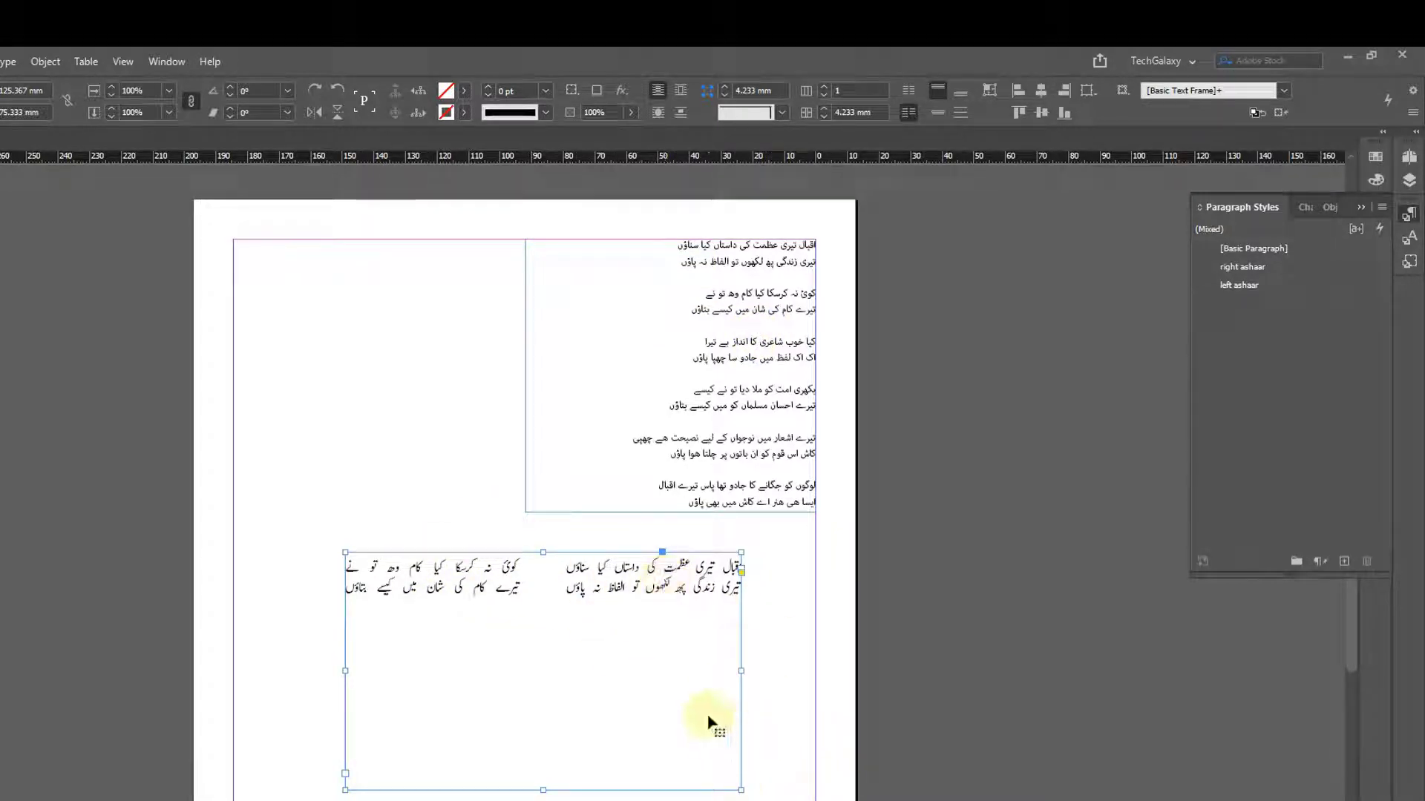
key(Delete)
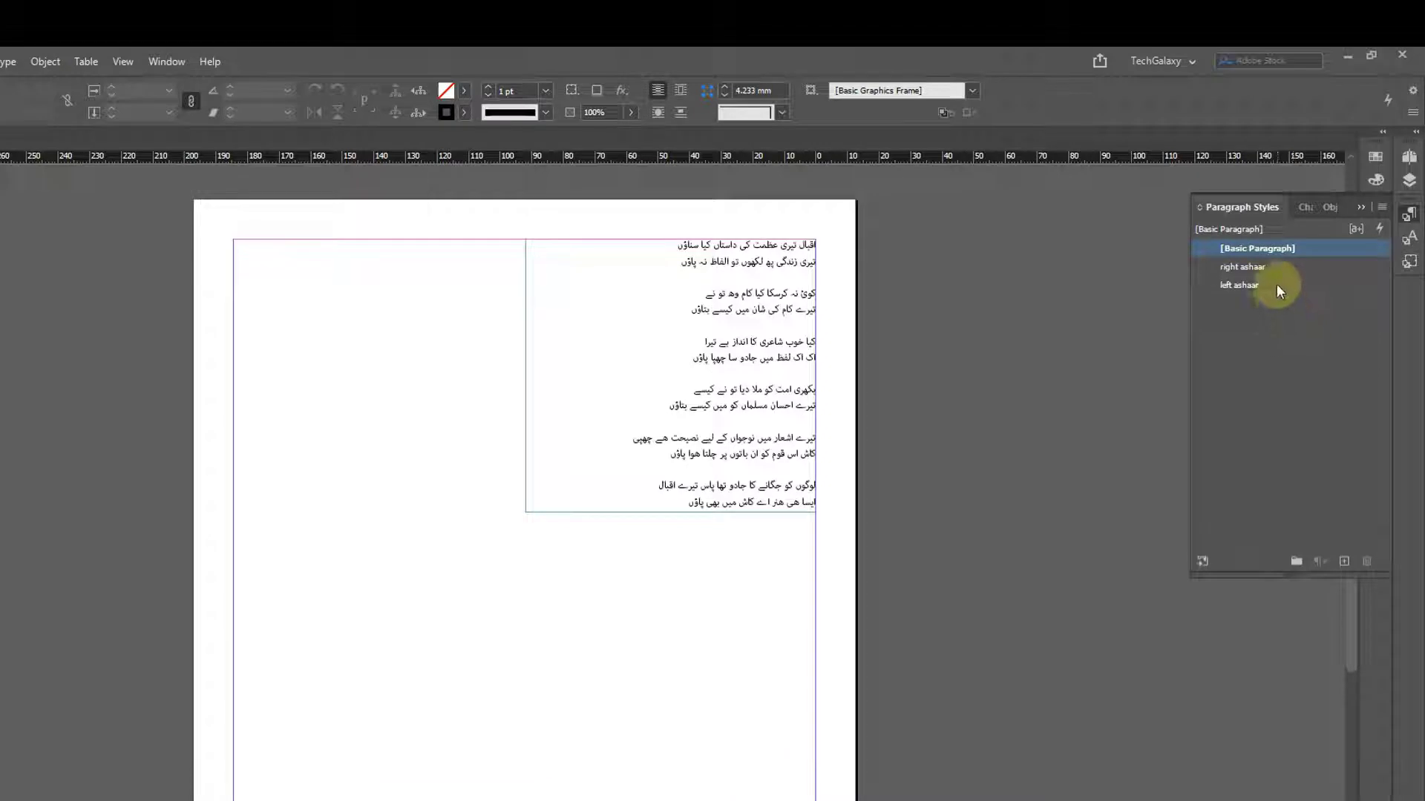
- Delete the left ashaar and right ashaar paragraph styles
click(1276, 284)
click(1366, 561)
click(1272, 271)
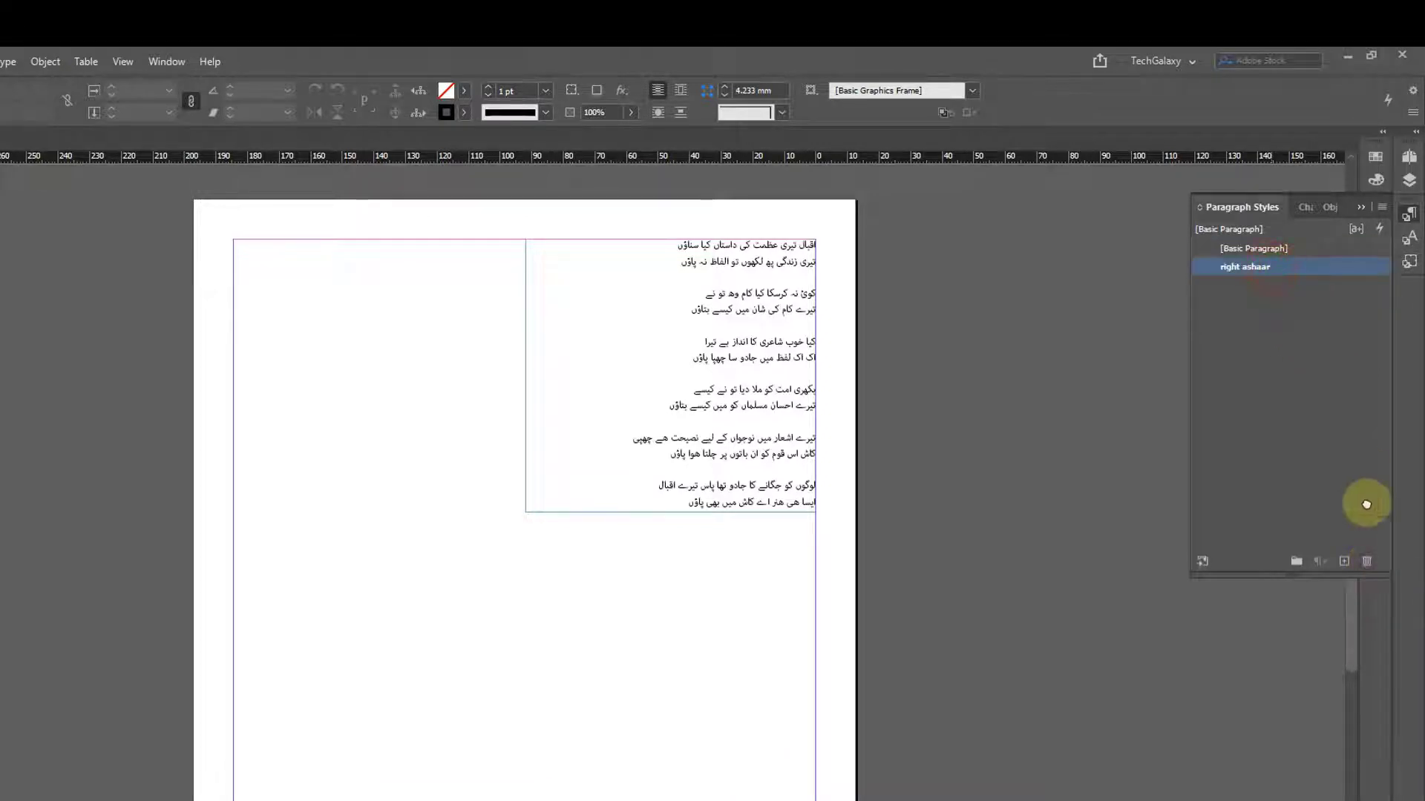
drag(1366, 504, 1366, 561)
- Draw a text frame about 125 mm by 57 mm below the poem and place the ruler zero point at its upper-right corner
click(15, 340)
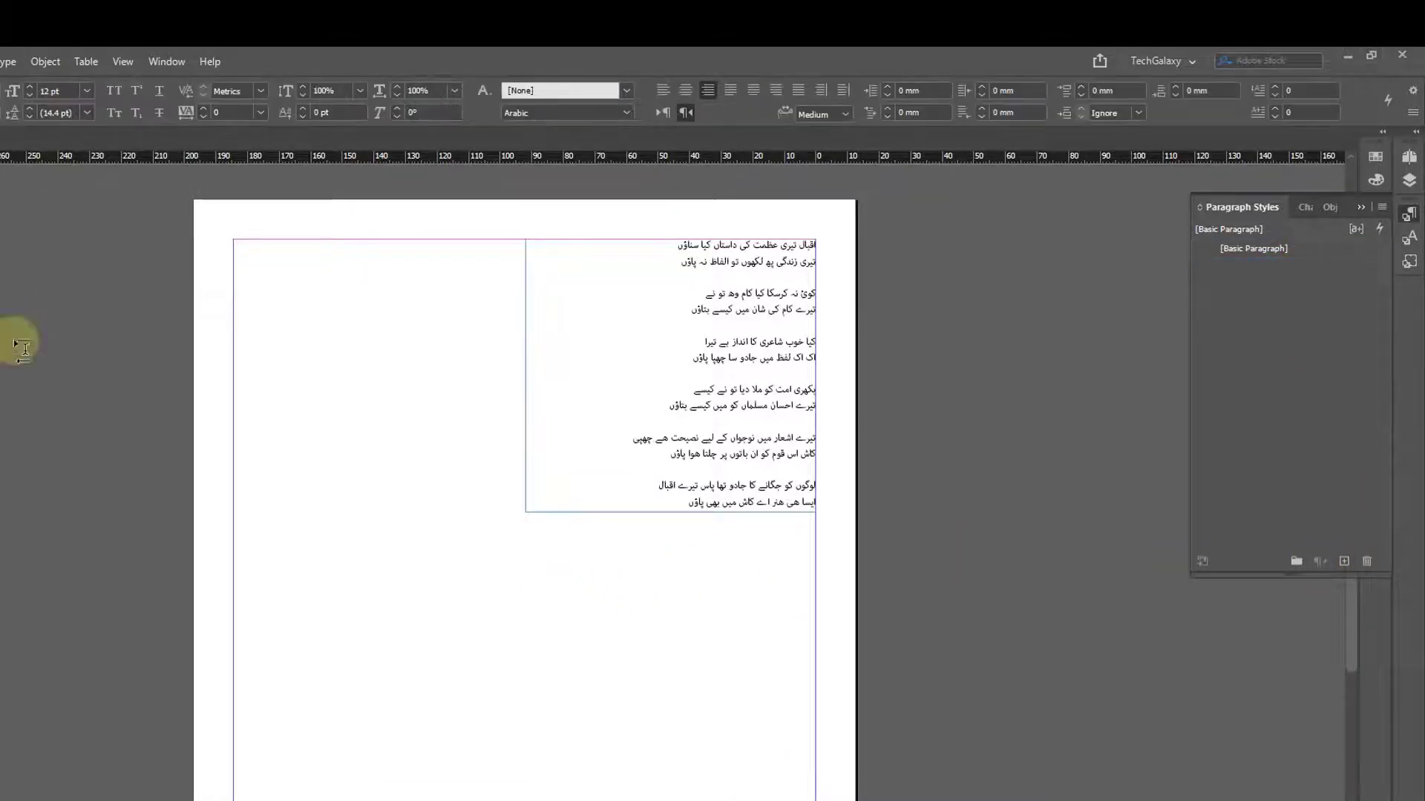
mouse_move(773, 550)
mouse_down()
mouse_move(763, 604)
mouse_move(375, 700)
mouse_move(380, 731)
mouse_up()
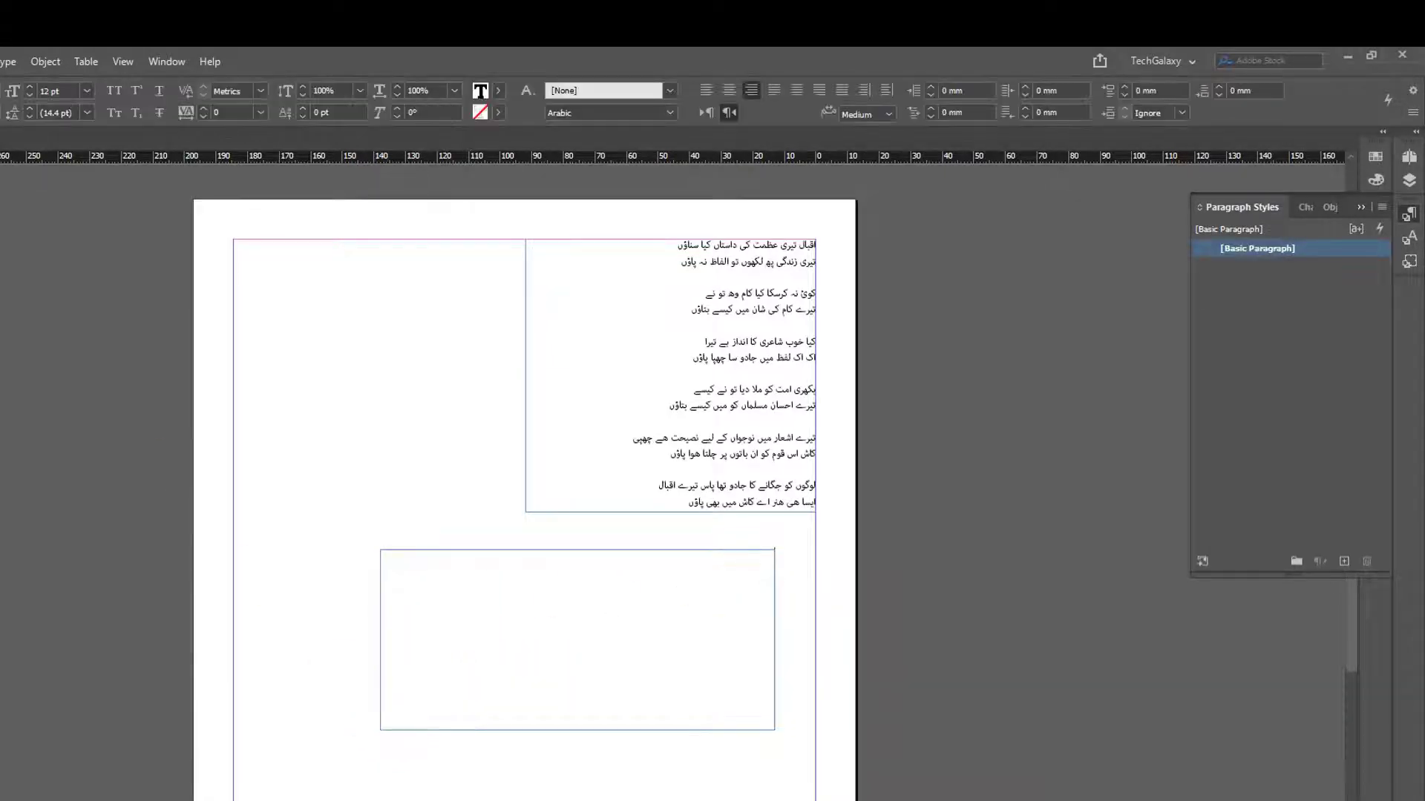
drag(2, 155, 775, 550)
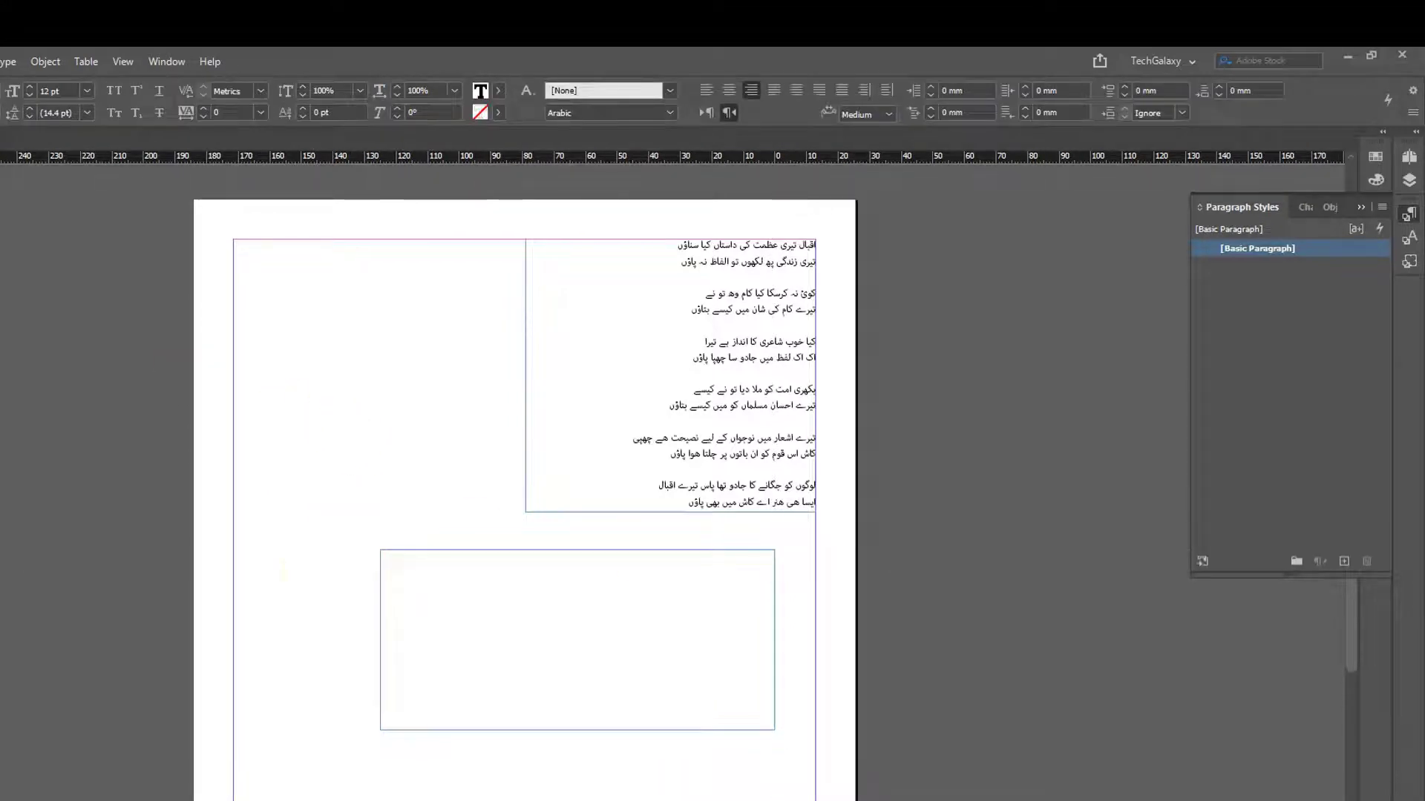
- Nudge the empty text frame into position and realign the ruler zero point with its upper-right corner
key(Escape)
key(ctrl+=)
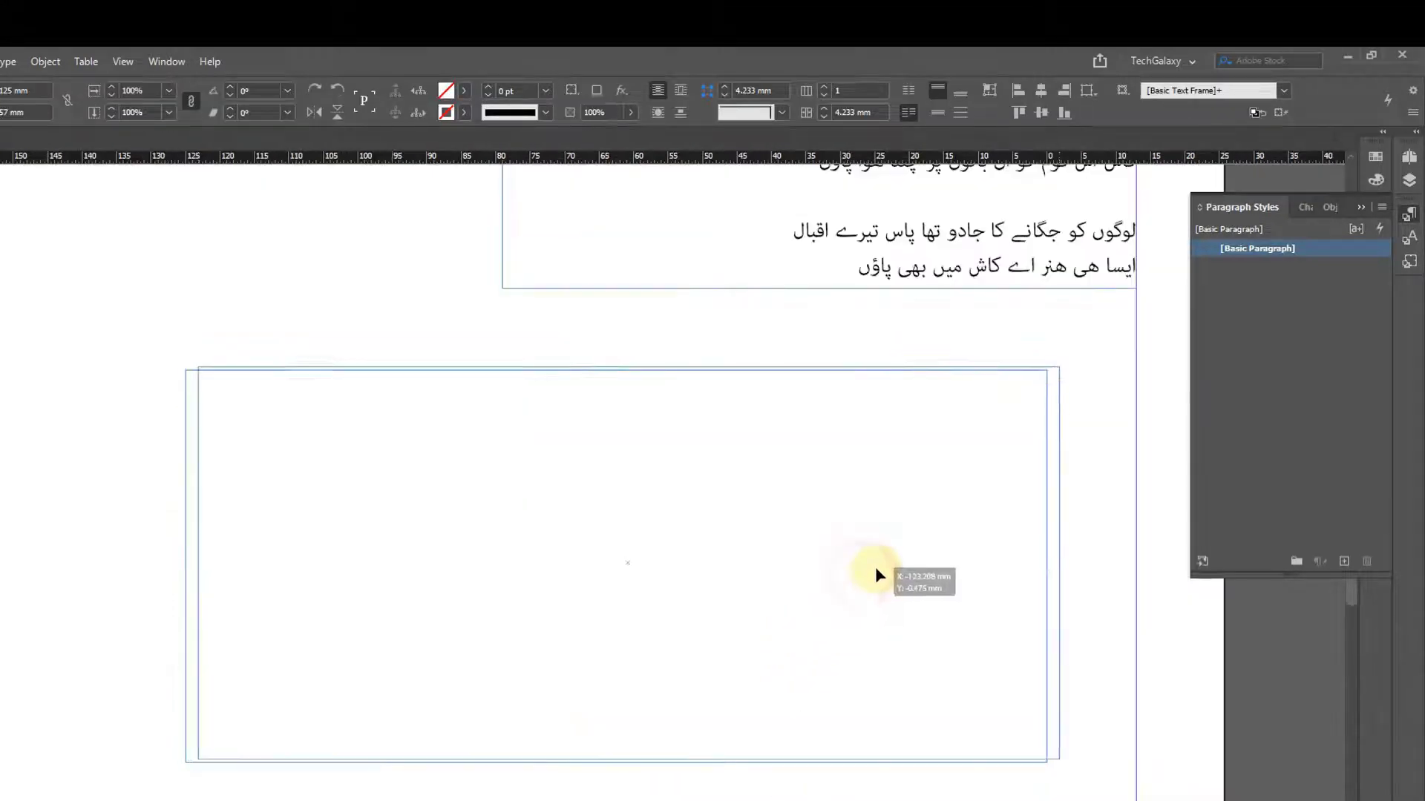
drag(878, 575, 883, 570)
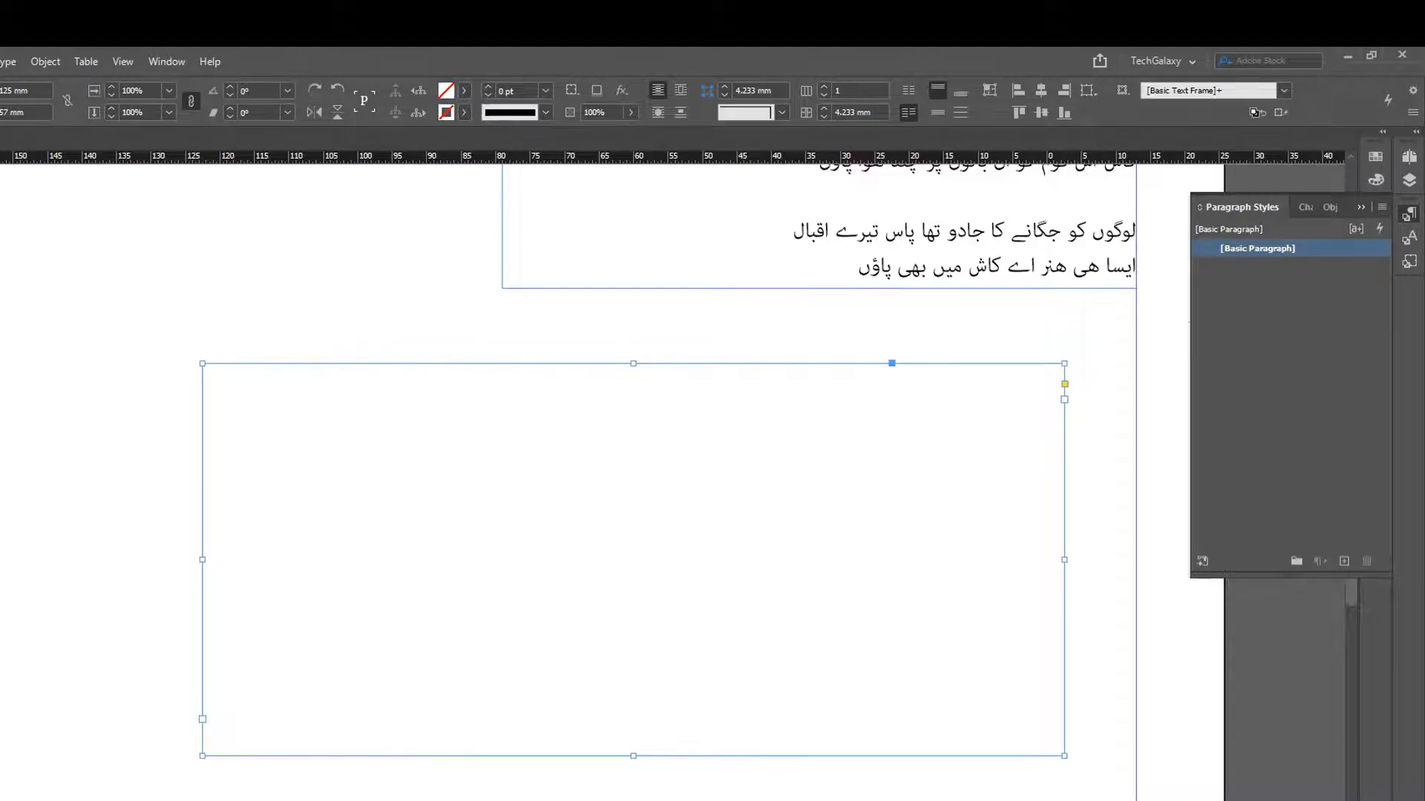
drag(2, 156, 1067, 364)
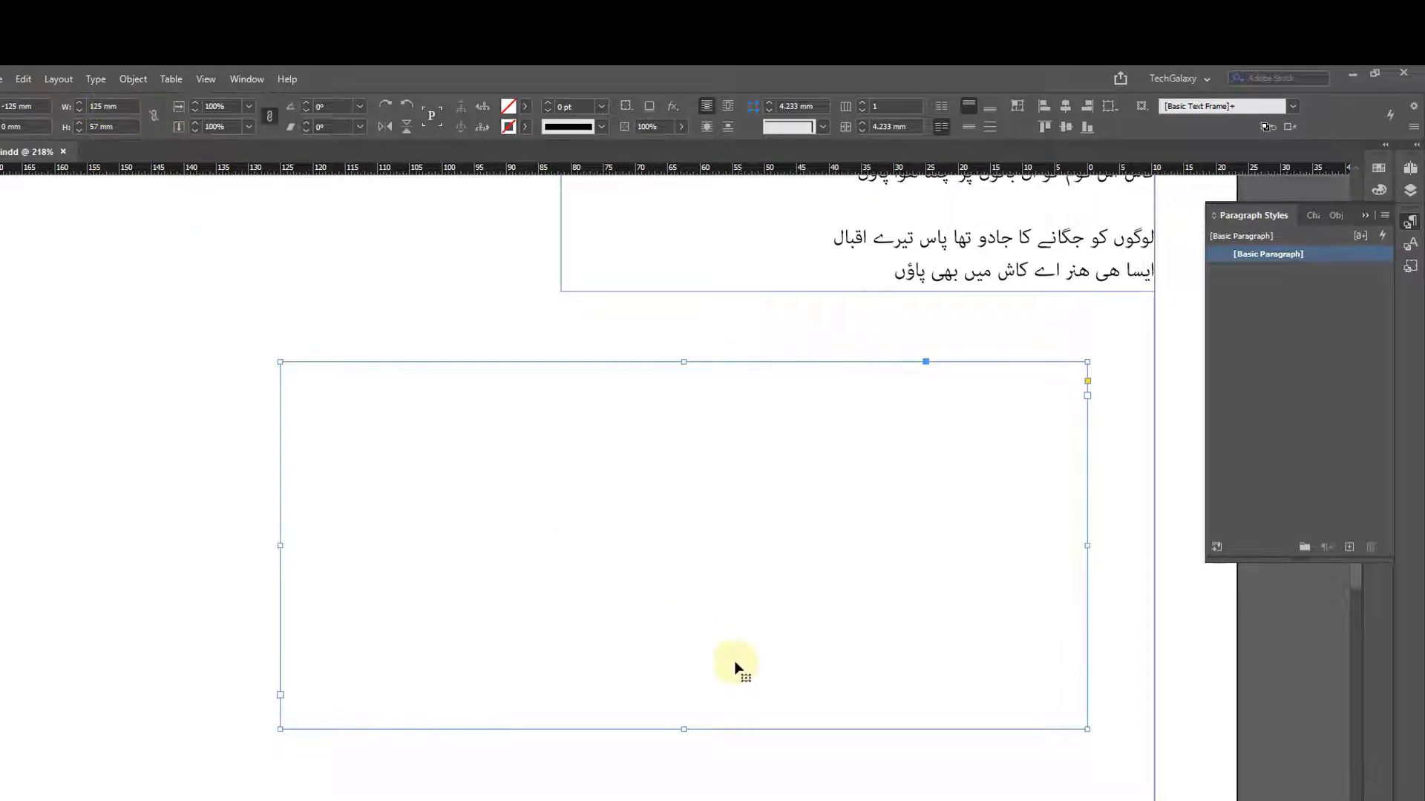
- Set the text frame's width to 130 mm and move the ruler zero point to its new upper-right corner
key(ctrl+minus)
key(ctrl+minus)
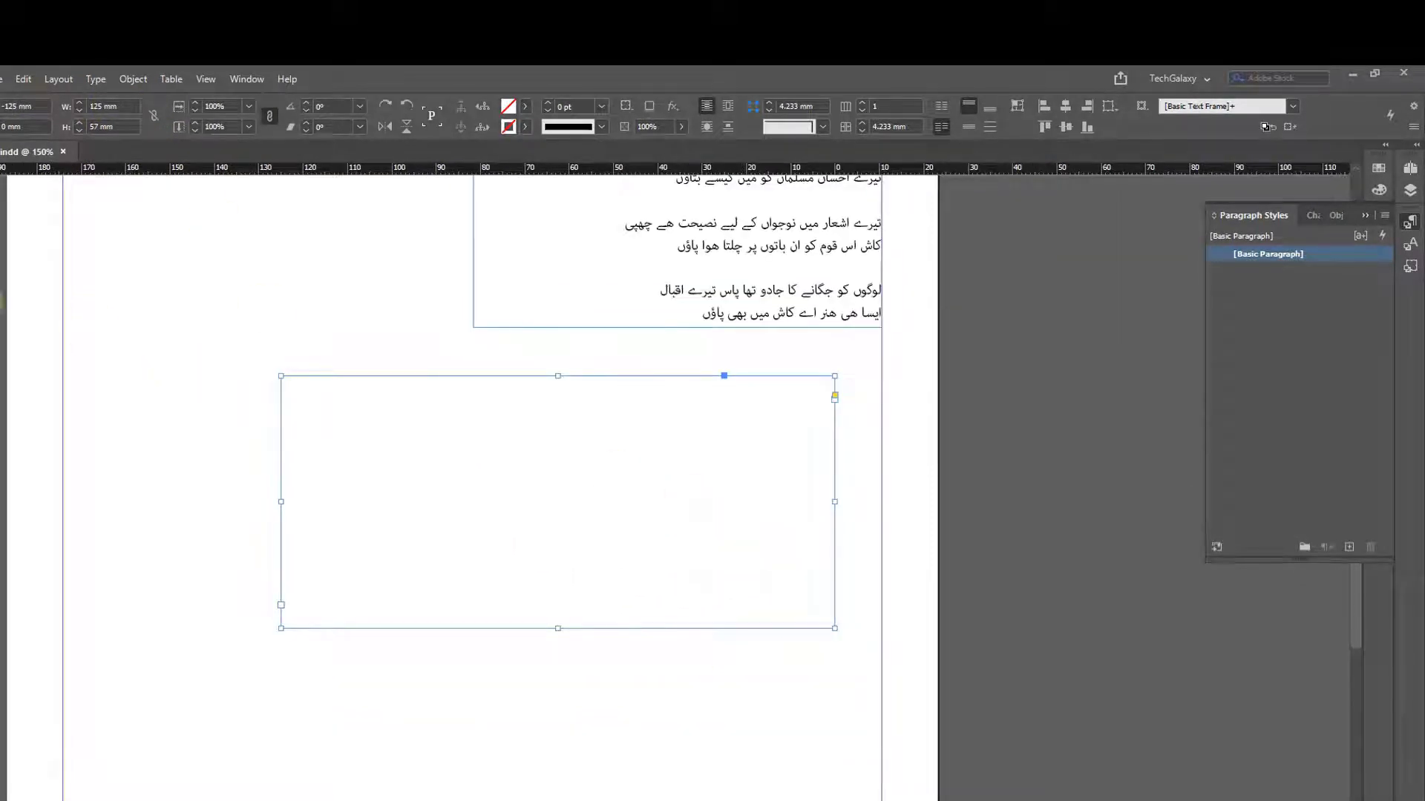
click(111, 106)
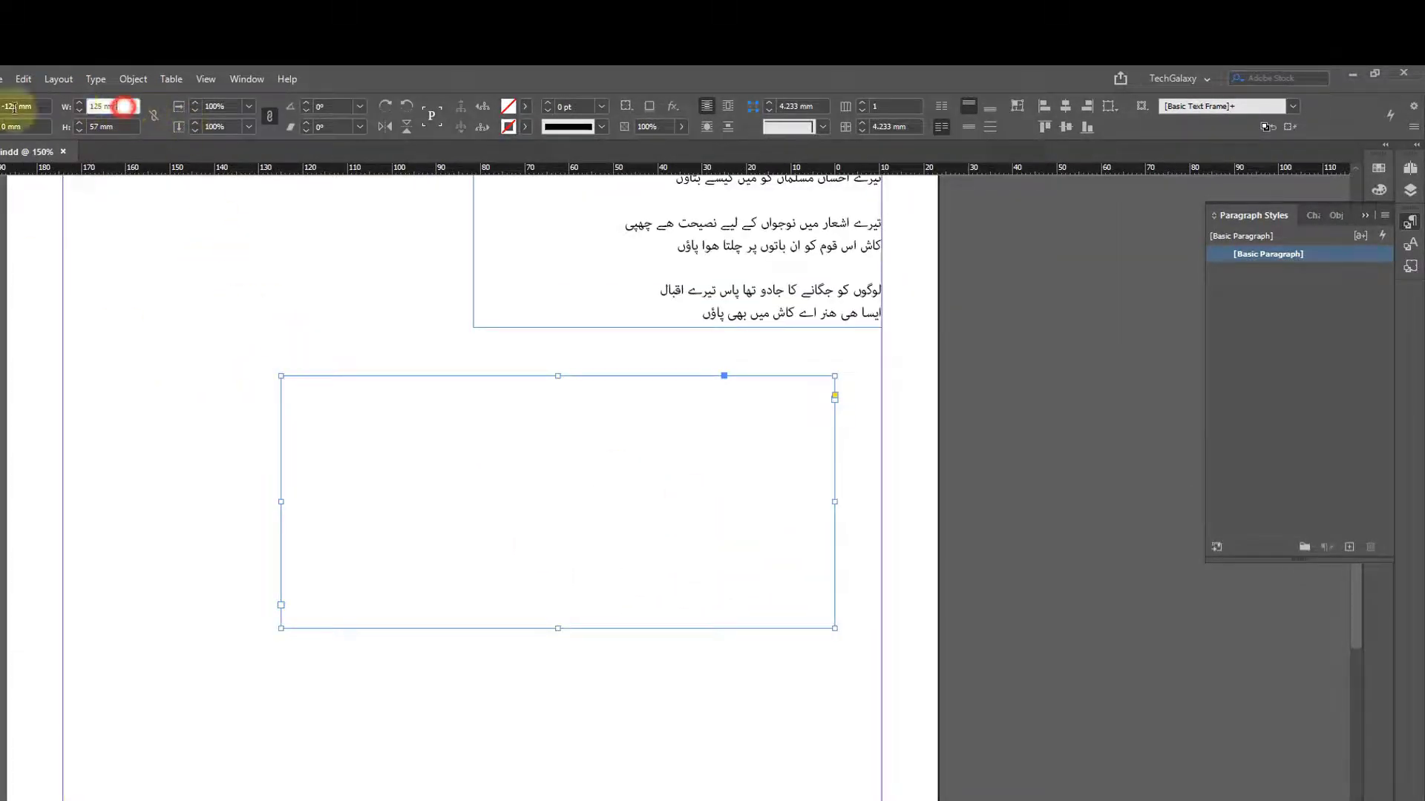
text(130)
key(Return)
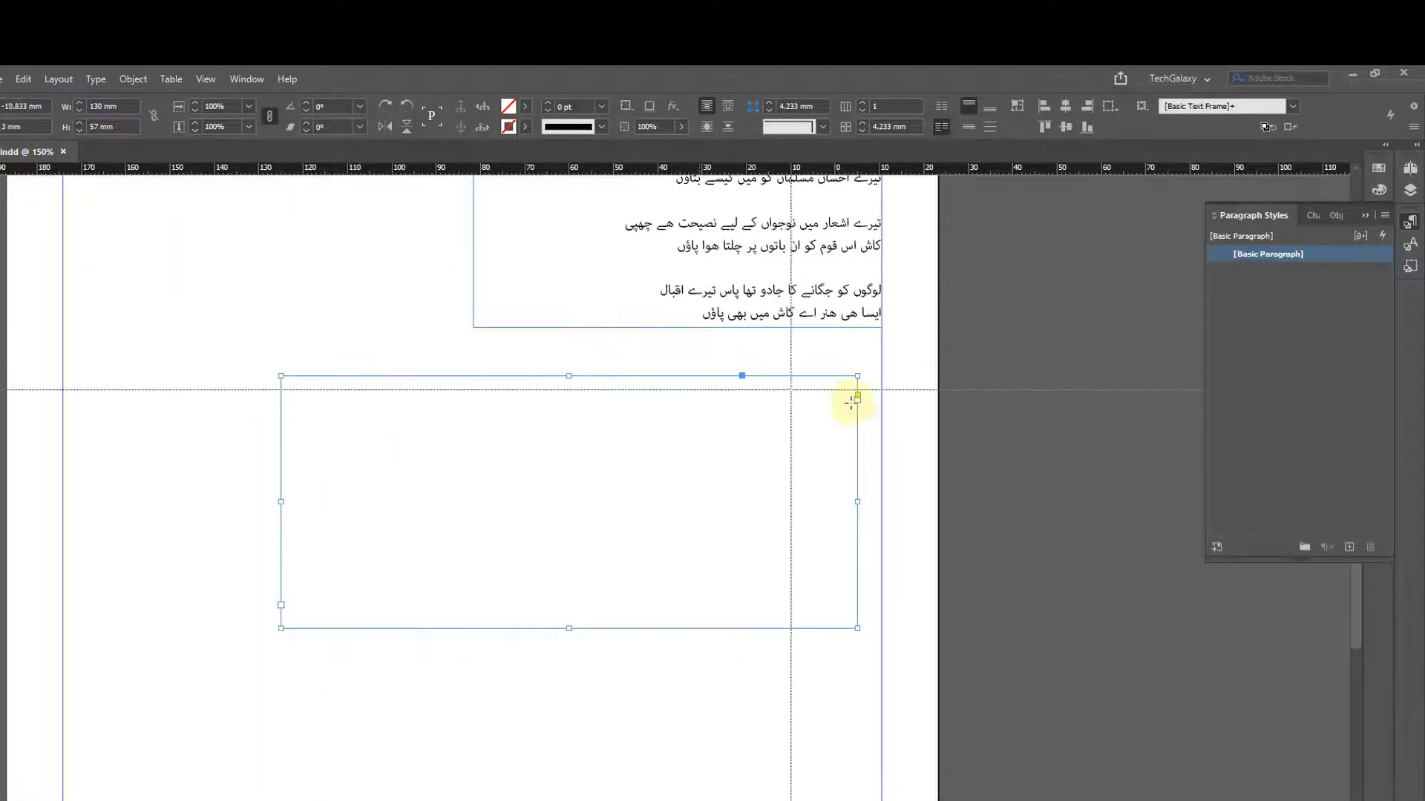
click(857, 376)
drag(857, 376, 857, 376)
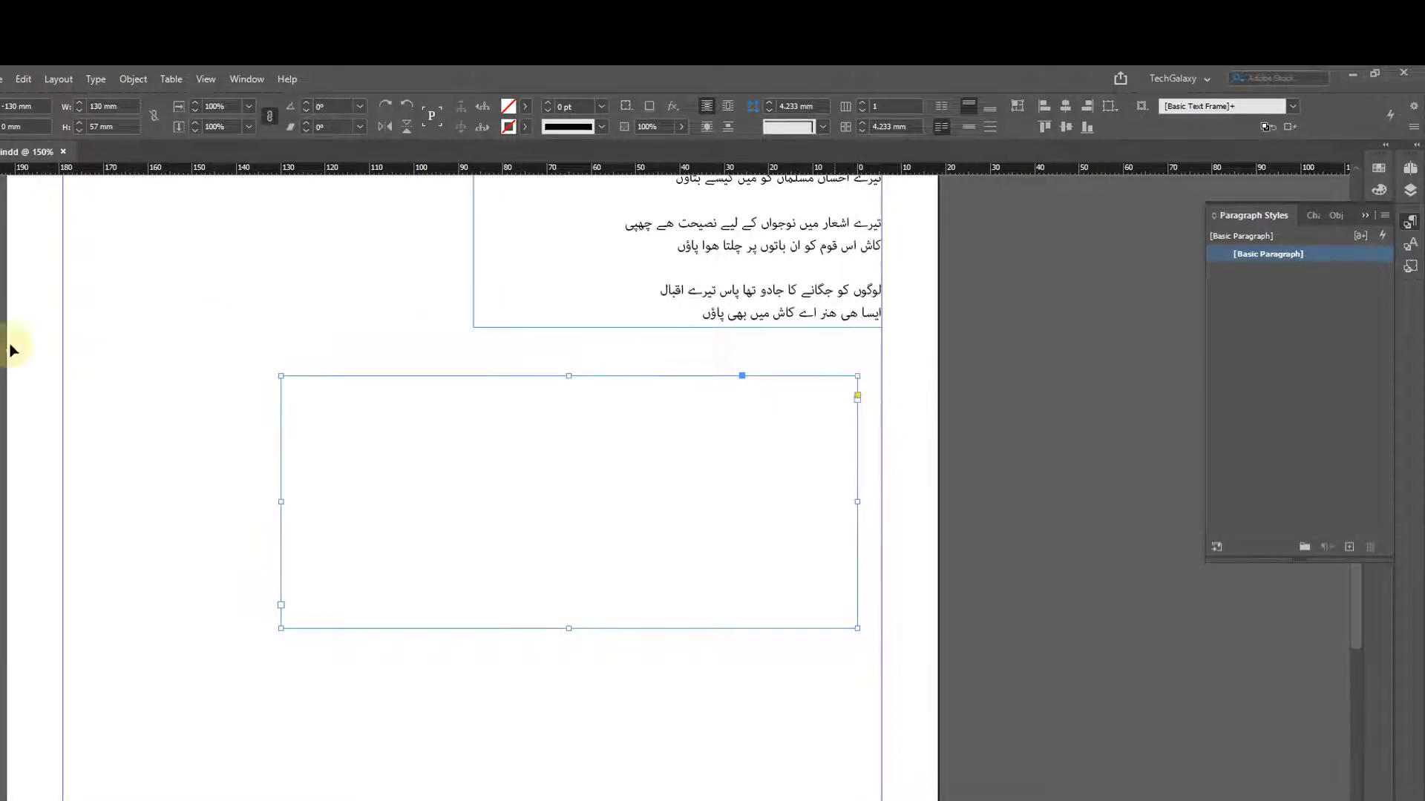
- Copy the poem's first two couplets, paste them into the new frame, and select the pasted lines
scroll(668, 430, up, 3)
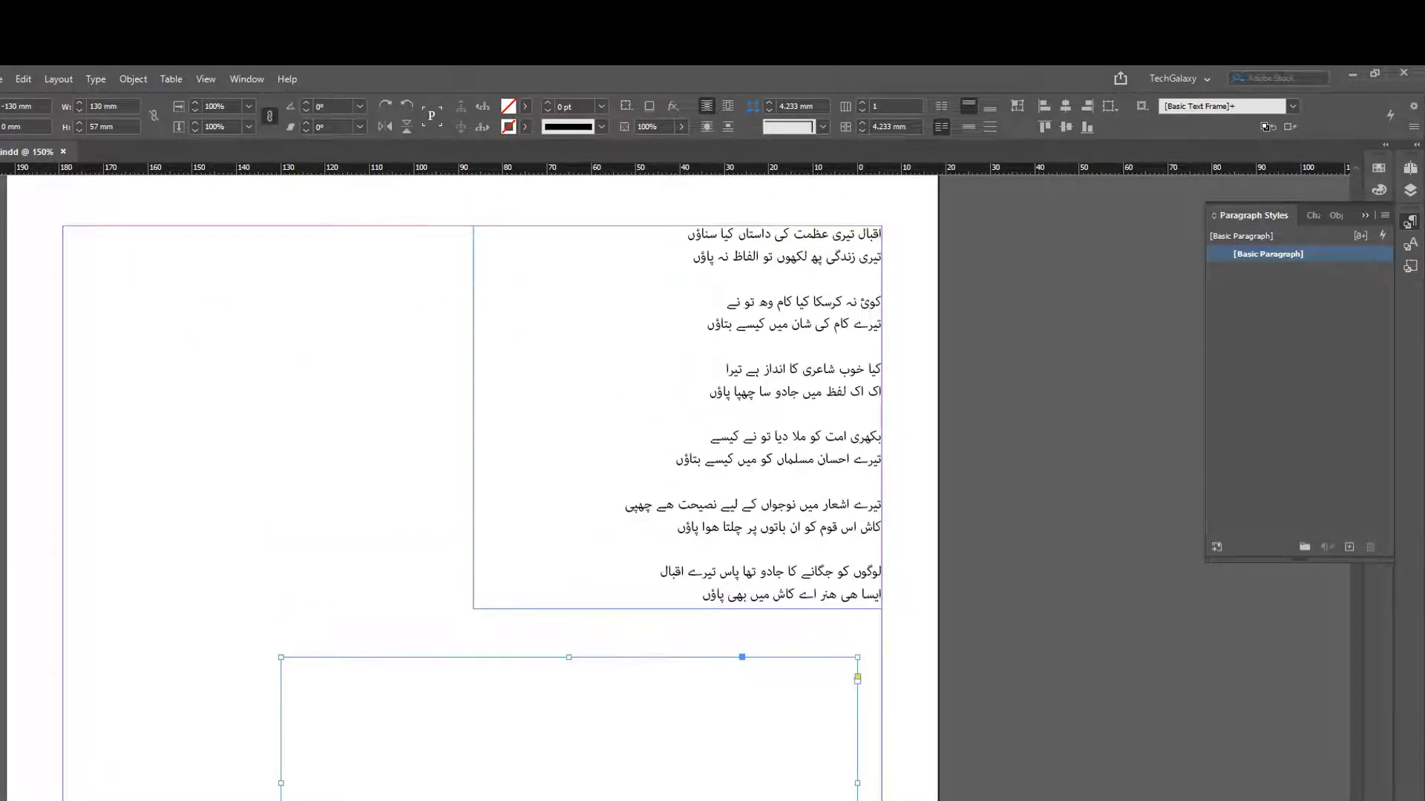
key(t)
drag(693, 327, 913, 233)
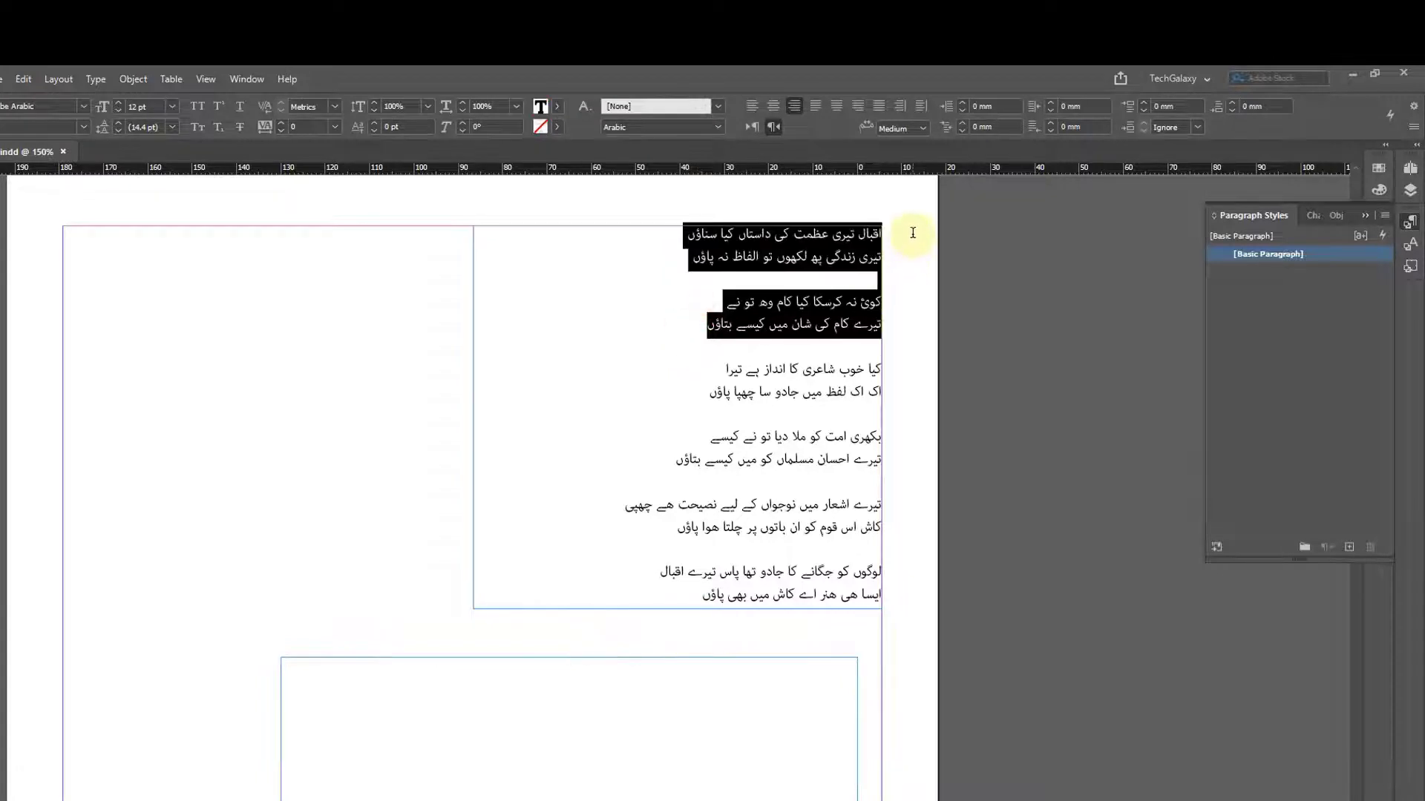
key(ctrl+c)
scroll(834, 594, down, 3)
click(843, 506)
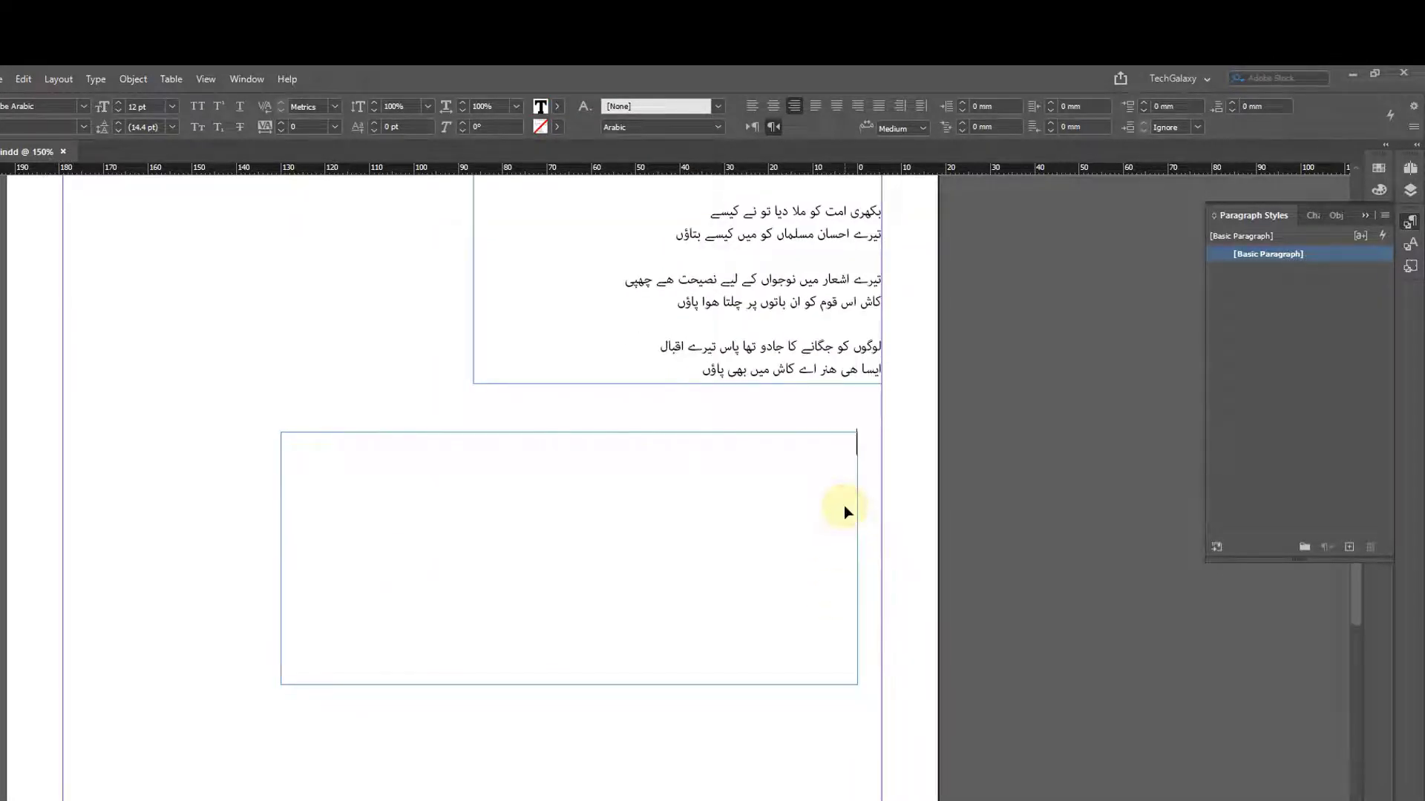
key(ctrl+v)
drag(652, 534, 904, 444)
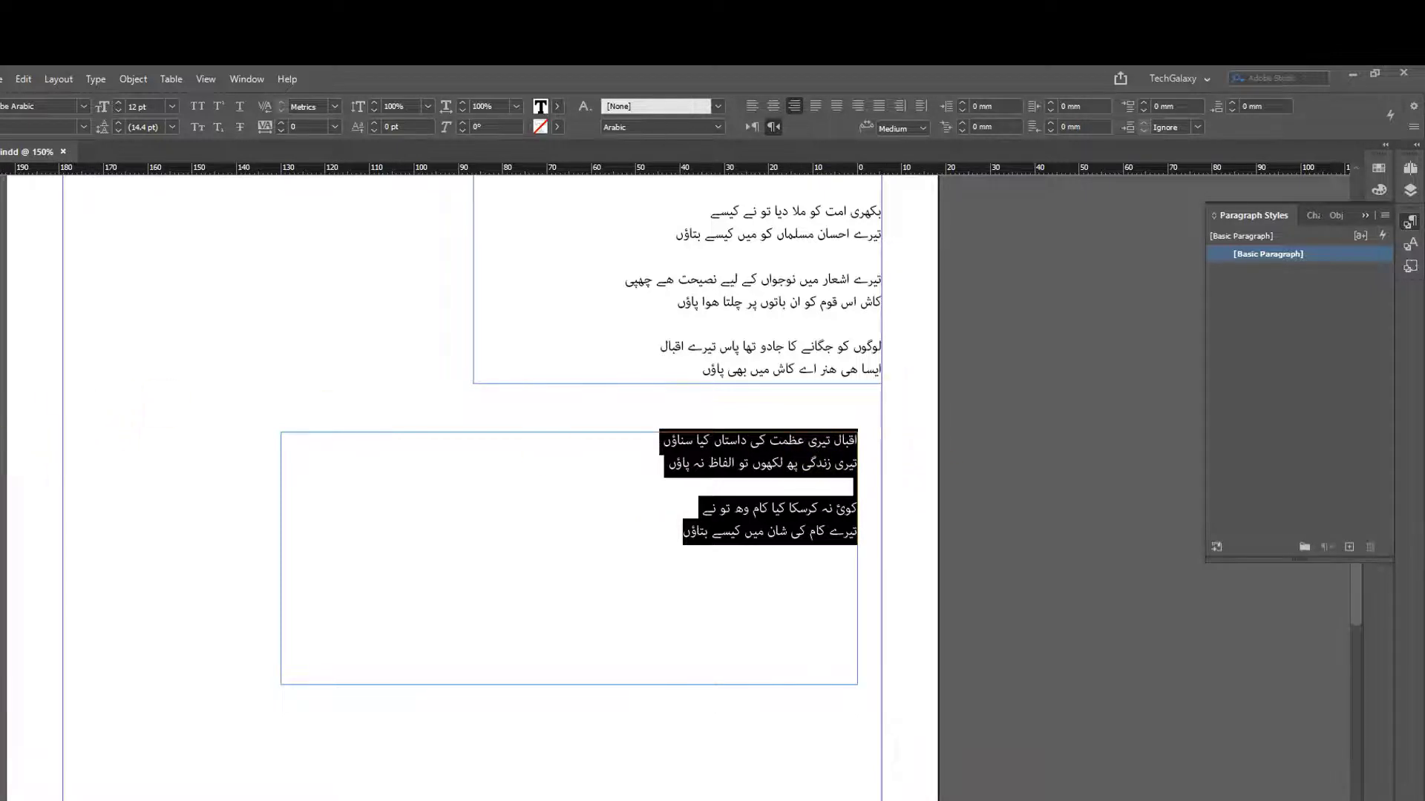
- Place vertical guides about 60 mm and 70 mm from the frame's right edge to mark the gap between the couplet columns
drag(6, 429, 591, 440)
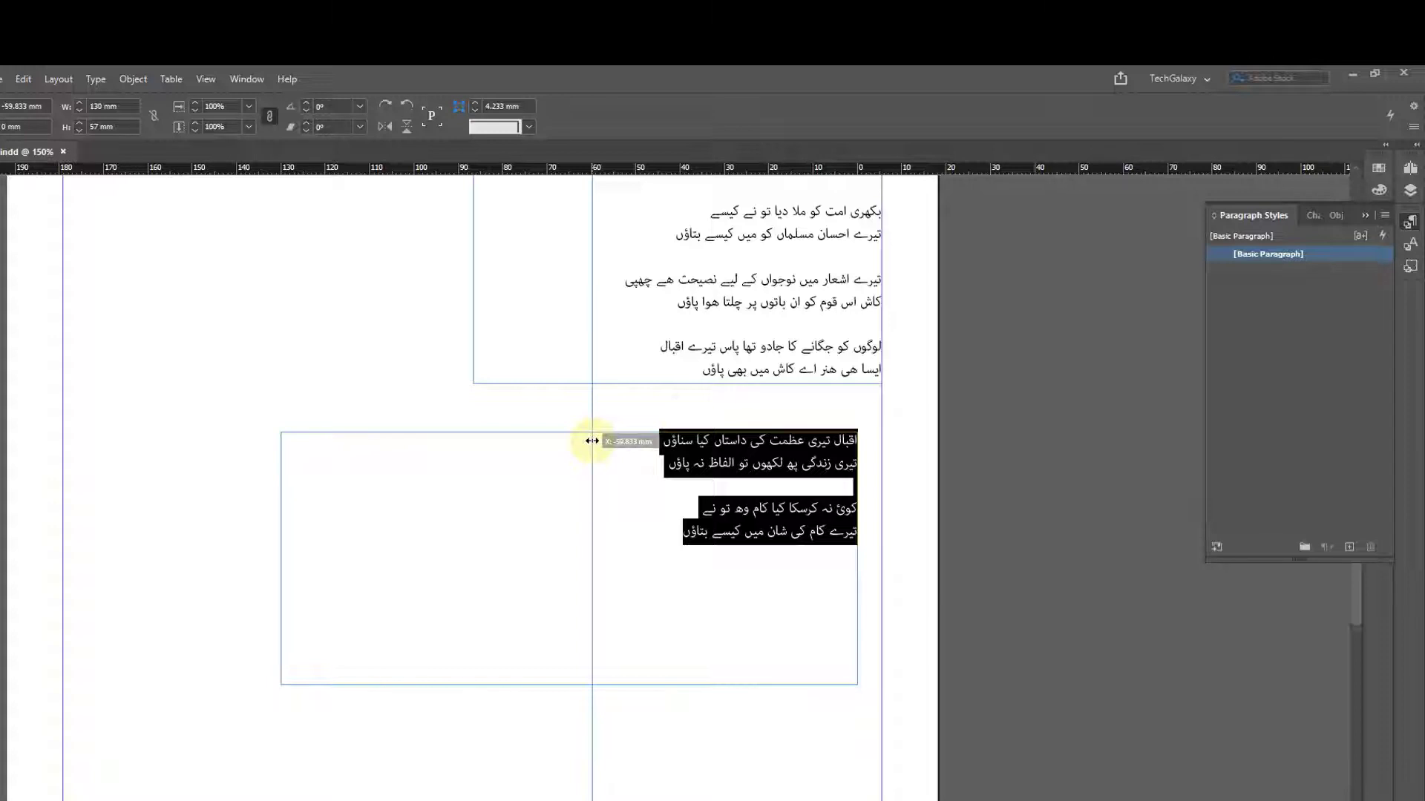
drag(591, 441, 590, 438)
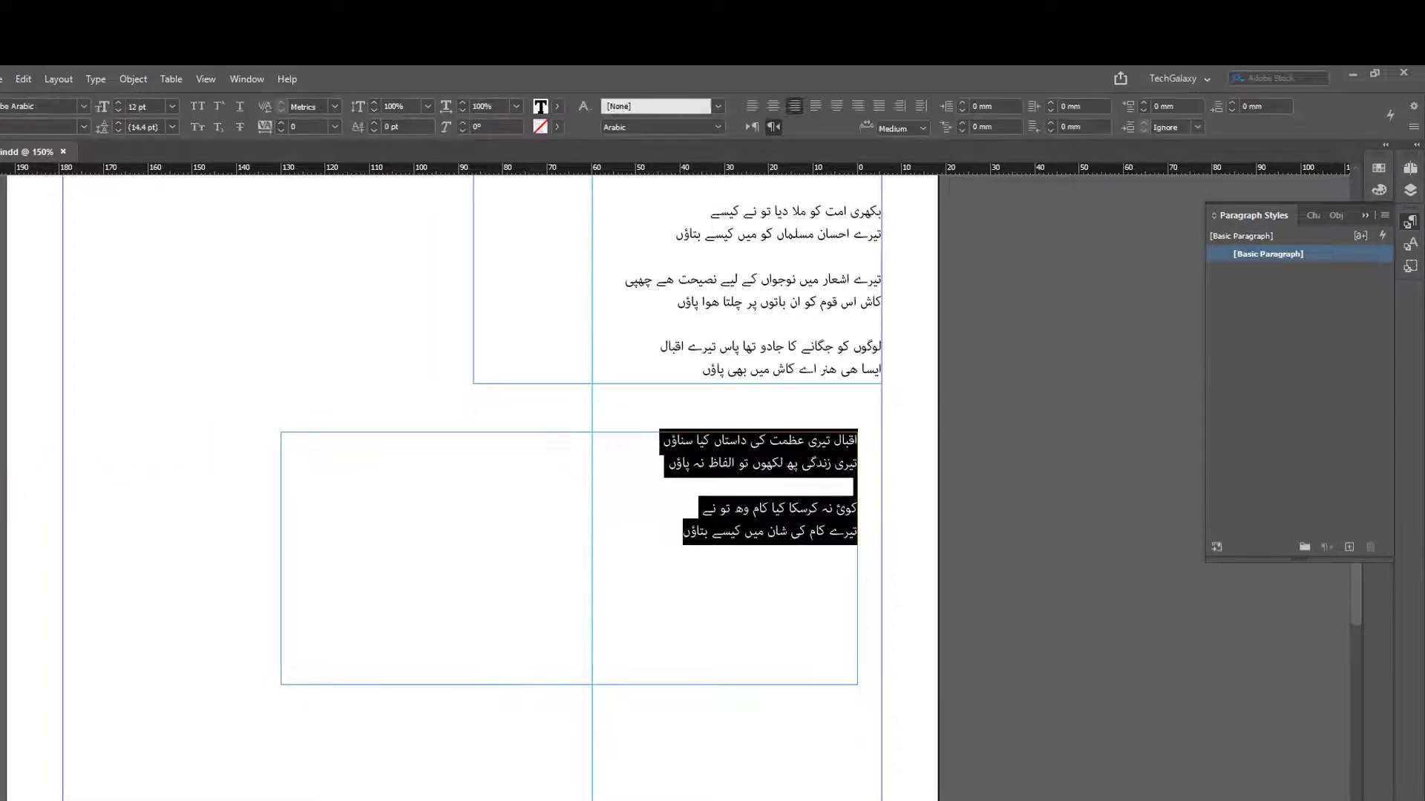
drag(4, 509, 547, 518)
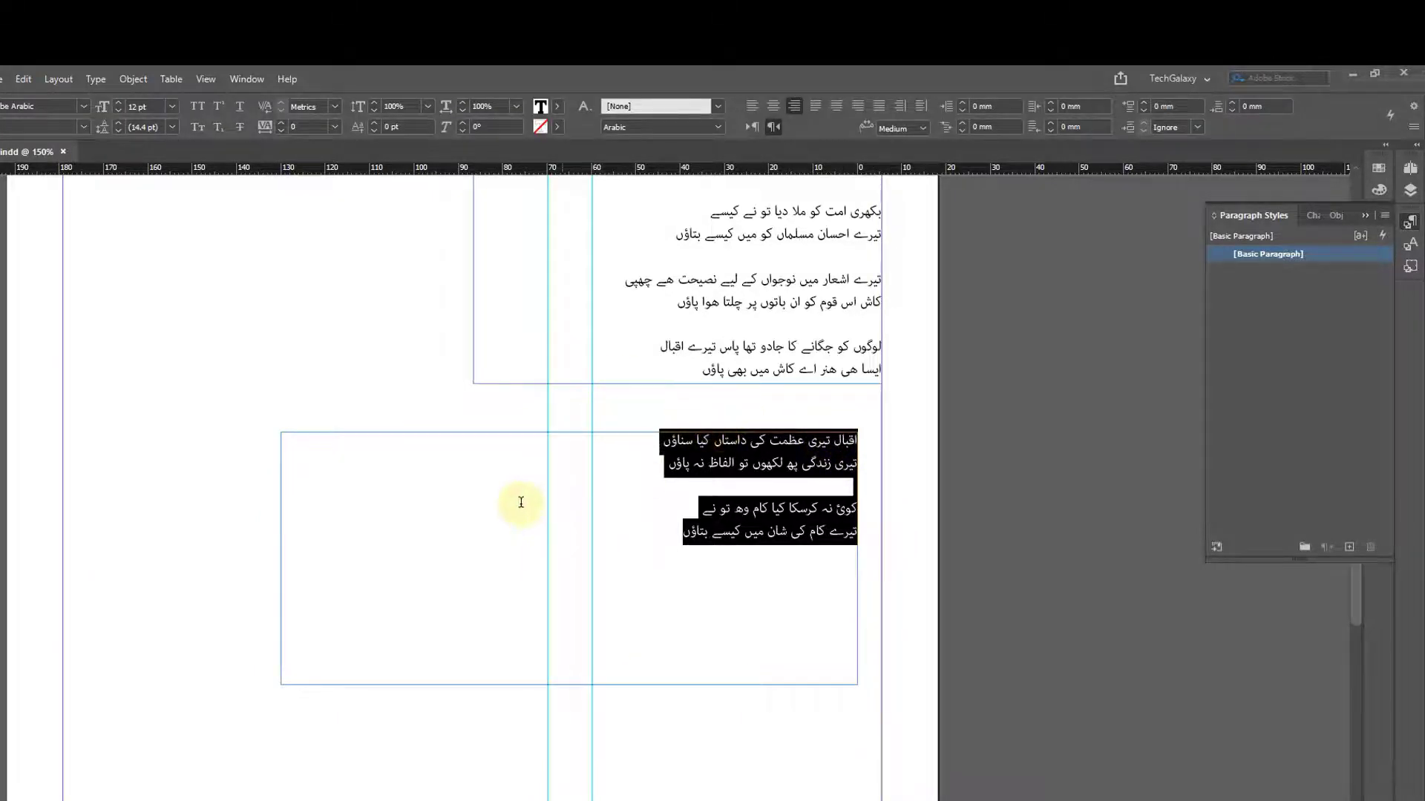
key(Escape)
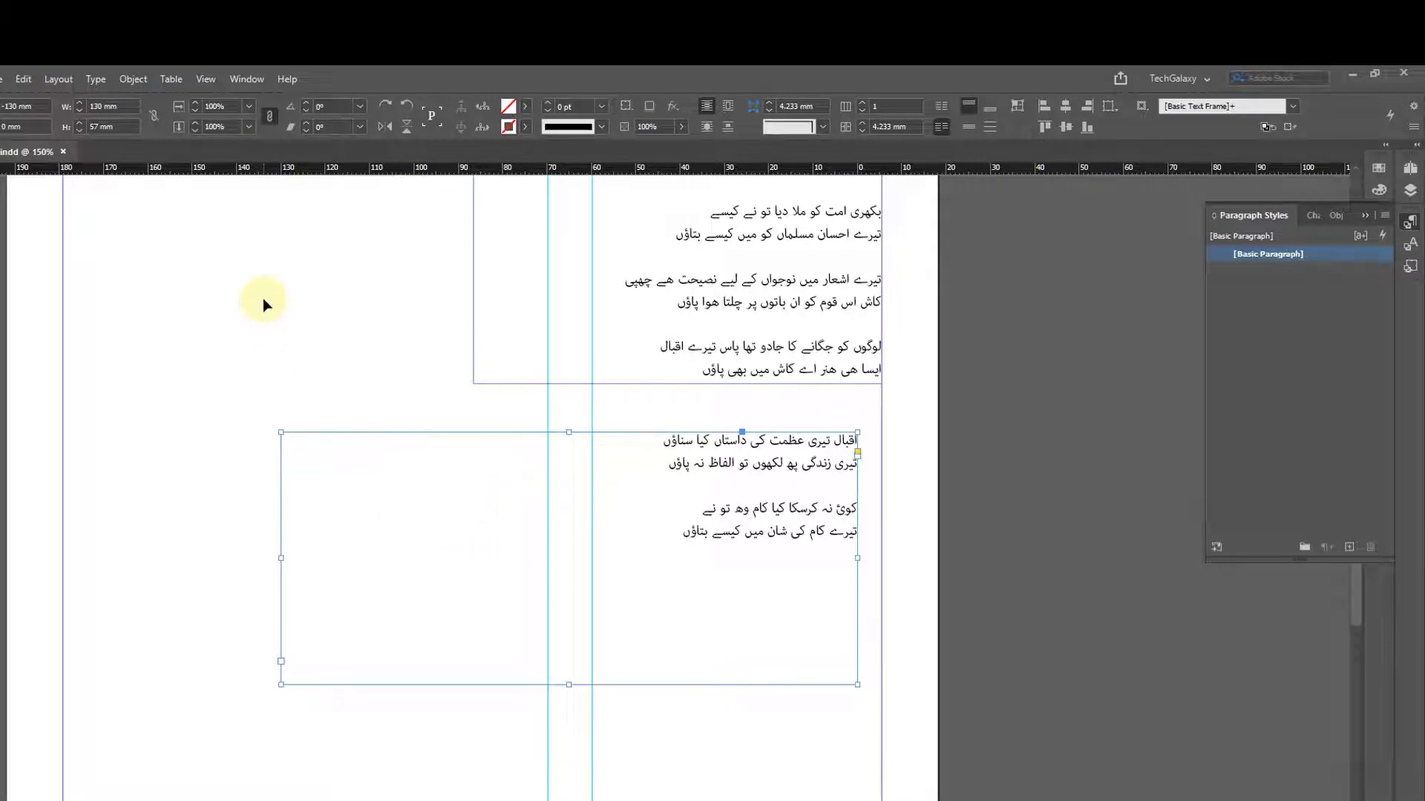
drag(284, 561, 262, 567)
- Select the pasted couplets and start a new paragraph style with the Jameel Noori Nastaleeq font
key(t)
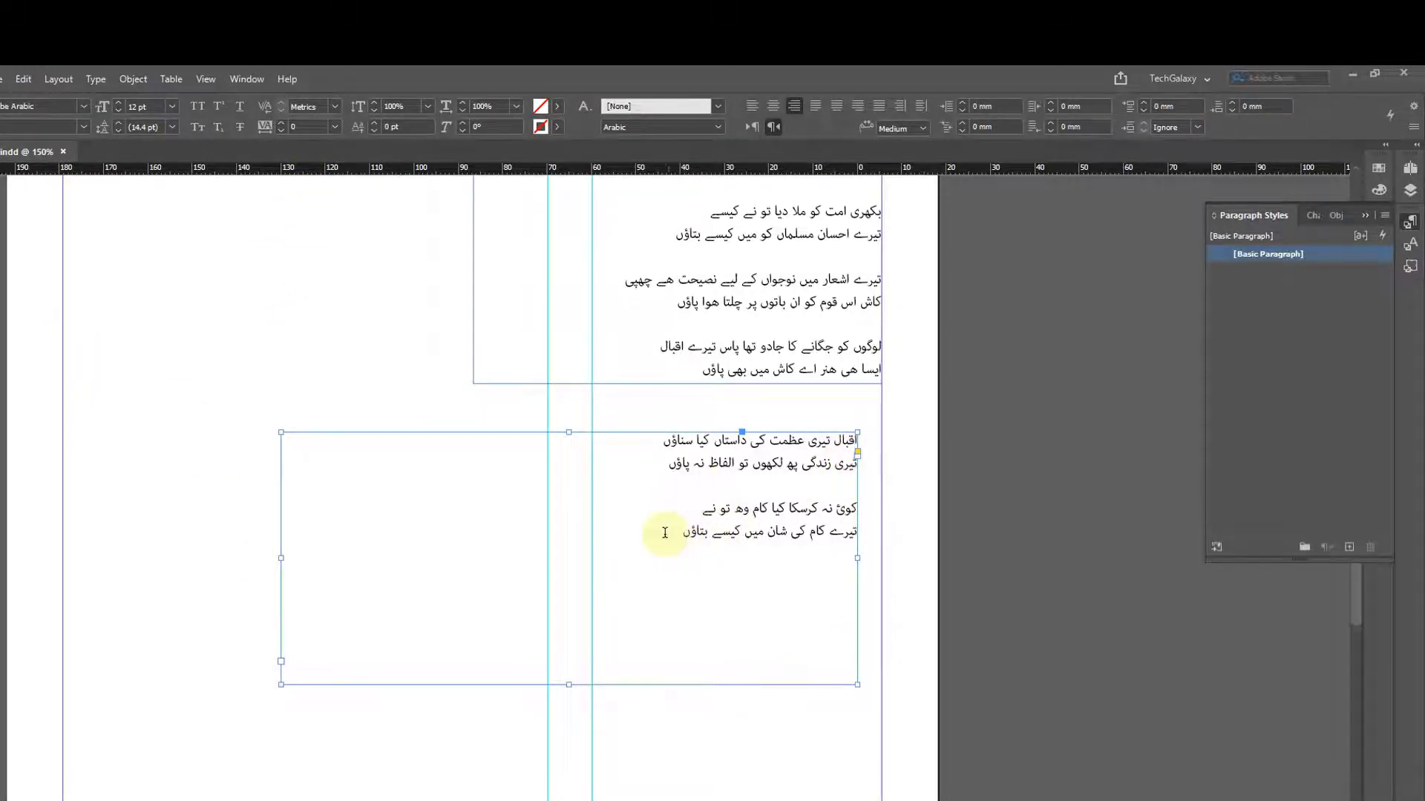
drag(652, 532, 905, 451)
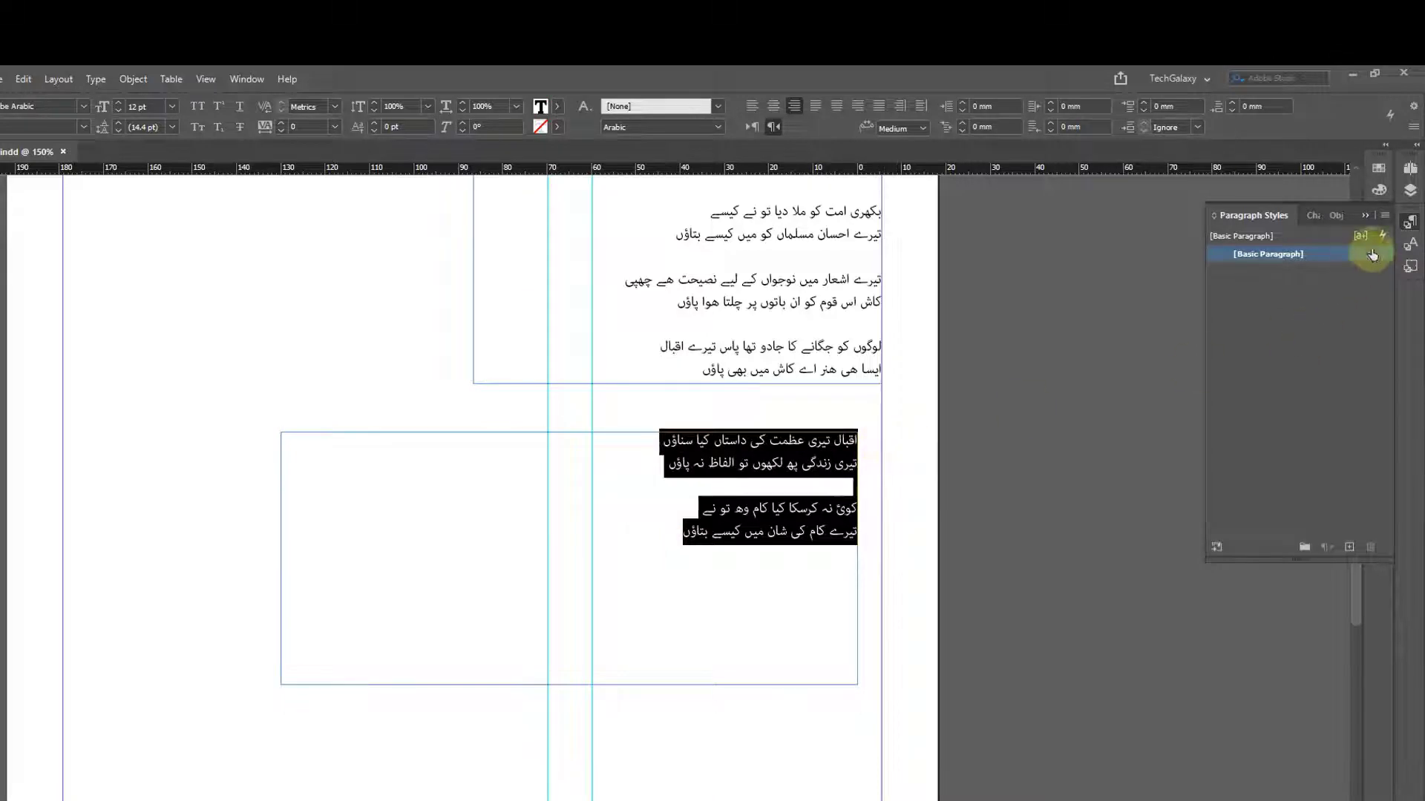
click(1385, 215)
click(1315, 214)
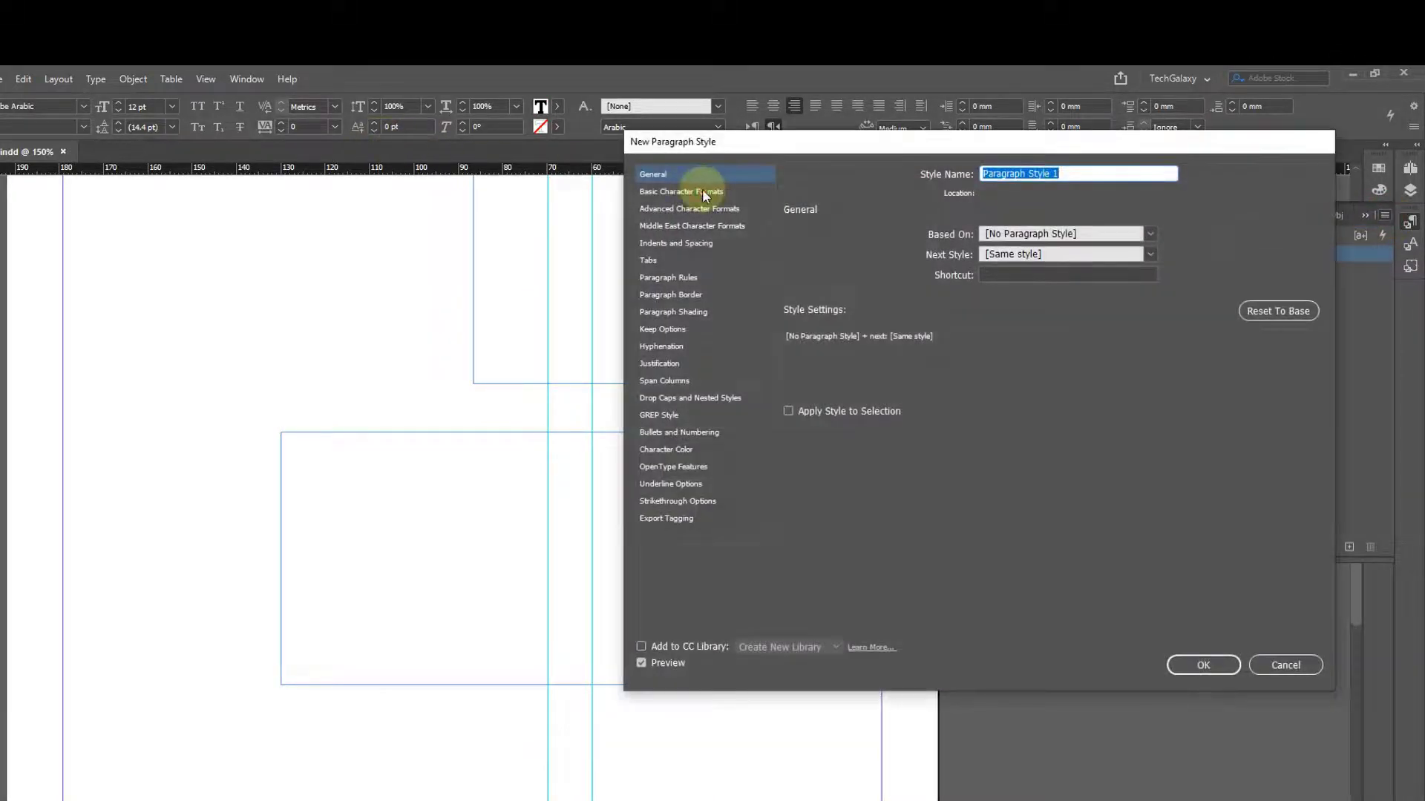
click(702, 191)
click(947, 245)
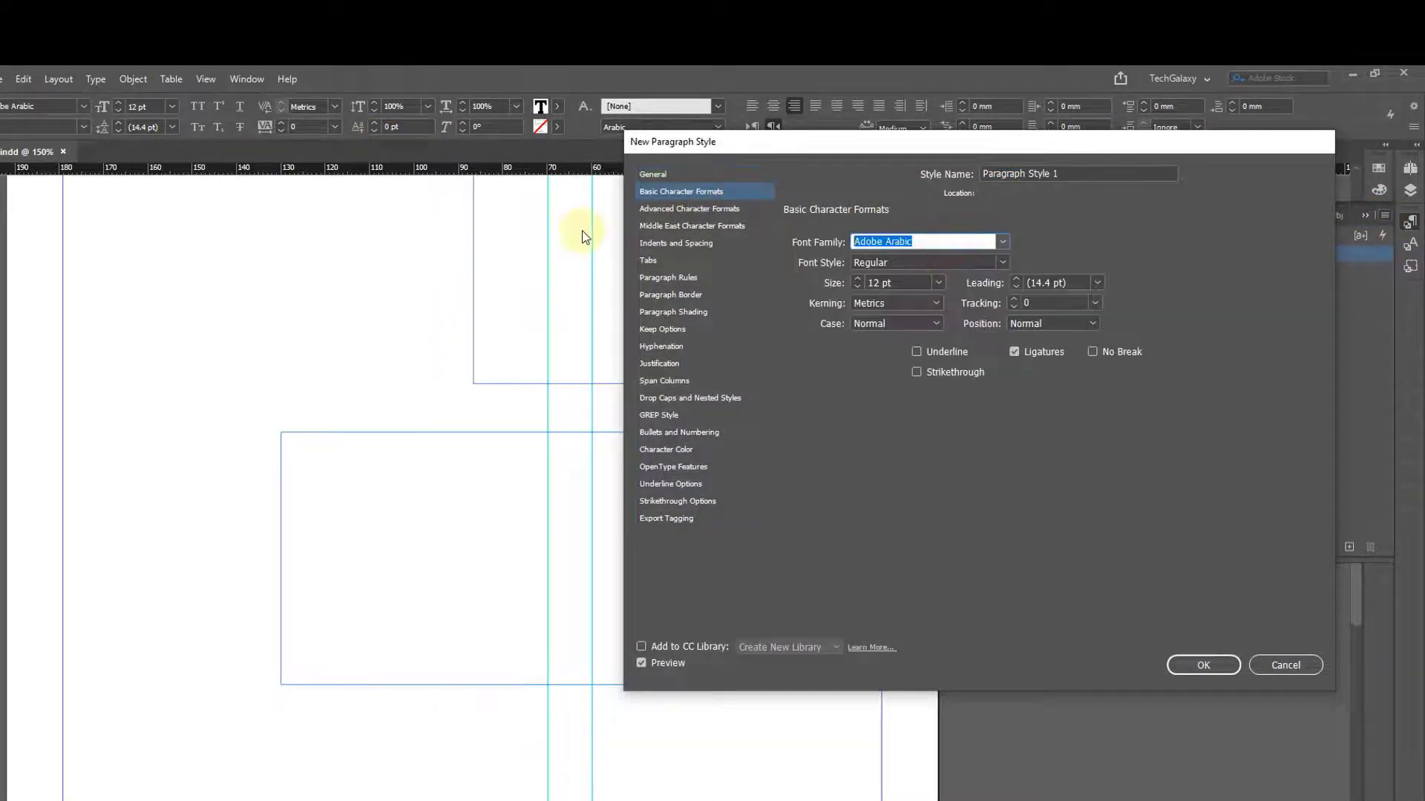
text(Jameel Noori Nastaleeq)
key(Tab)
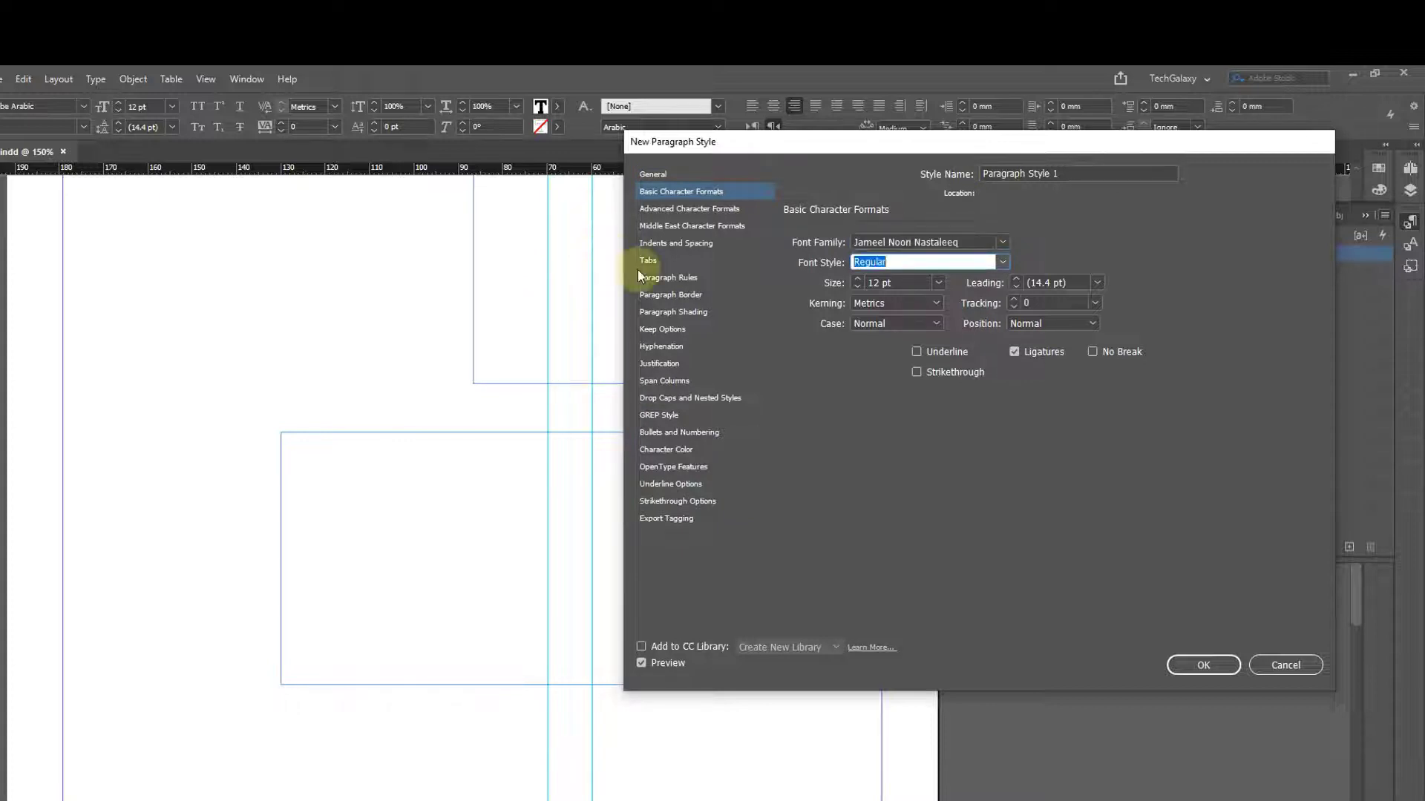
- Set the new style's font size to 14 pt and leading to 18 pt, and create the style
click(901, 283)
text(14)
key(Tab)
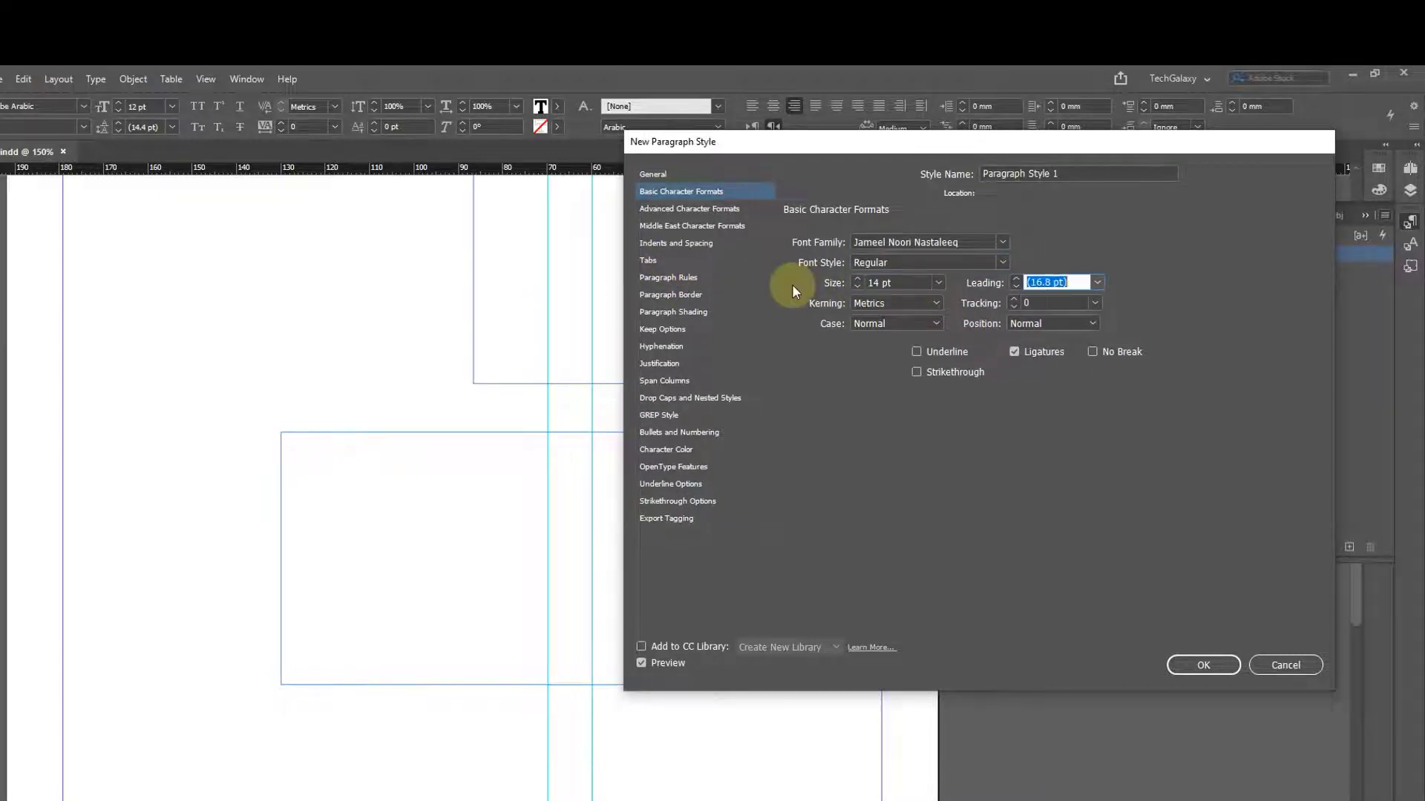
text(18)
key(Tab)
click(675, 244)
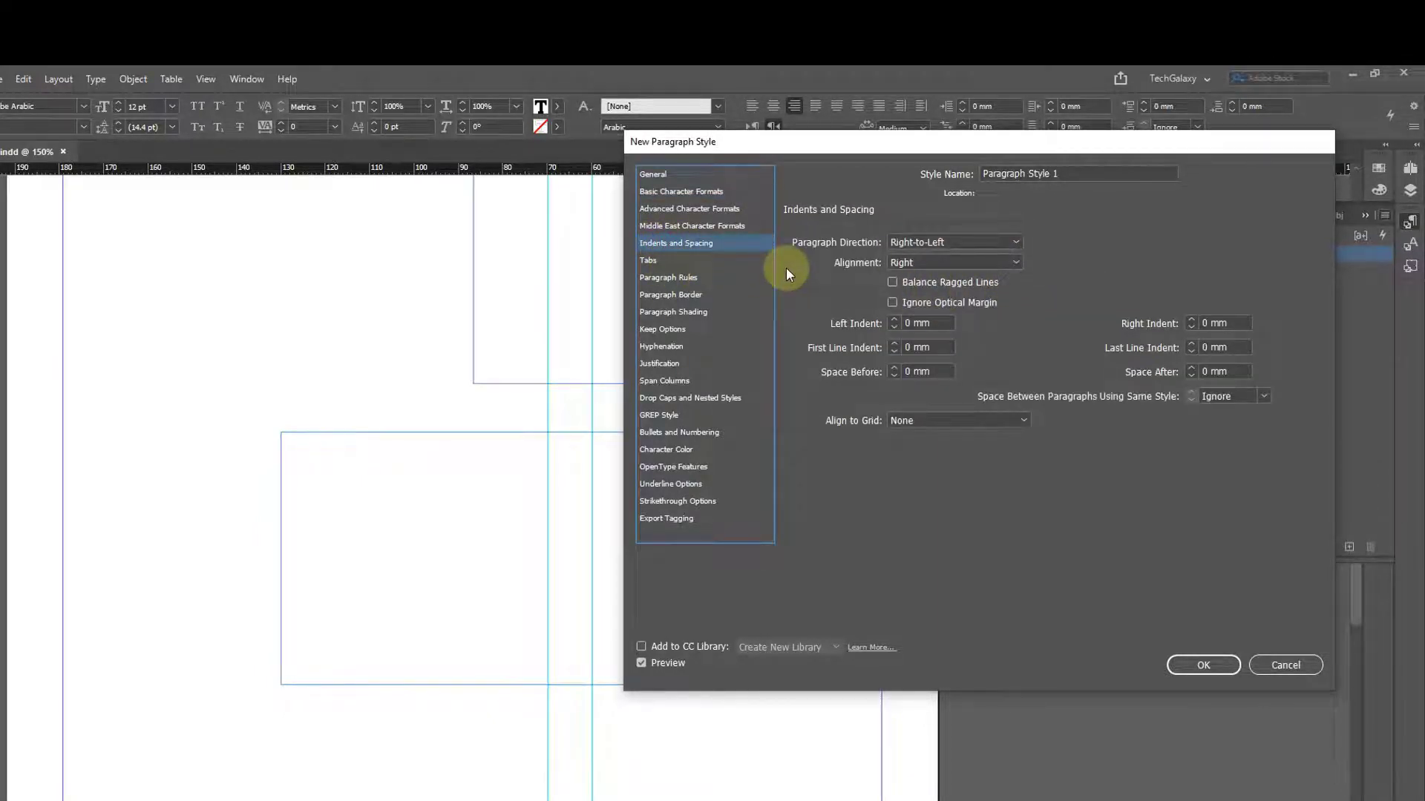
click(1209, 665)
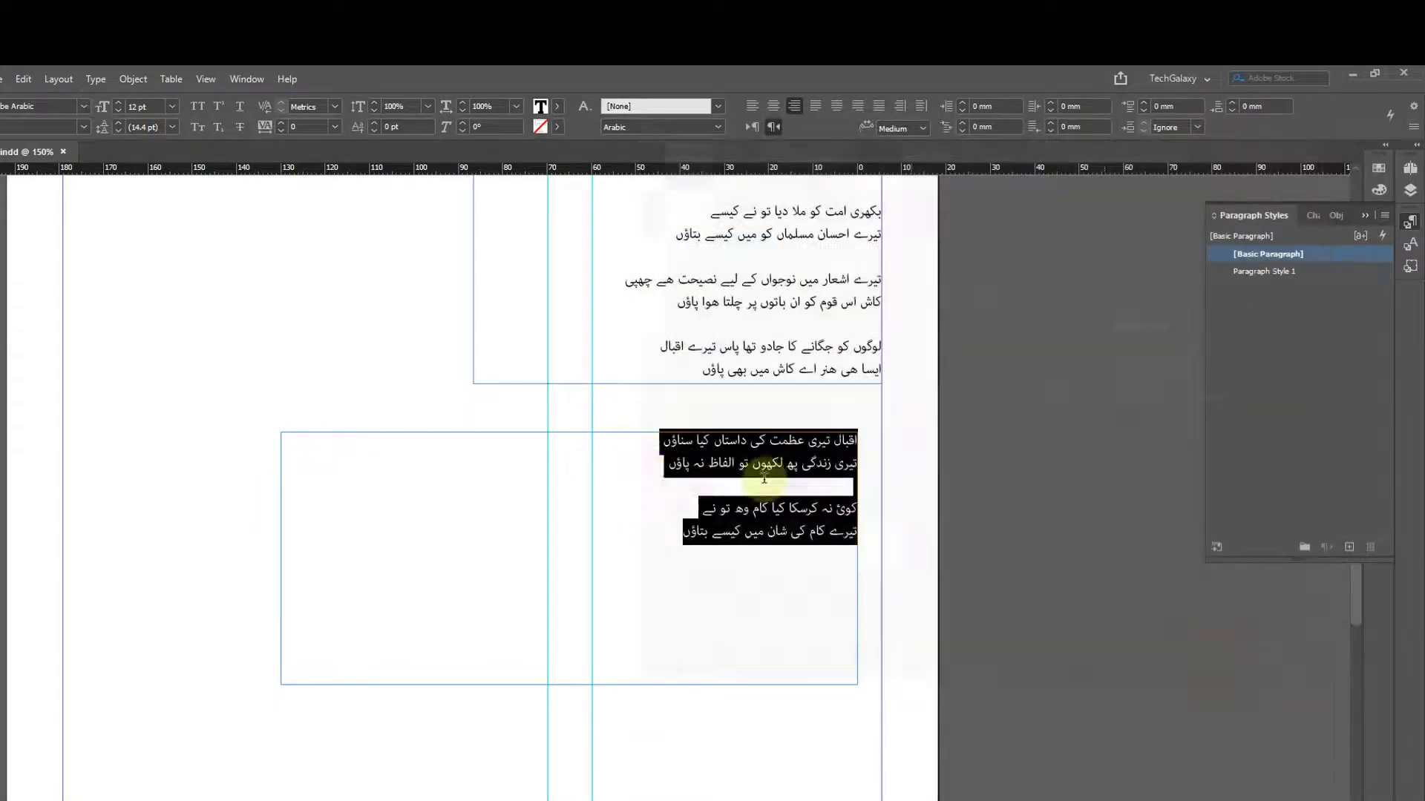
- Rename the new paragraph style as ashaar and apply it to the selected couplets
right_click(1261, 279)
click(1276, 282)
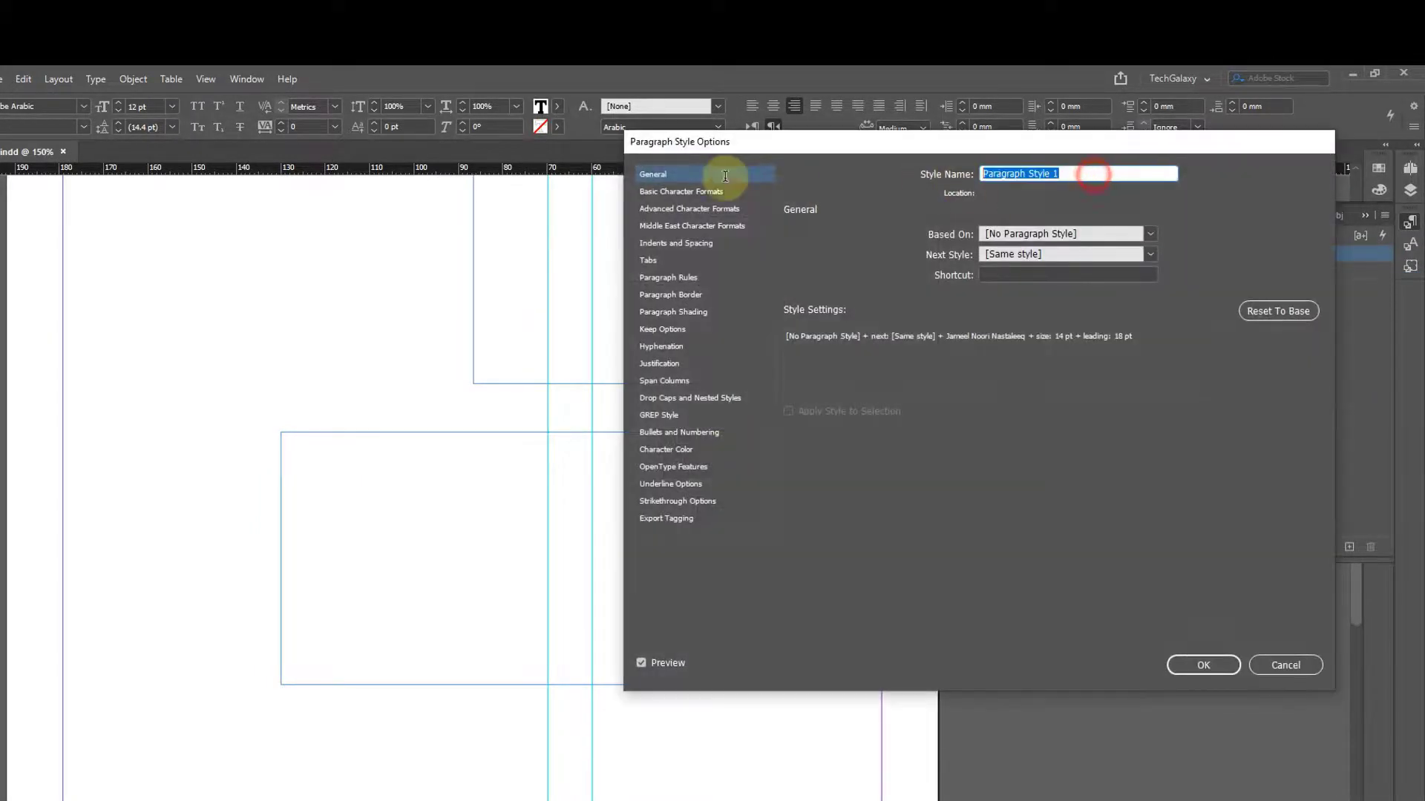
text(ashaar)
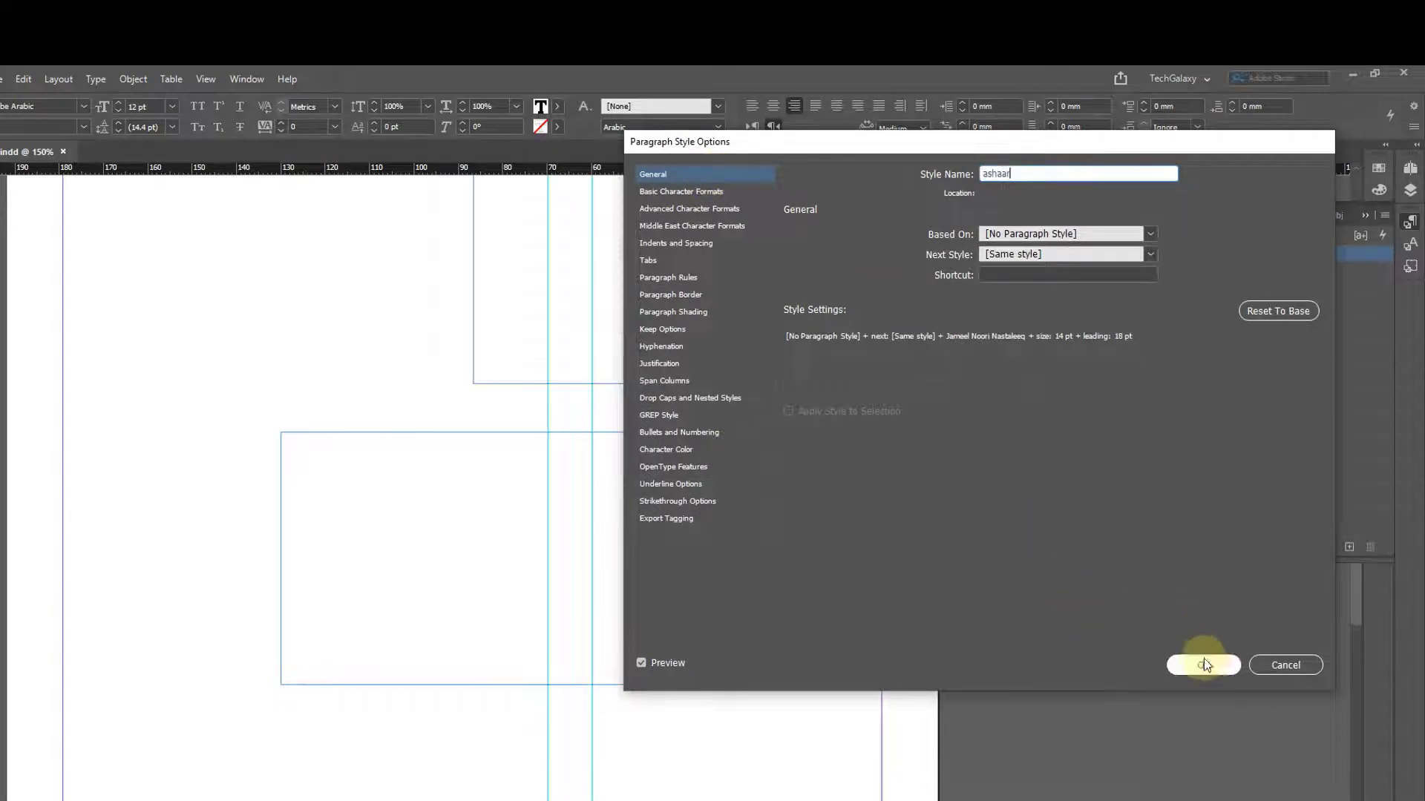
click(1203, 664)
click(1261, 271)
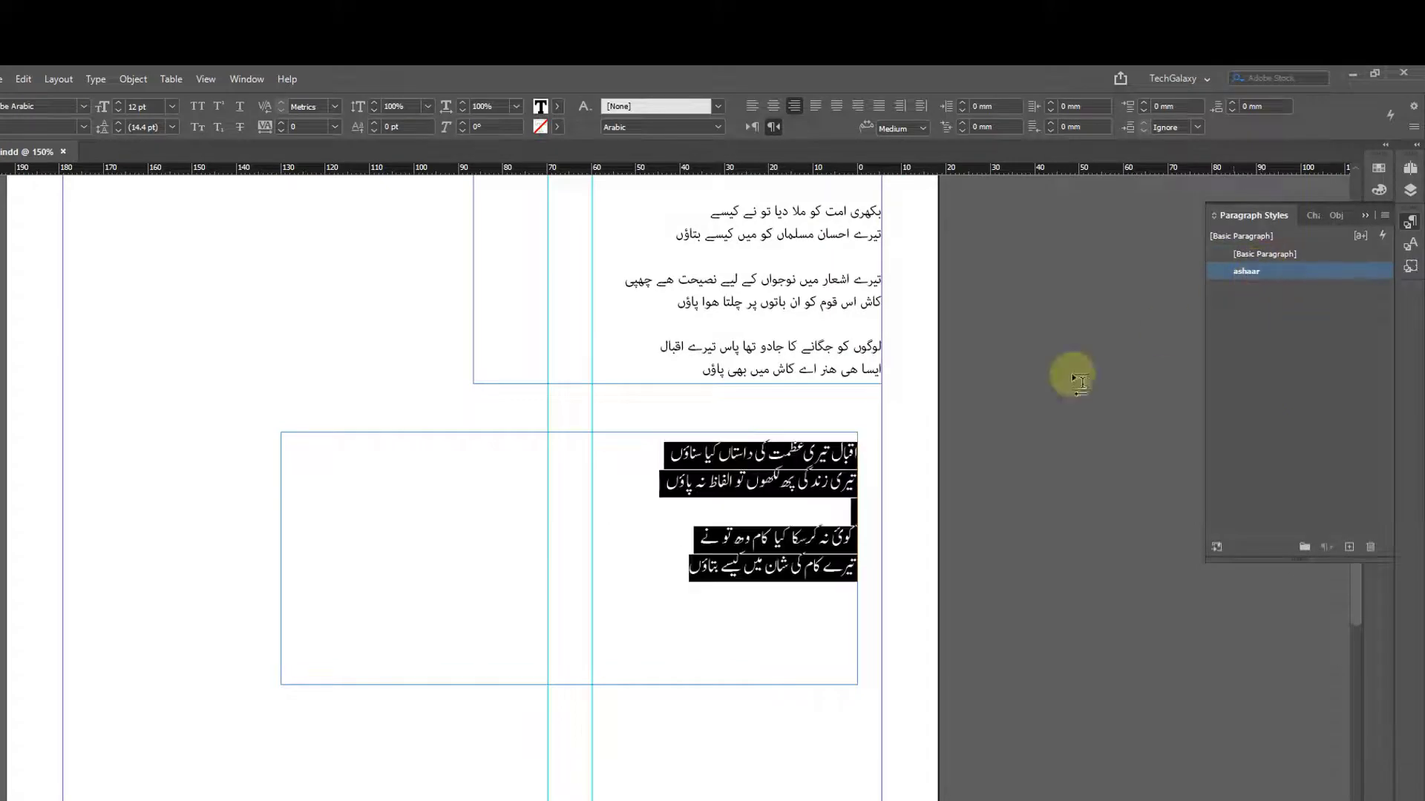
click(830, 510)
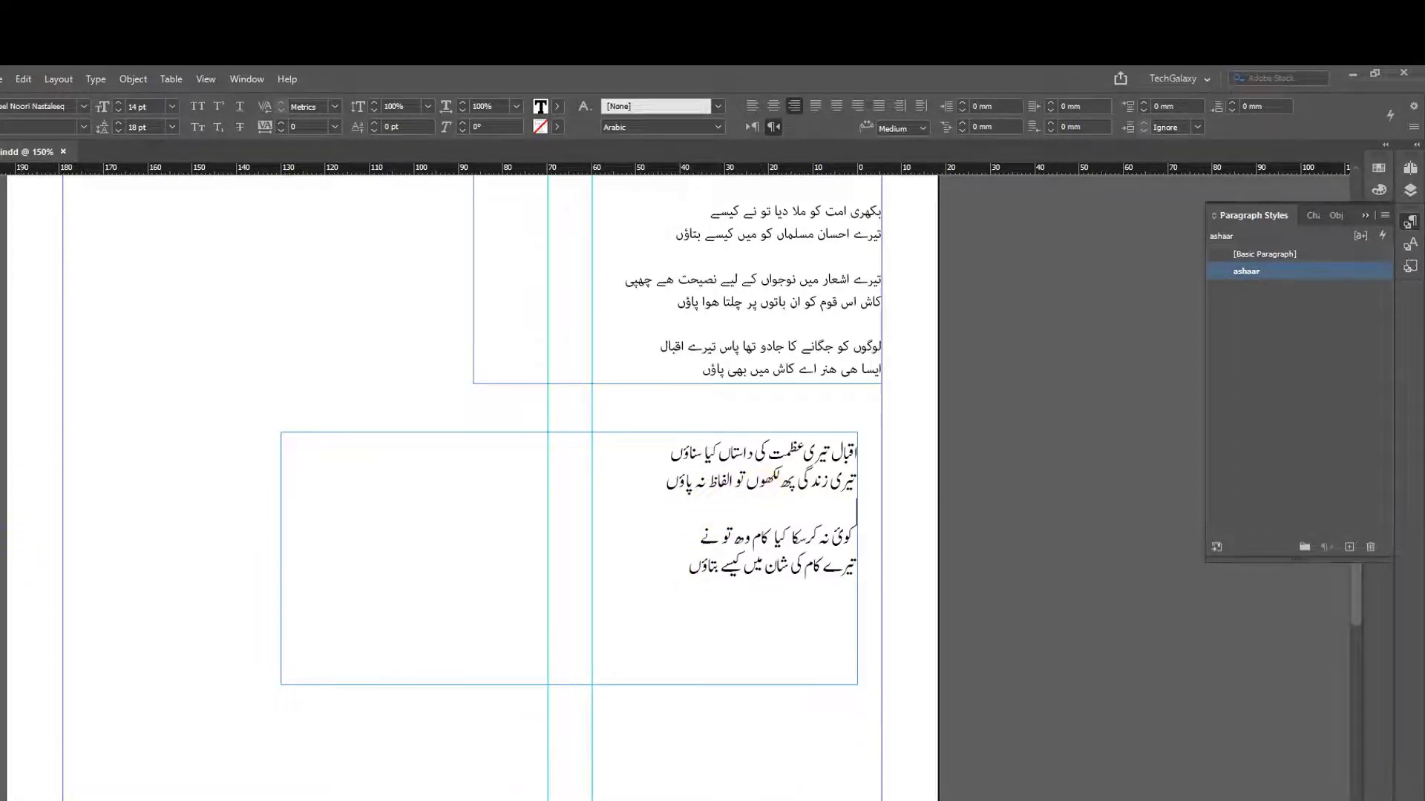
- Place a vertical guide along the couplet frame's right edge and shift the frame right to the page margin
drag(3, 538, 857, 332)
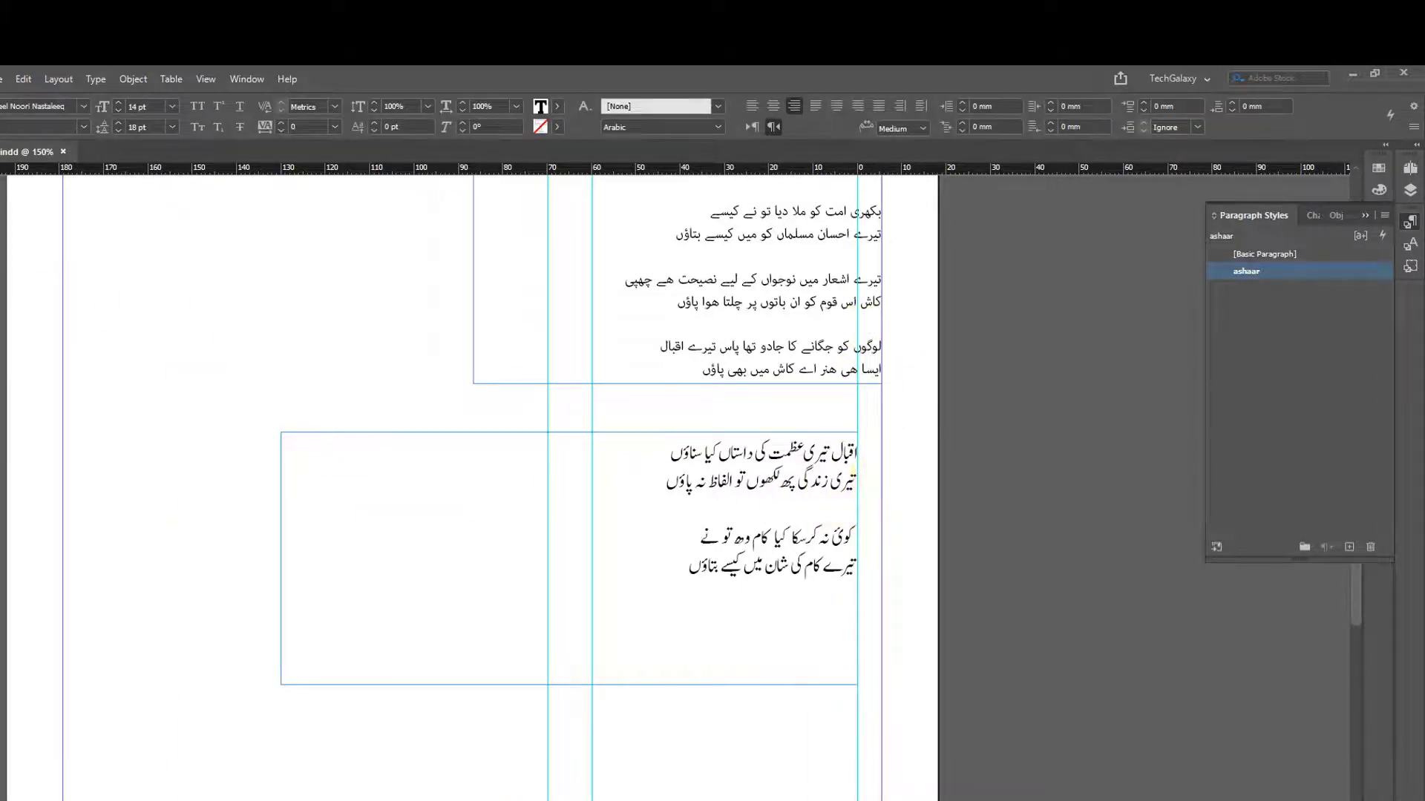
scroll(780, 542, right, 1)
key(Escape)
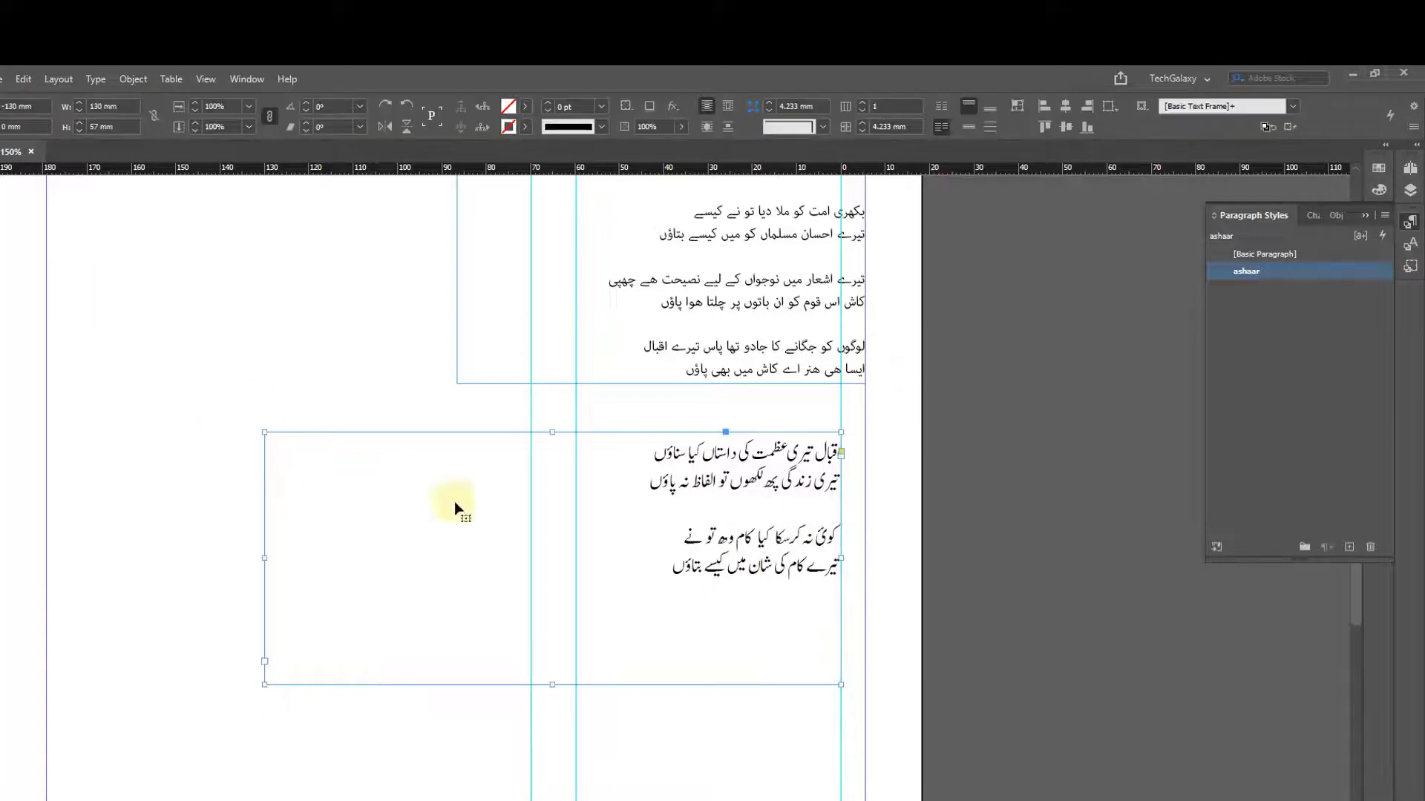
drag(738, 586, 768, 592)
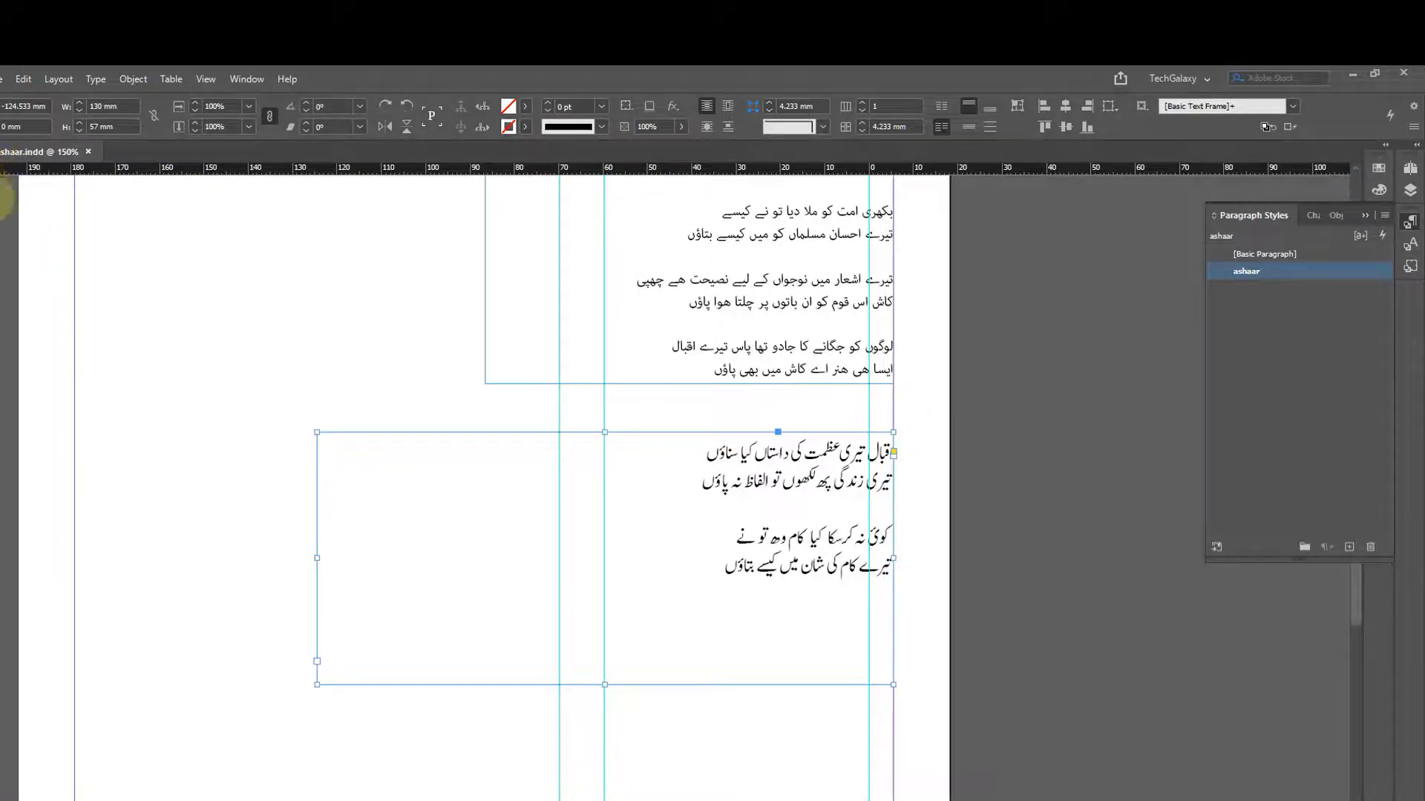
- Move the ruler zero point to the frame's upper-right corner and adjust the outer gap guide to about 75 mm
drag(6, 172, 894, 433)
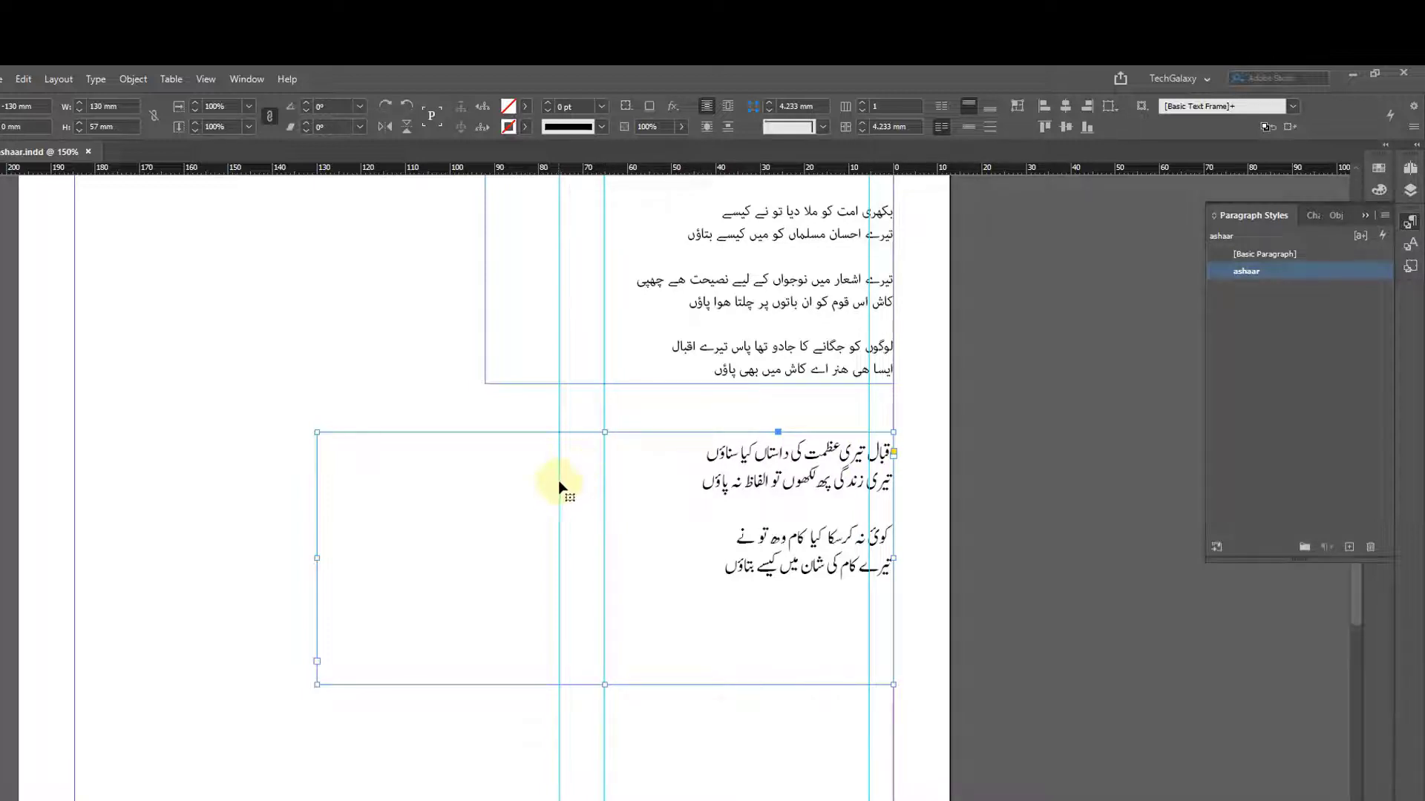
drag(558, 420, 560, 417)
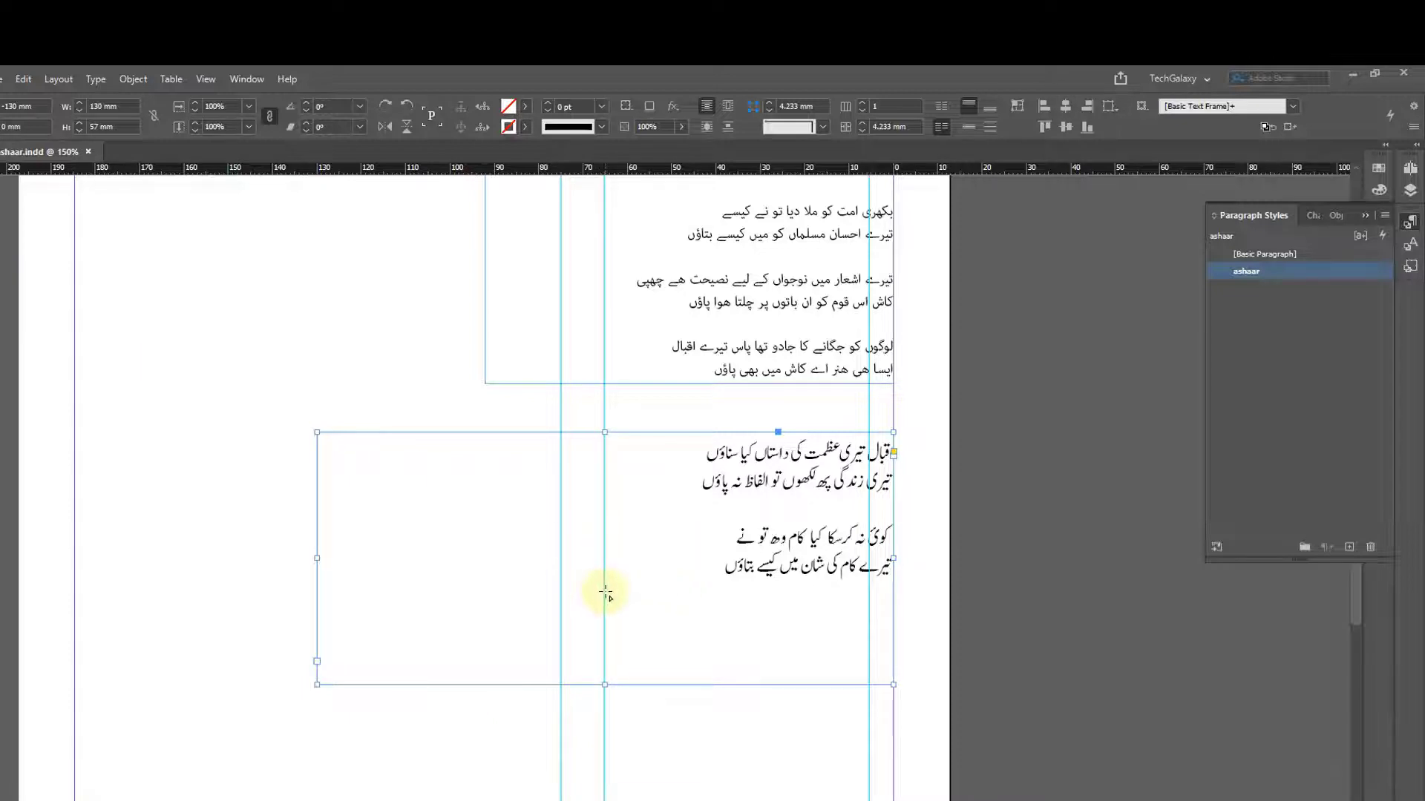
- Draw a rectangle about 59.5 mm wide between the right column's guides and move it against the outer gap guide
drag(604, 594, 869, 654)
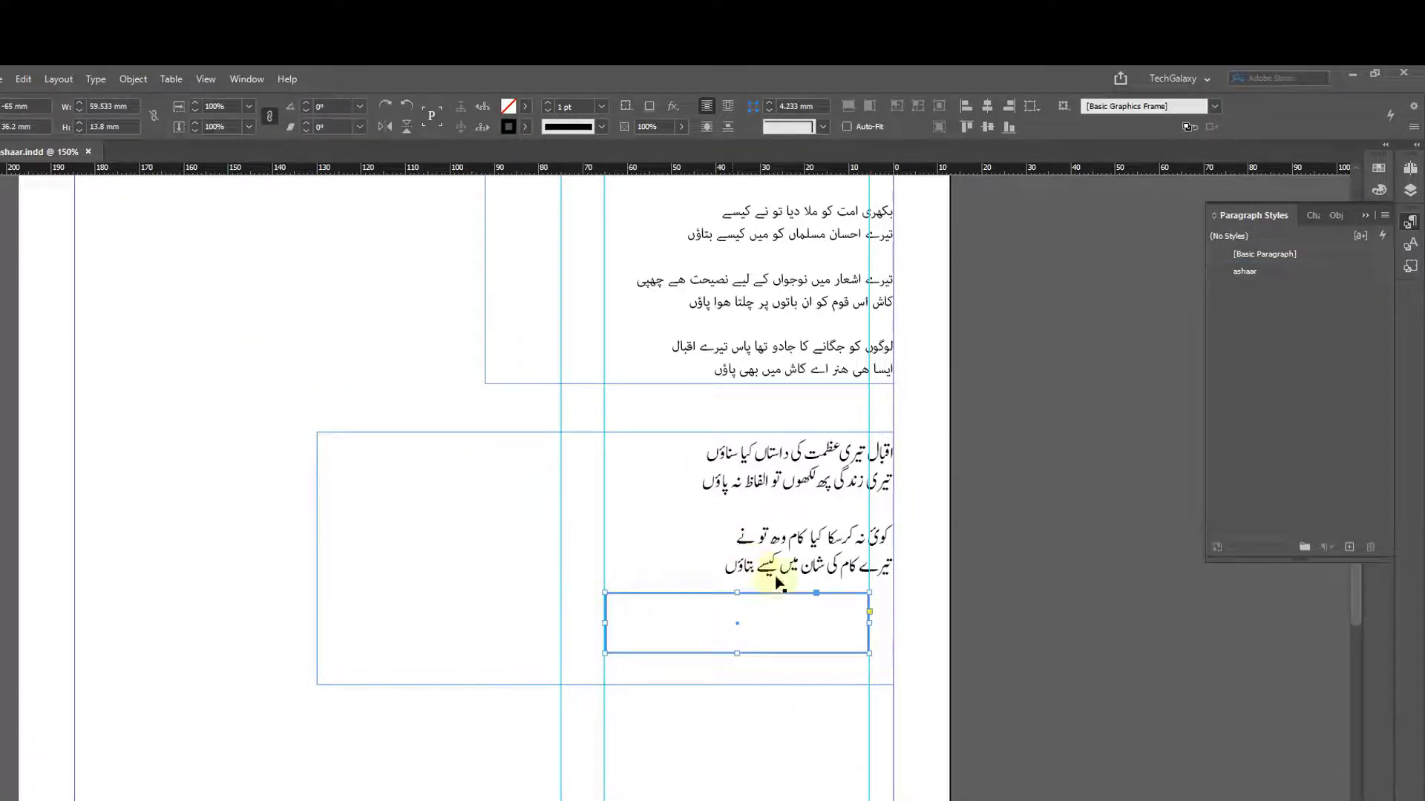
drag(809, 598, 499, 455)
- Widen the couplet frame leftward to about 140.5 mm and place a vertical guide at the rectangle's left edge
click(320, 567)
drag(318, 564, 270, 558)
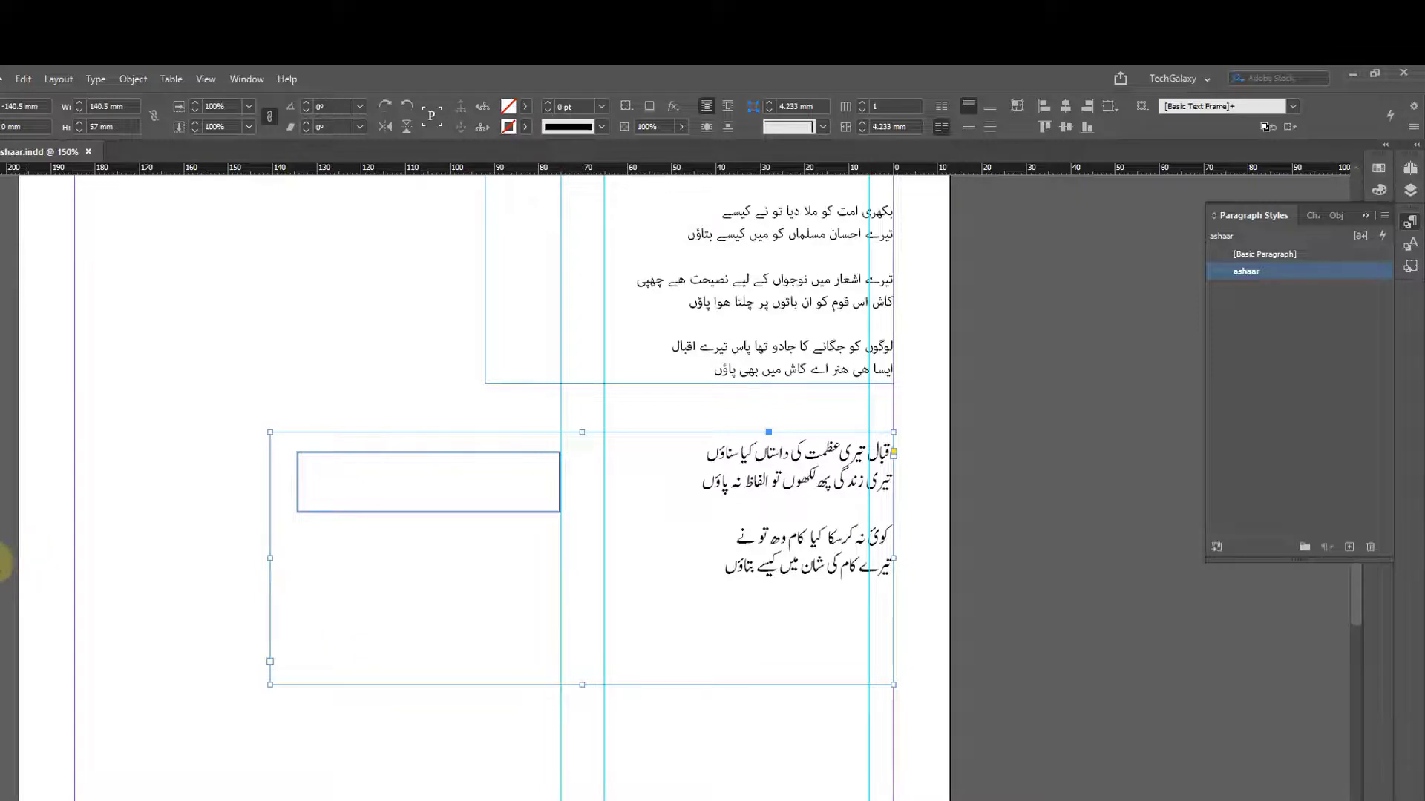
drag(7, 556, 299, 488)
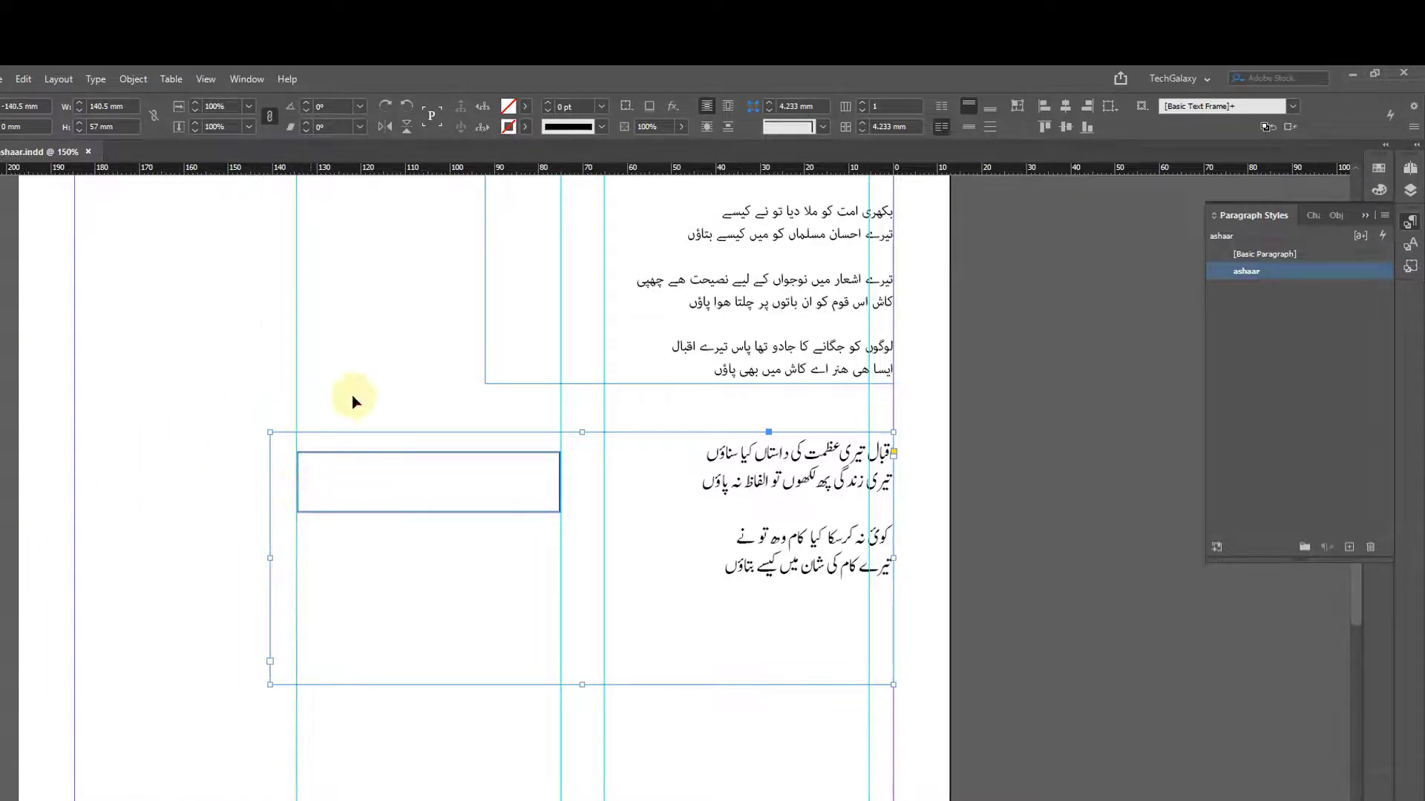
- Delete the helper rectangle from the left column
click(381, 369)
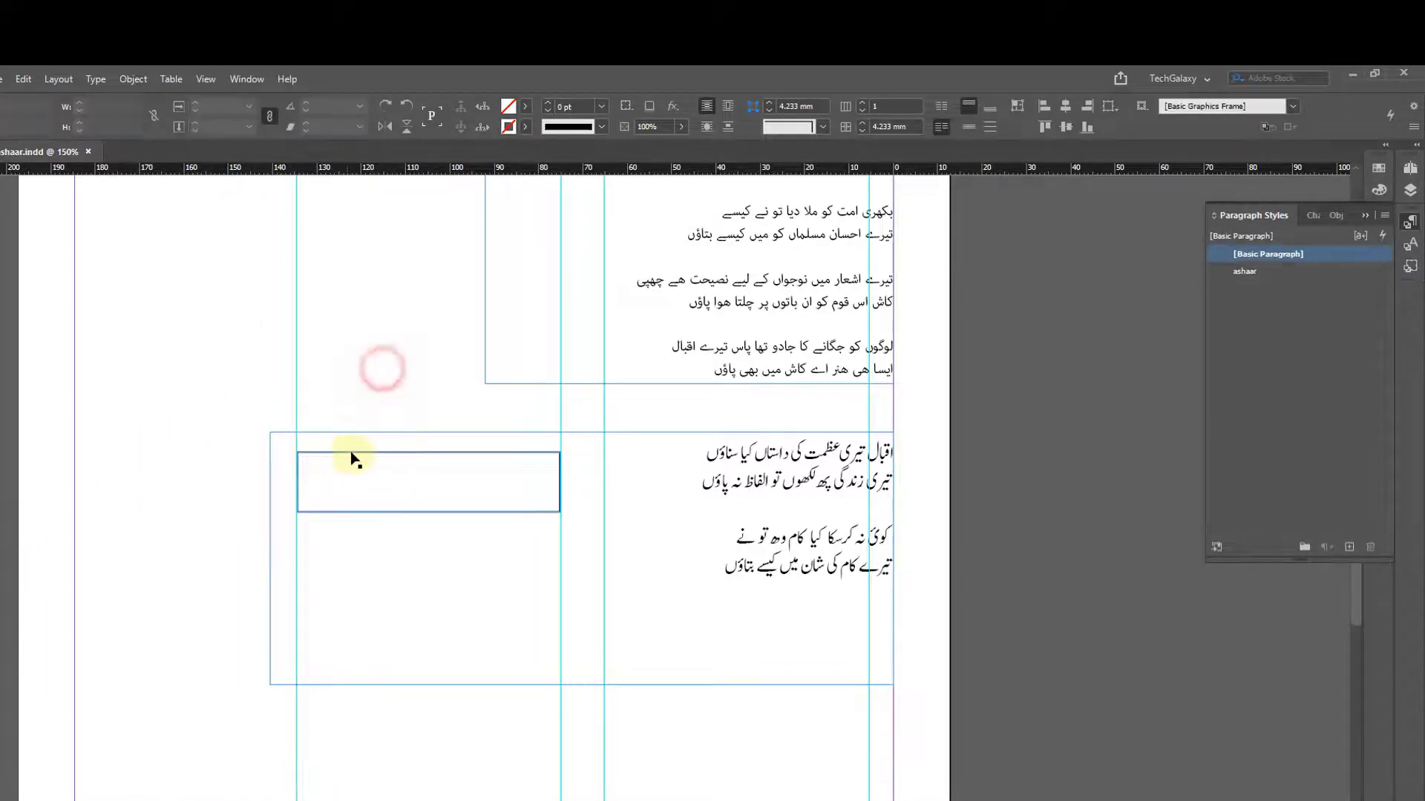
click(379, 456)
click(386, 453)
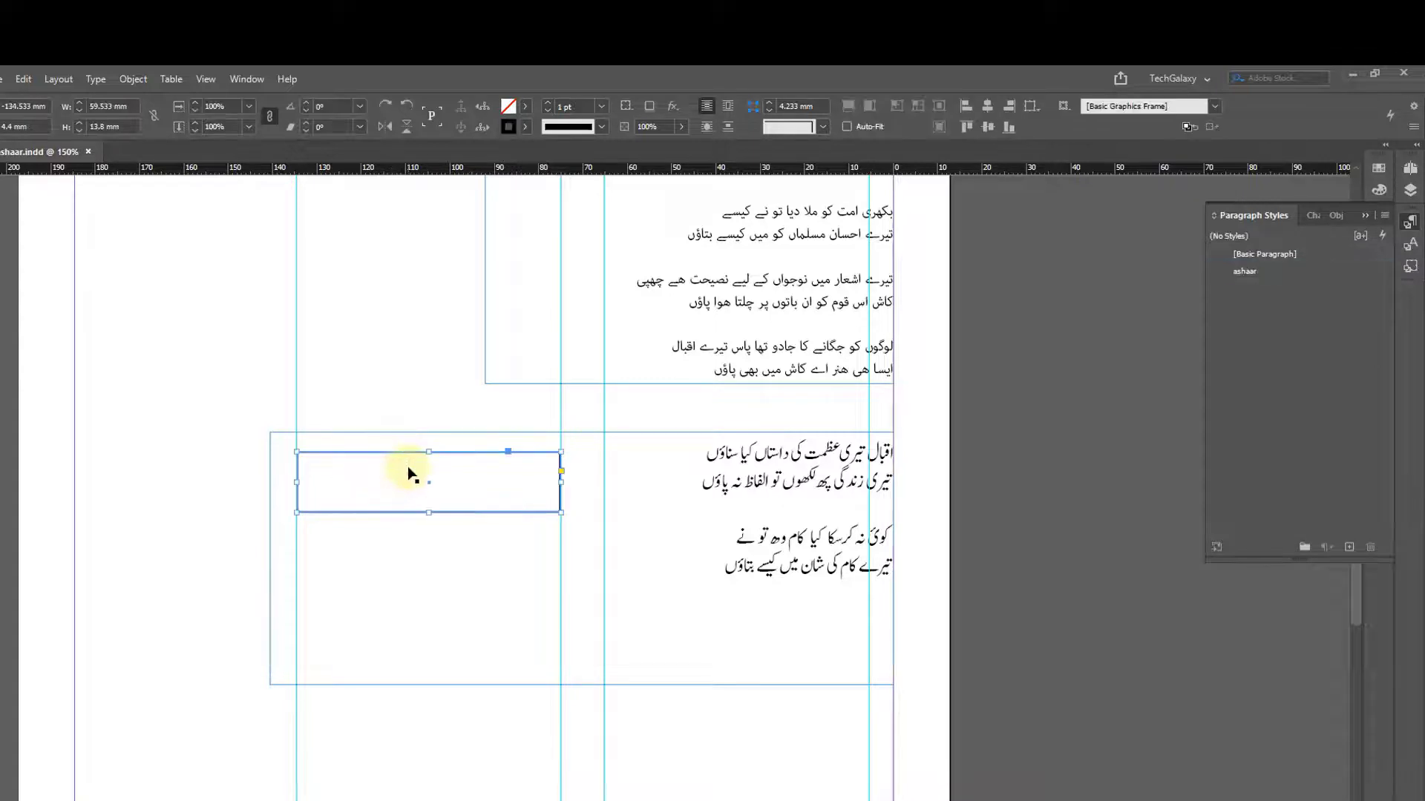
key(Delete)
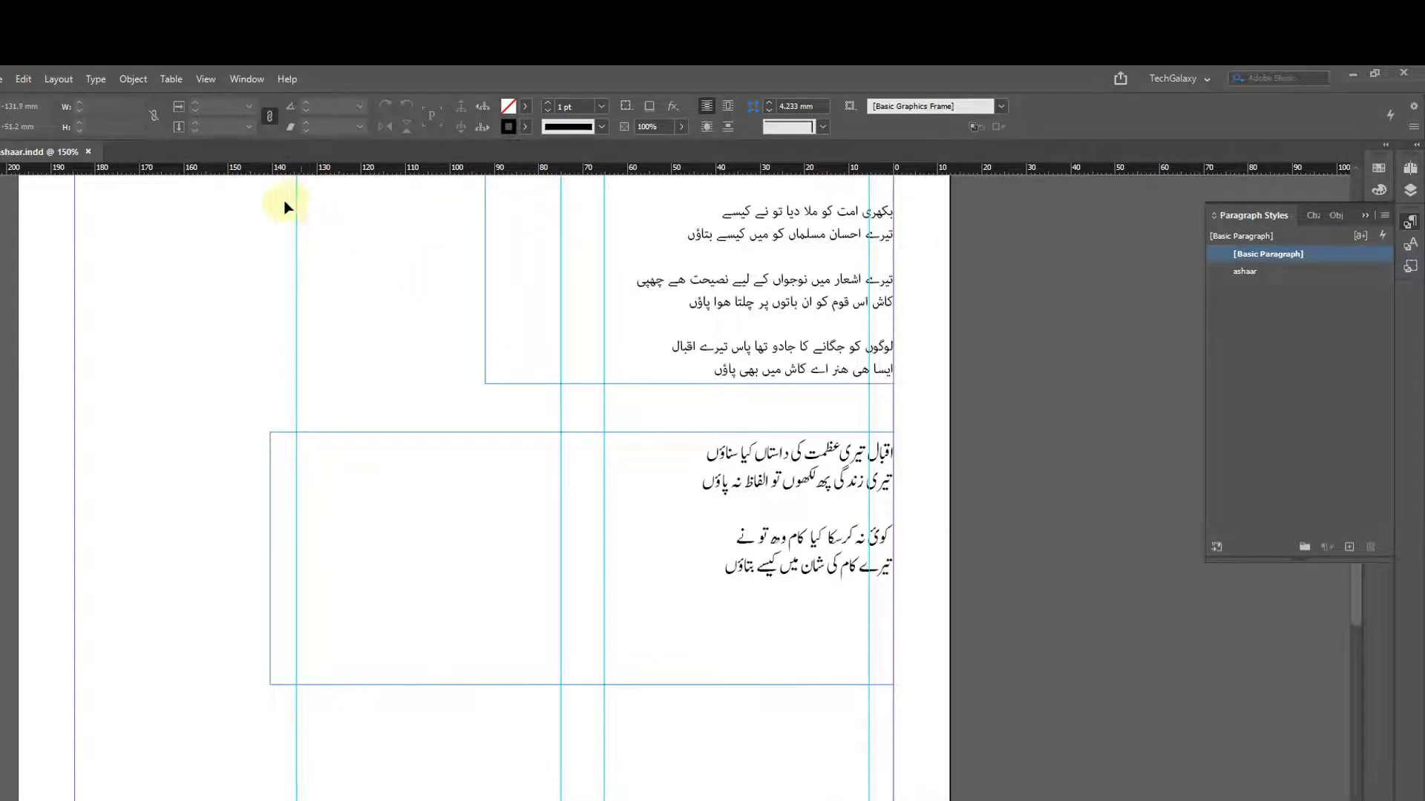
- Select both couplets in the new frame and open the tab settings of the ashaar paragraph style
click(2, 263)
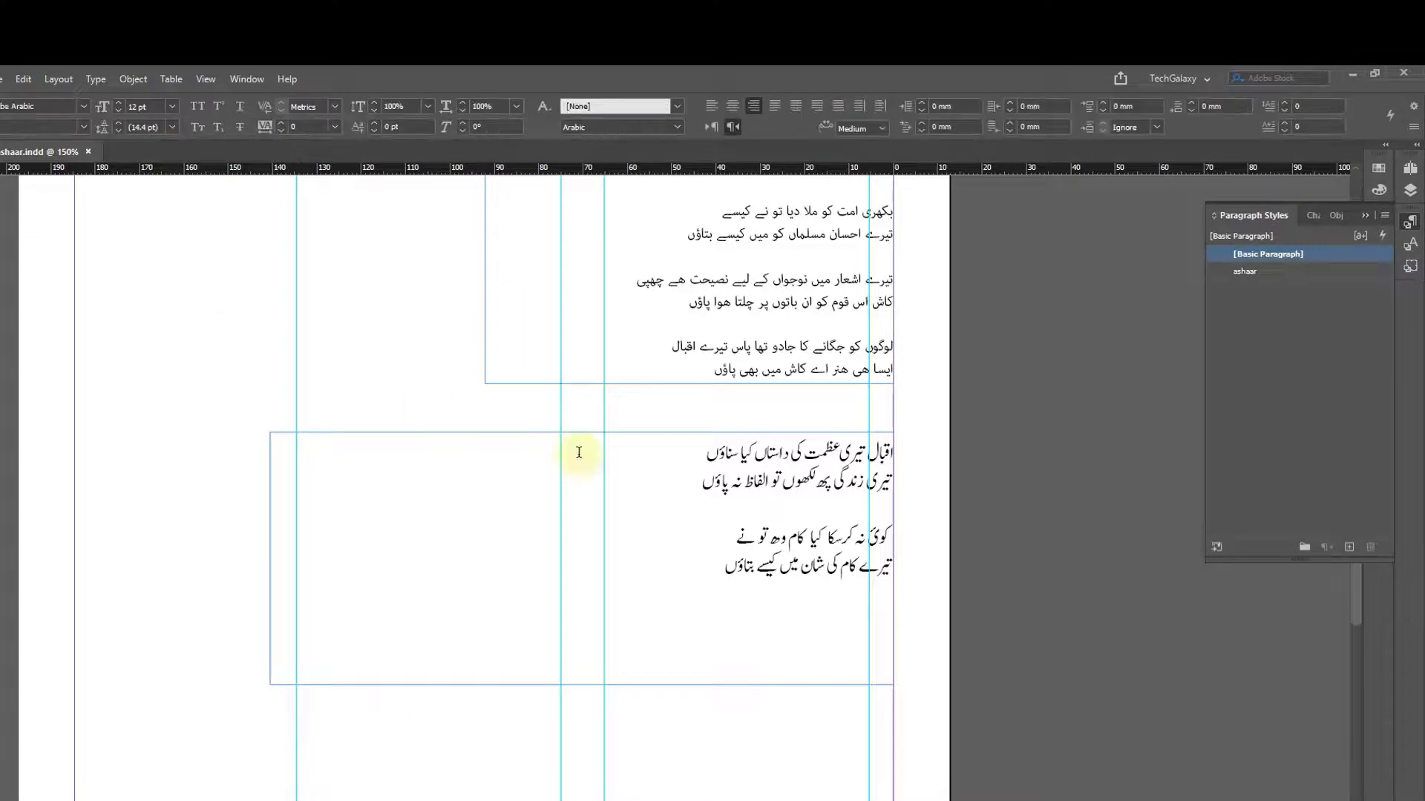
click(708, 561)
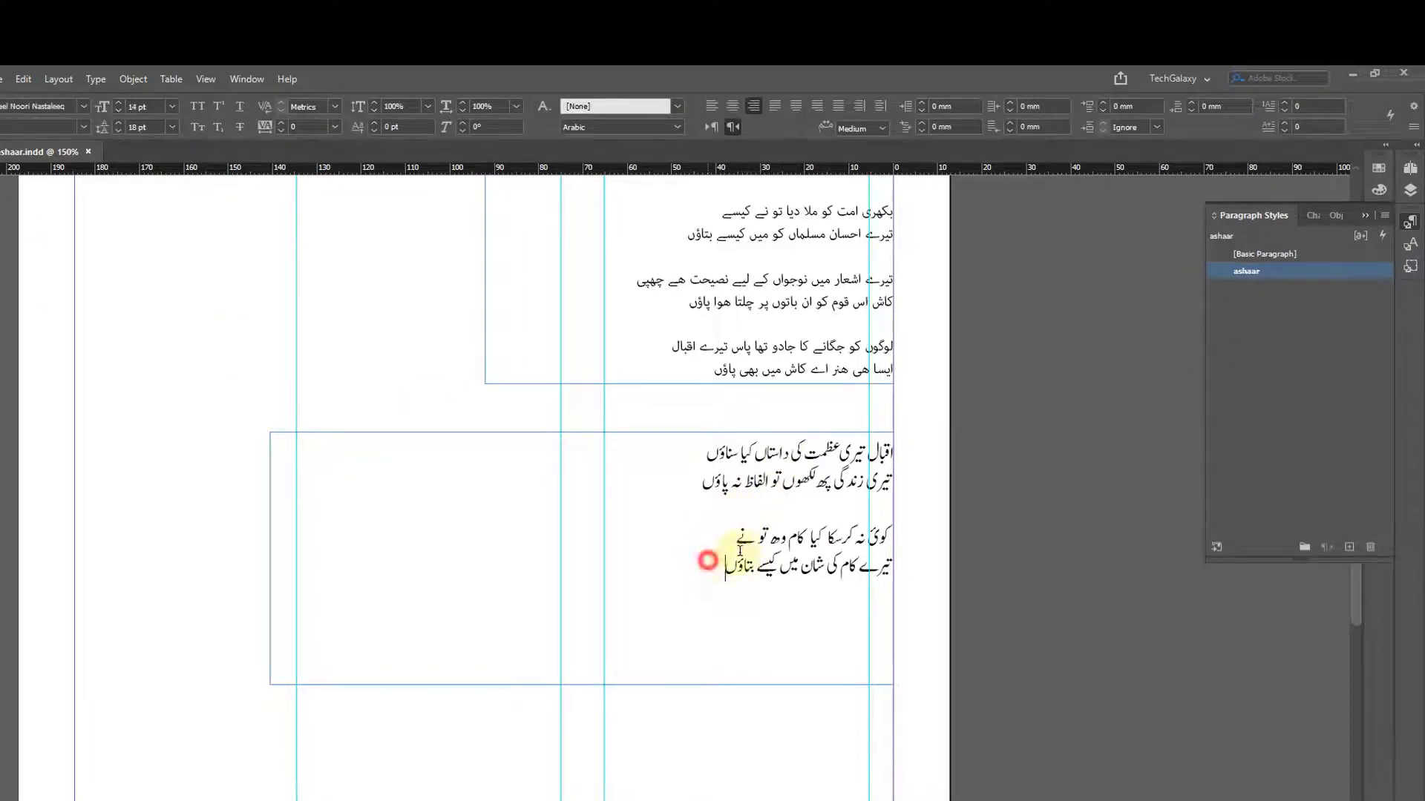
drag(725, 569, 913, 445)
right_click(1250, 275)
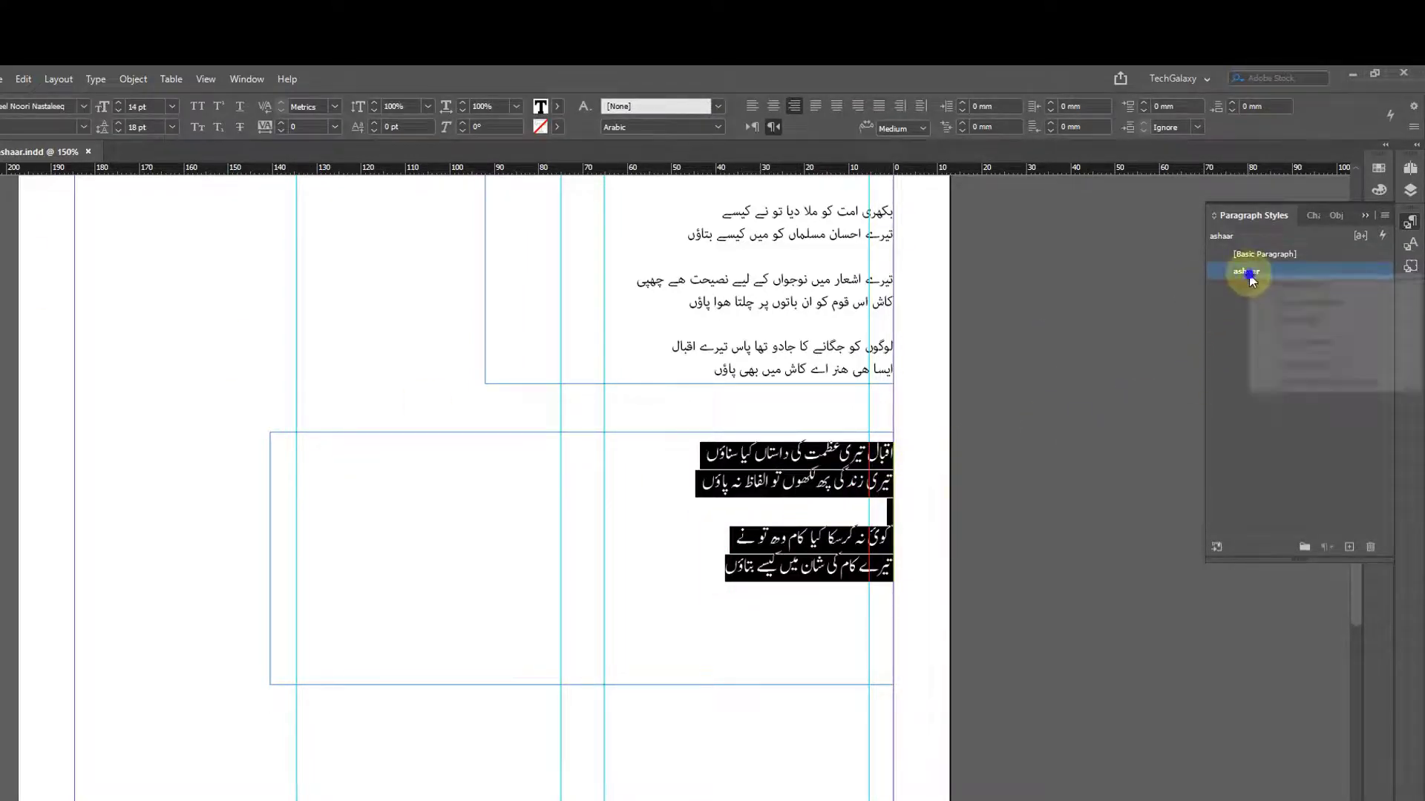
click(1269, 280)
drag(804, 150, 1037, 145)
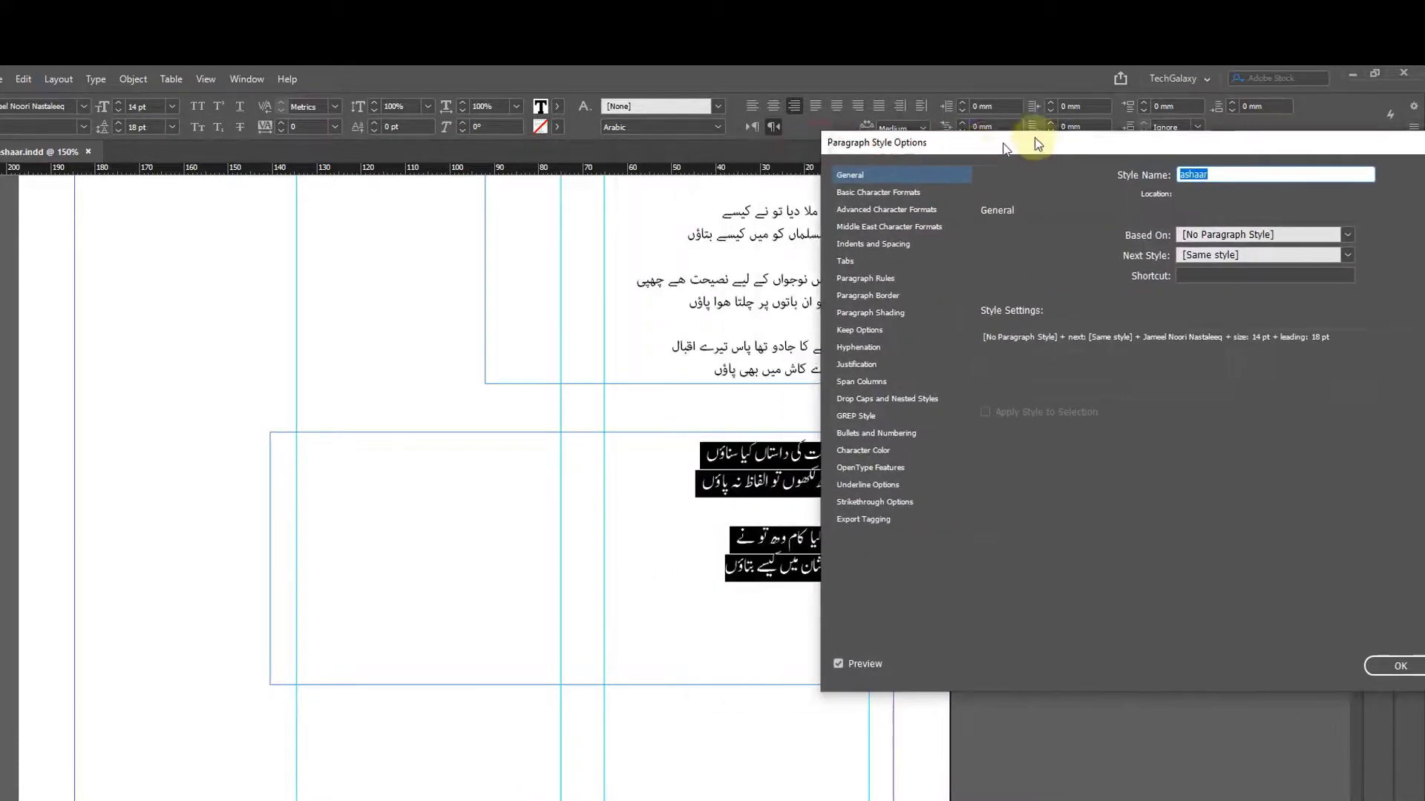
click(951, 236)
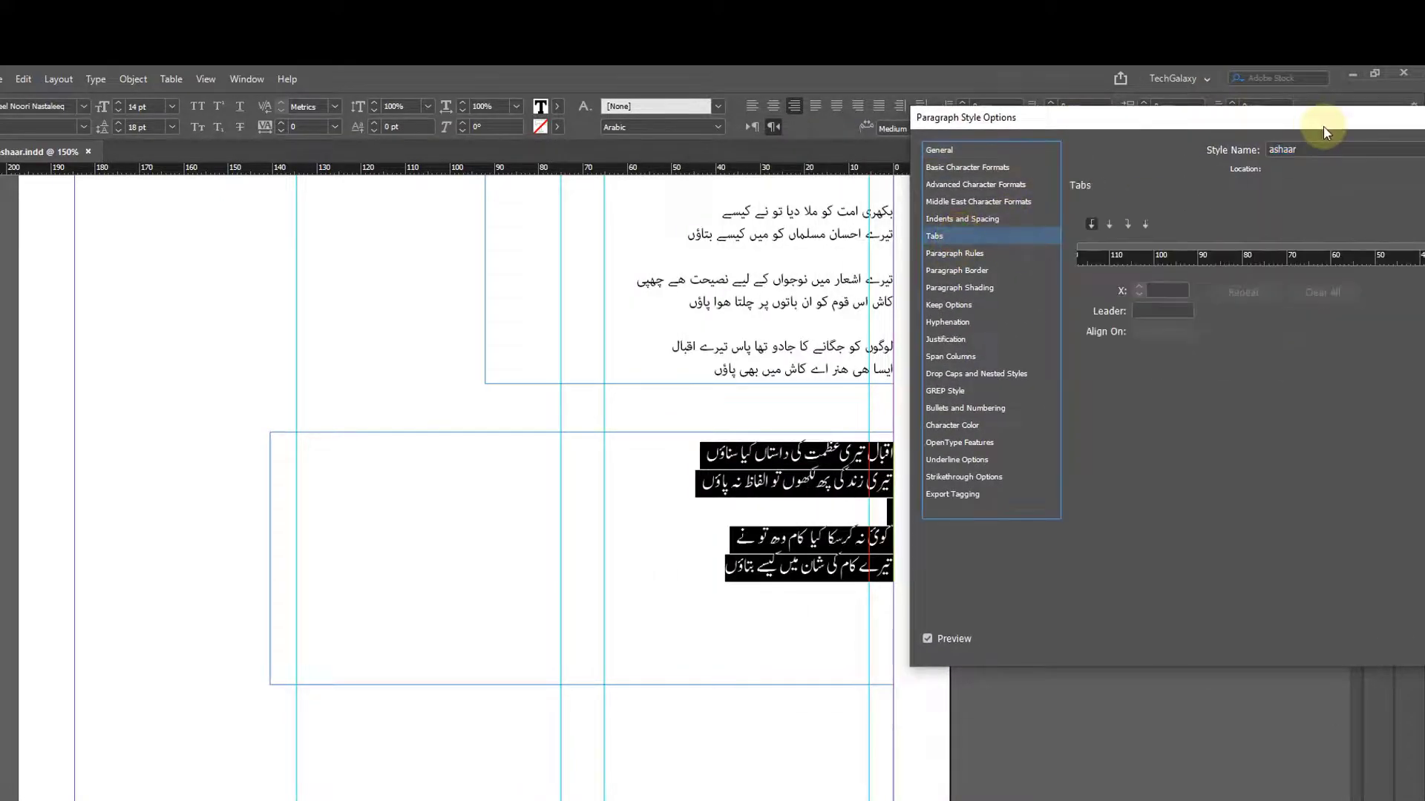
drag(1324, 128, 503, 245)
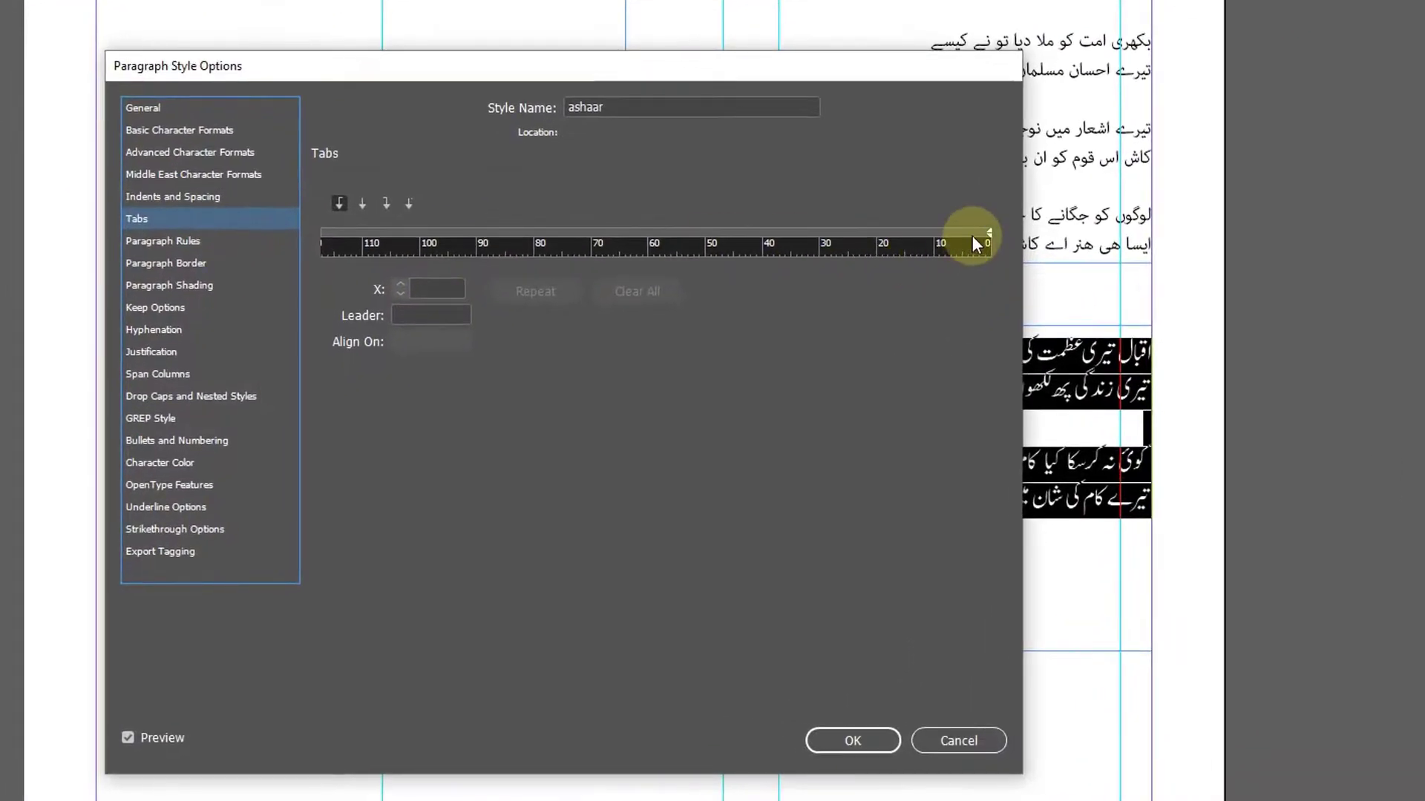
- Add a right-justified tab stop at 5 mm to the ashaar style
drag(972, 234, 963, 235)
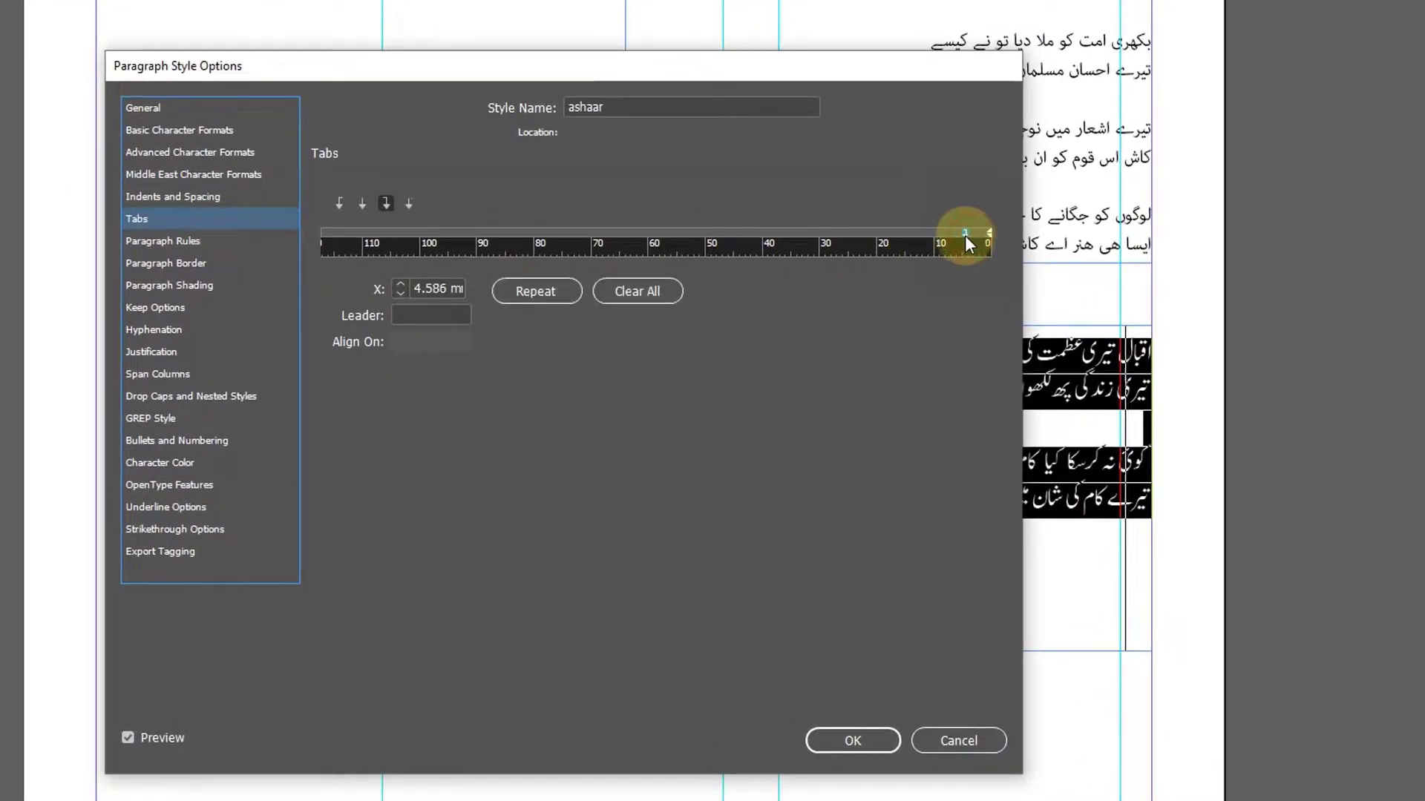
double_click(422, 289)
text(5)
key(Tab)
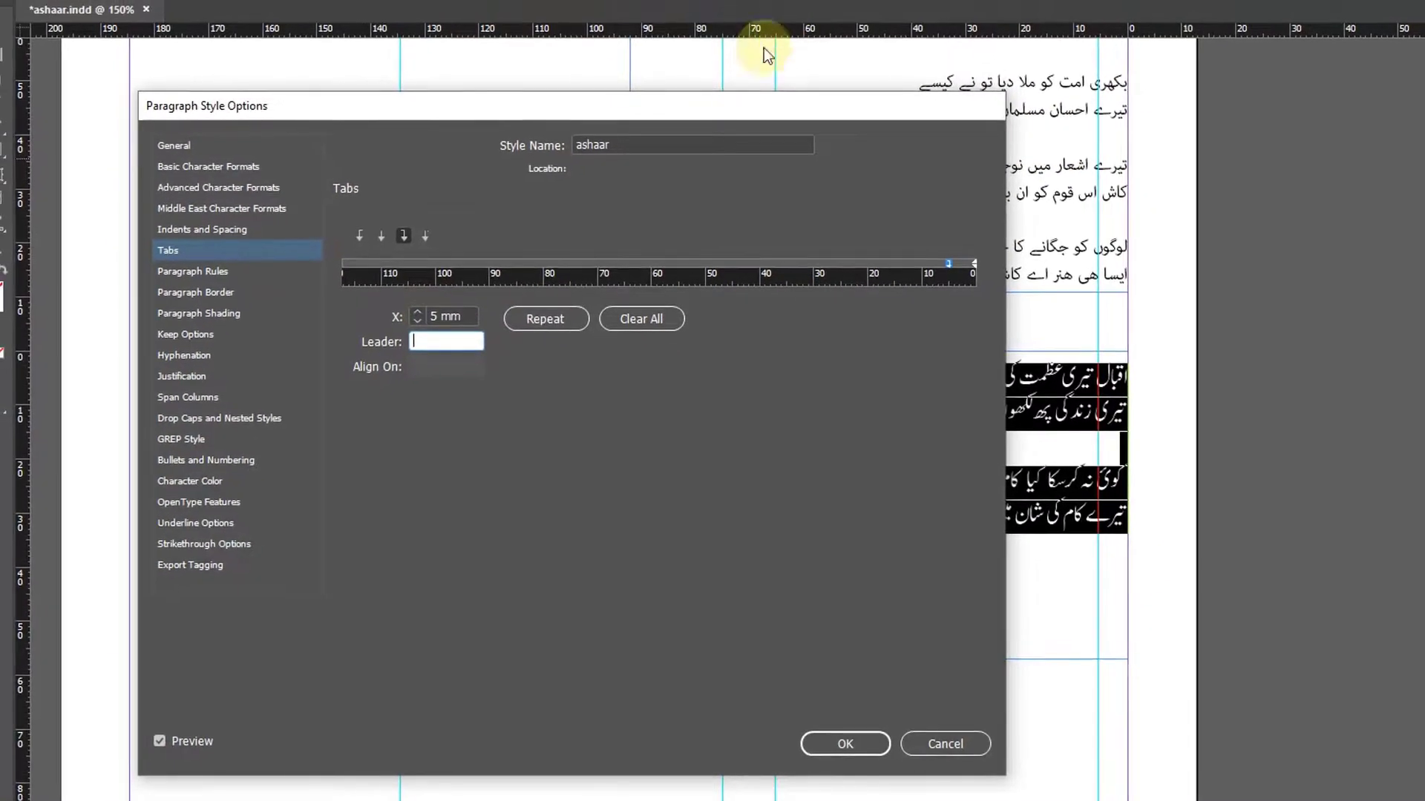
- Add a second tab stop at 65 mm to the ashaar style and make it left-justified
click(625, 269)
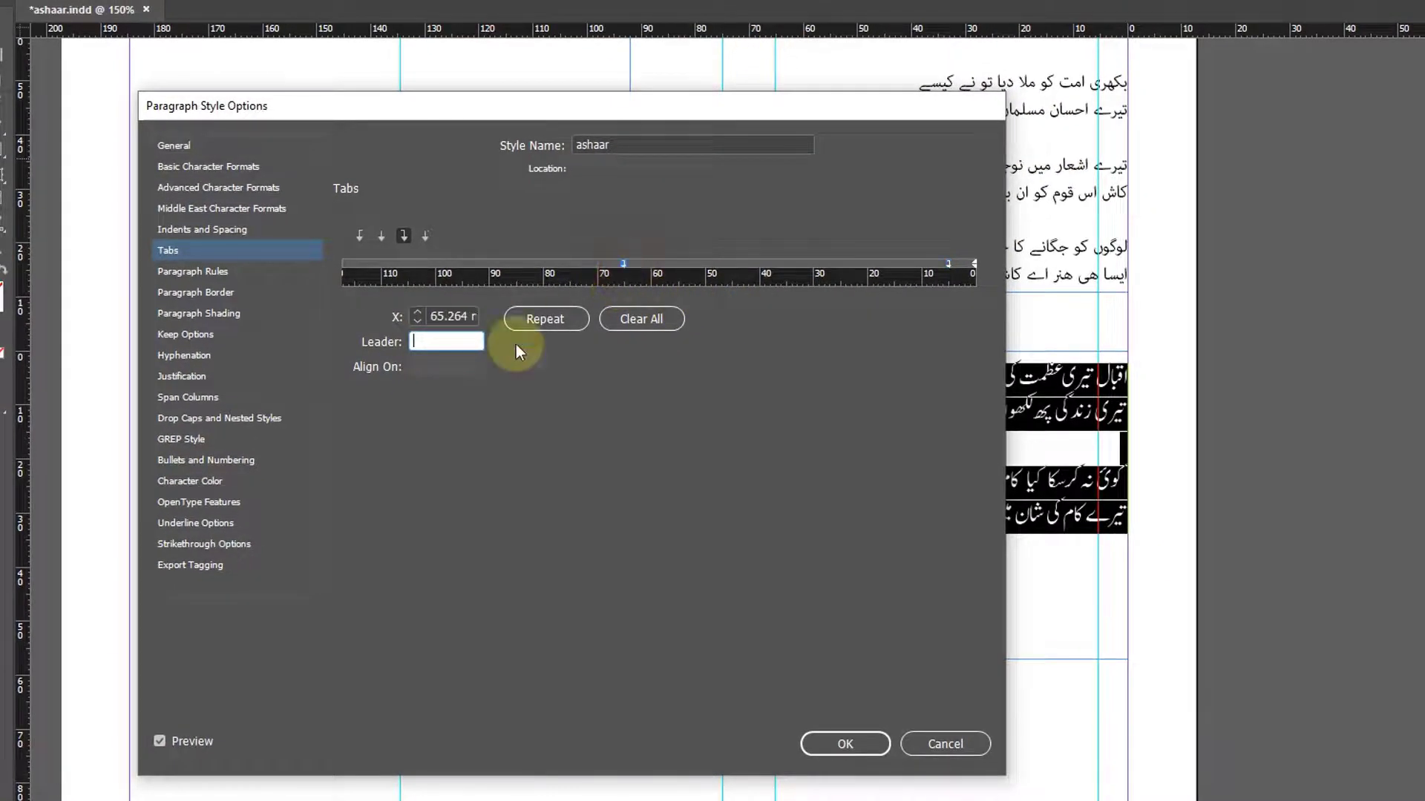
double_click(445, 317)
text(65)
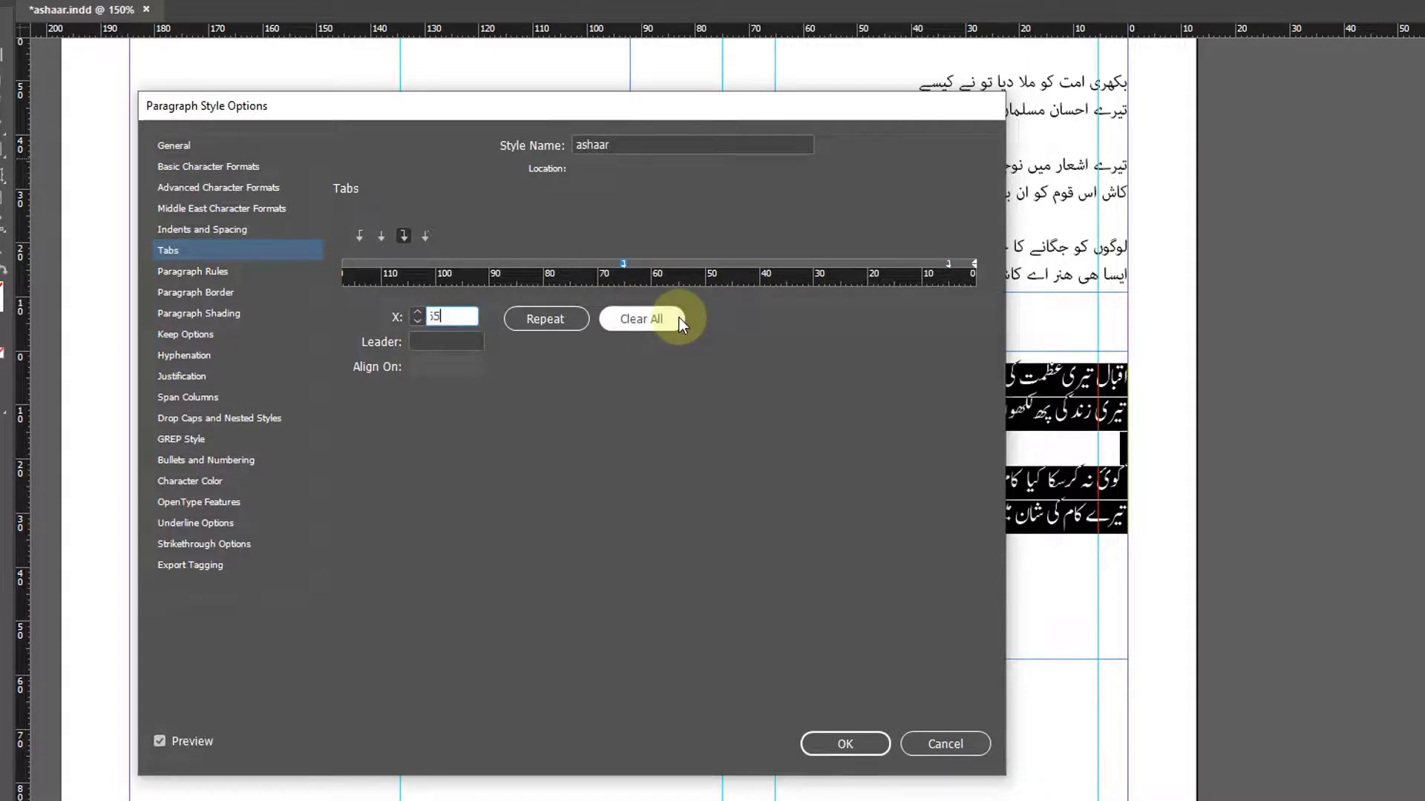
click(361, 238)
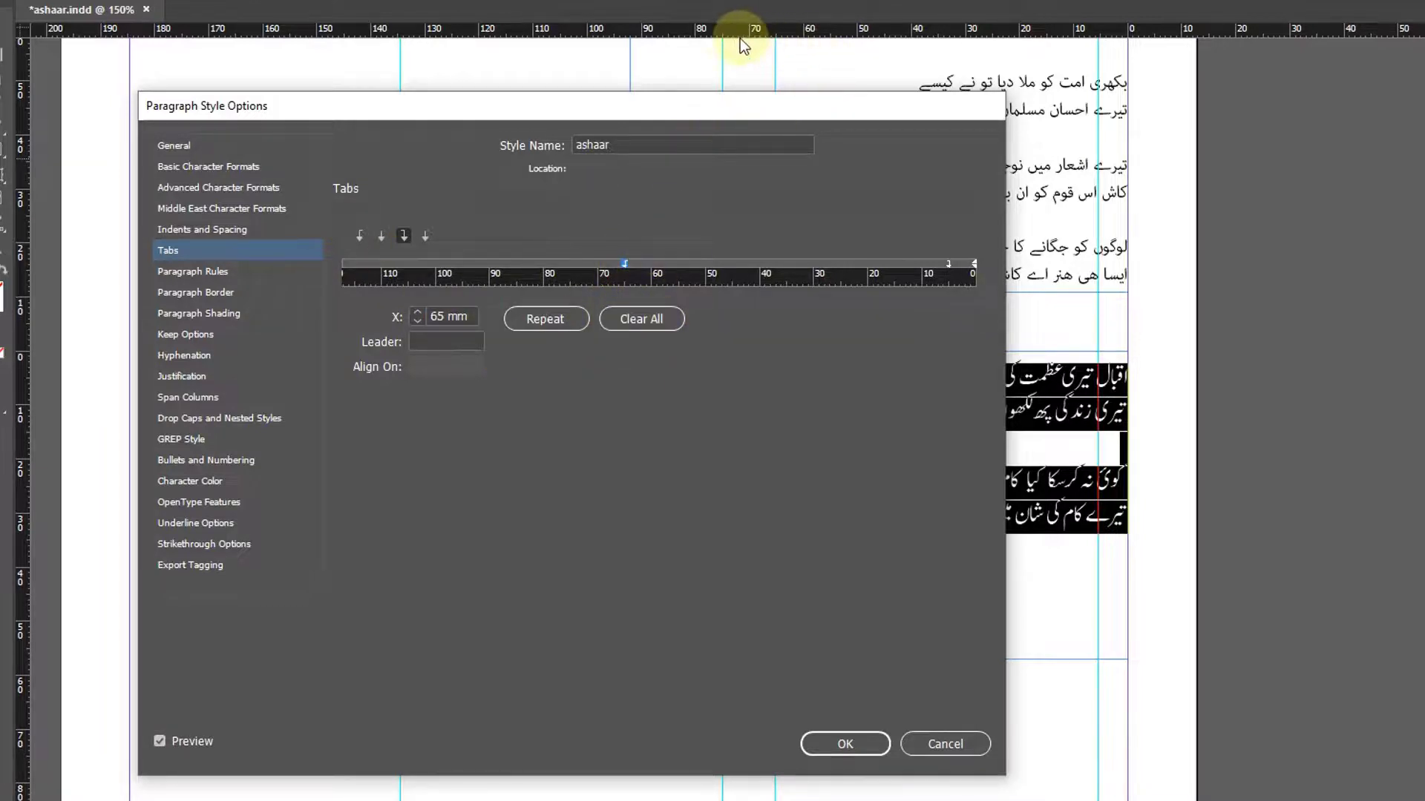
- Add a third tab stop at 75 mm to the ashaar style and make it right-justified
click(574, 263)
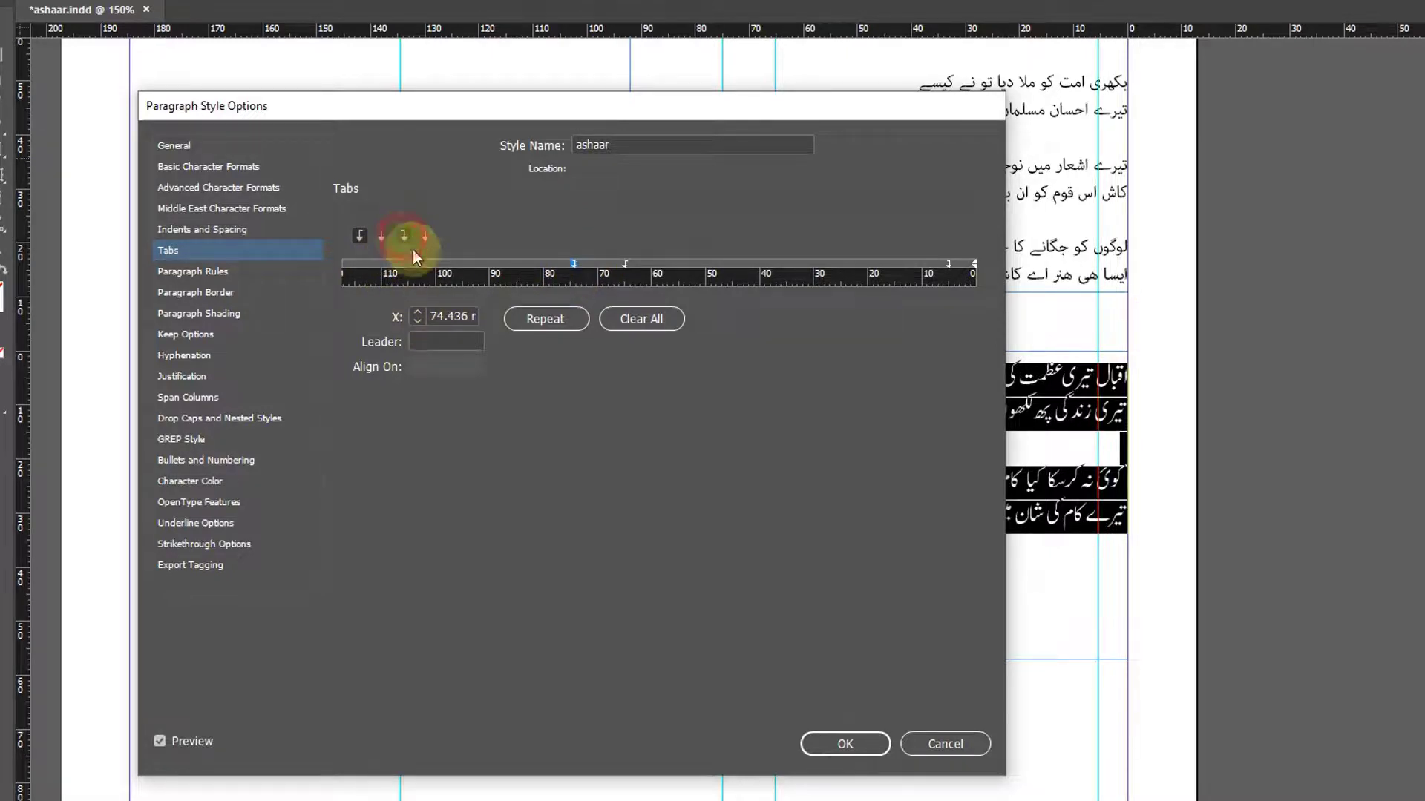
drag(435, 315, 564, 324)
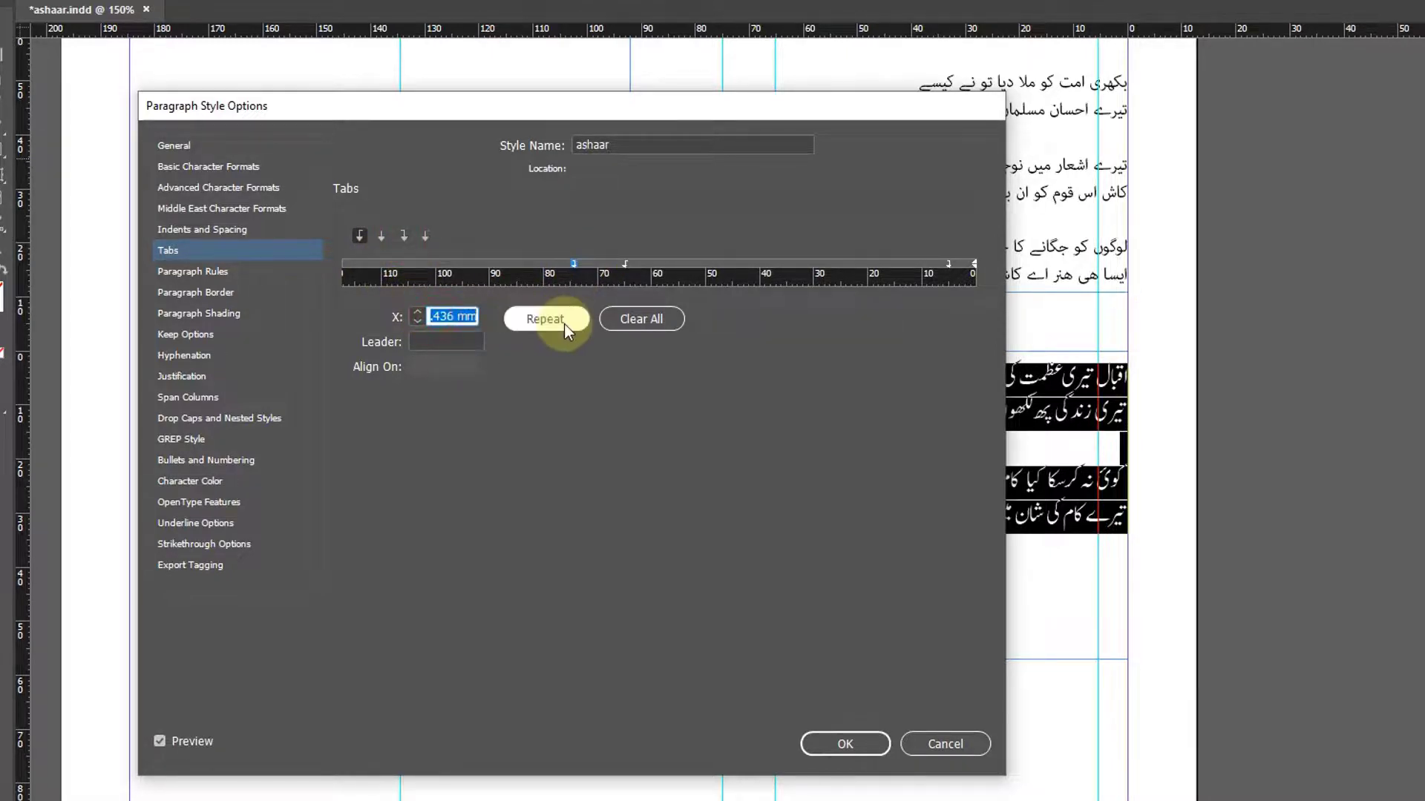
text(75)
key(Tab)
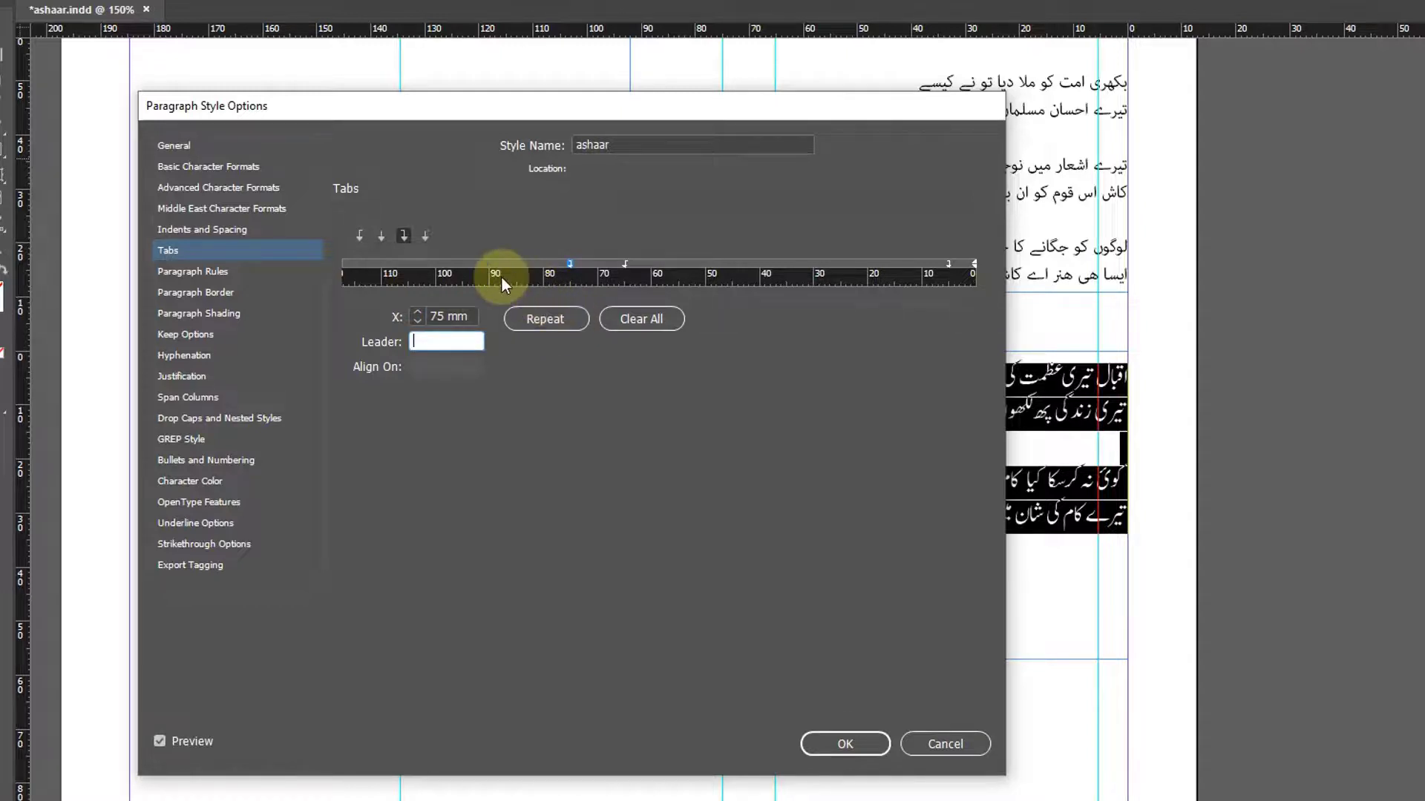
- Add a left-justified fourth tab stop at 135 mm to the ashaar style and apply the style changes
drag(501, 278, 725, 280)
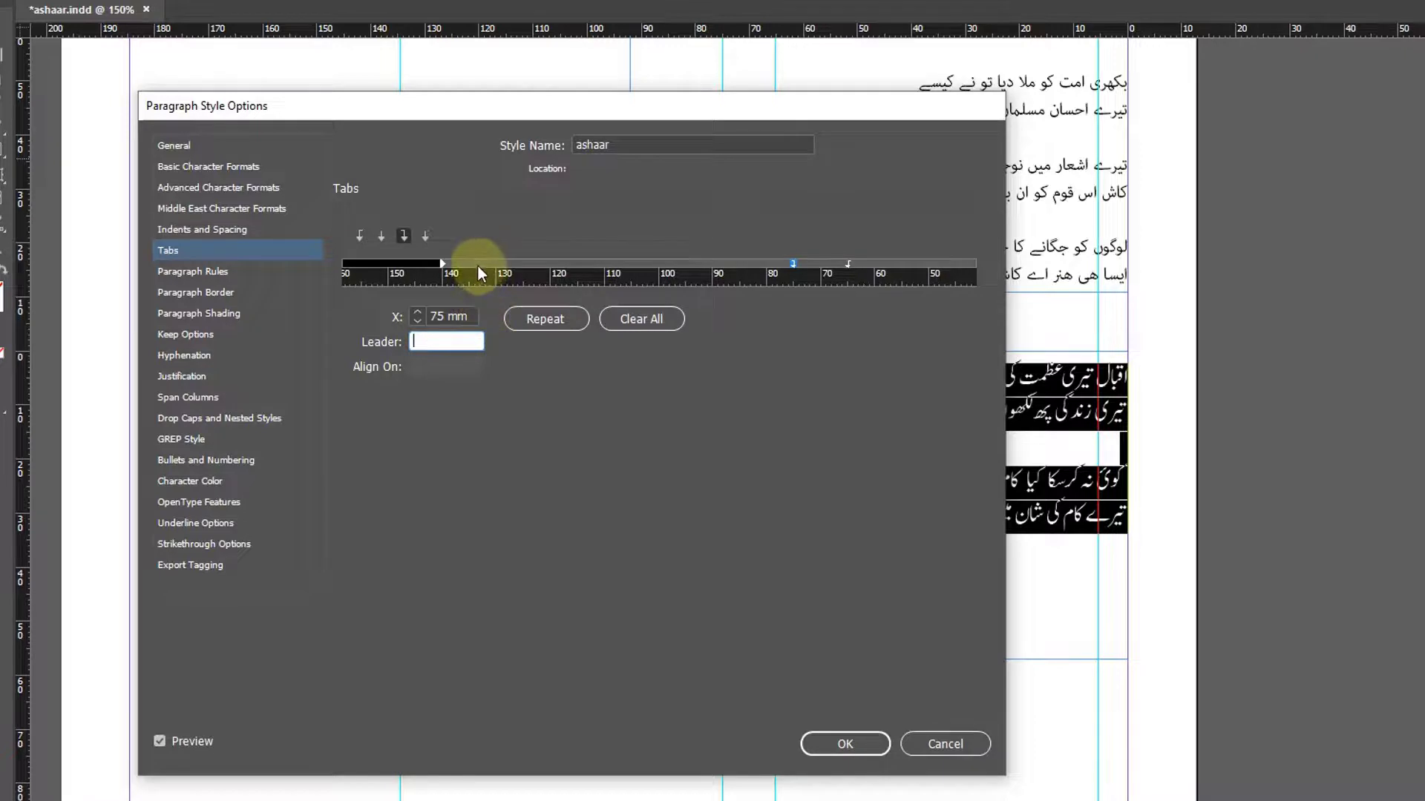
click(453, 317)
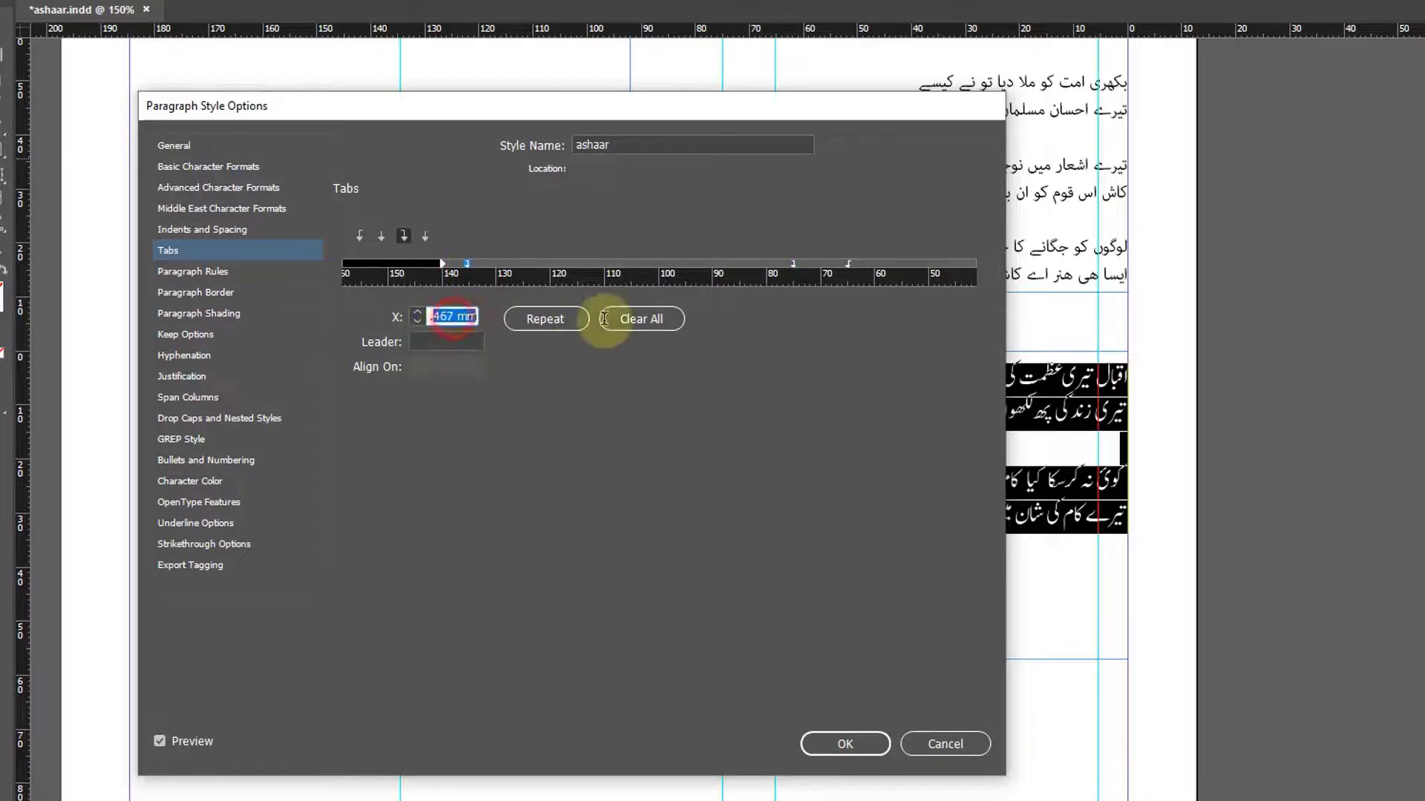
text(.)
key(Tab)
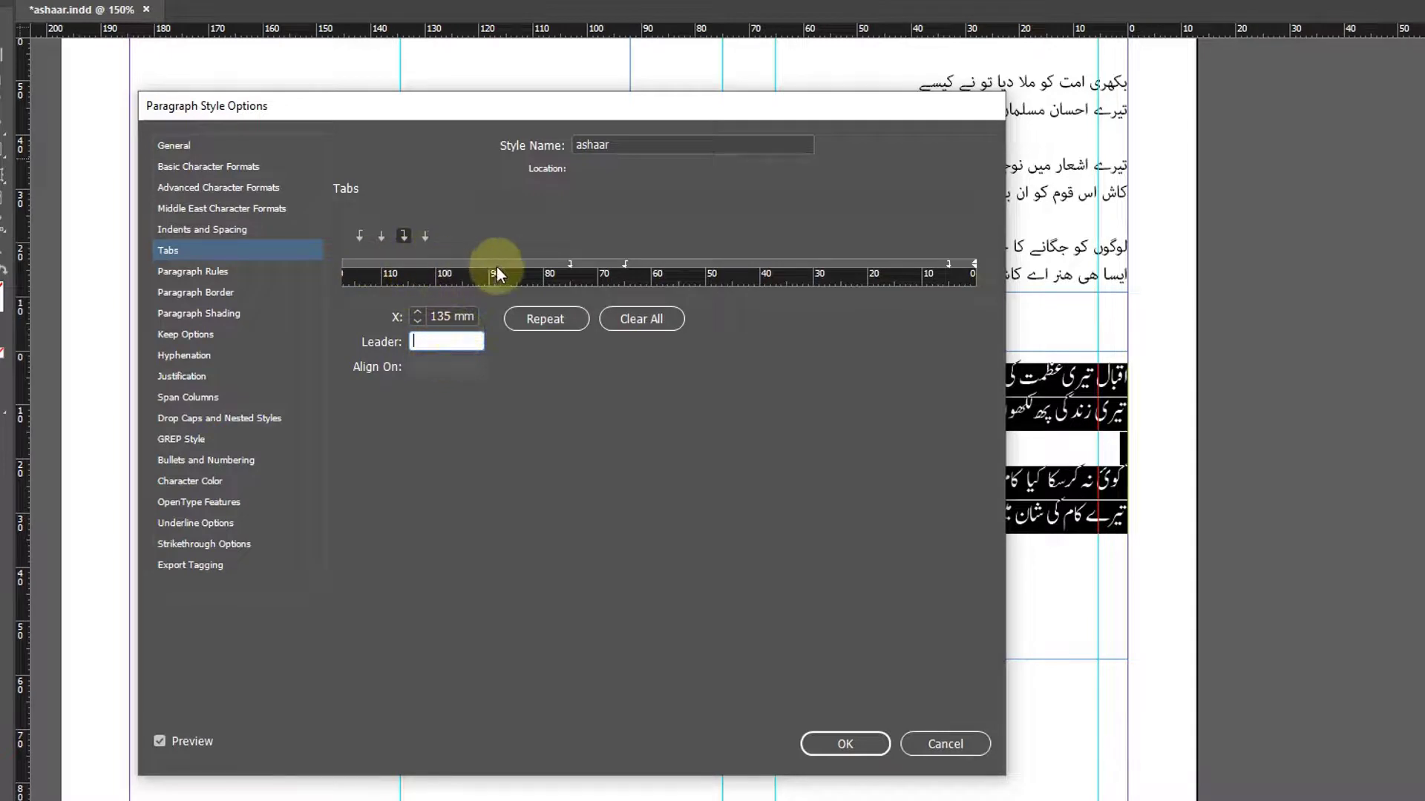
drag(505, 275, 705, 279)
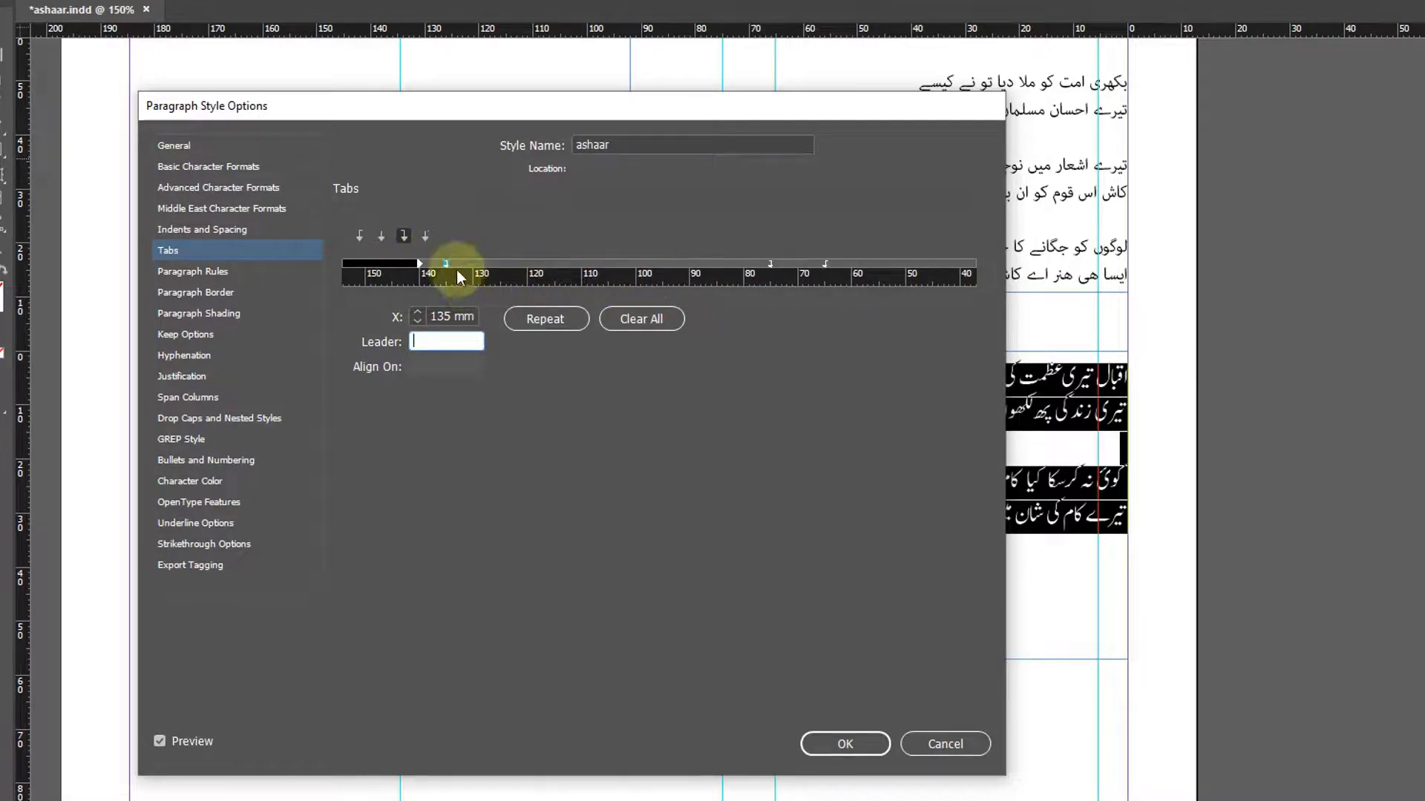
click(360, 238)
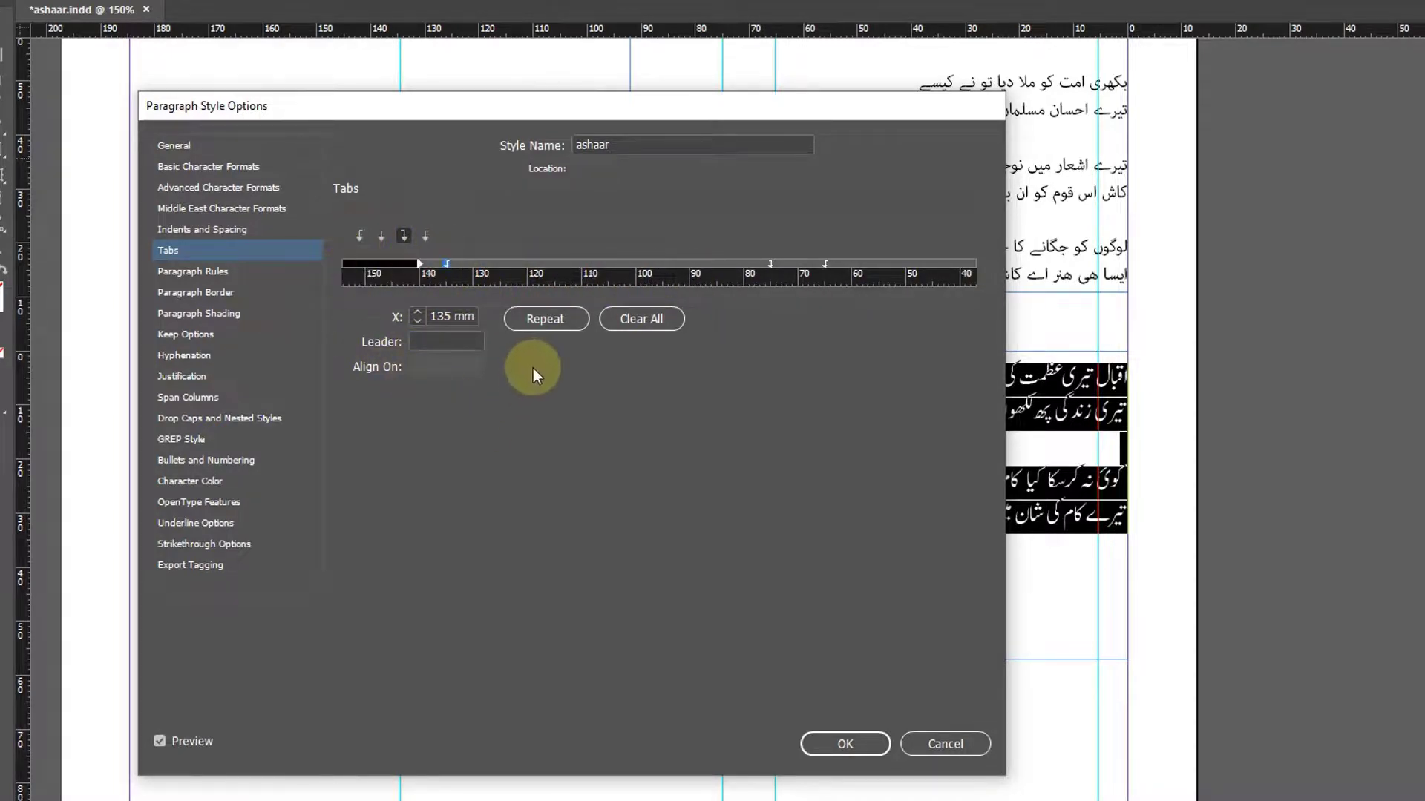
click(845, 744)
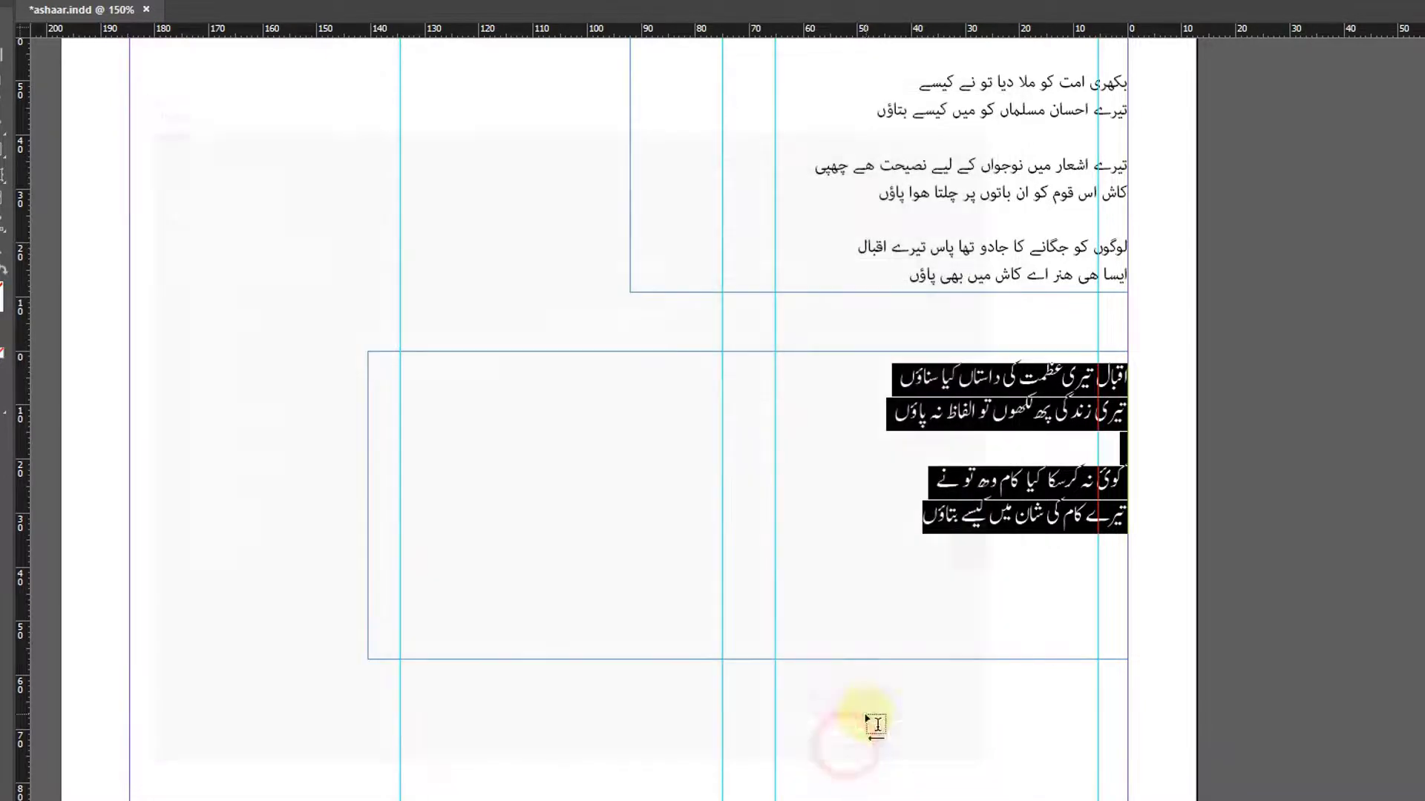
- Insert a tab at the start of both lines of the first couplet to align them to the 5 mm stop
click(1061, 380)
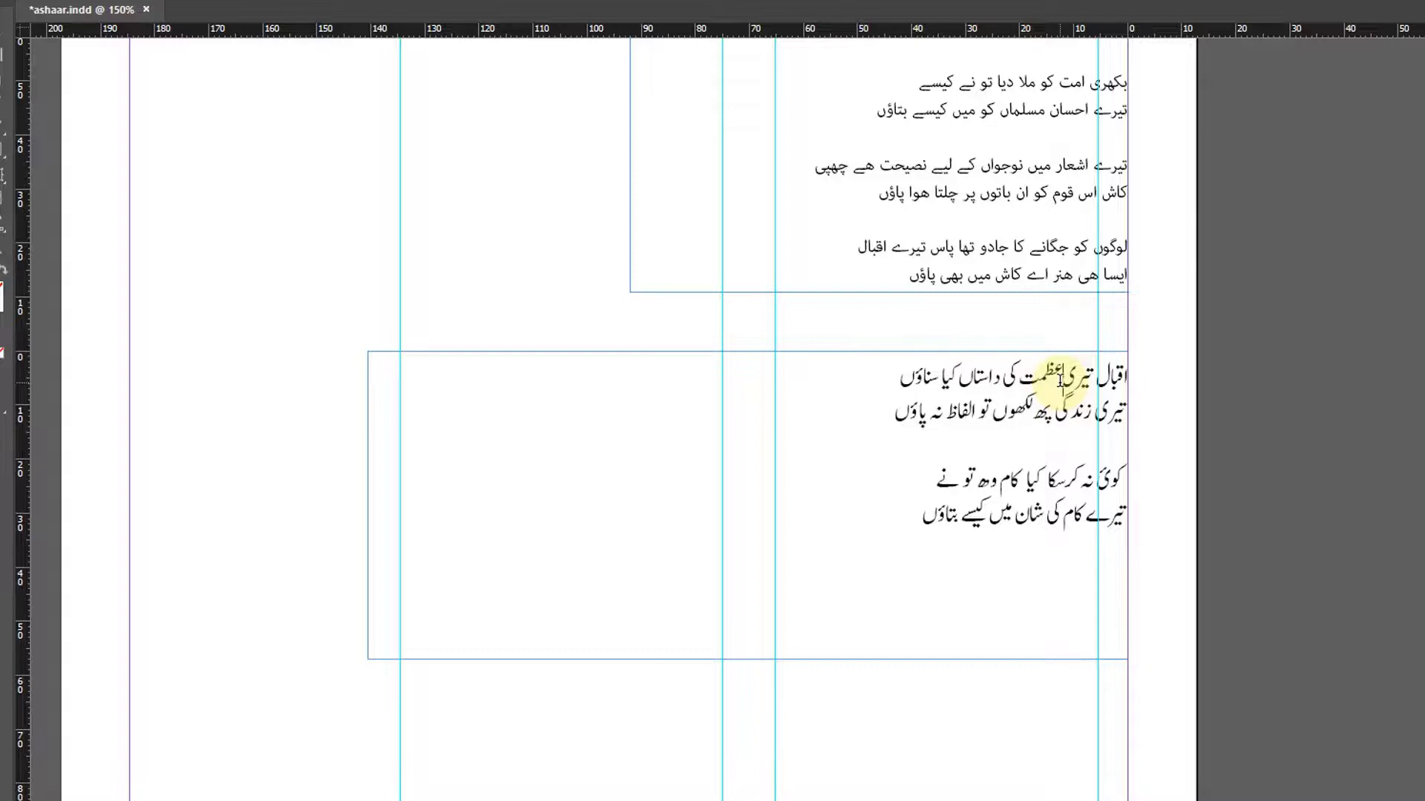
key(Home)
key(Tab)
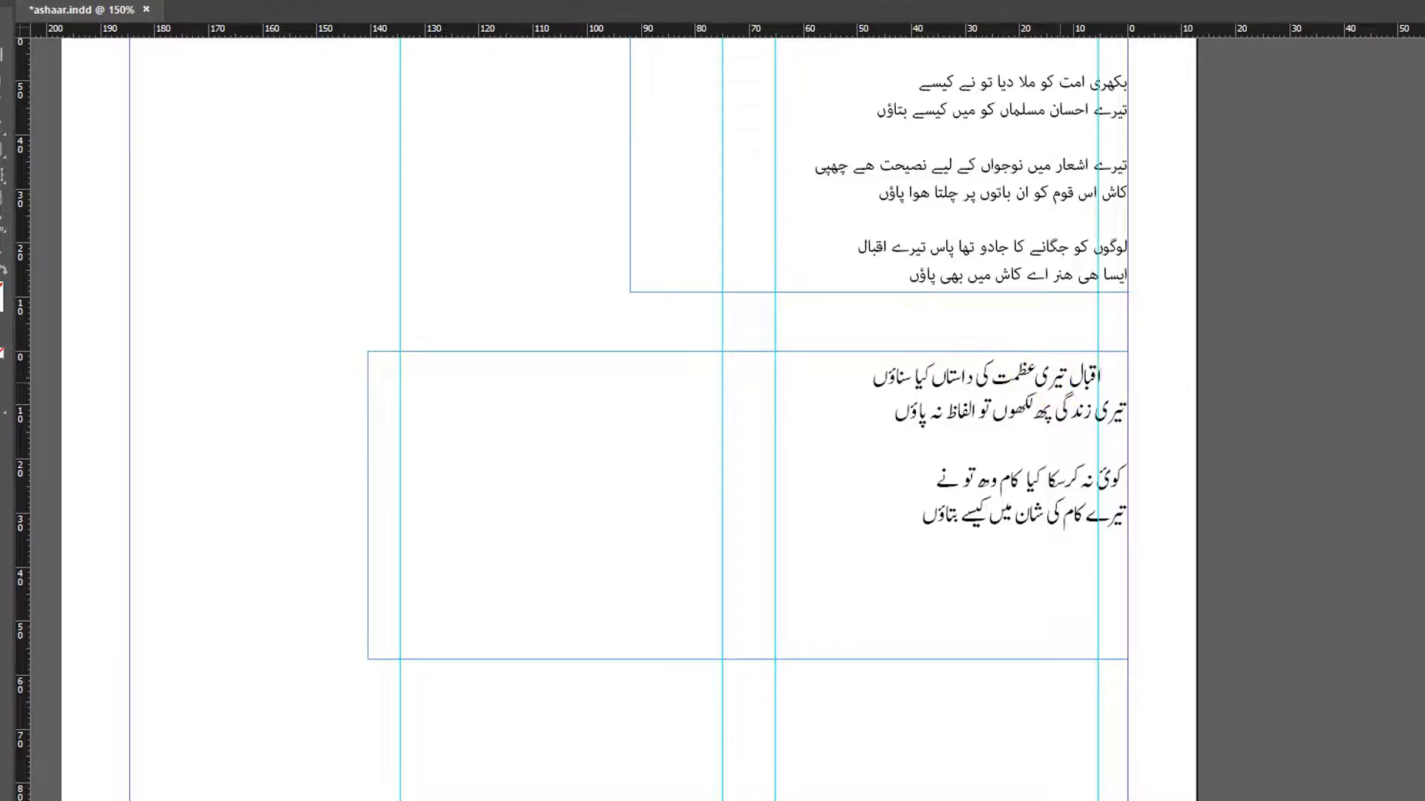
key(Tab)
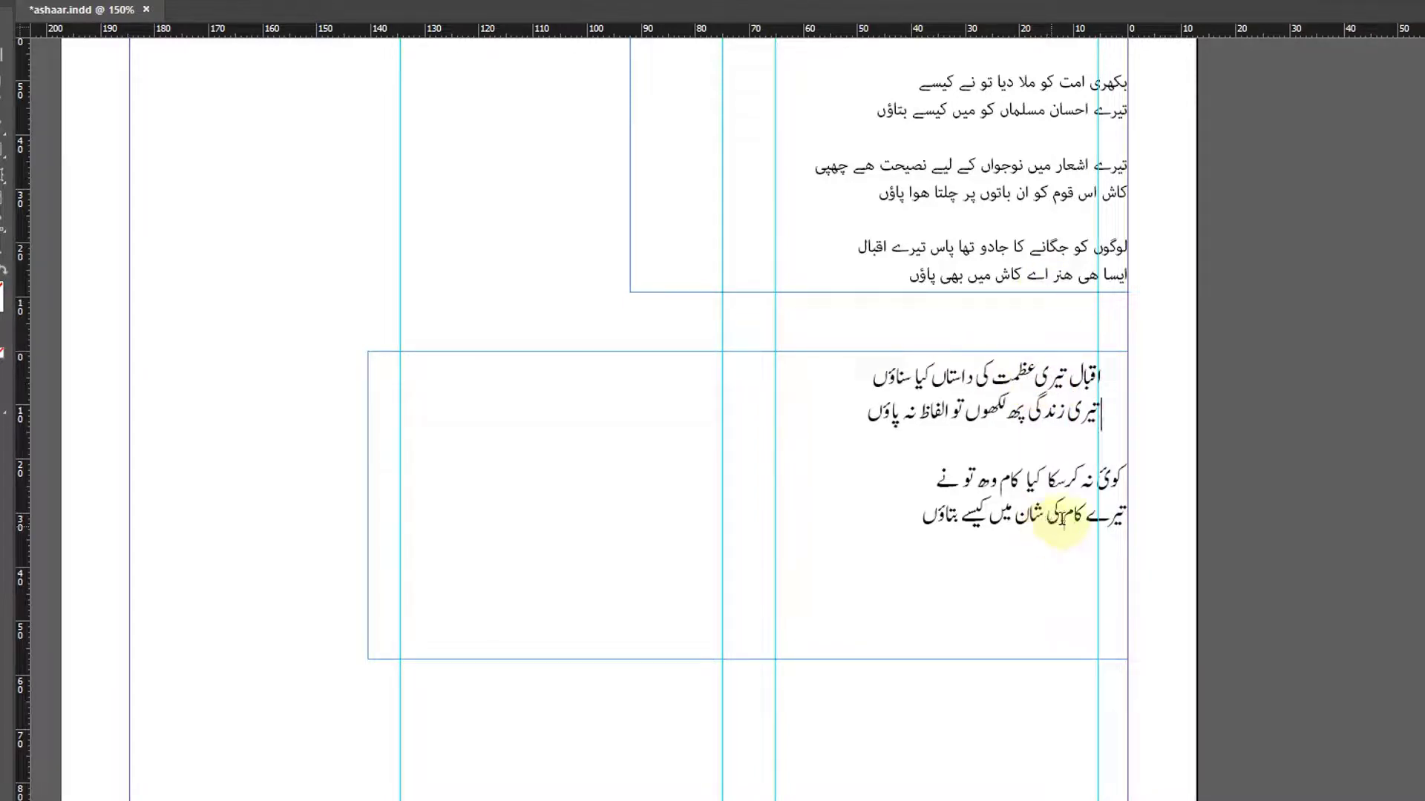
- Move the two lines of the second couplet to the ends of the matching lines of the first couplet
drag(924, 479, 1154, 467)
key(ctrl+c)
key(BackSpace)
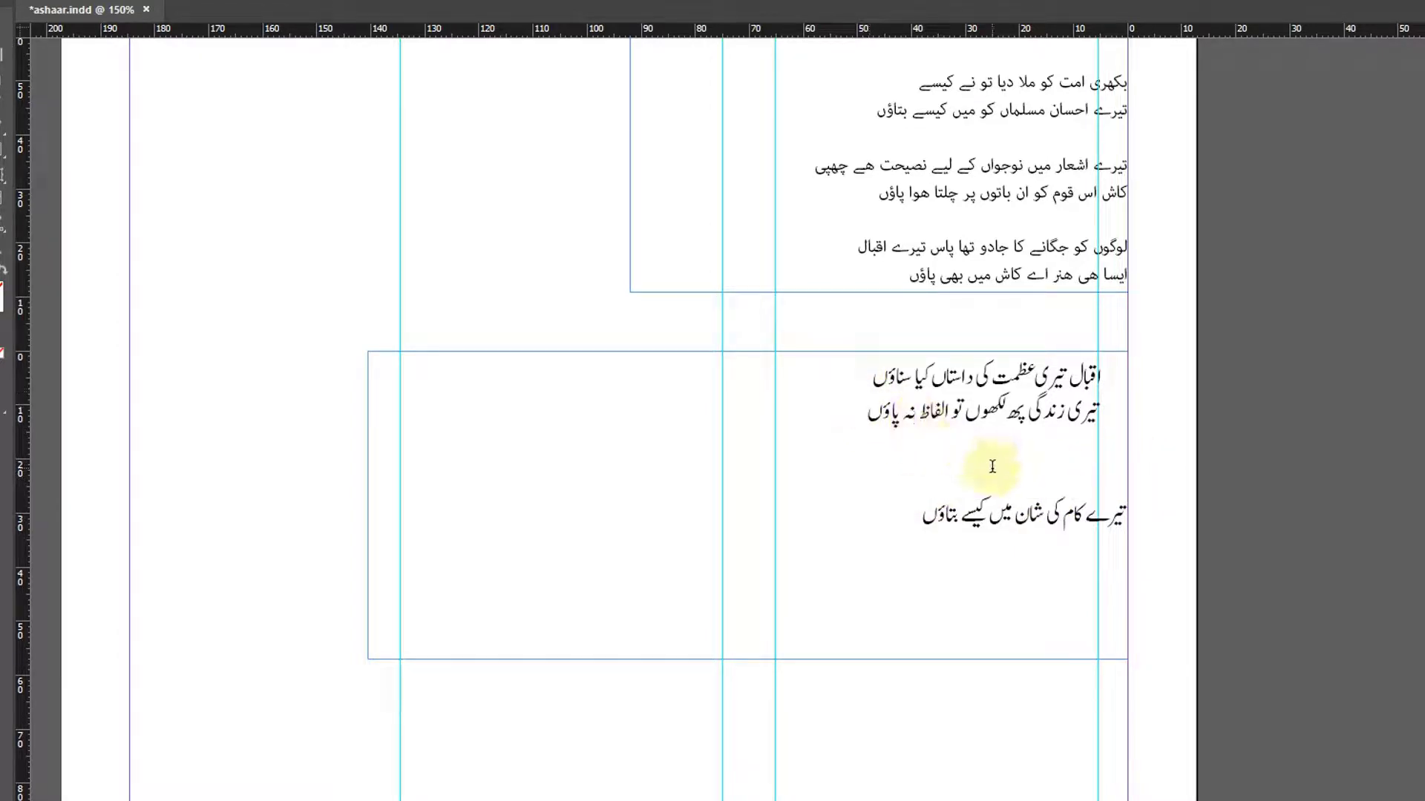
key(ctrl+v)
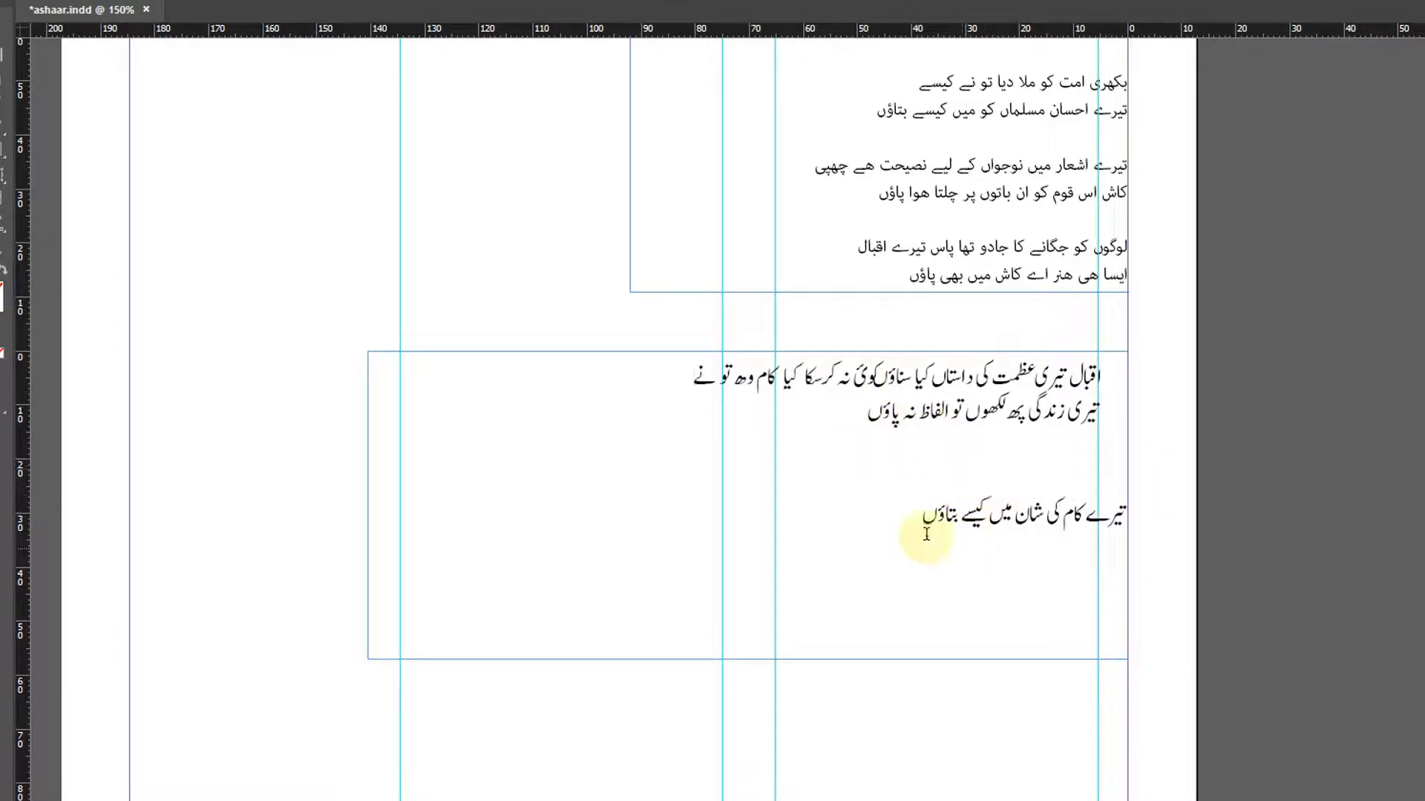
drag(917, 519, 1173, 518)
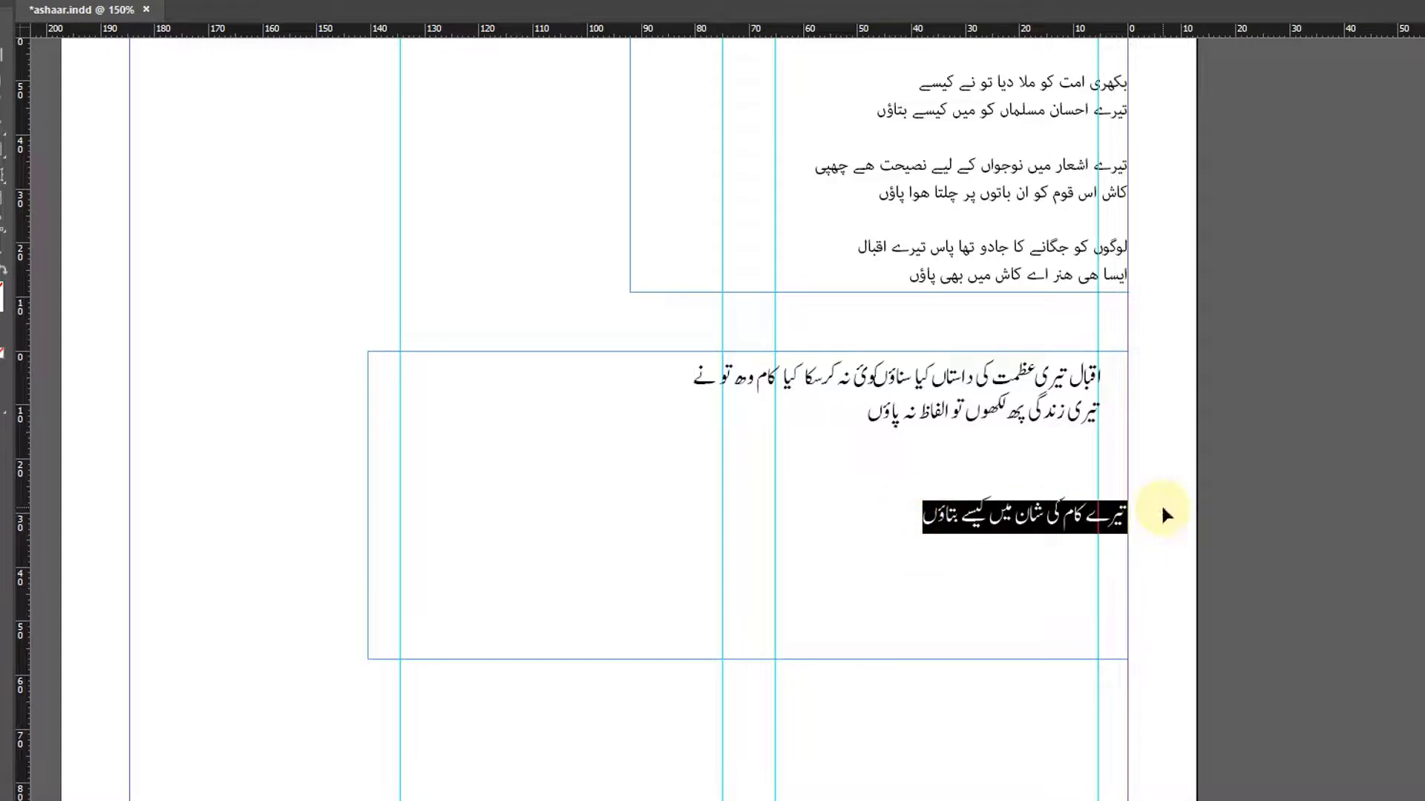
key(ctrl+x)
click(853, 423)
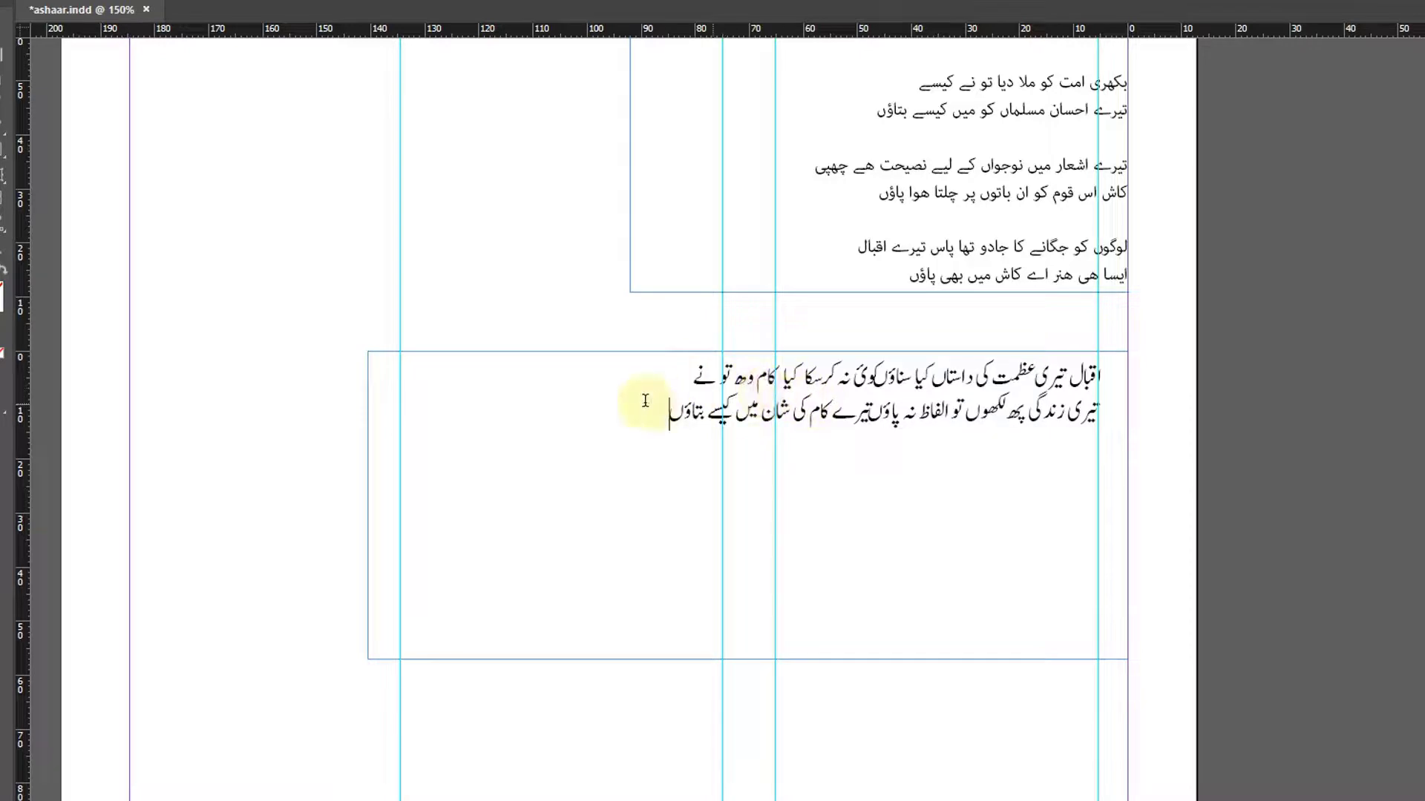
- Insert tabs within each first-couplet line and before the second-couplet text to align them to the 65 mm and 75 mm stops
click(999, 380)
key(Tab)
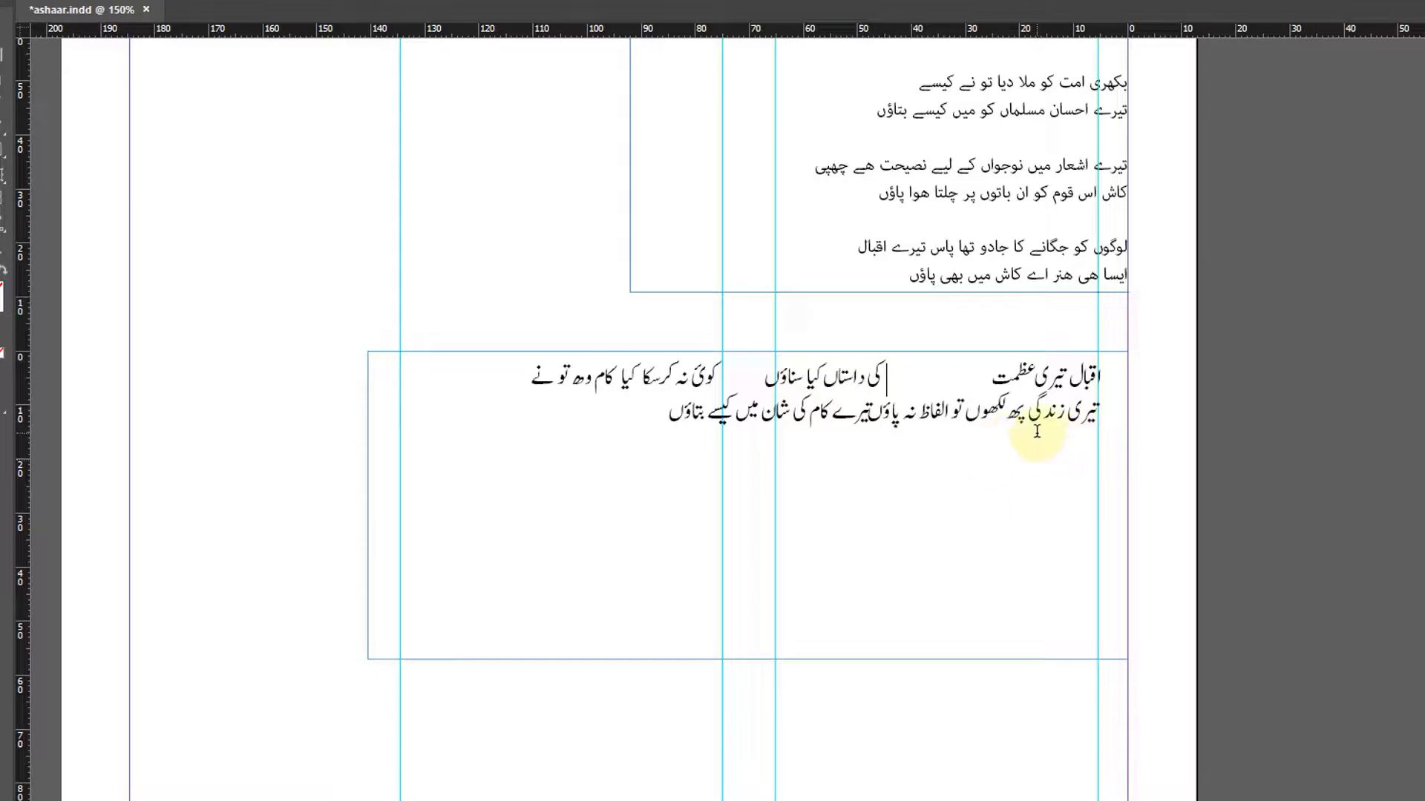
click(962, 414)
key(Tab)
key(BackSpace)
key(Tab)
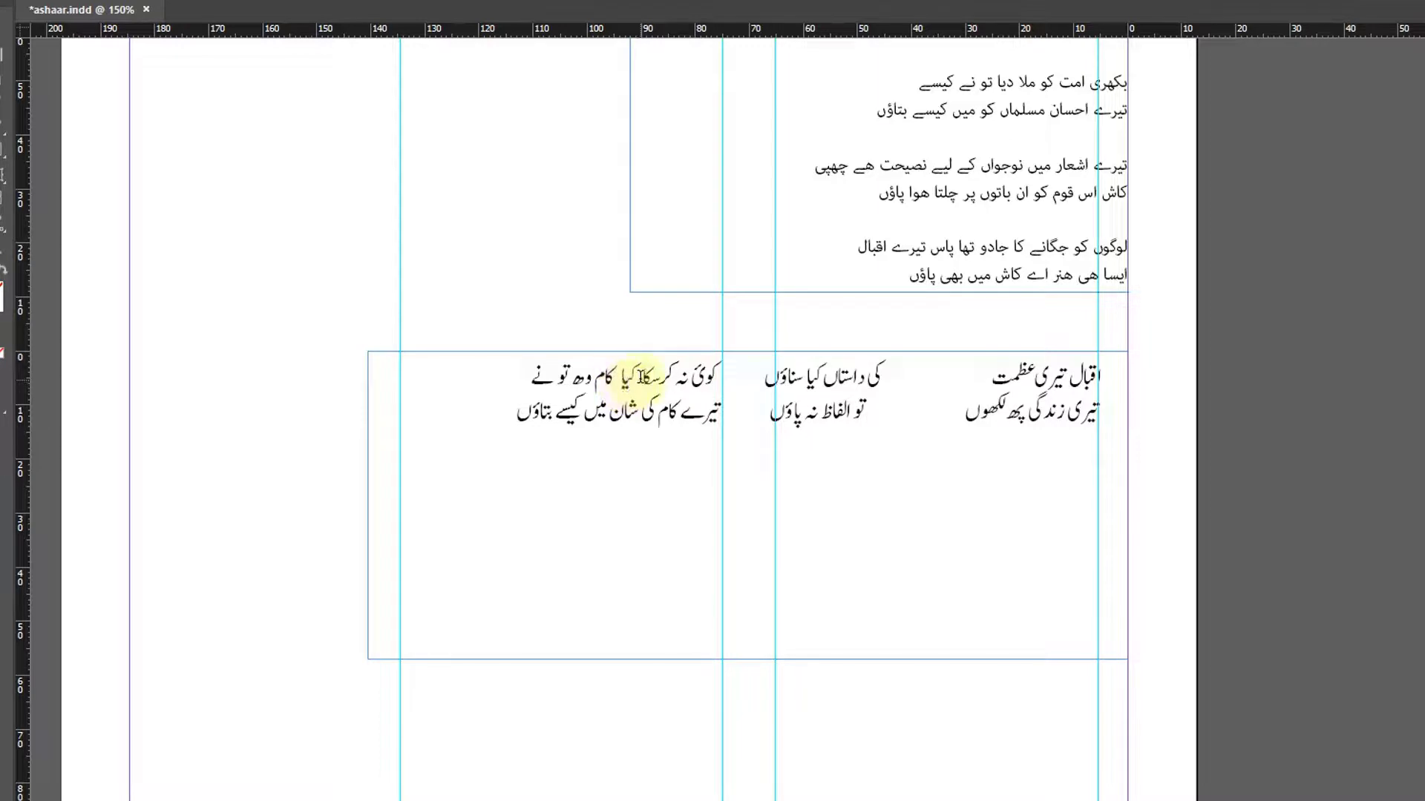
- Split both second-couplet lines with a tab in the middle so their second halves end at the 135 mm stop
click(640, 377)
key(Tab)
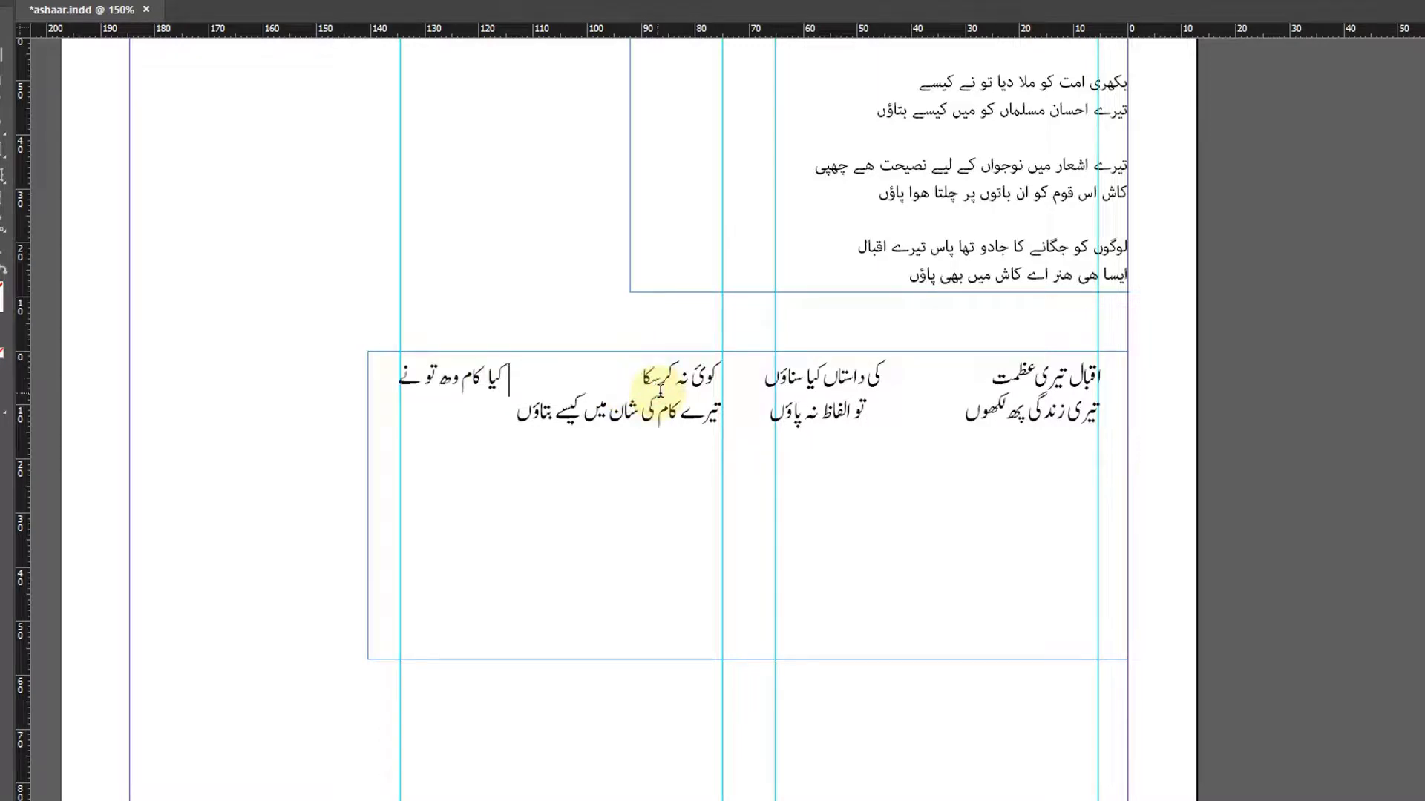
click(609, 418)
key(Tab)
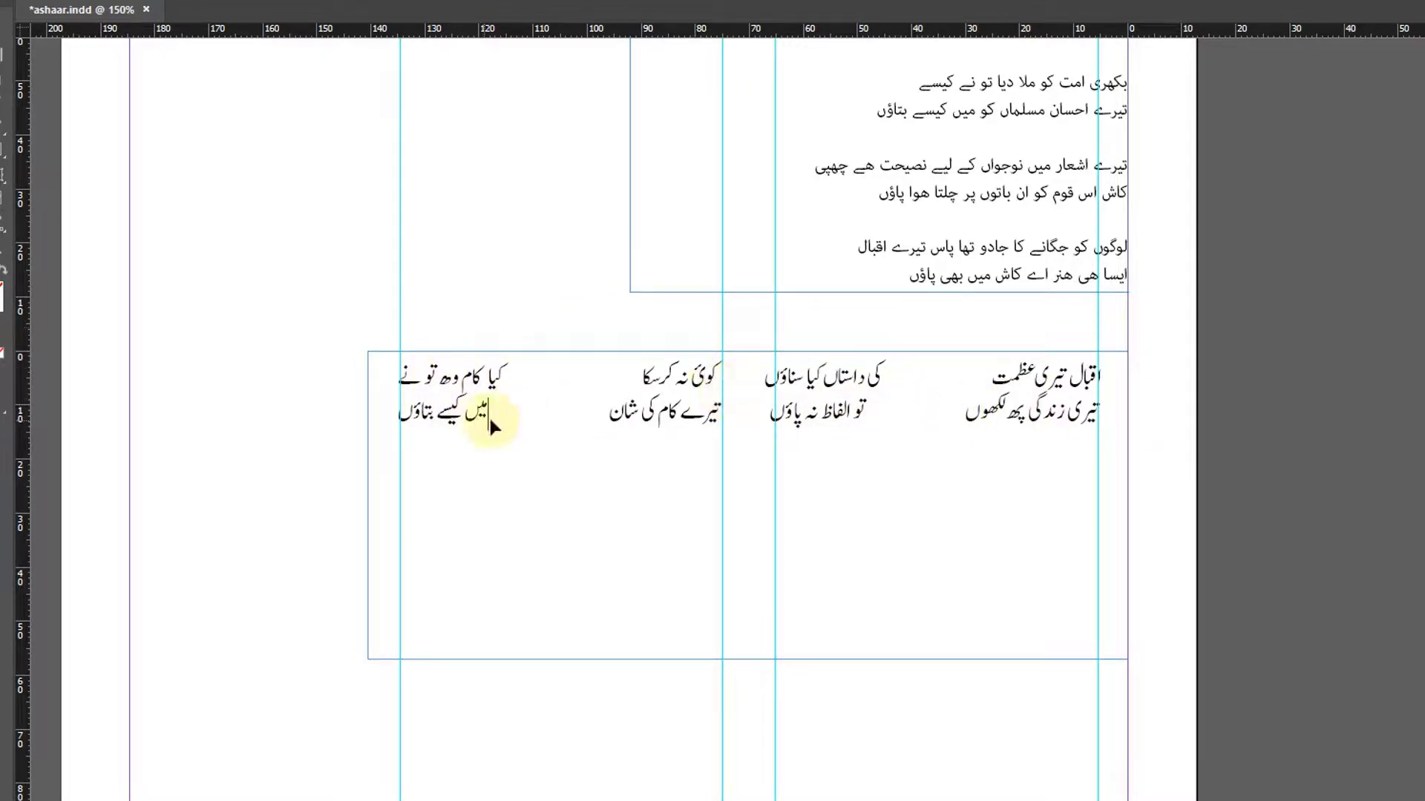
- Set the ashaar paragraph style's font size to 18 pt and its leading to 30 pt
right_click(1261, 252)
click(1265, 267)
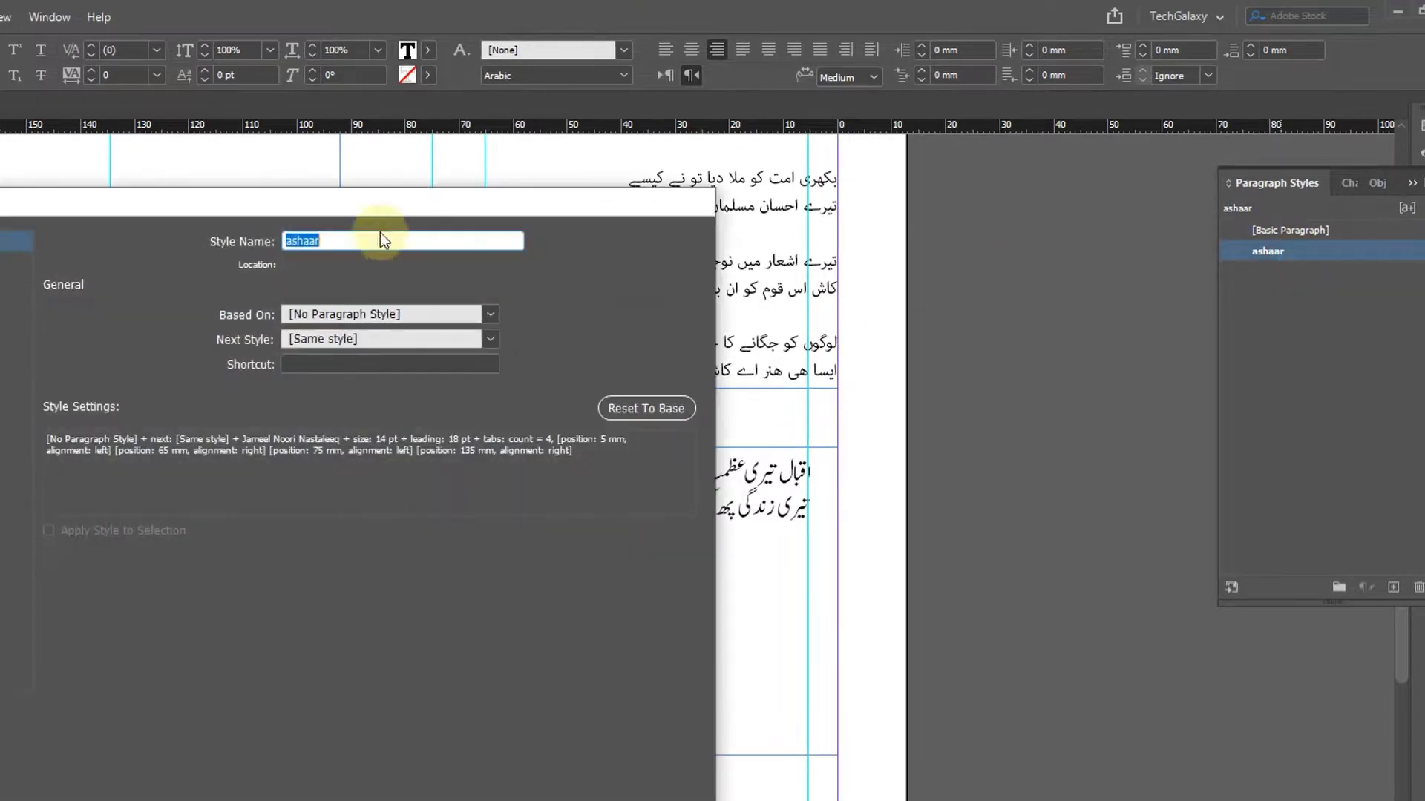
drag(286, 200, 1160, 80)
click(837, 149)
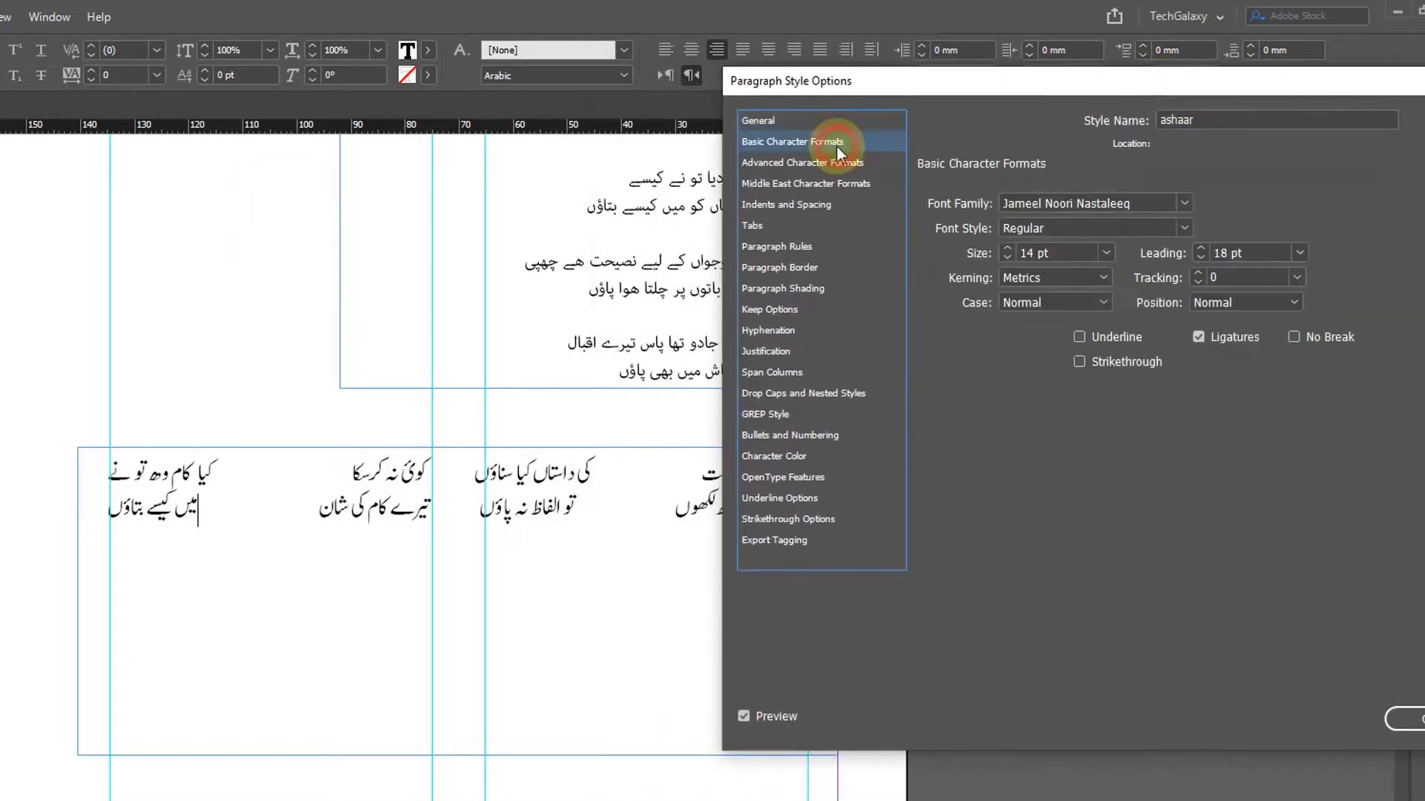
click(1006, 250)
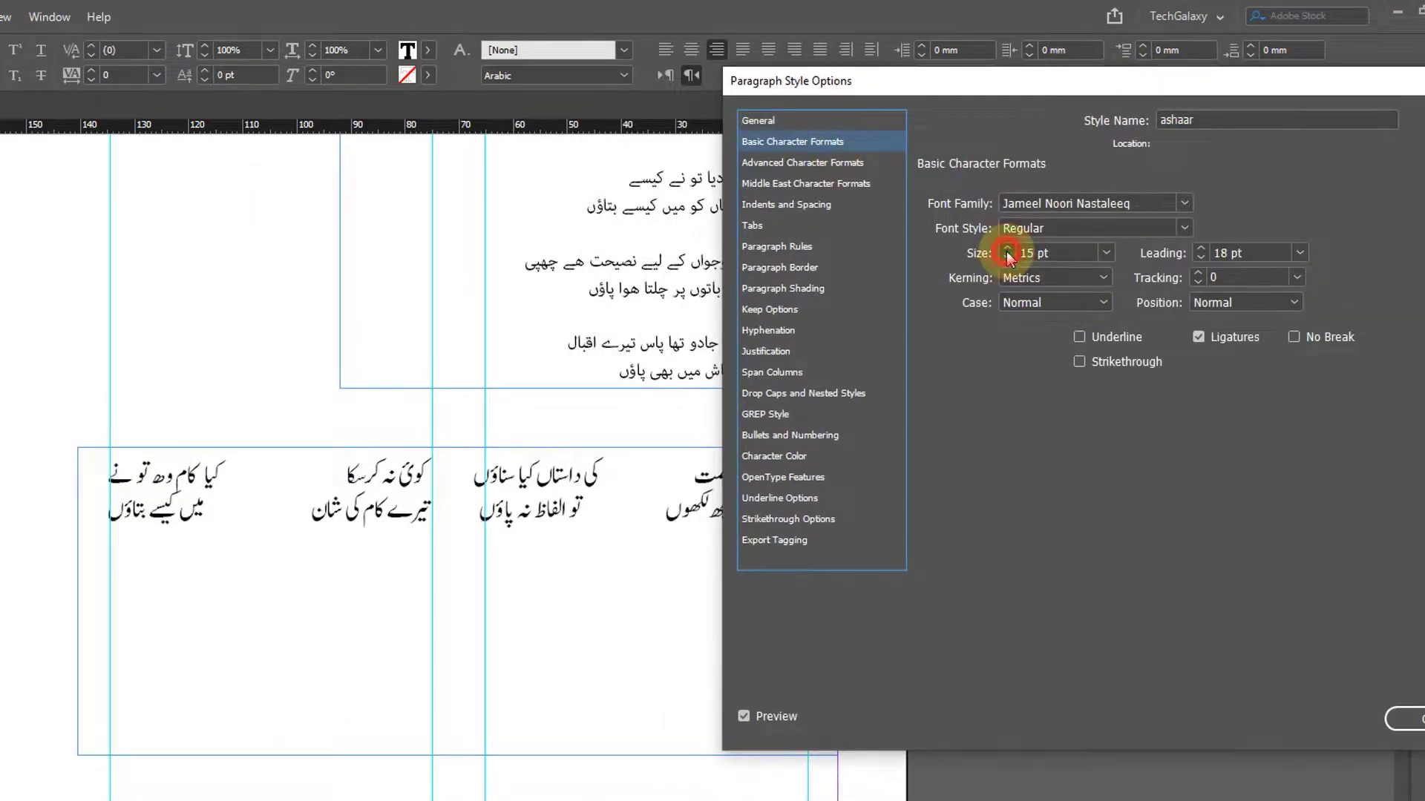
click(1007, 250)
click(1007, 250)
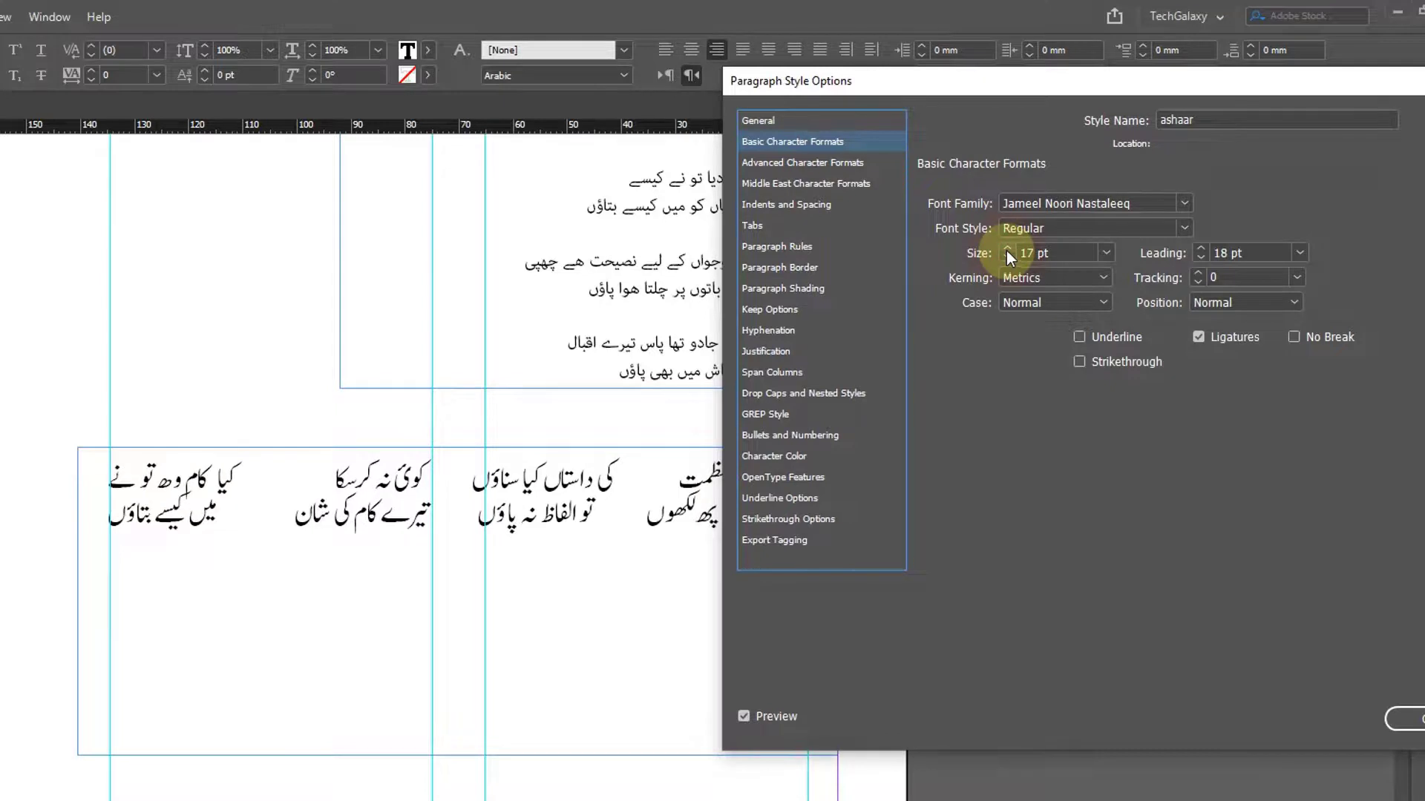
click(1007, 250)
click(1299, 253)
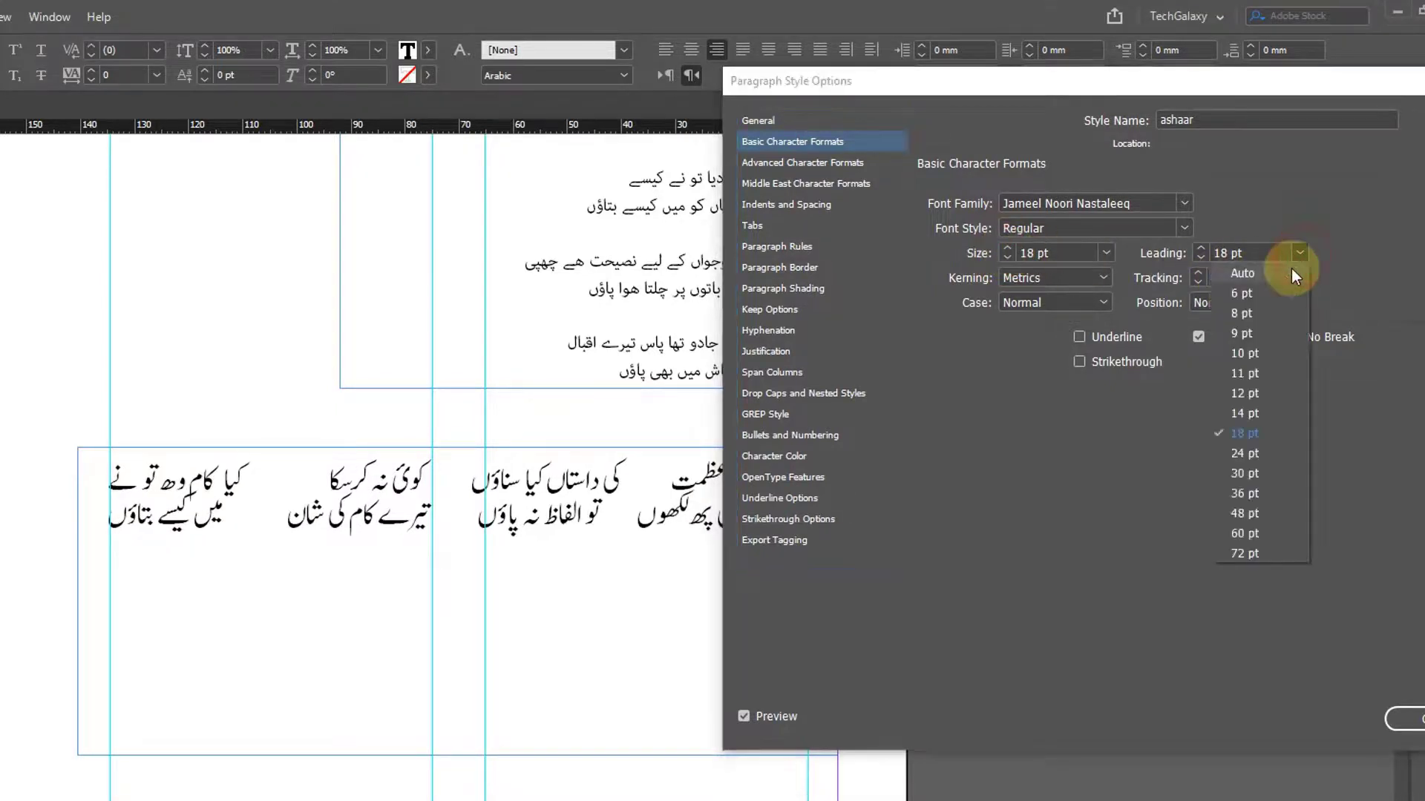
click(1259, 472)
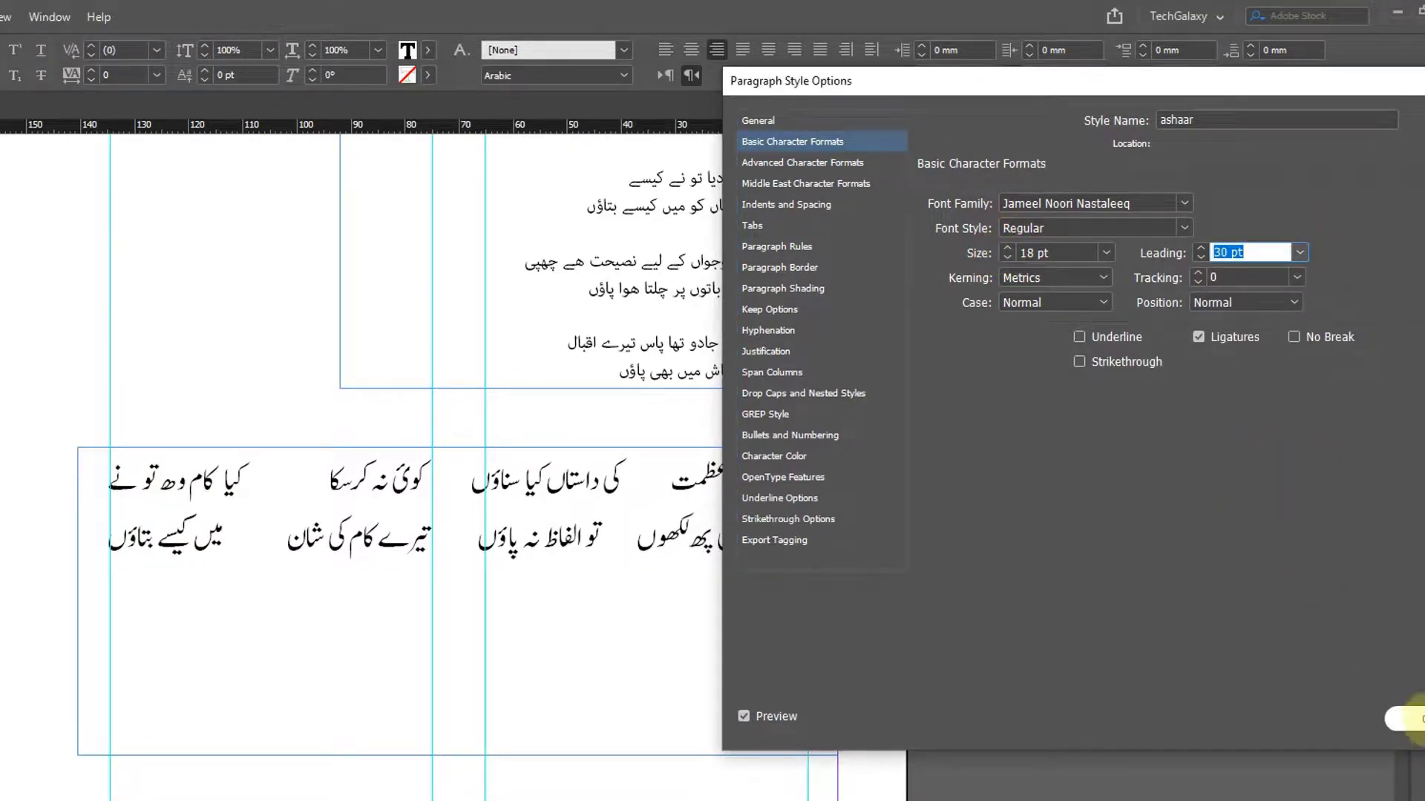
click(1413, 718)
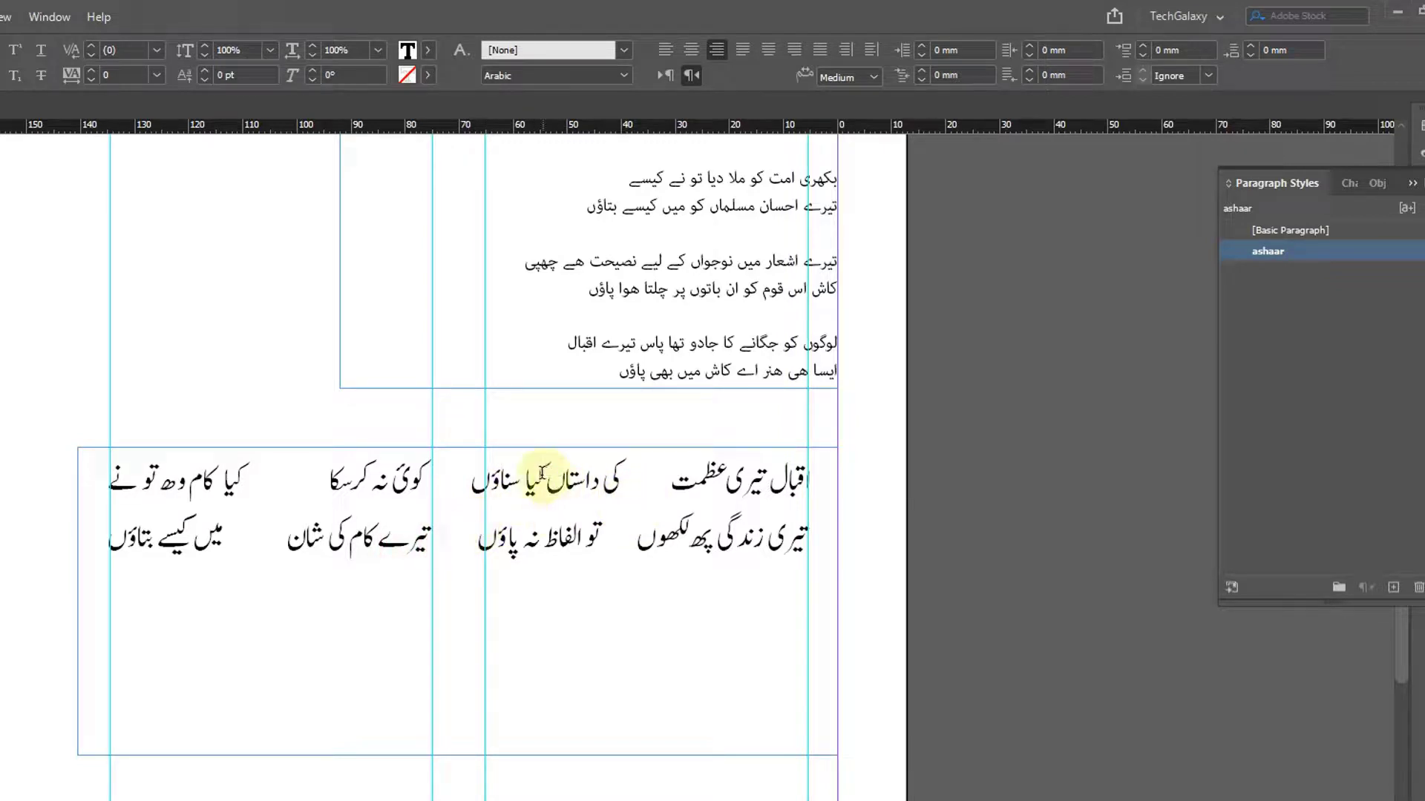
double_click(552, 478)
click(487, 489)
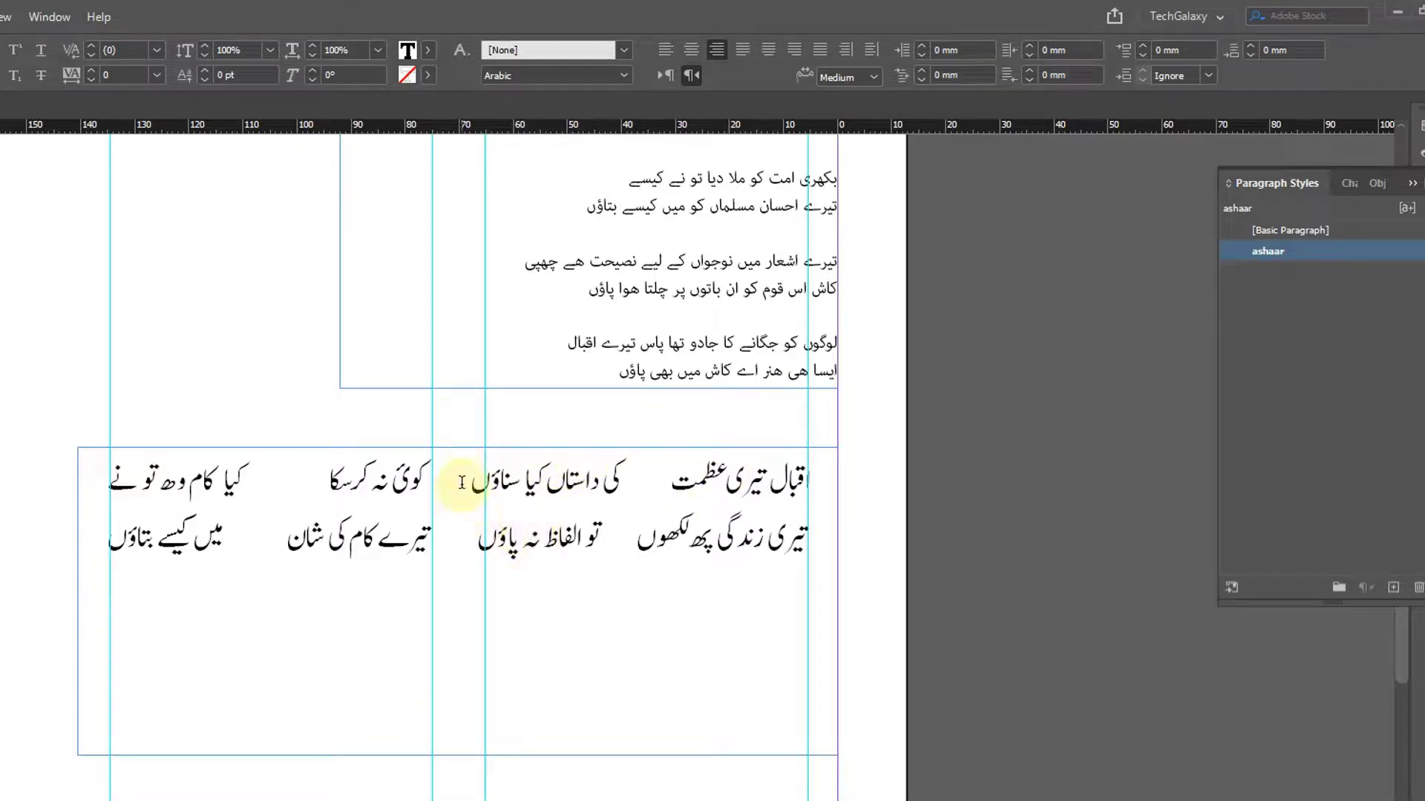
drag(486, 481, 820, 486)
click(782, 483)
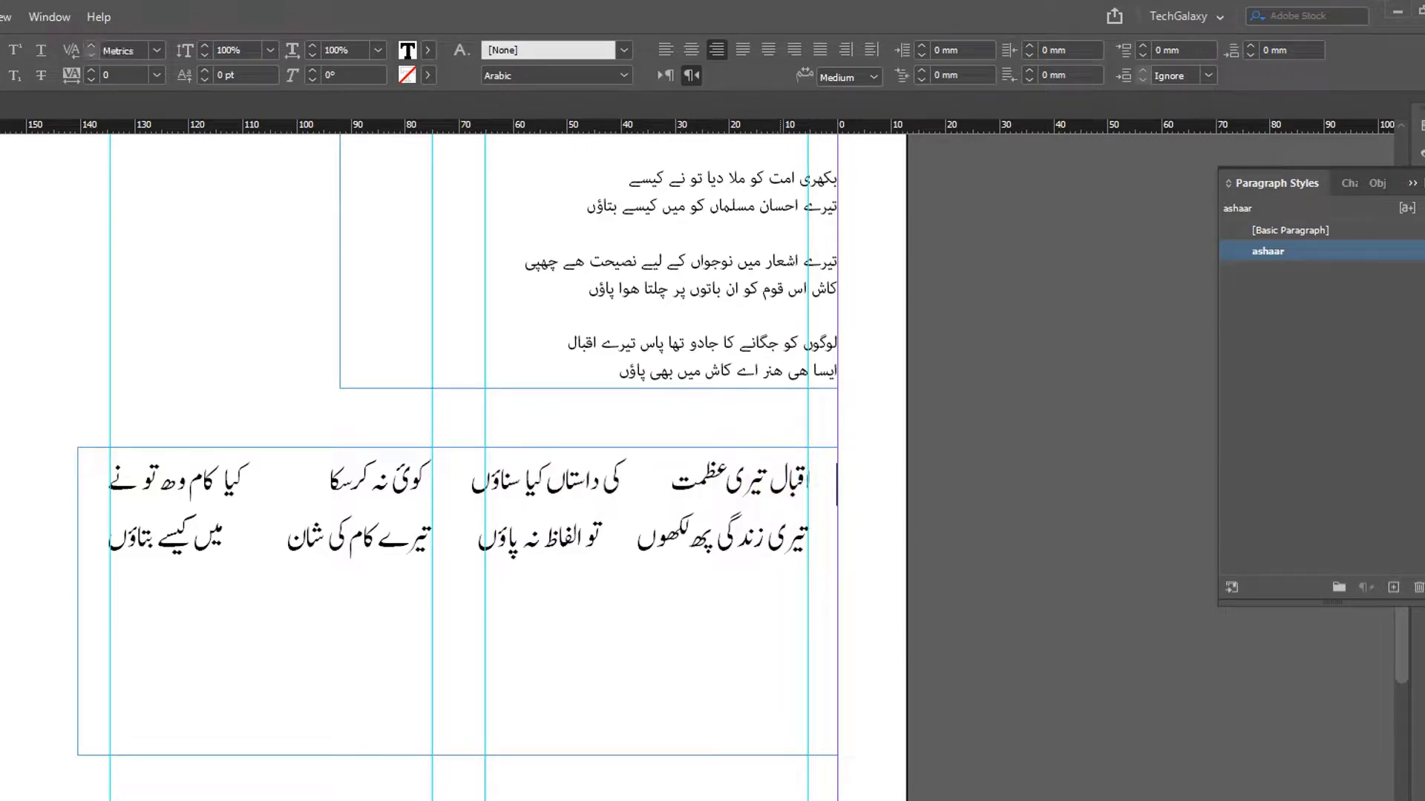
key(ctrl+shift+Left)
key(ctrl+shift+Left)
key(ctrl+shift+Left)
key(ctrl+shift+Left)
key(ctrl+shift+Left)
key(ctrl+shift+Left)
key(ctrl+shift+Left)
key(ctrl+shift+Left)
key(ctrl+shift+Left)
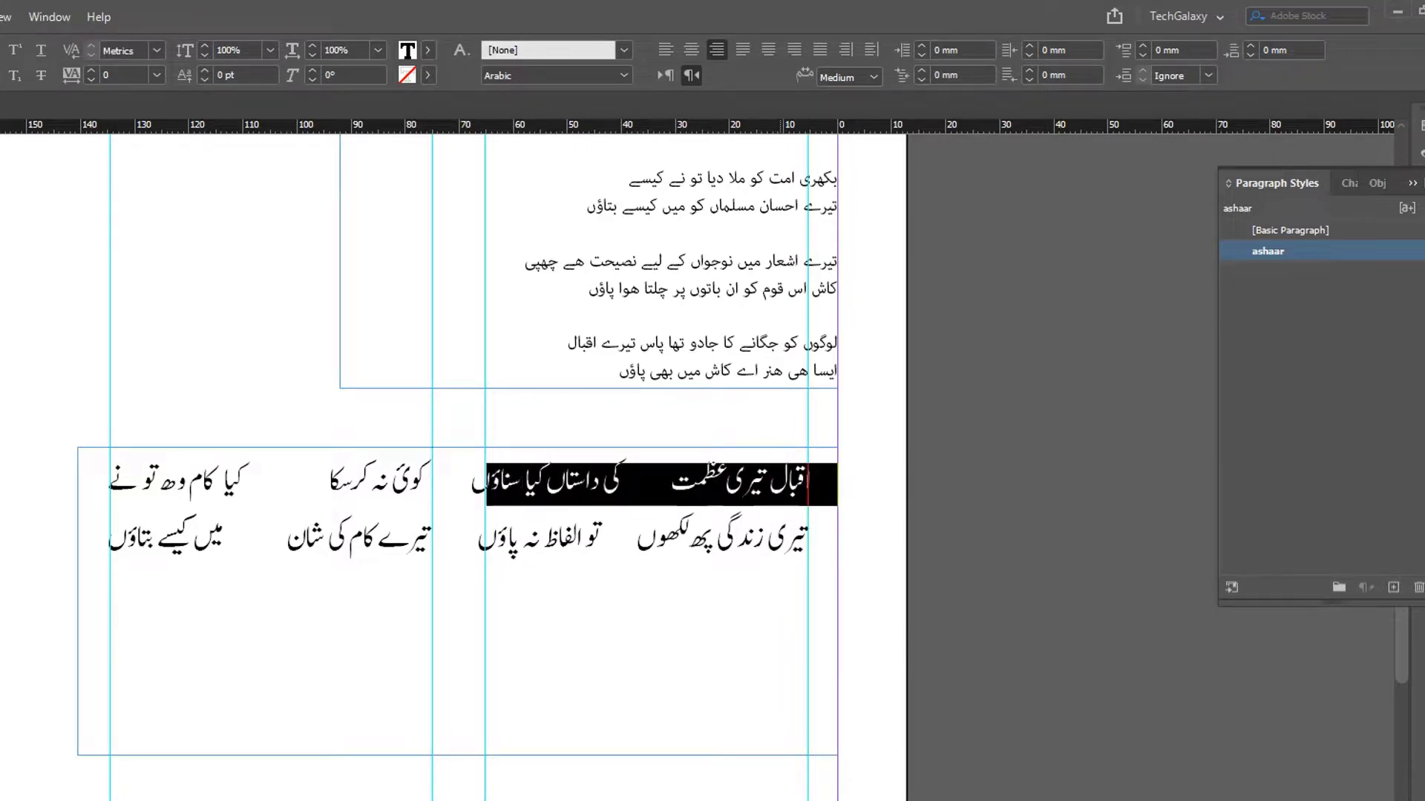
key(ctrl+shift+Left)
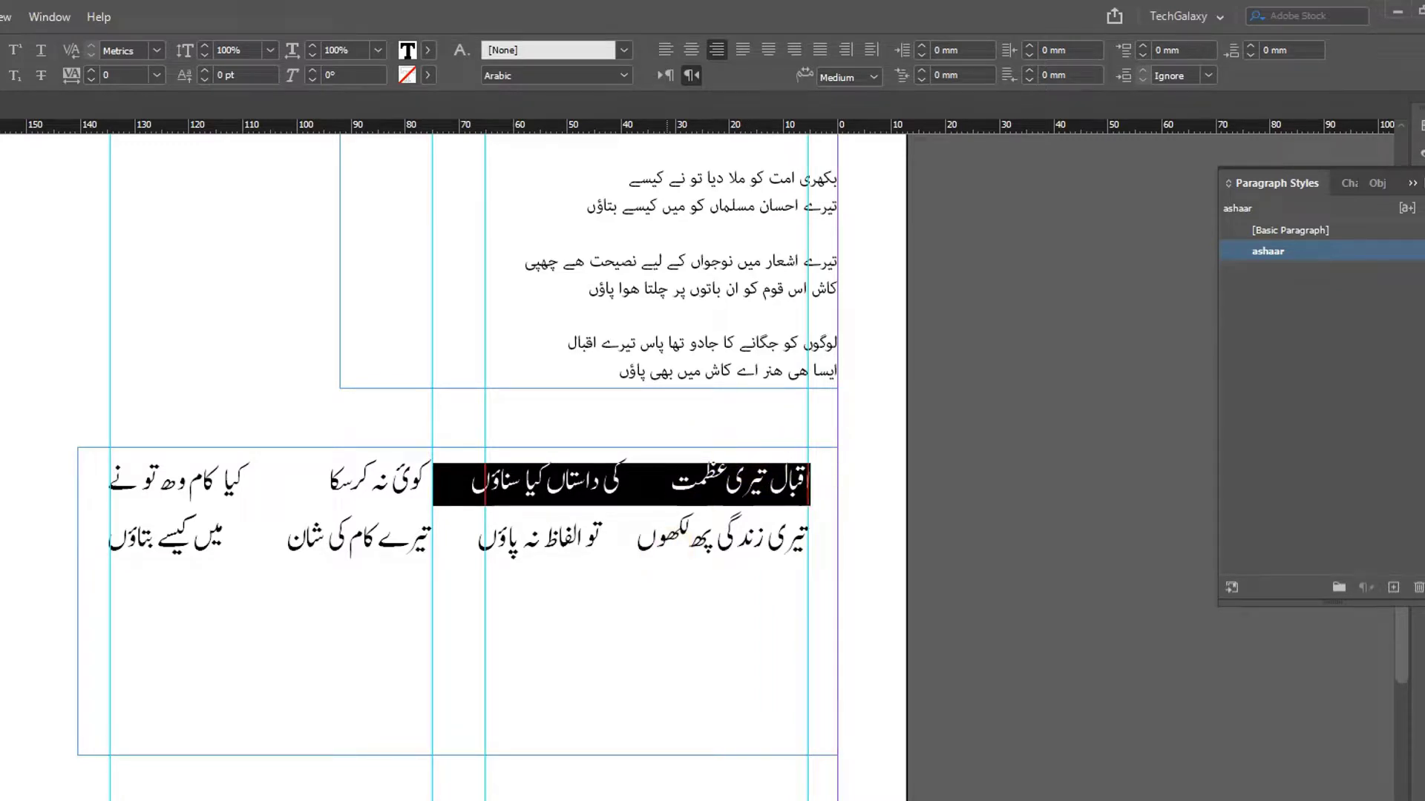
- Select the first couplet's upper line and set its tracking to 20
click(467, 483)
drag(467, 484, 806, 479)
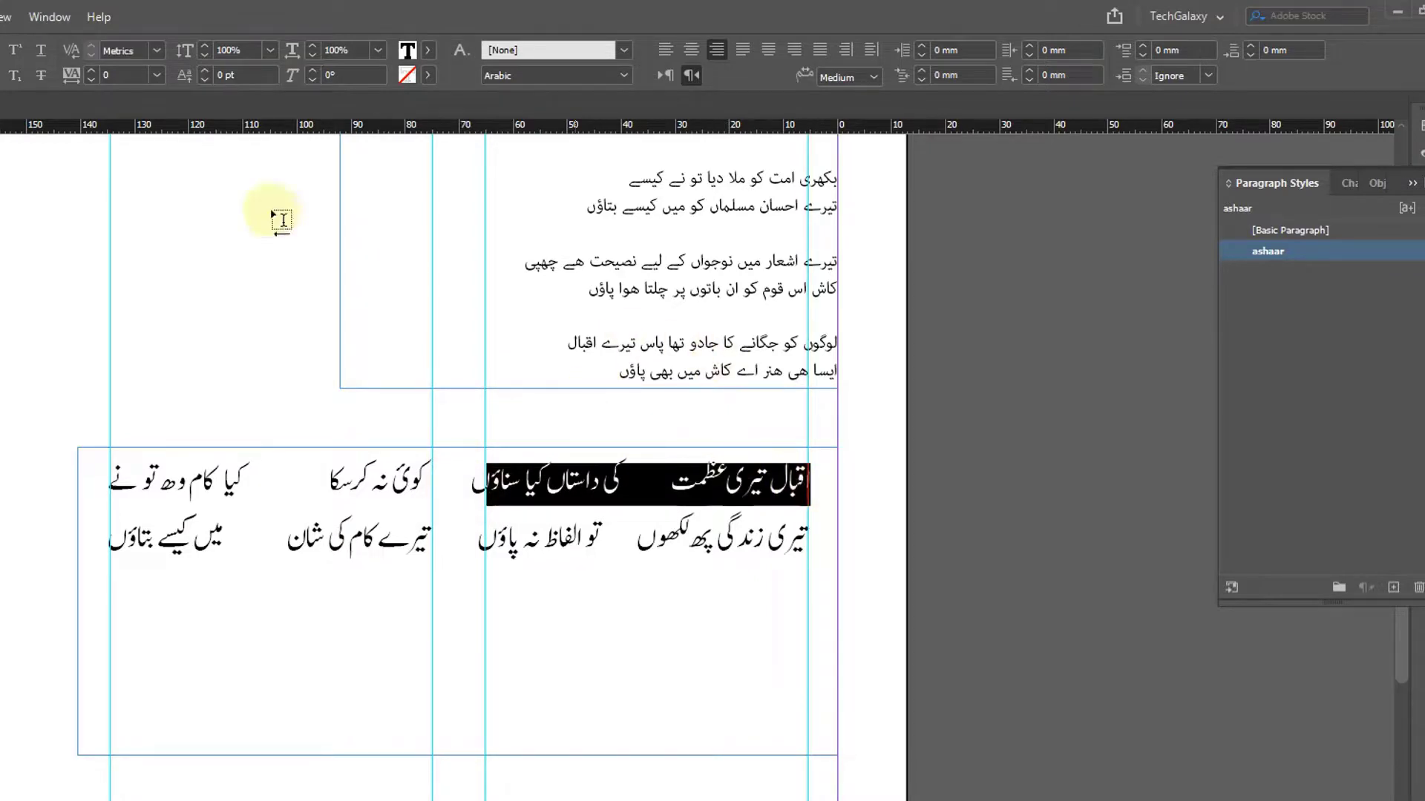
click(95, 70)
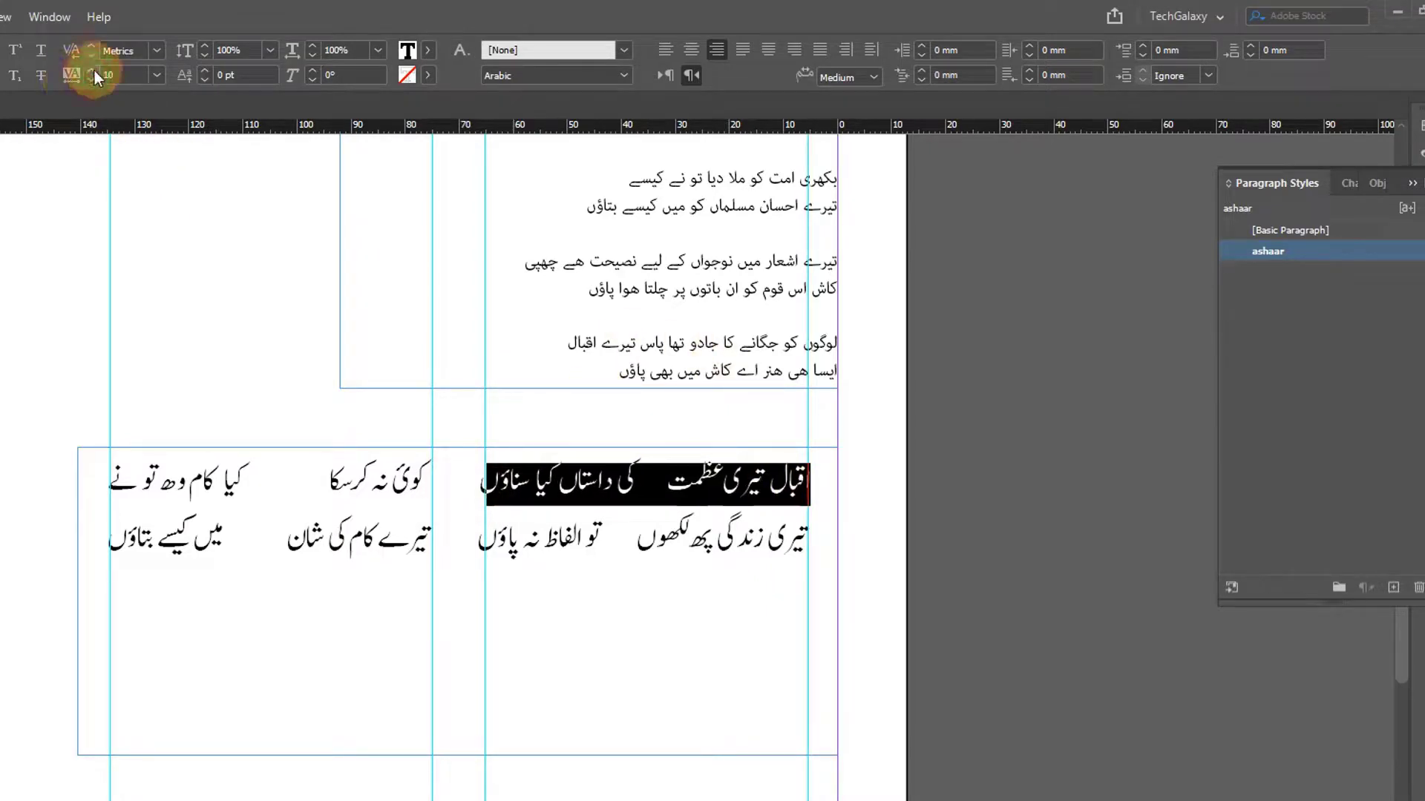
click(95, 70)
click(95, 70)
click(95, 70)
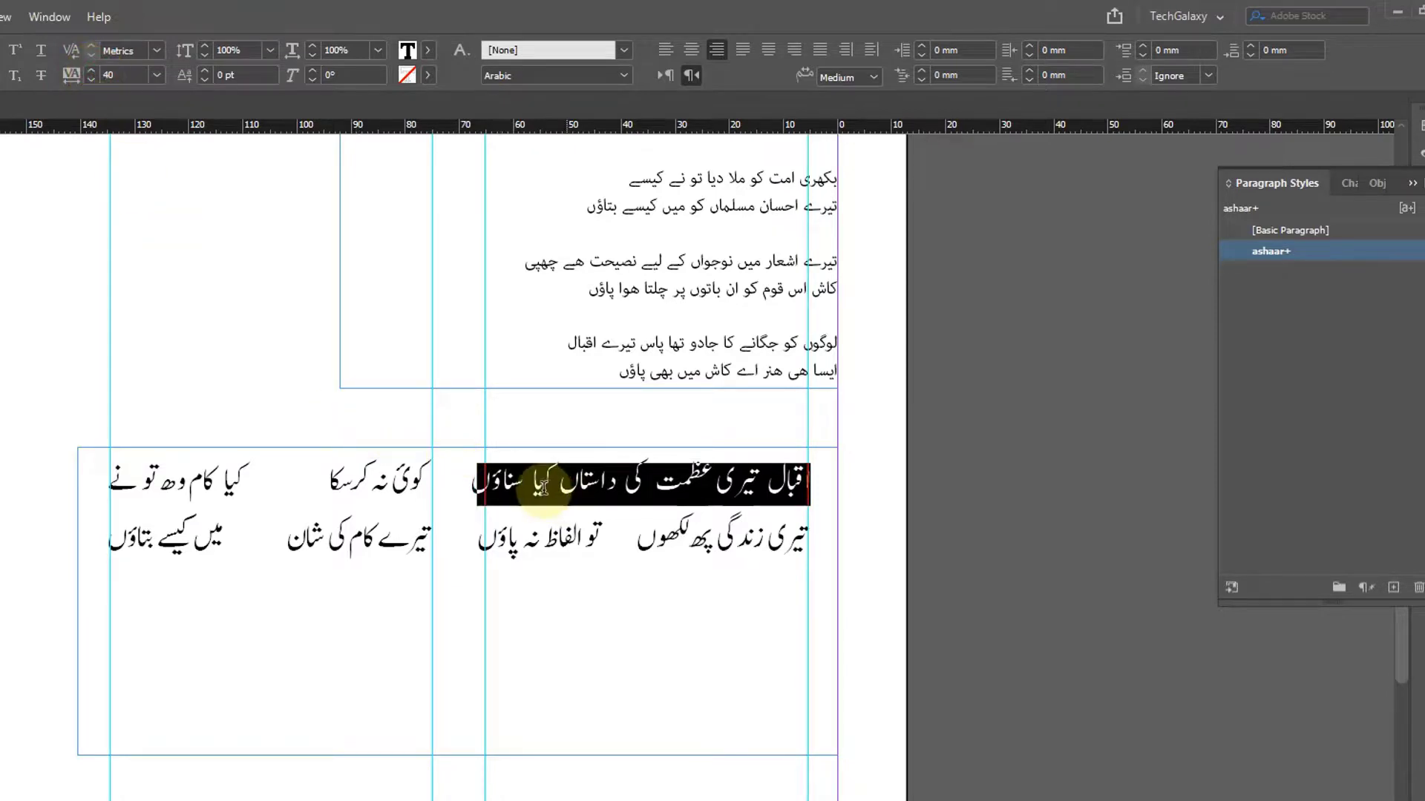
click(91, 80)
click(92, 81)
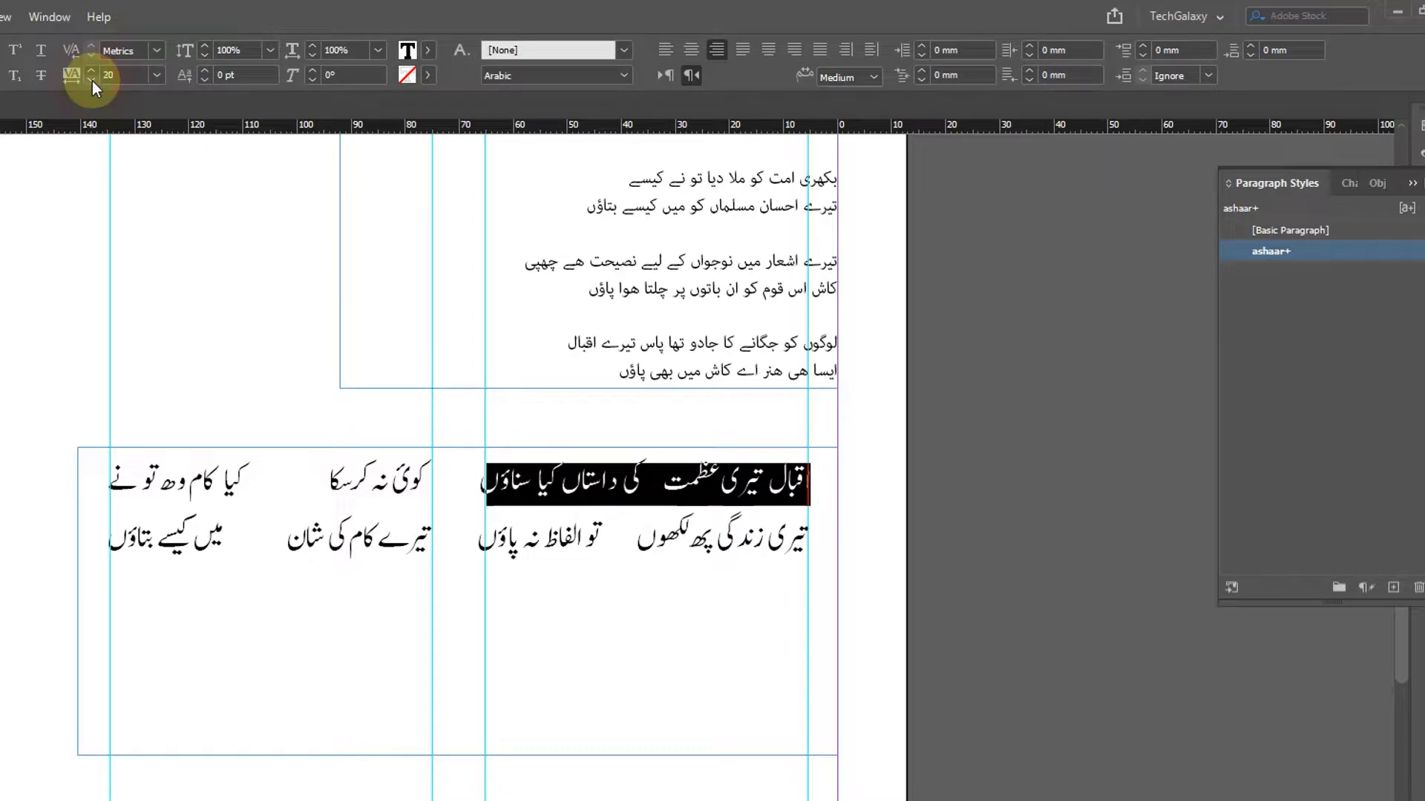
- Set the tracking of the first couplet's upper line to 30
click(92, 70)
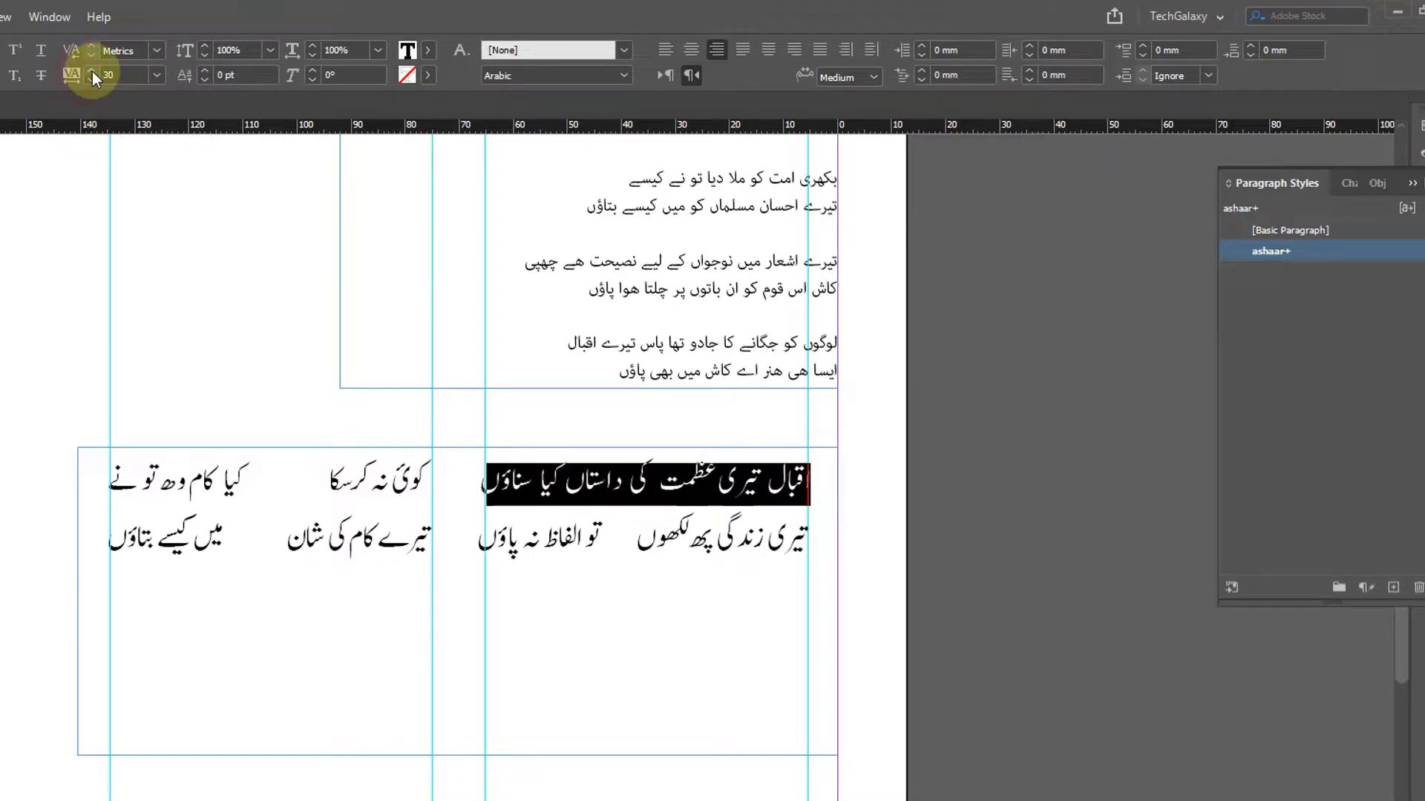
click(92, 71)
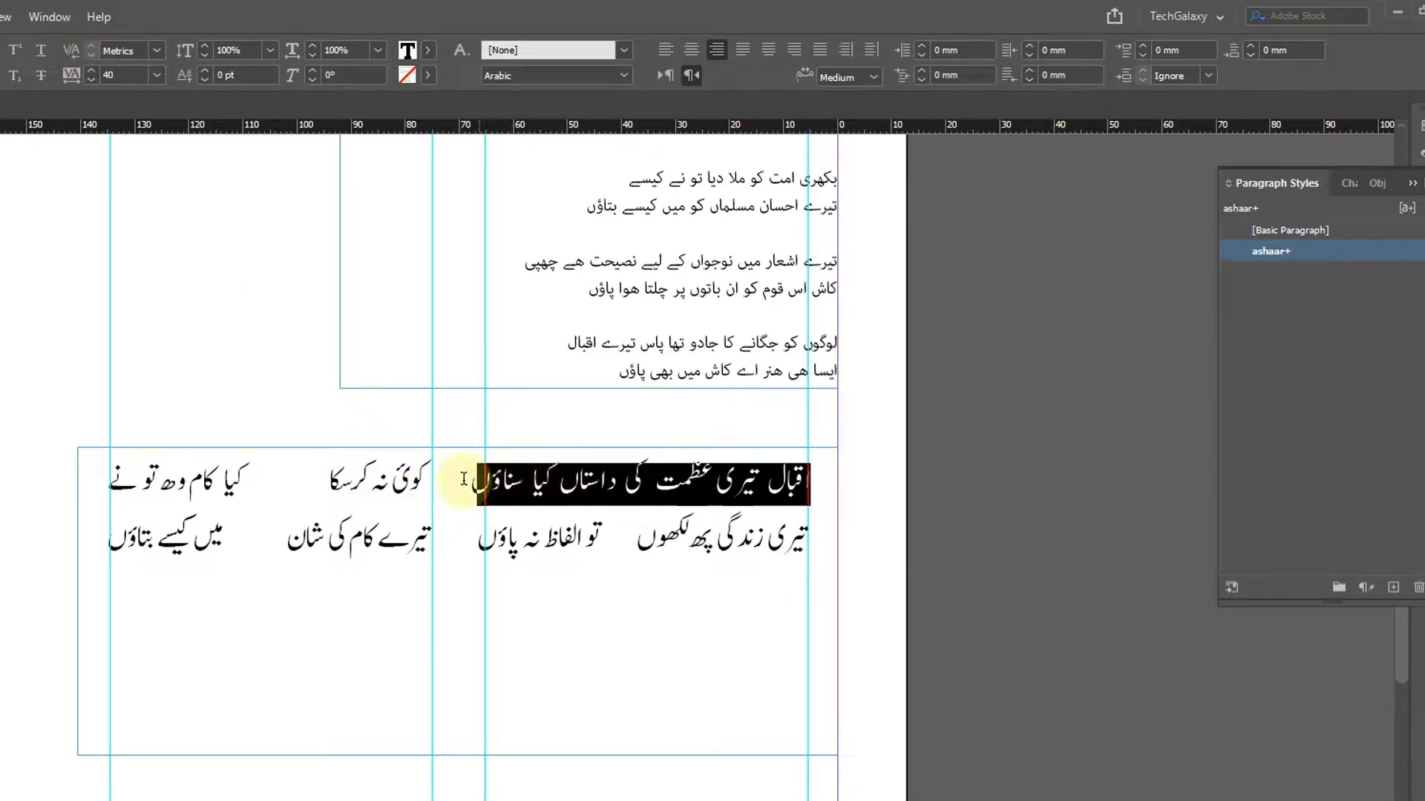
click(89, 80)
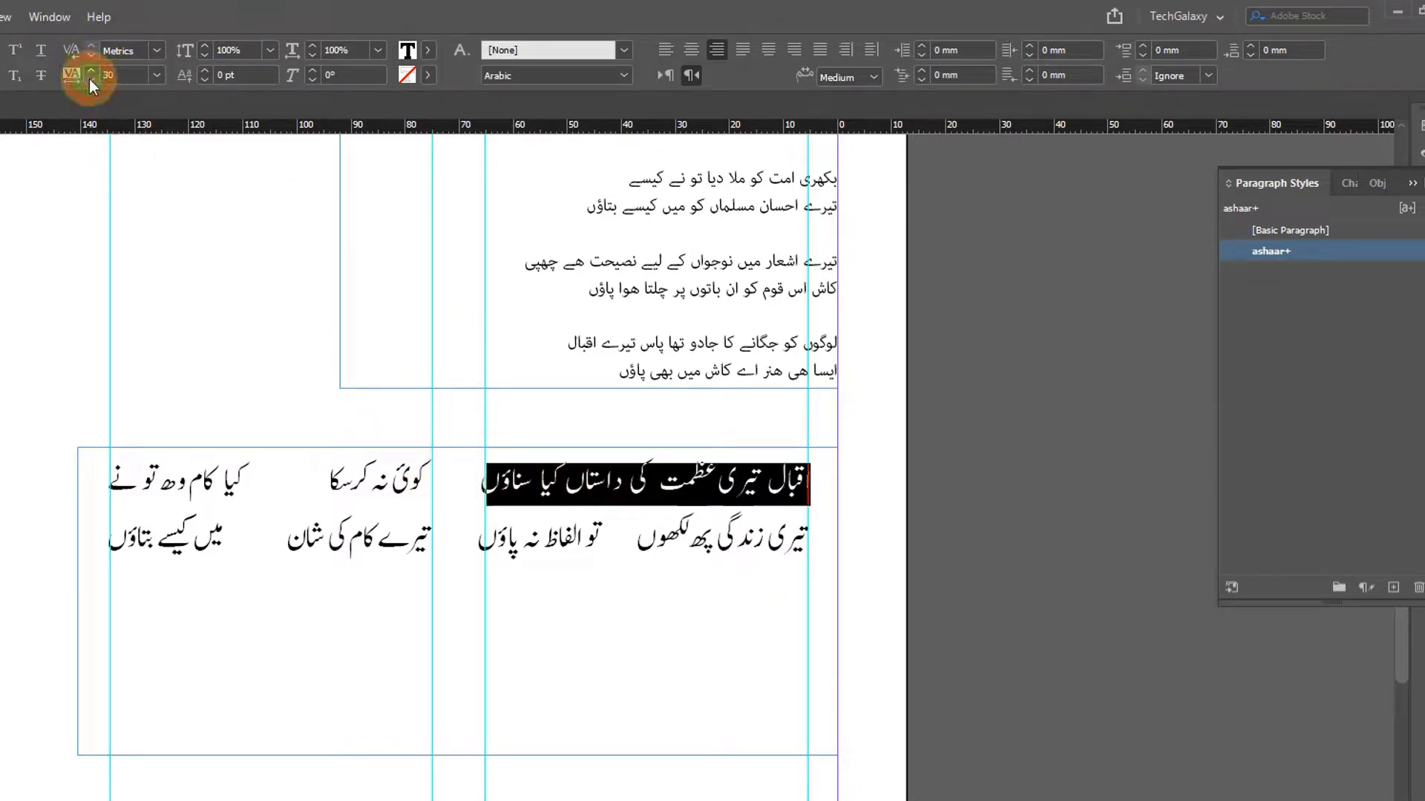
- Select the first couplet's lower line and set its tracking to 20
drag(476, 547, 823, 549)
click(825, 548)
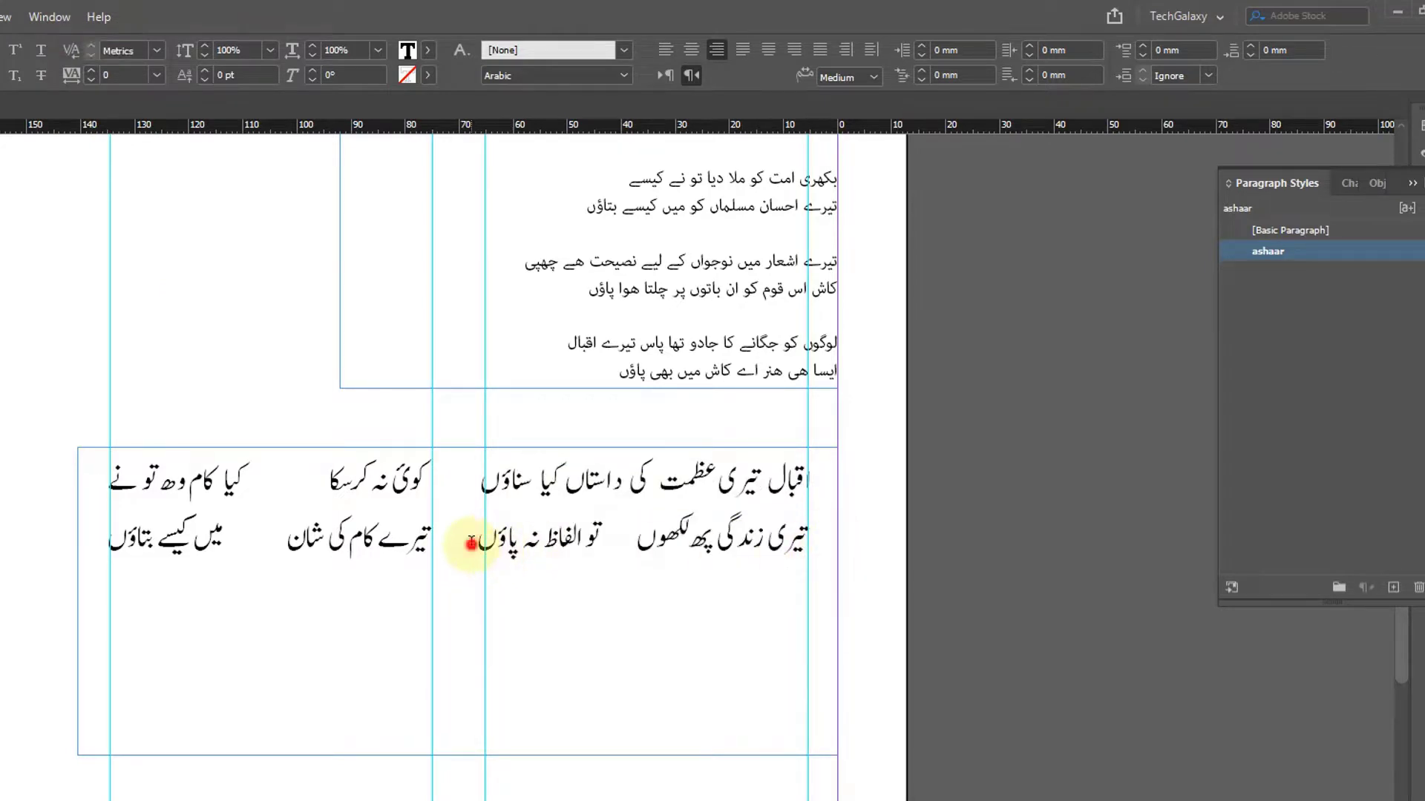
drag(473, 547, 811, 549)
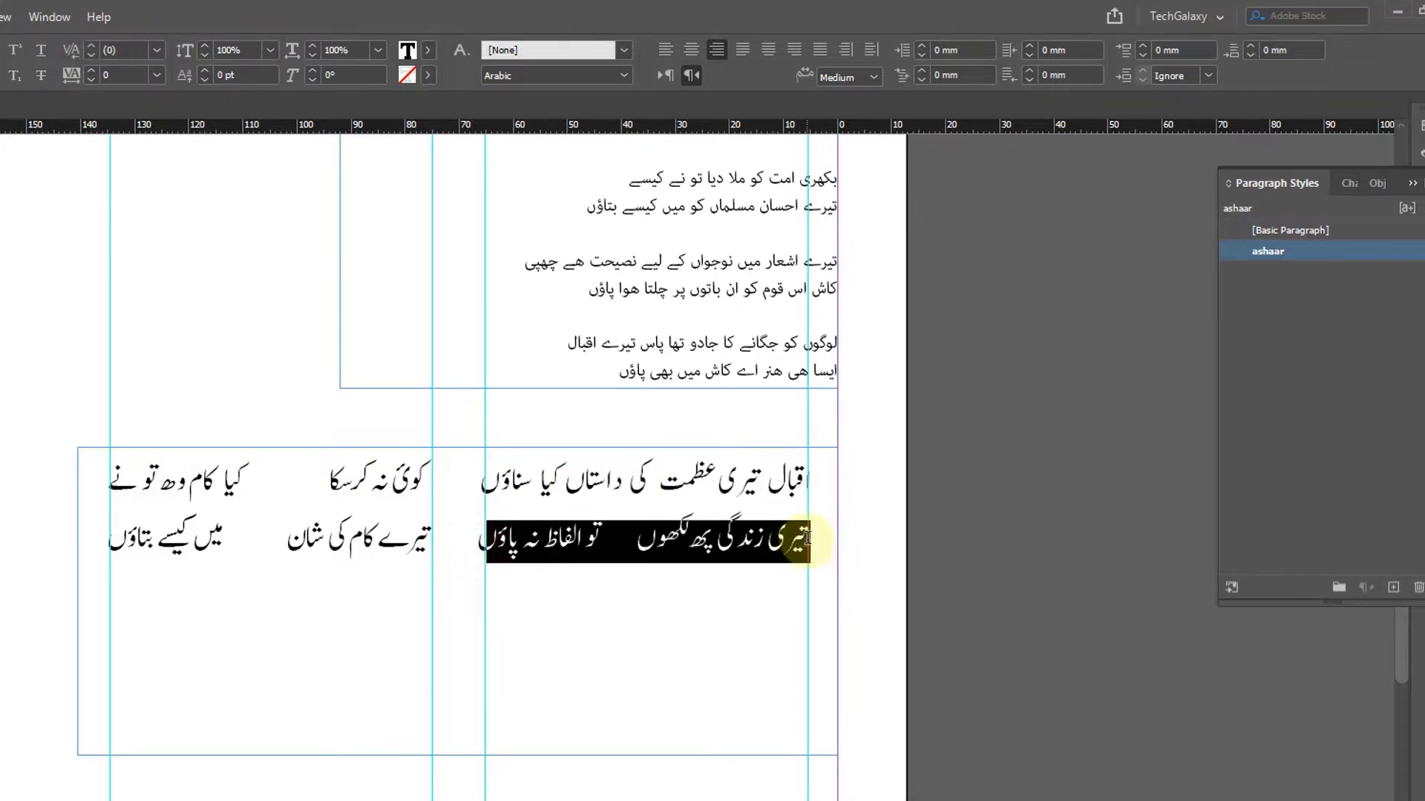
click(89, 71)
click(90, 71)
click(90, 71)
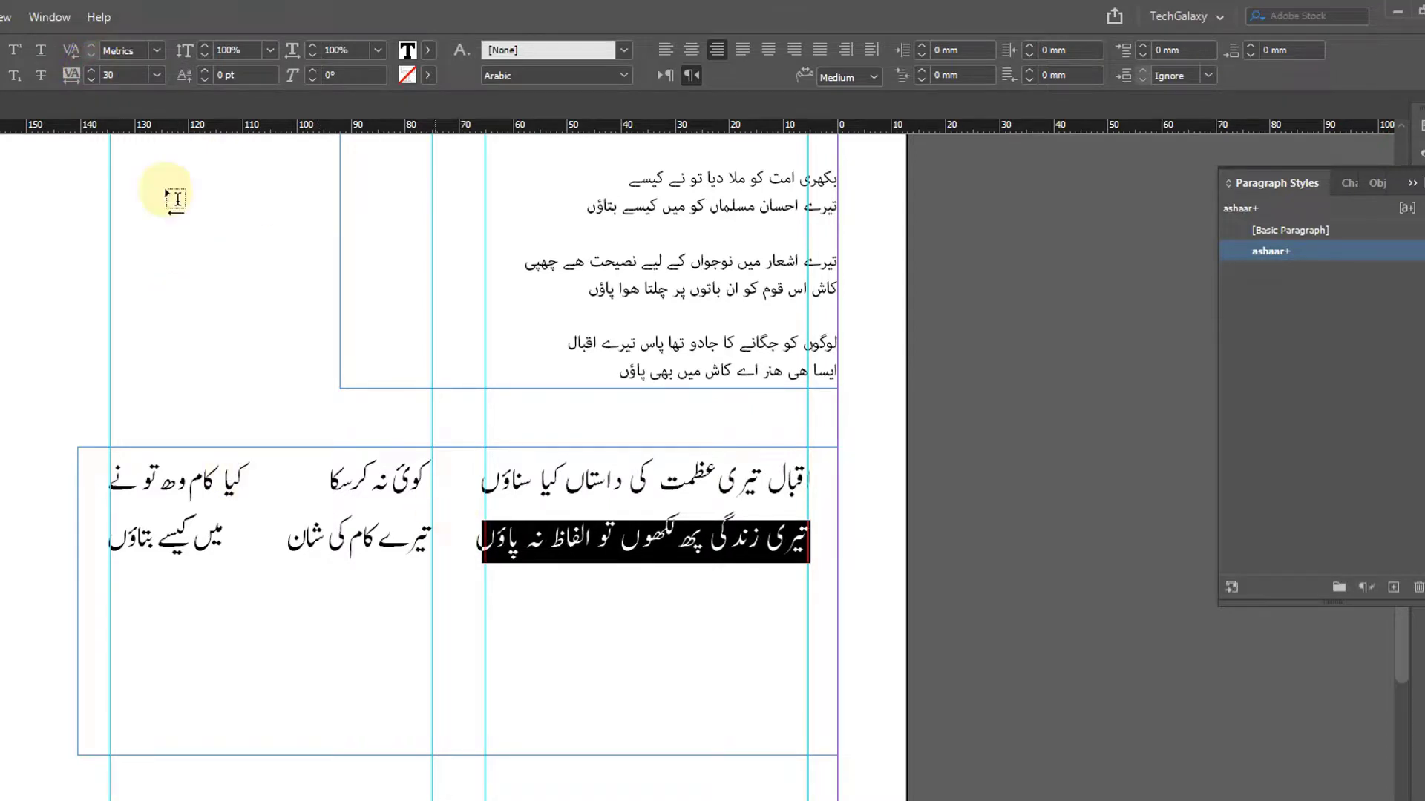
click(92, 81)
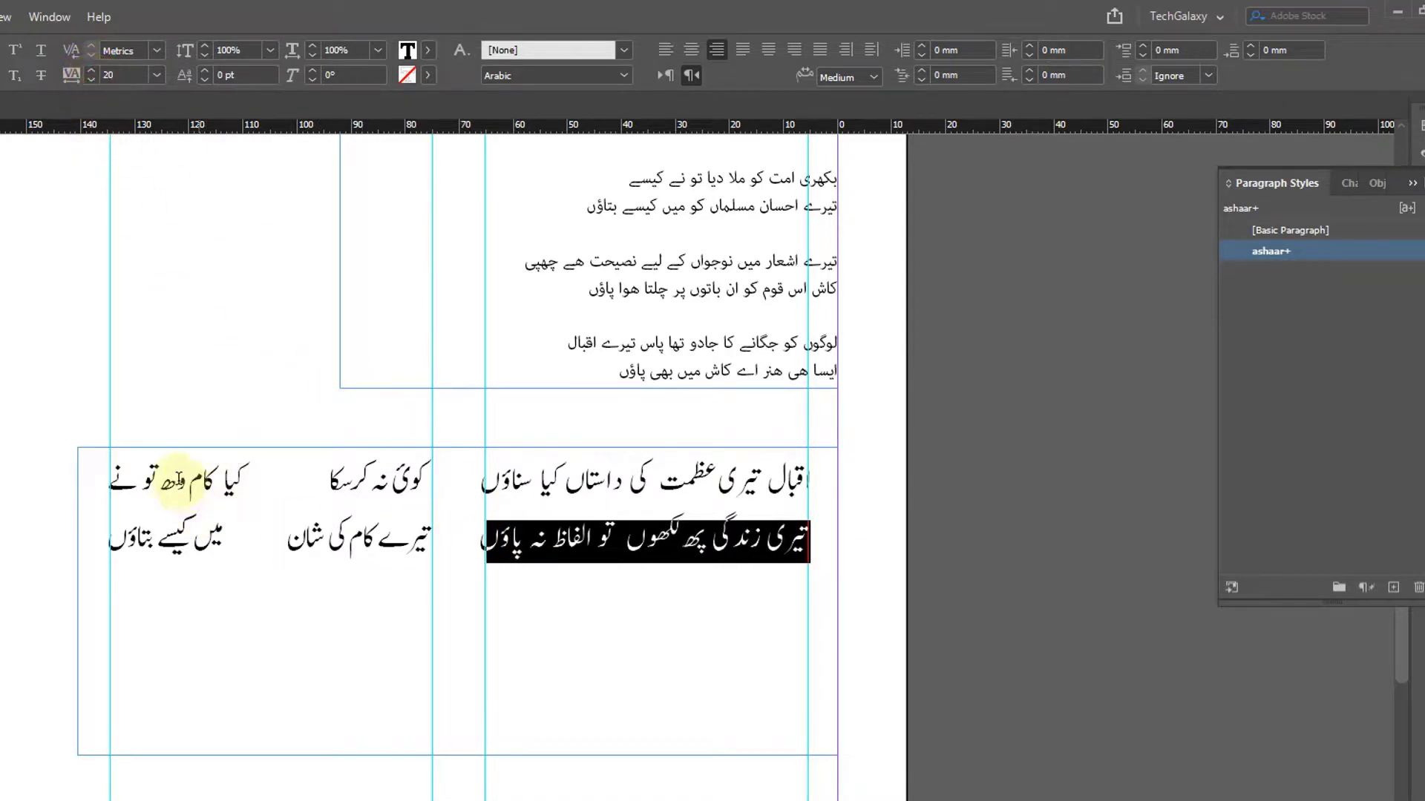
- Select the second couplet's upper line and set its tracking to 90 so the words spread evenly between the guides
drag(105, 484, 454, 483)
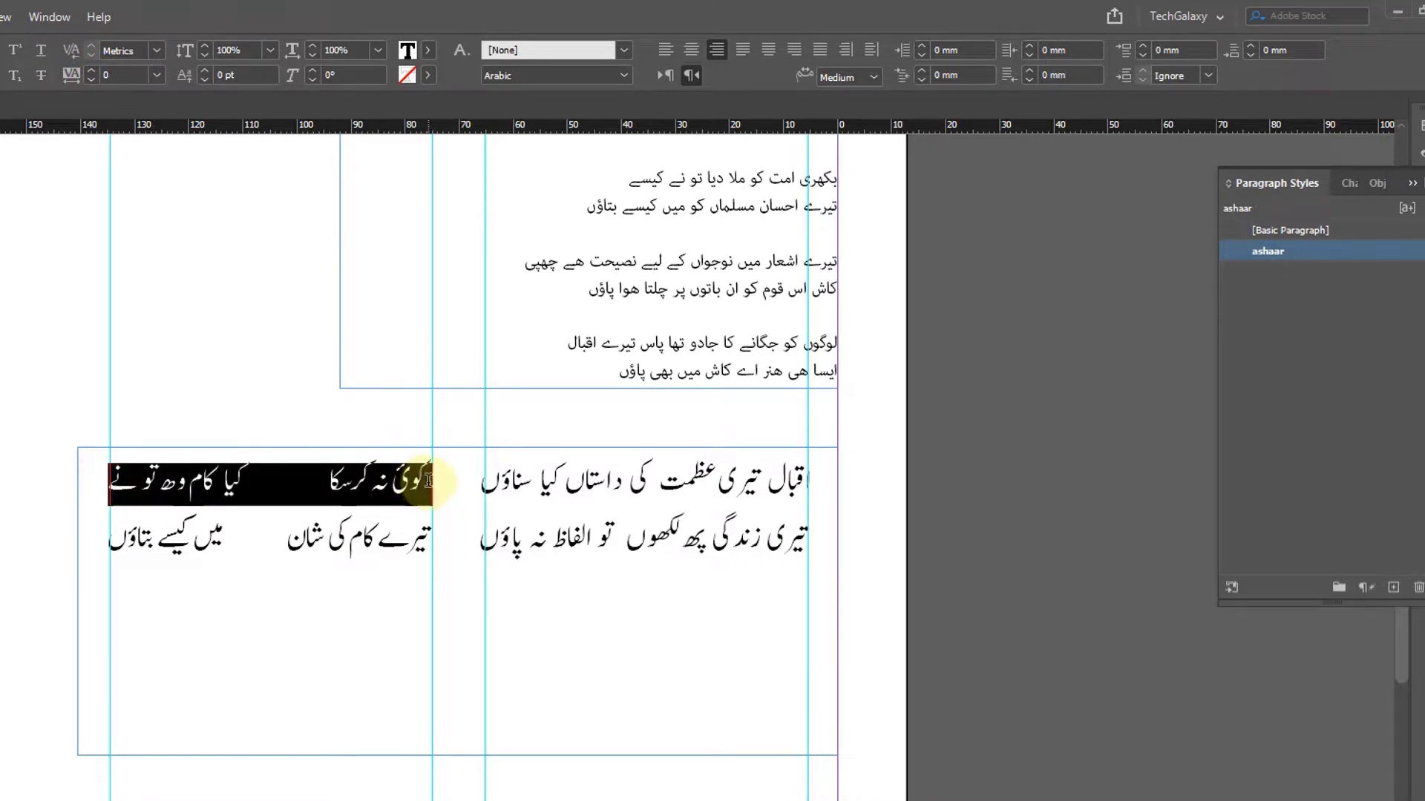
click(91, 70)
click(91, 71)
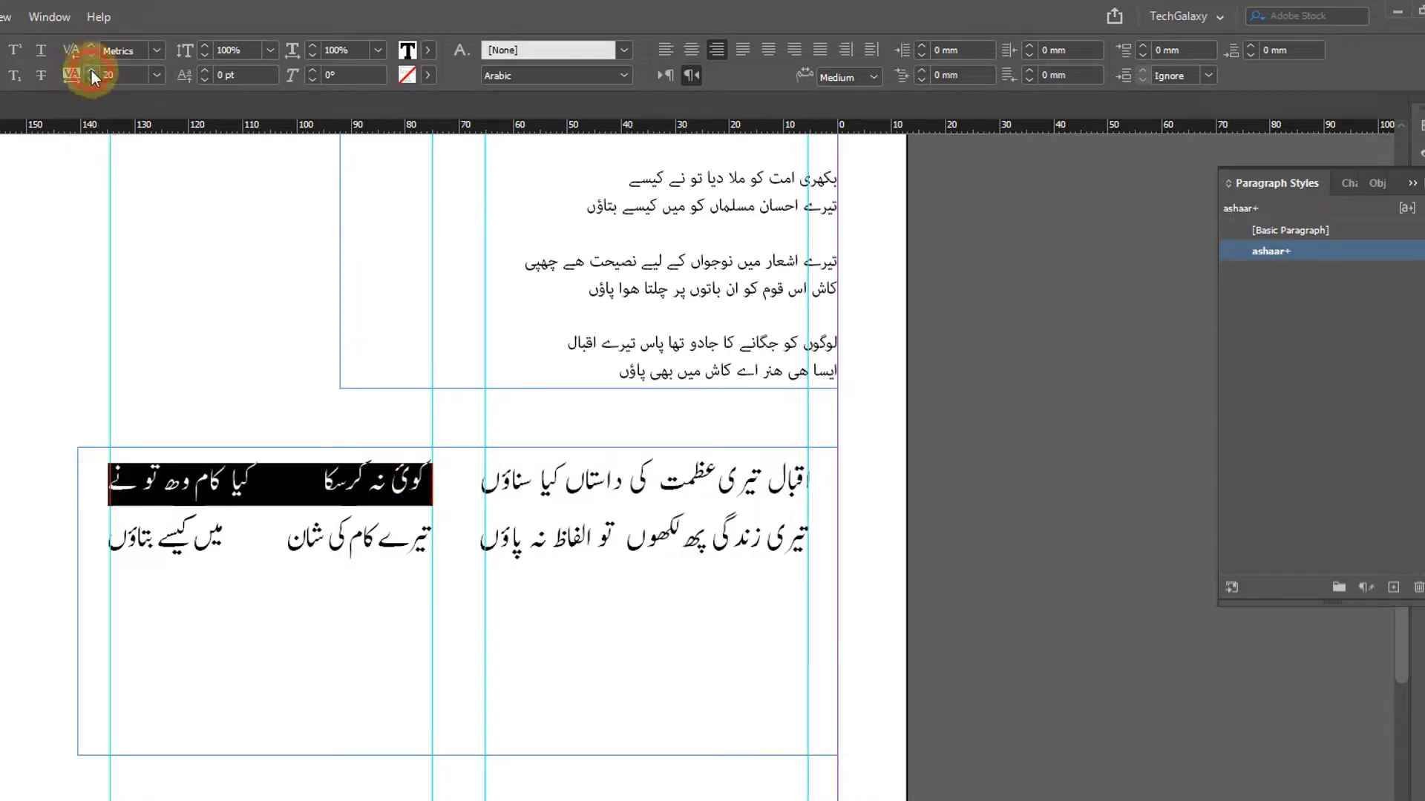
click(91, 71)
click(91, 71)
click(92, 71)
click(91, 70)
click(91, 71)
click(91, 71)
click(91, 71)
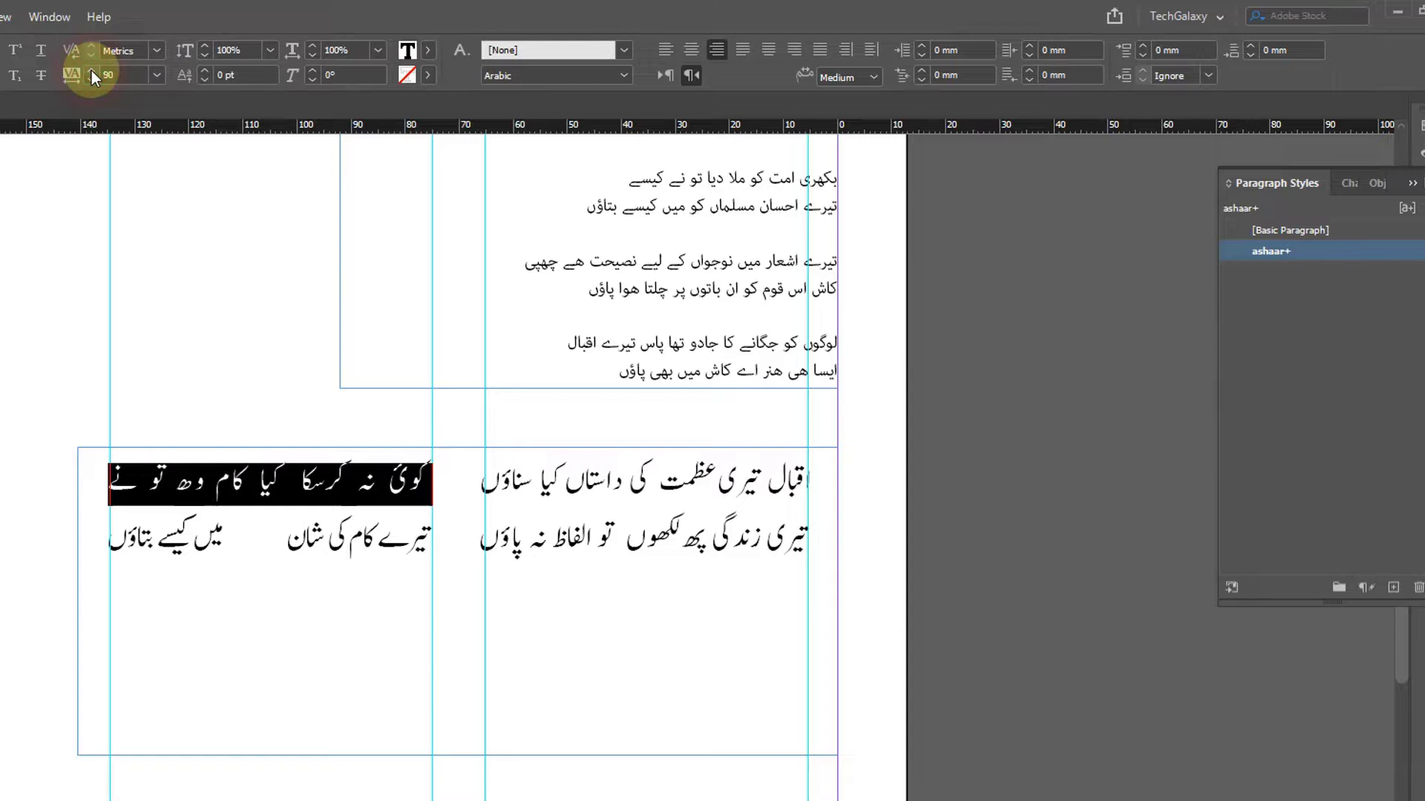
click(91, 71)
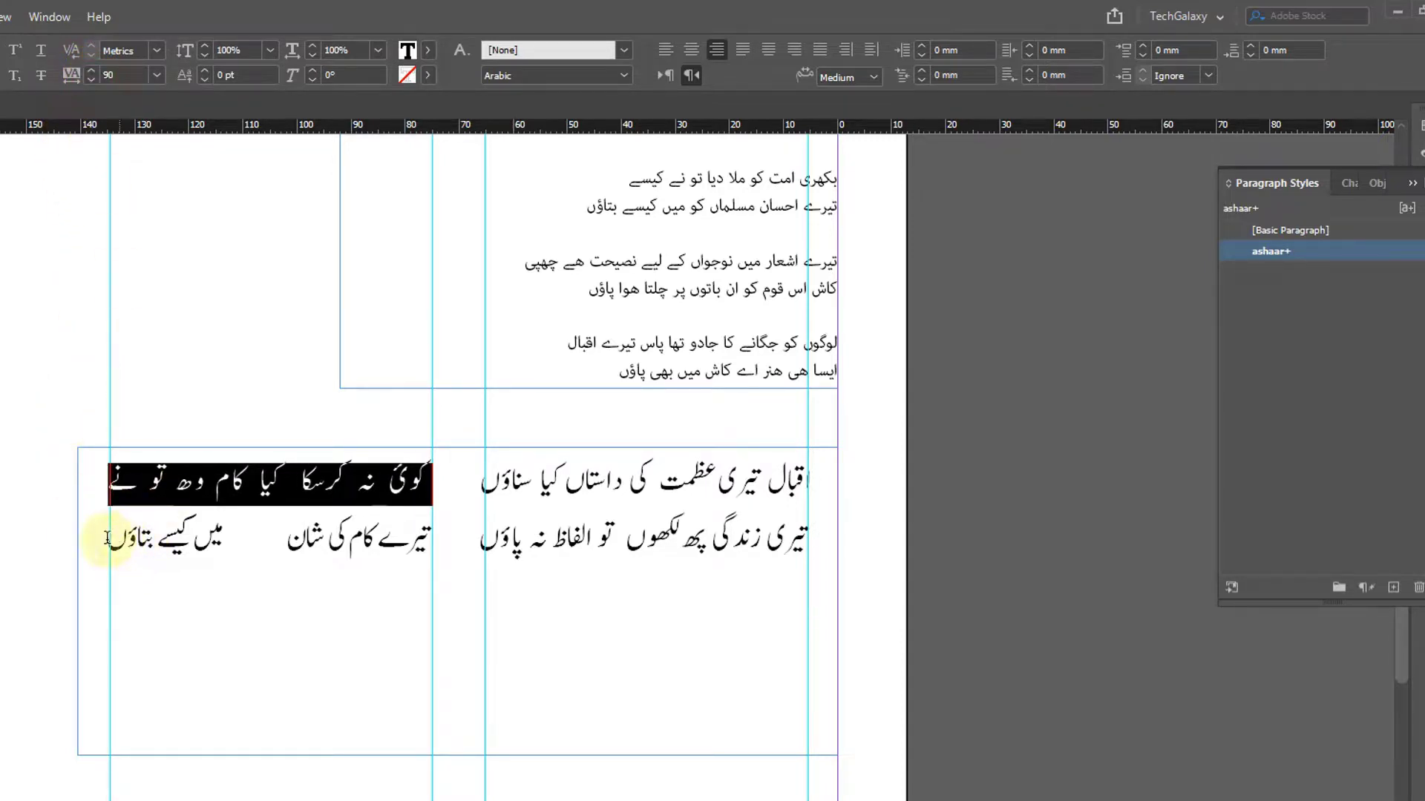
- Select the second couplet's lower line and set its tracking to 70 so it fits between the 75 mm and 135 mm guides
drag(96, 540, 431, 541)
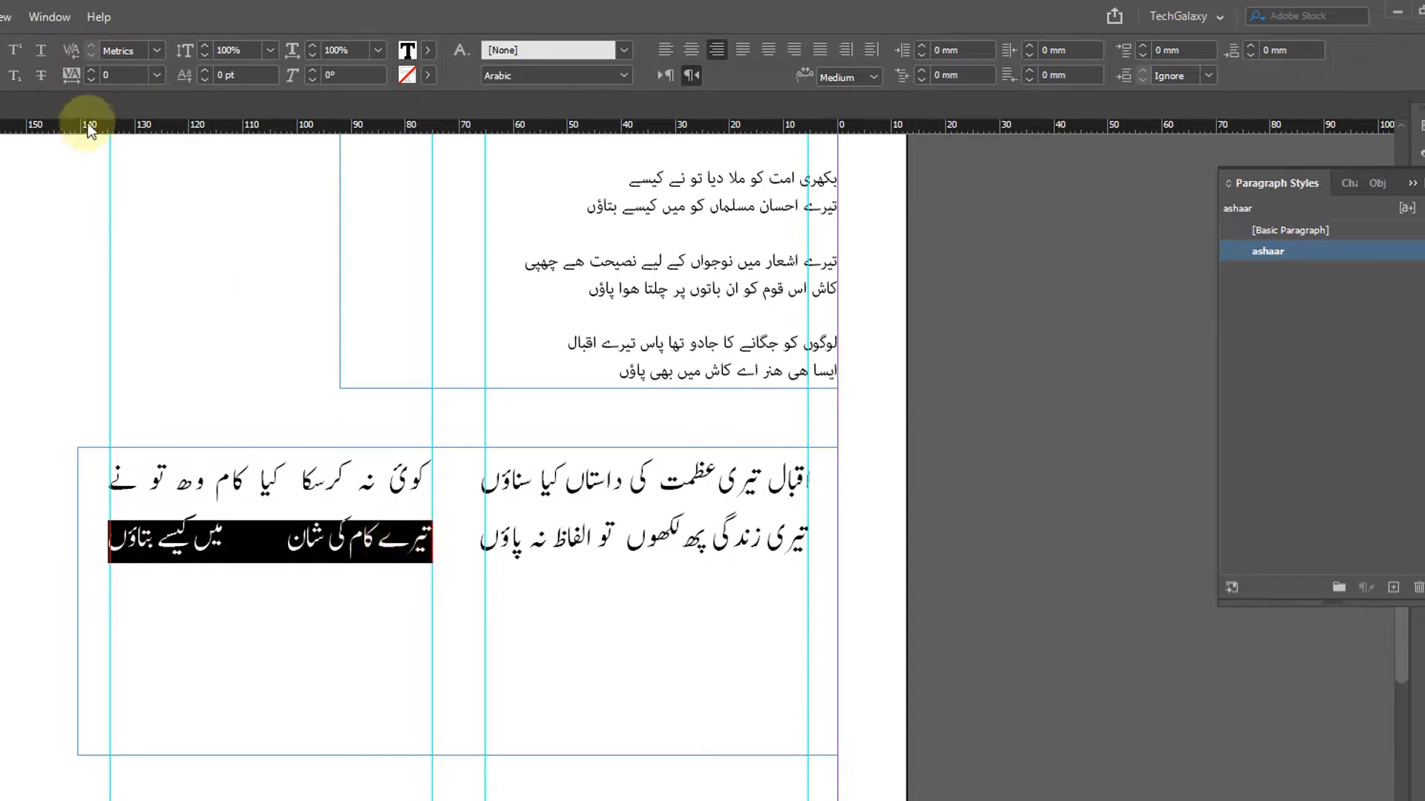
click(91, 71)
click(91, 70)
click(92, 69)
click(92, 69)
click(92, 69)
click(92, 70)
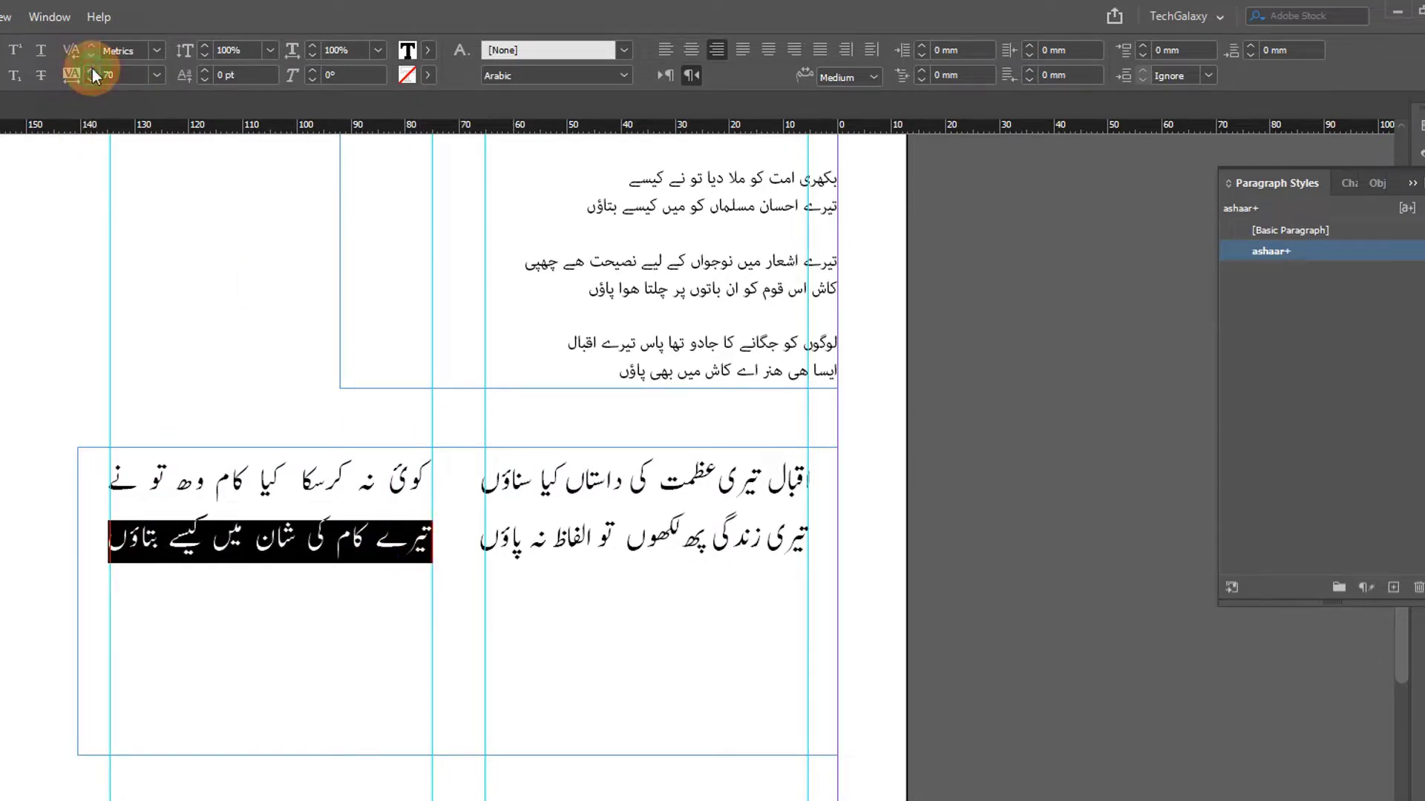
click(92, 69)
click(92, 69)
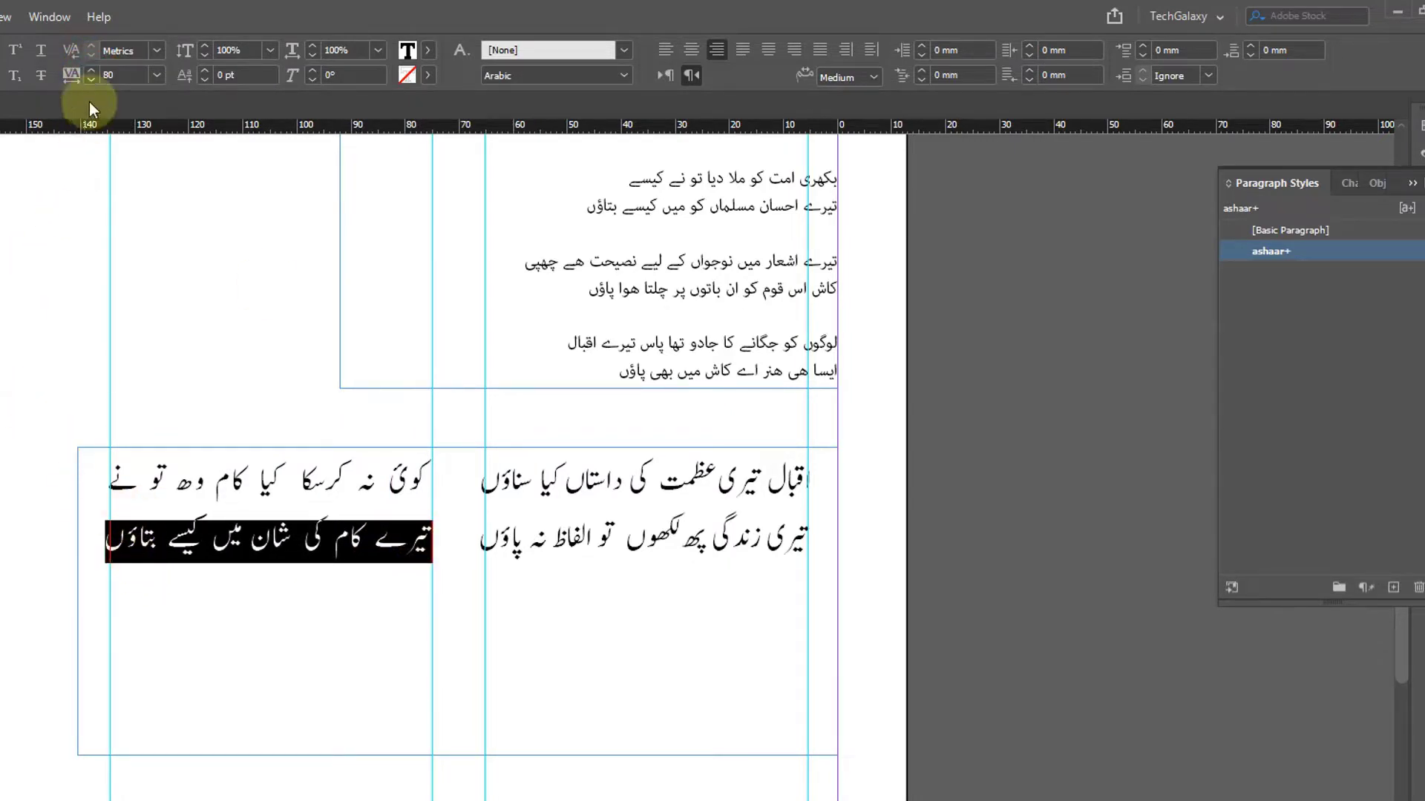
click(92, 80)
- Deselect the couplet frame and preview the page without guides and frame edges to check the couplet alignment
click(127, 492)
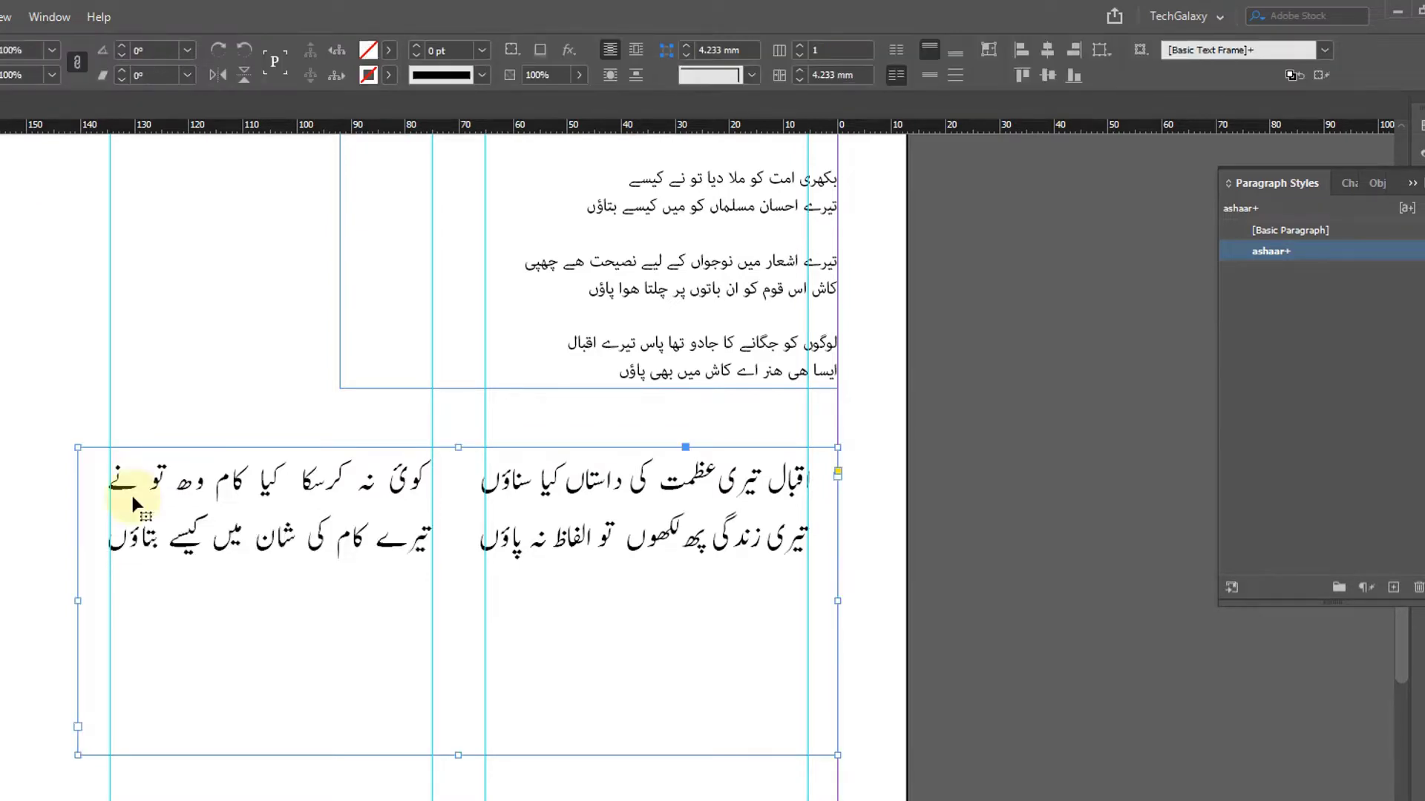
click(939, 620)
key(ctrl+minus)
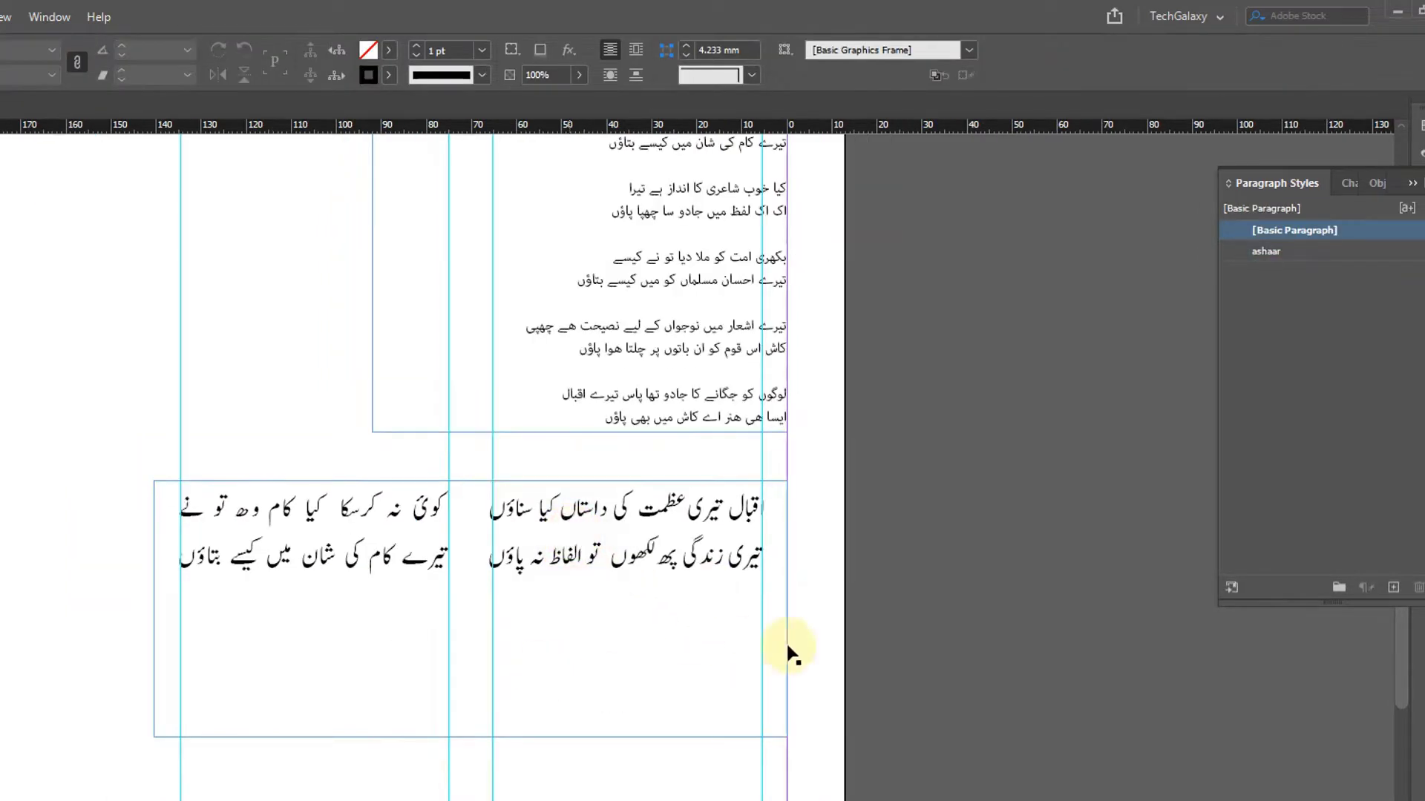
key(w)
click(673, 605)
drag(669, 607, 584, 611)
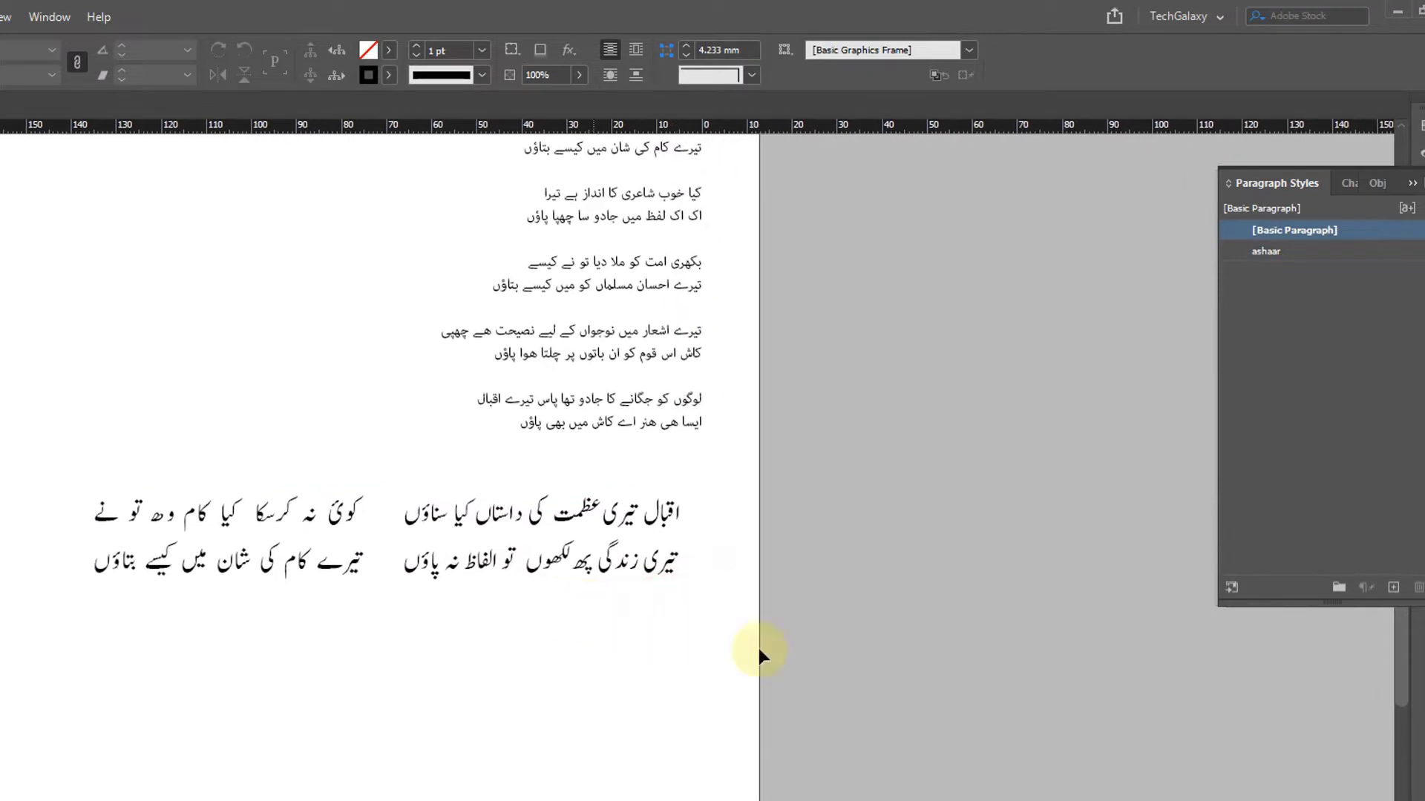
click(995, 607)
- Shift the couplet frame off the guides in normal view and delete all four vertical ruler guides
drag(548, 525, 486, 542)
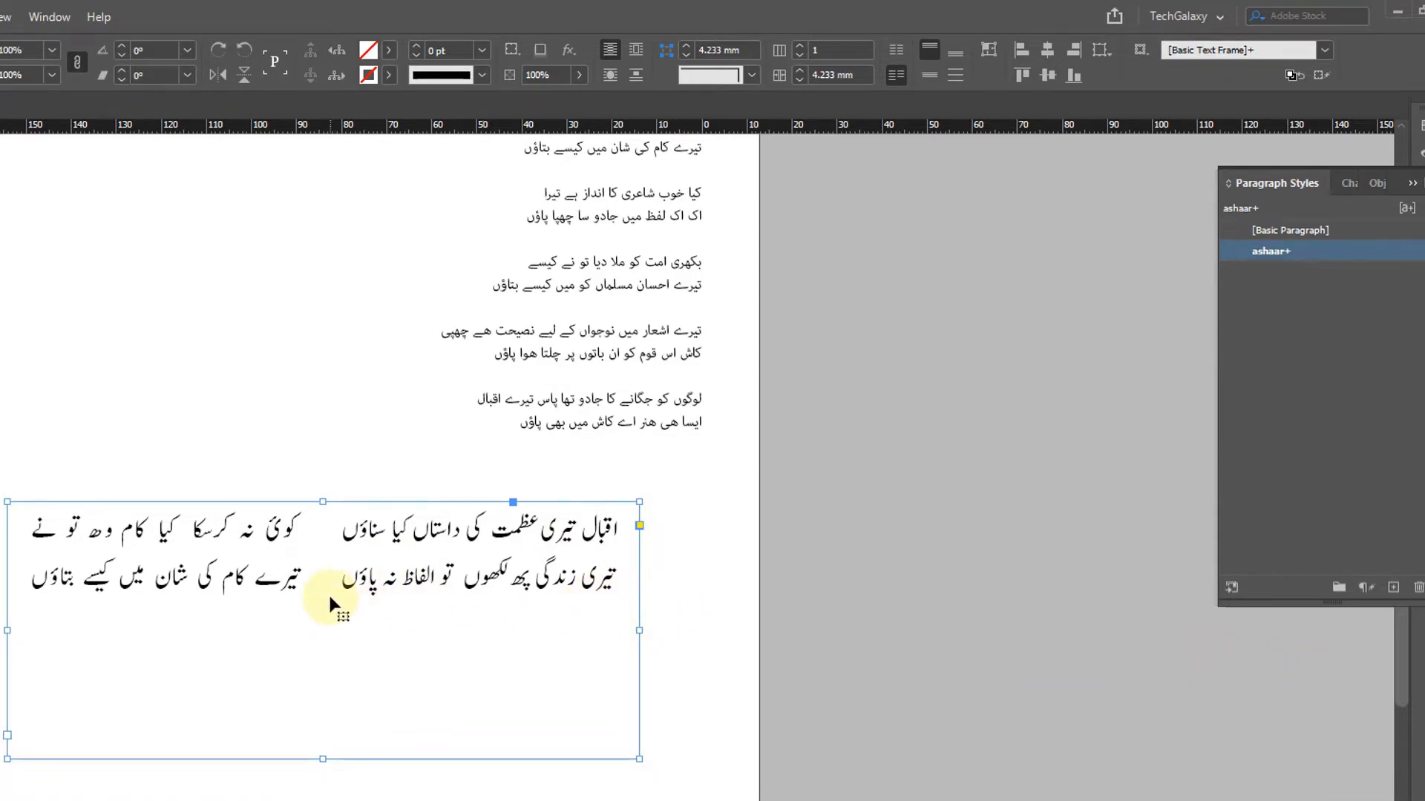
key(w)
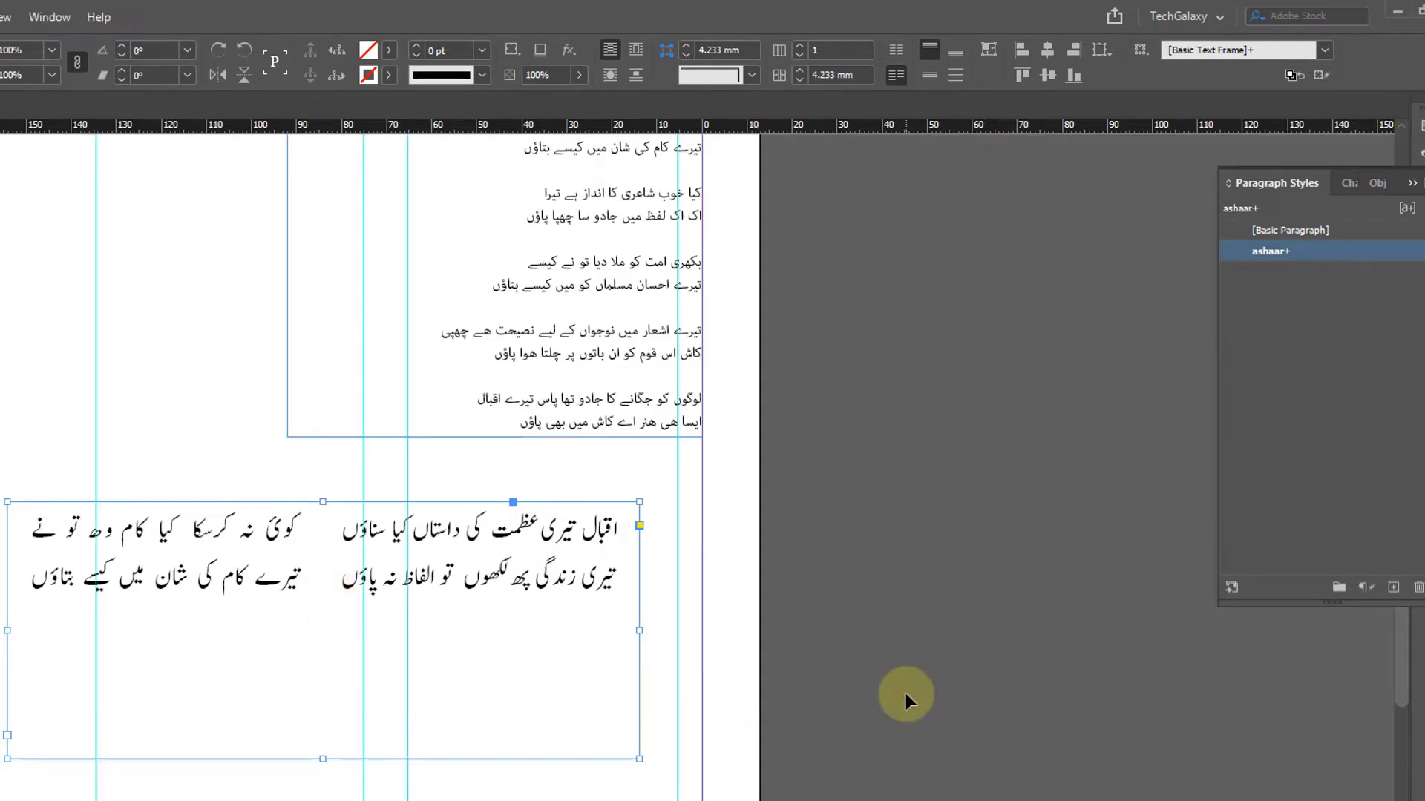
alt+click(439, 588)
alt+click(430, 582)
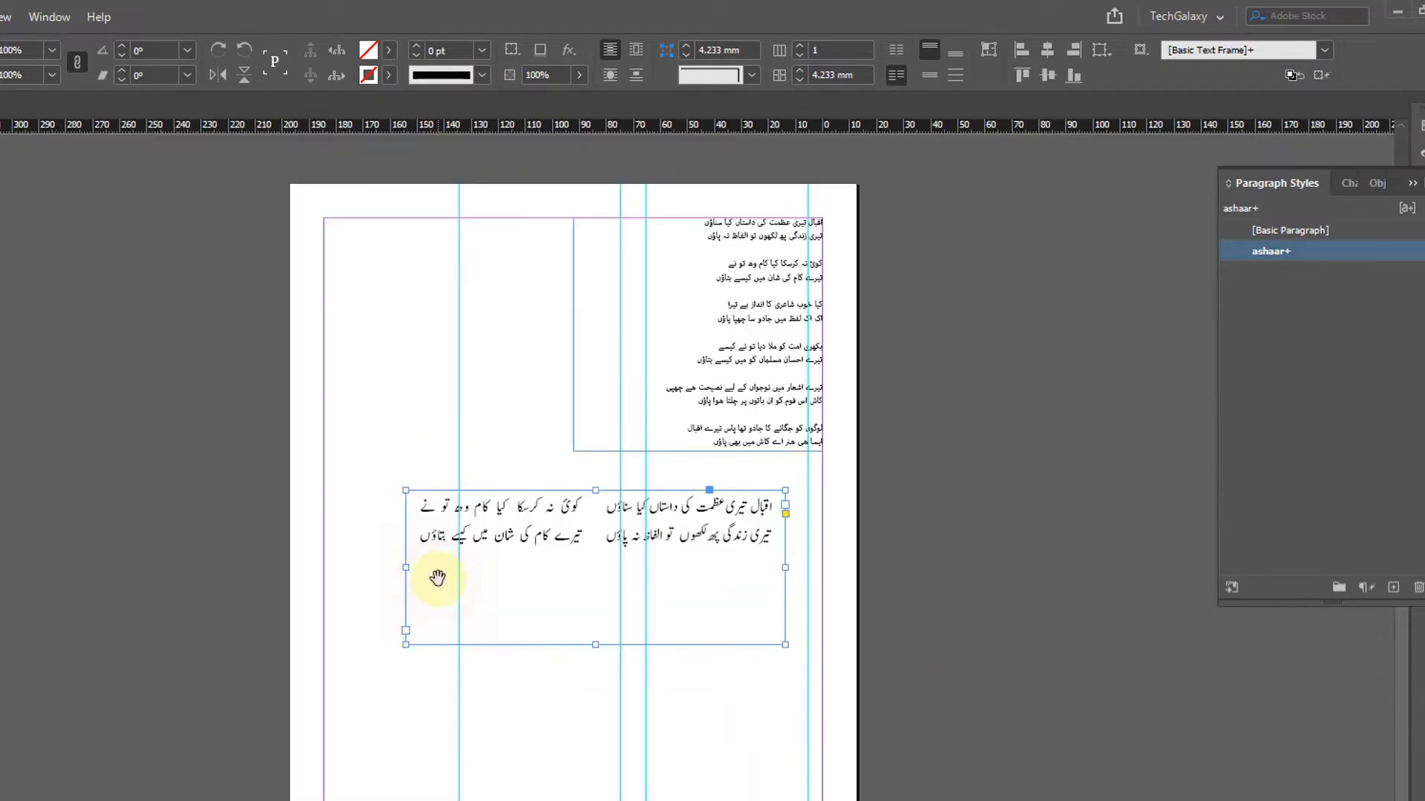
drag(636, 417, 560, 404)
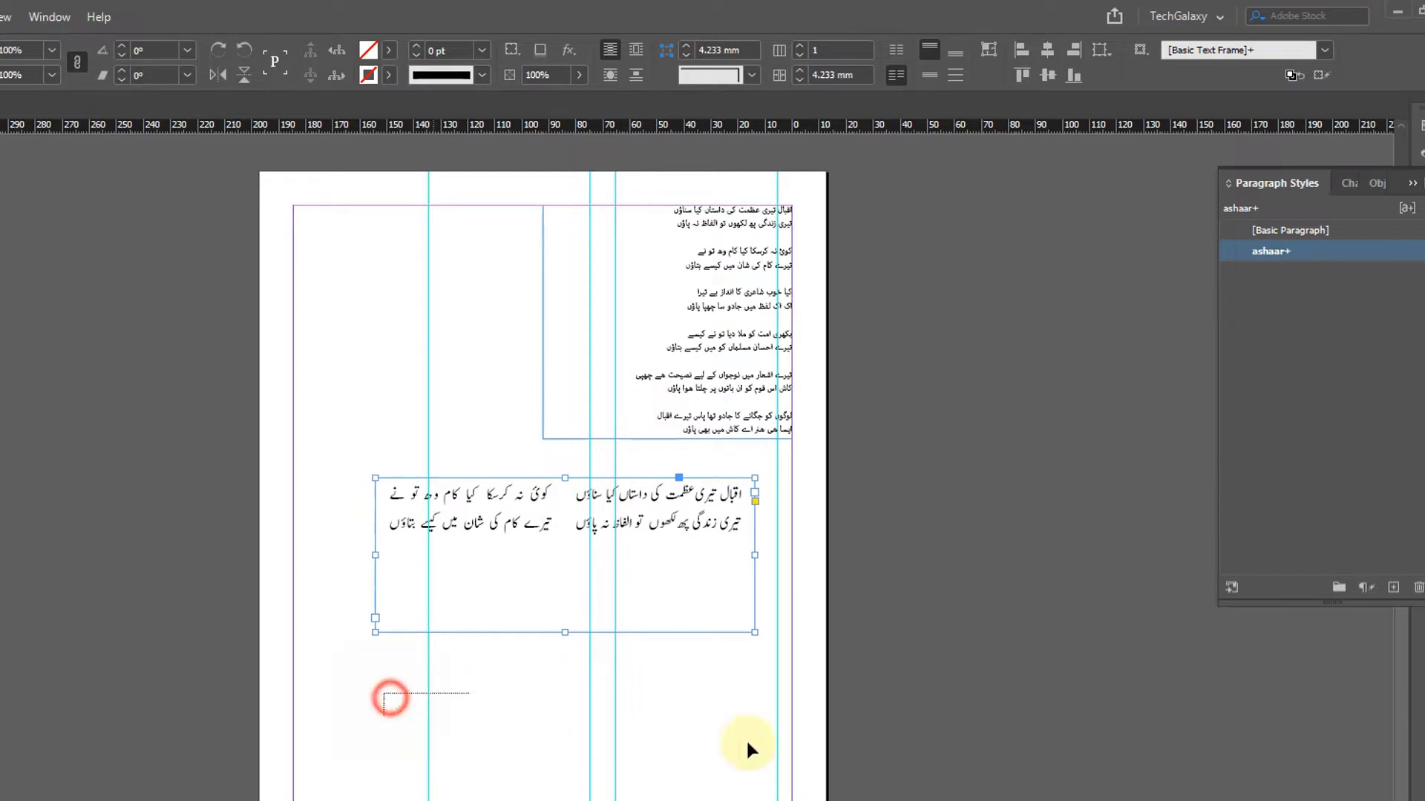
click(943, 748)
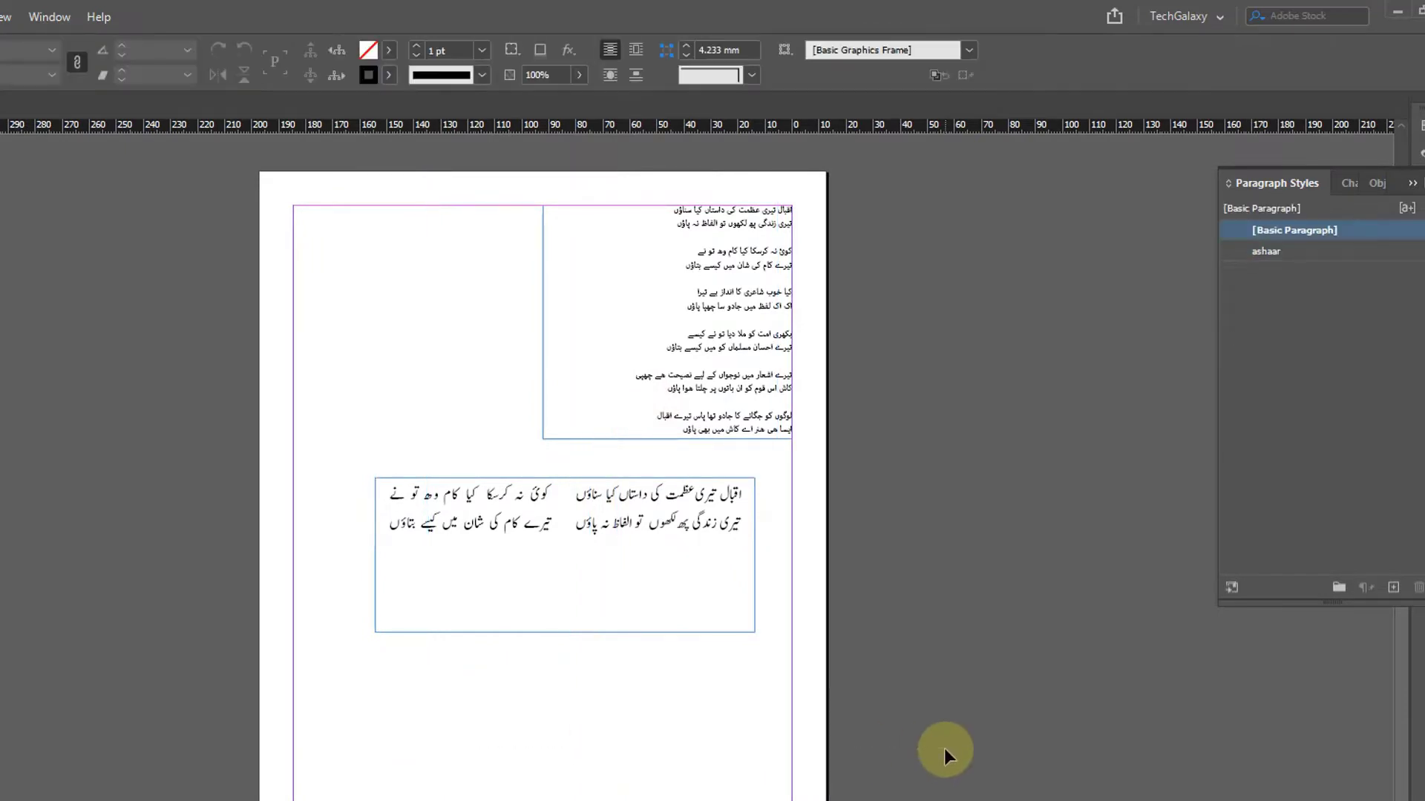
- Move the couplet text frame against the page's right margin, just below the original poem frame, and deselect it
drag(636, 528, 642, 491)
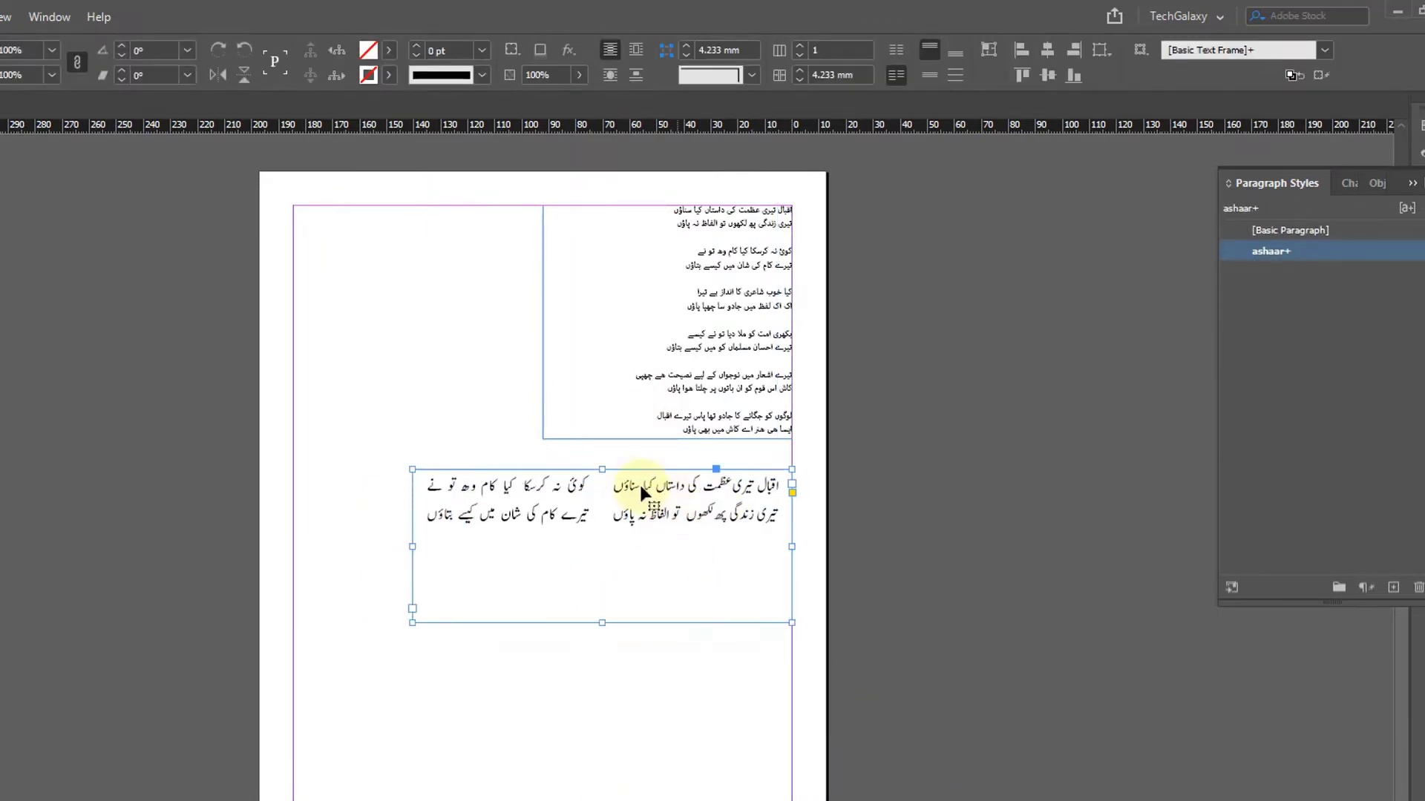
click(946, 538)
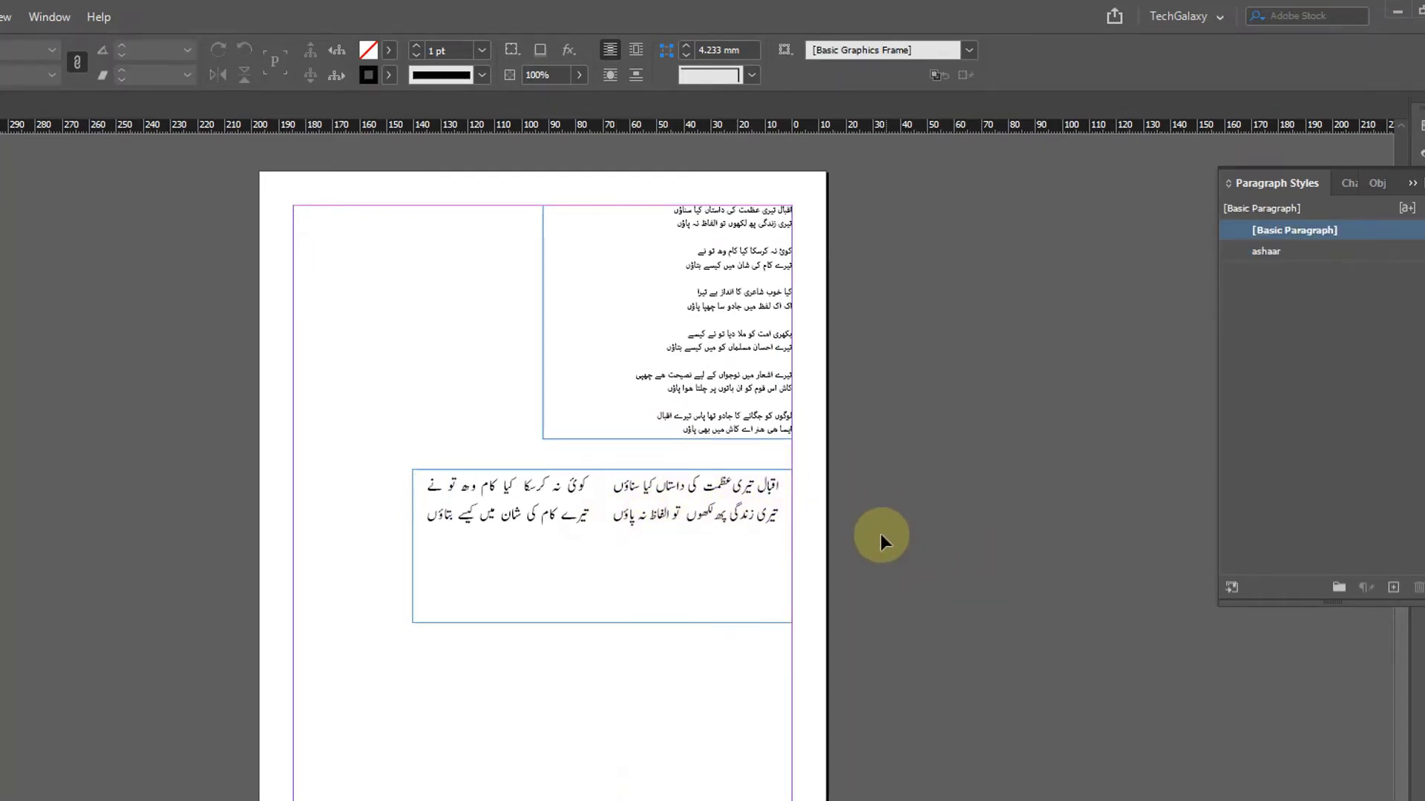